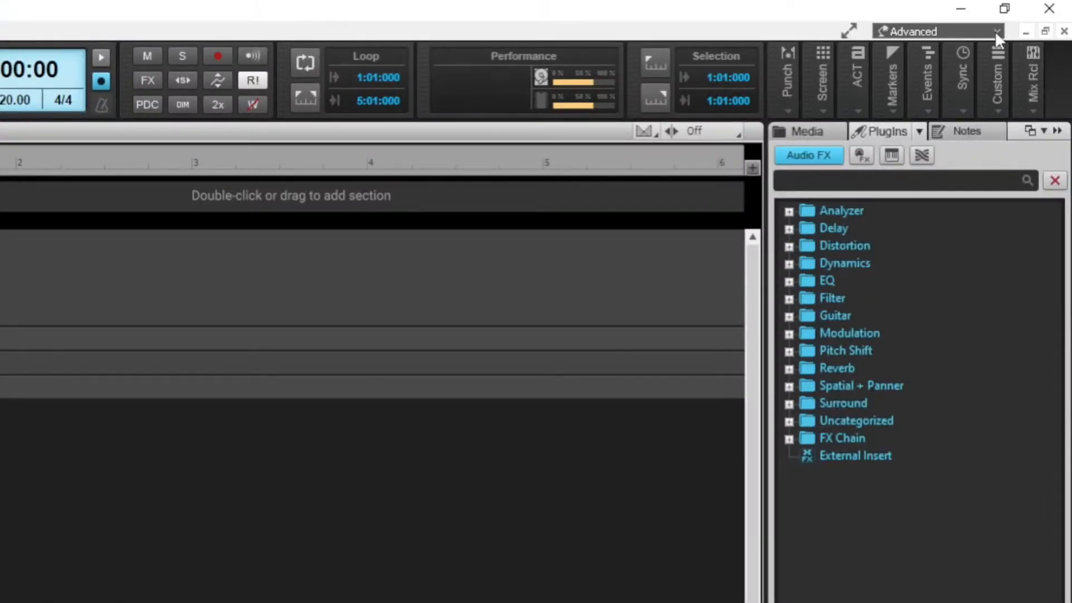
Preview the Arranger, Basic and Make Beats workspaces by switching to each in turn
click(996, 32)
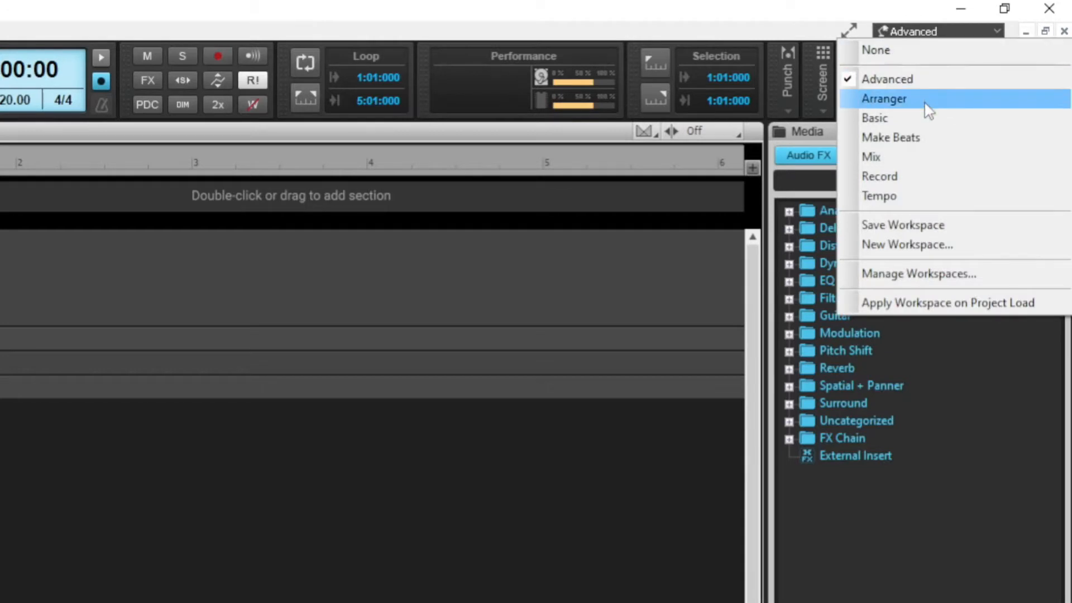
click(924, 103)
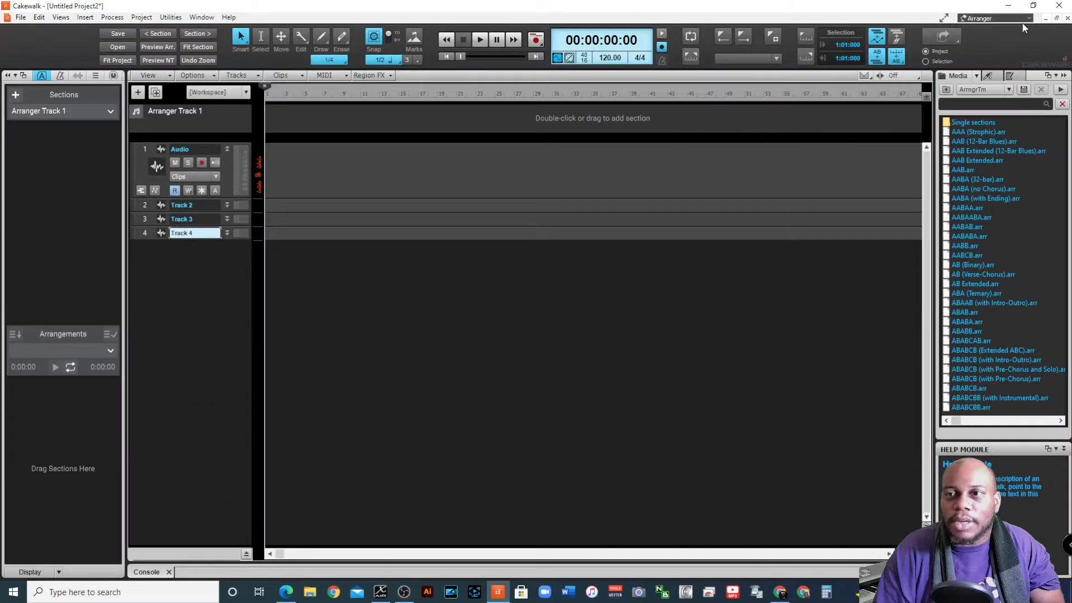
click(1029, 22)
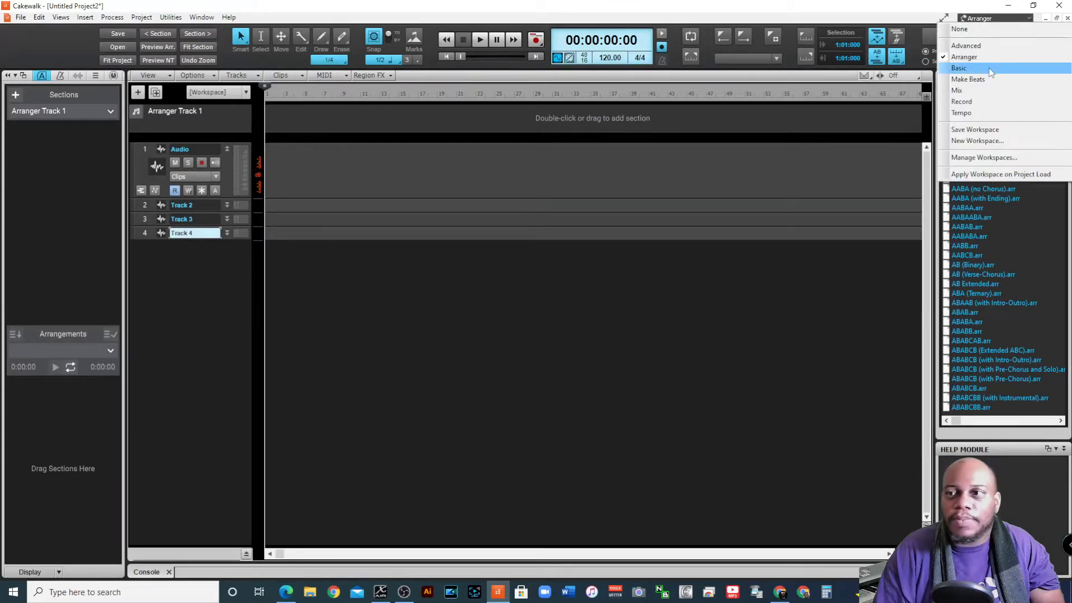
click(990, 68)
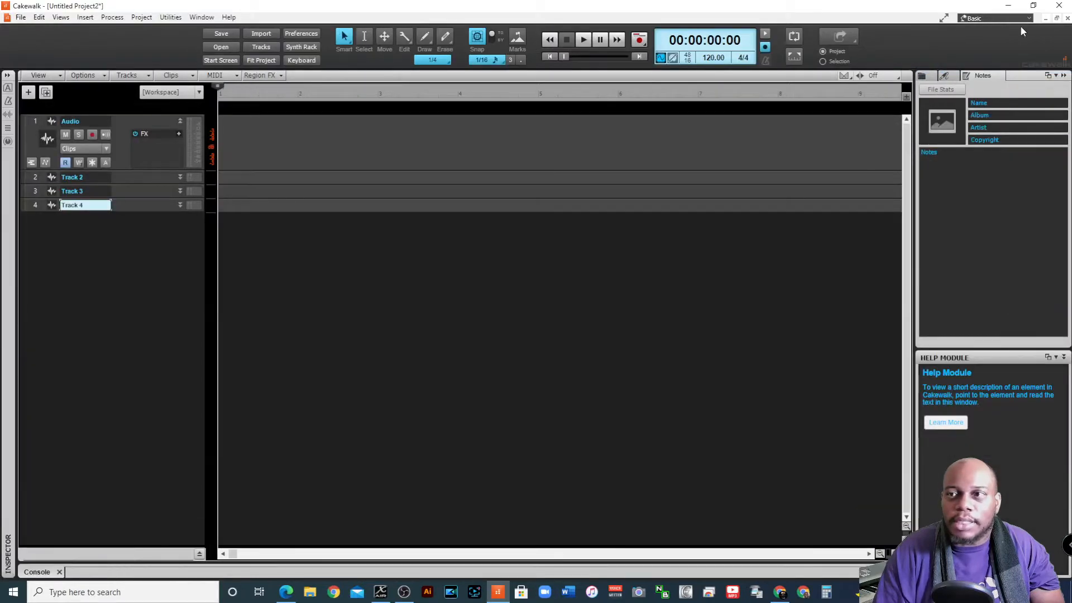
click(1005, 18)
click(997, 79)
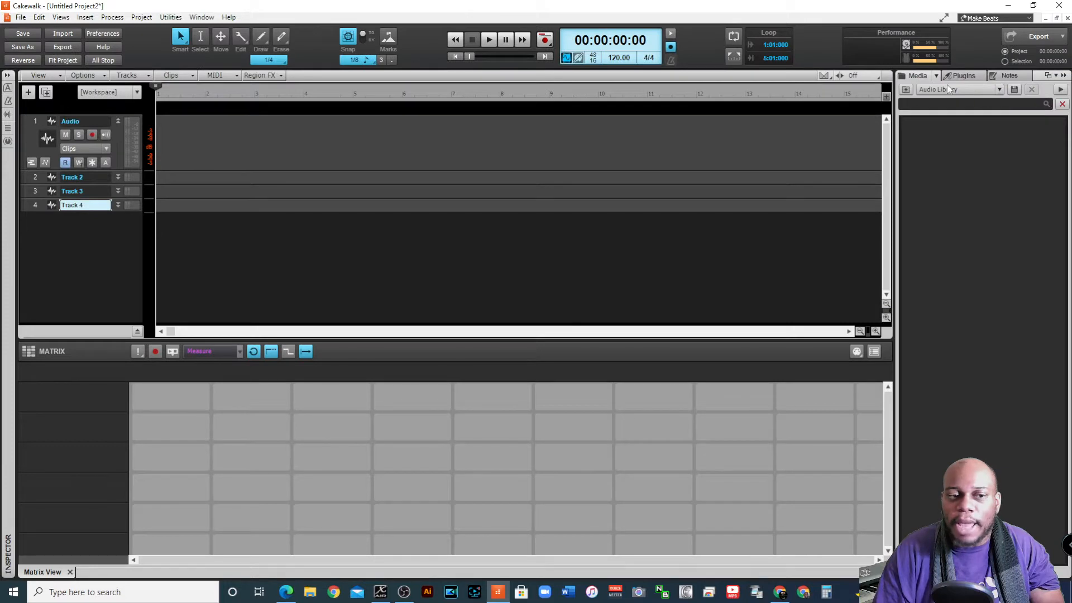
Preview the Mix, Record and Tempo workspaces by switching to each in turn
click(1027, 20)
click(988, 91)
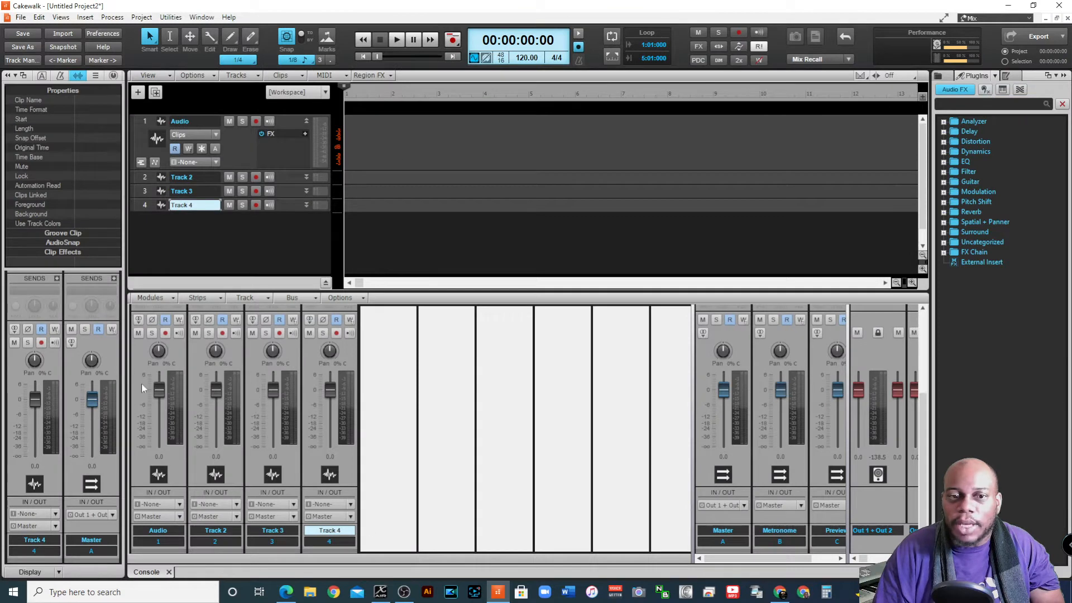
click(1030, 21)
click(995, 101)
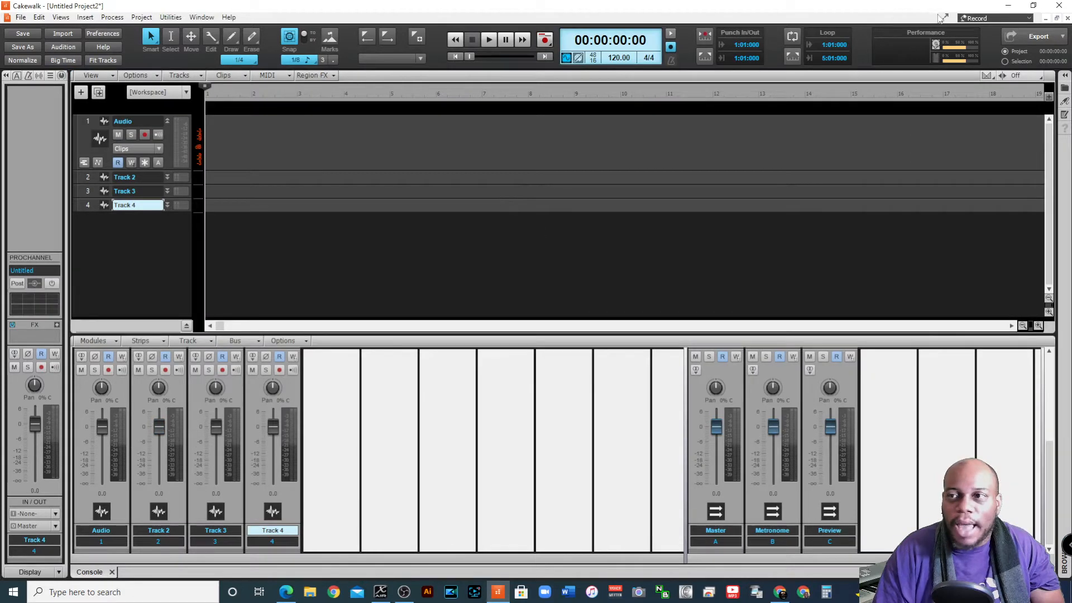
click(1031, 21)
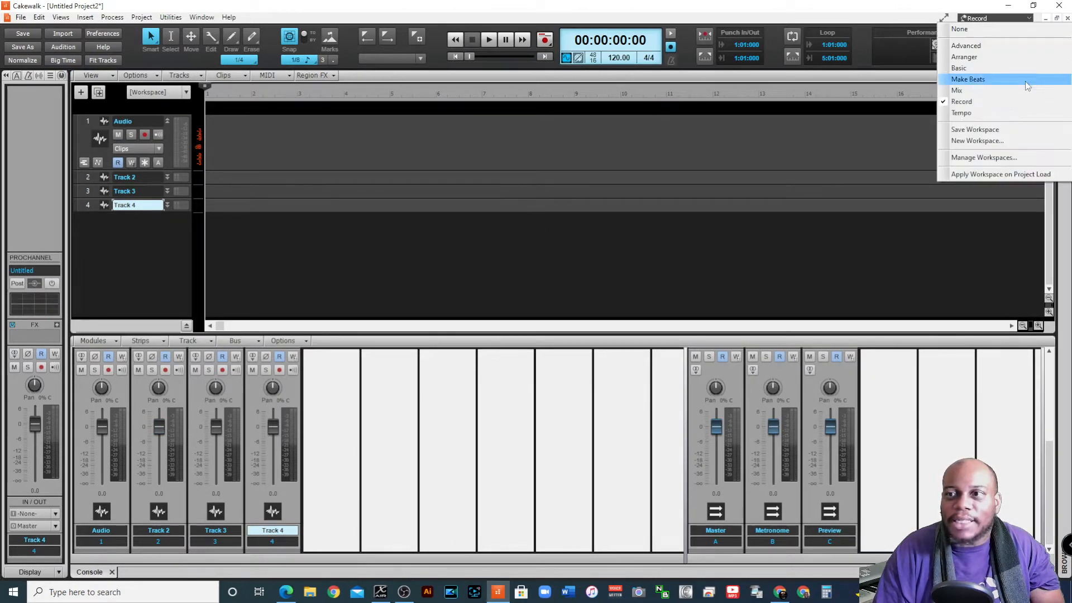
click(1012, 117)
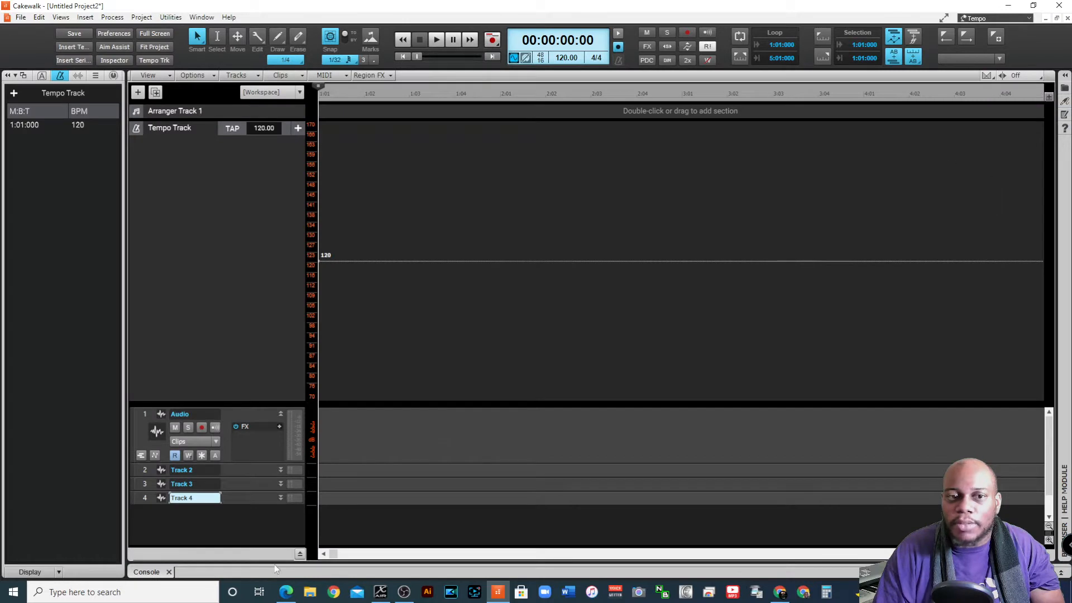
Switch the project to the Basic workspace
click(1025, 19)
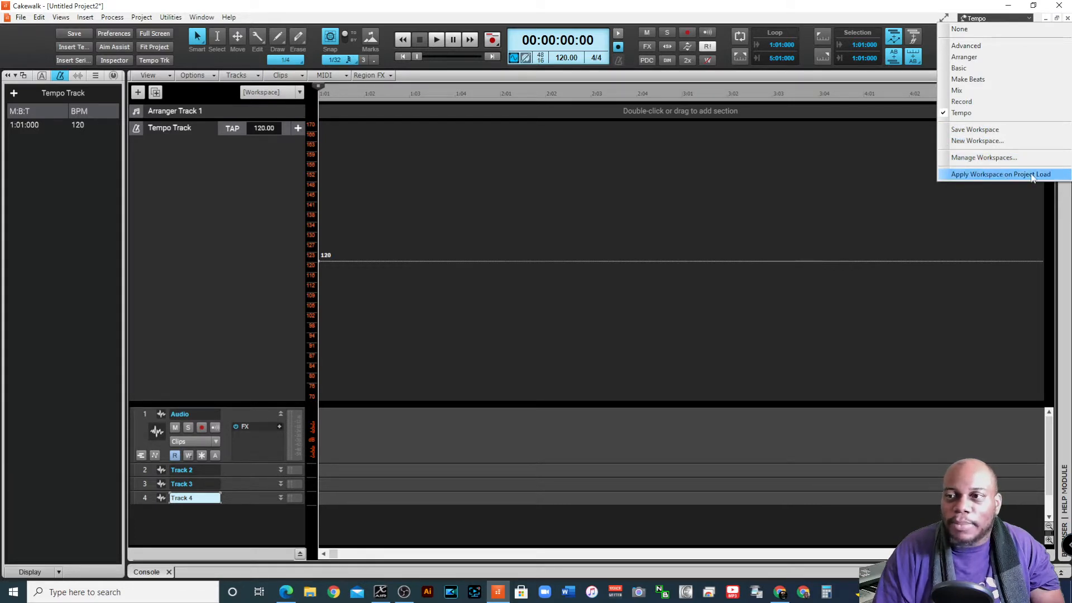
click(983, 140)
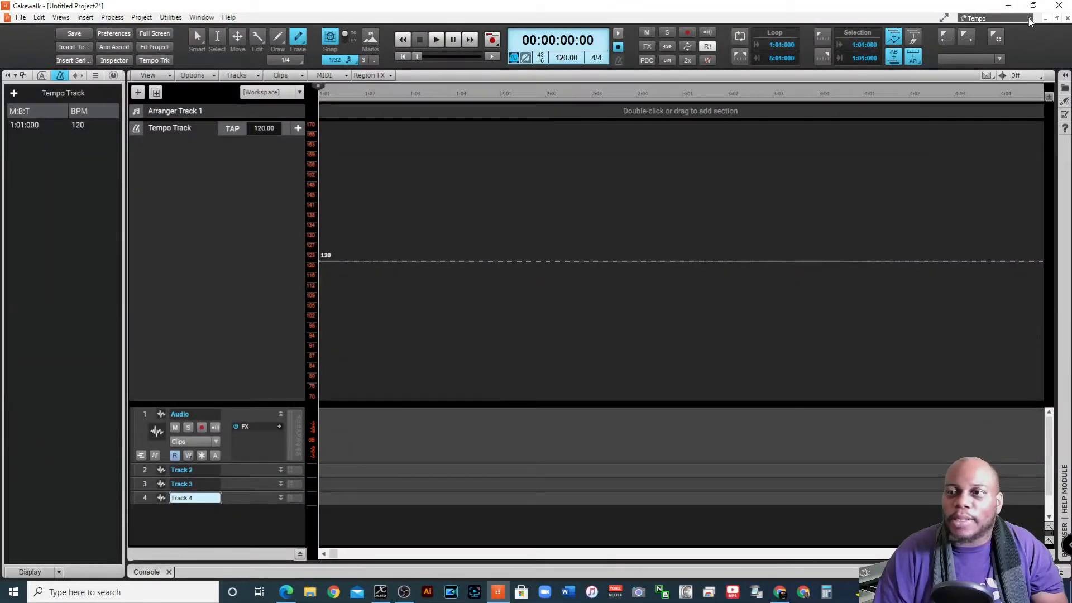
click(997, 18)
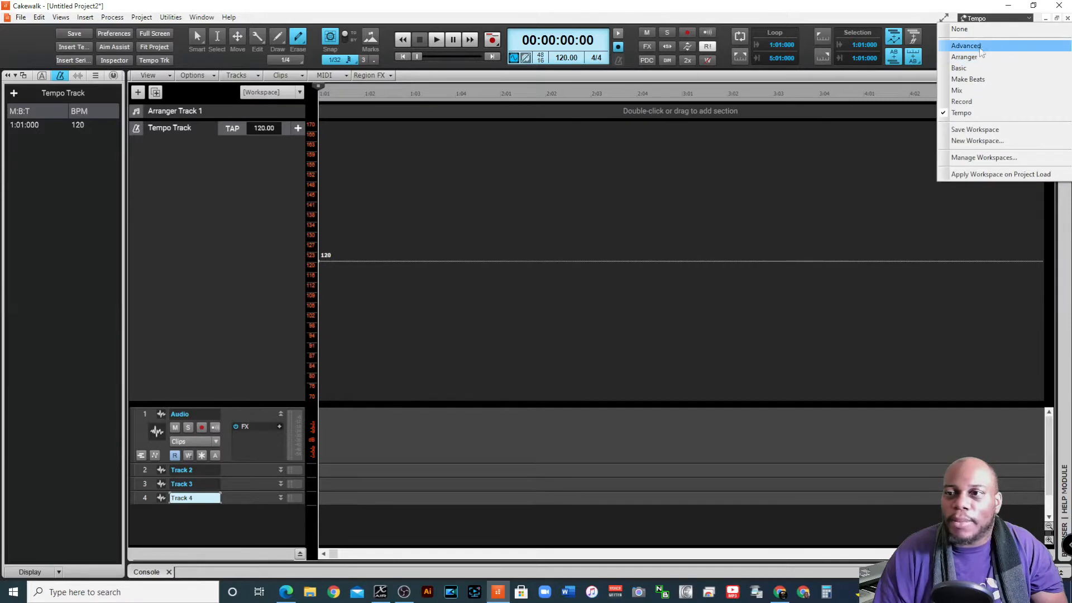
click(975, 68)
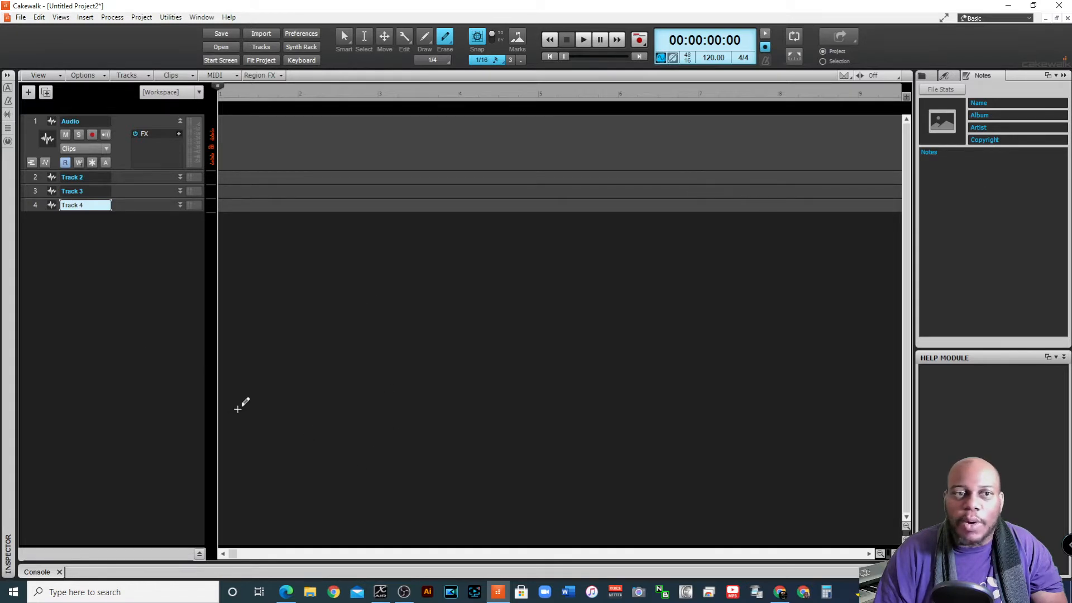
Expand the Inspector with its channel strips and collapse the Browser
click(7, 75)
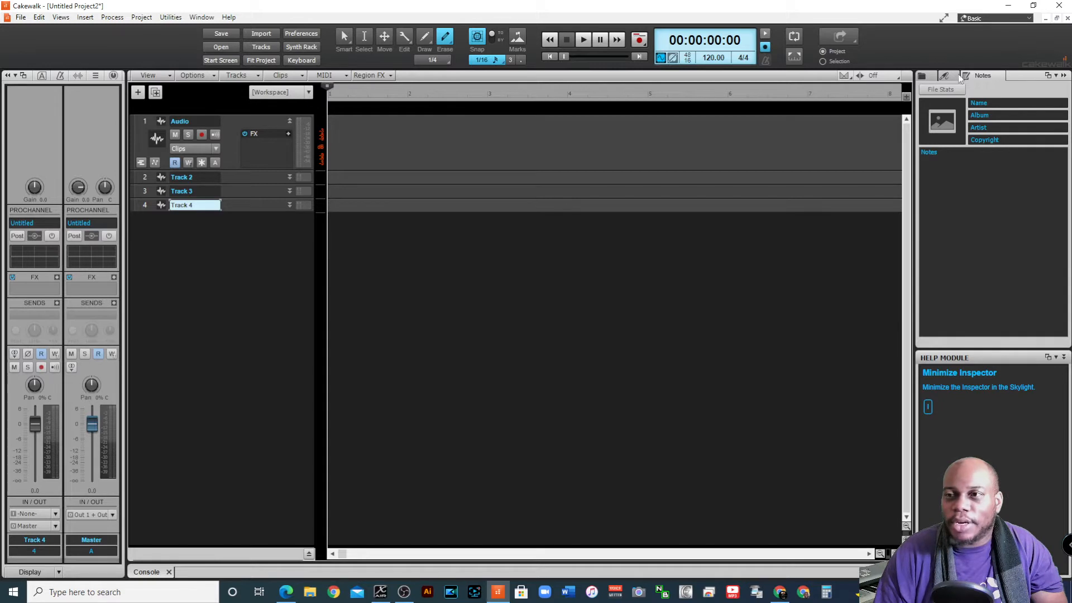
click(1064, 76)
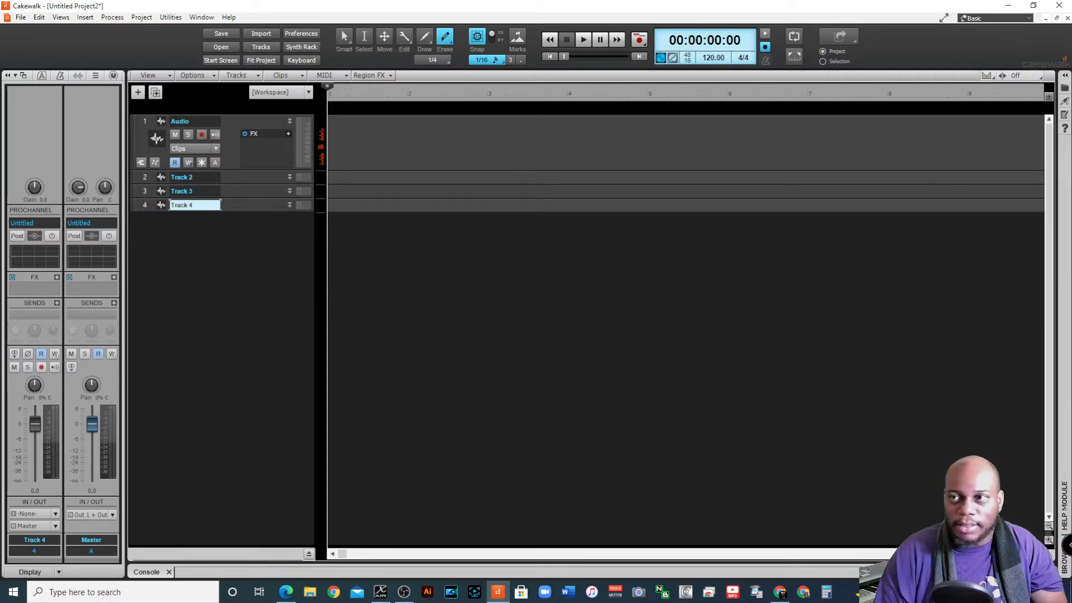
Show an enlarged bus pane beneath the tracks and expand the docked Console
click(309, 555)
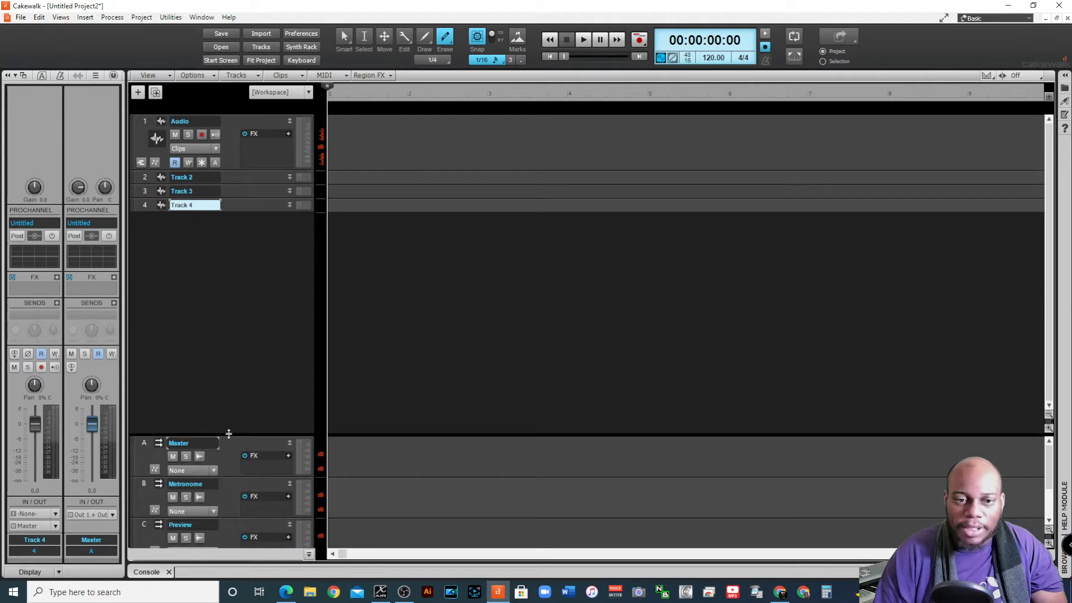
drag(229, 434, 243, 297)
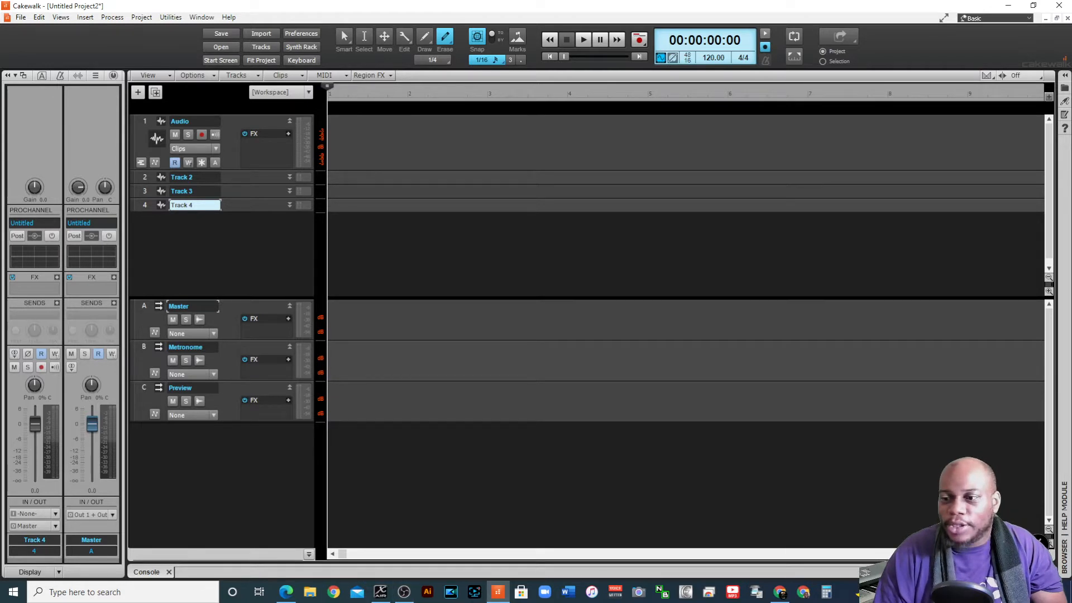
click(1049, 572)
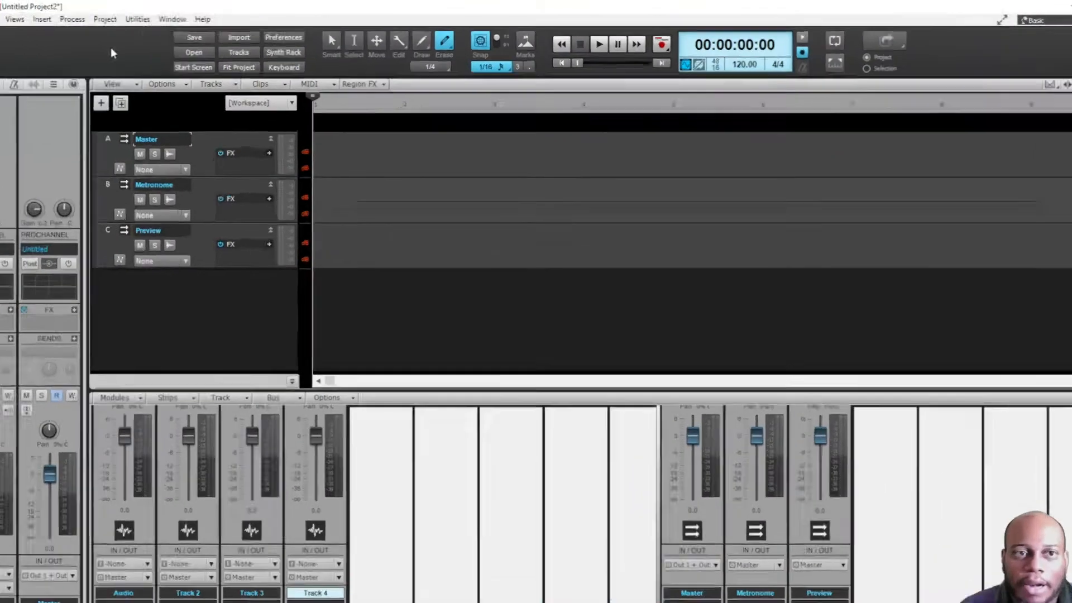
Add the Markers, Mix and Mix Recall modules to the Control Bar
right_click(150, 42)
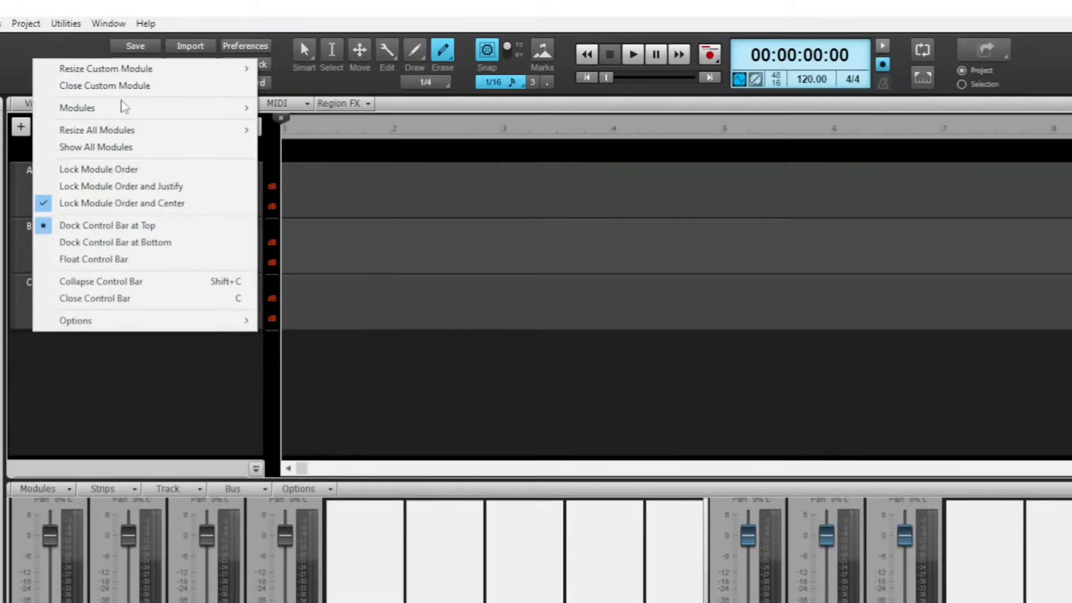
mouse_move(192, 130)
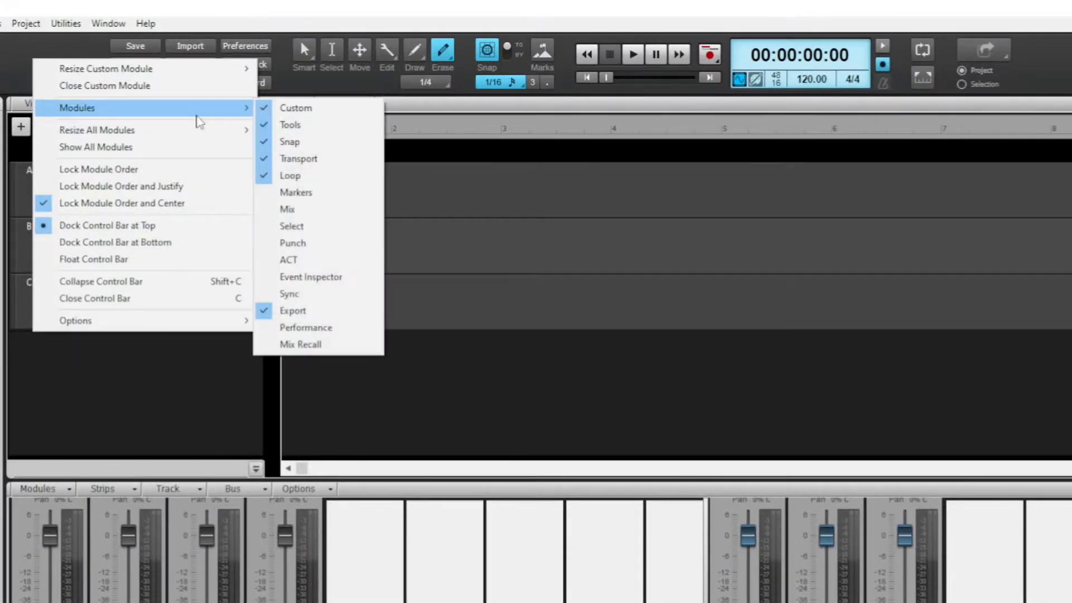
right_click(7, 73)
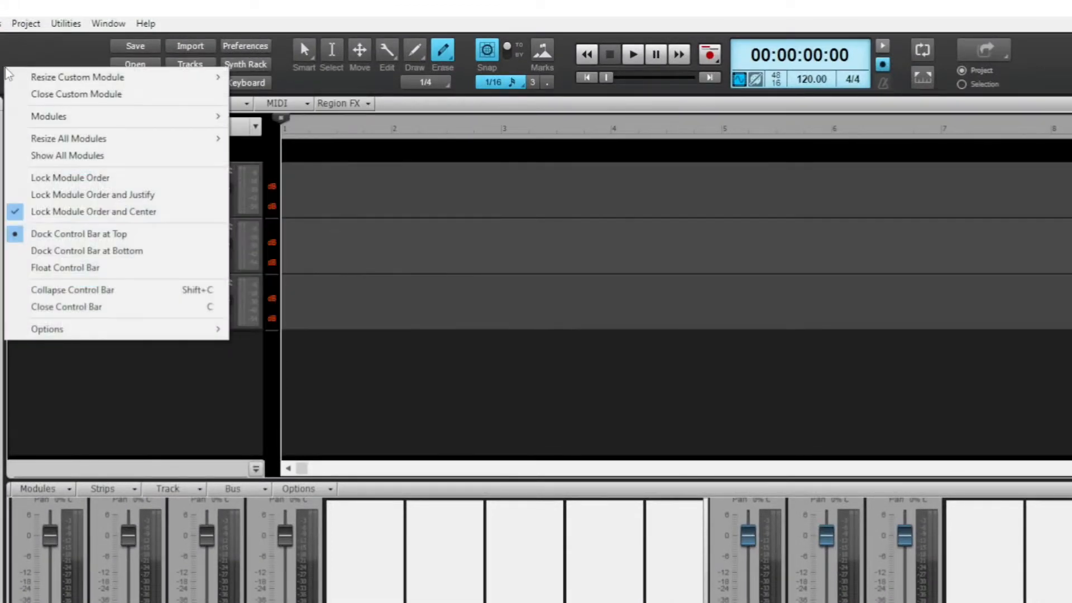
mouse_move(86, 116)
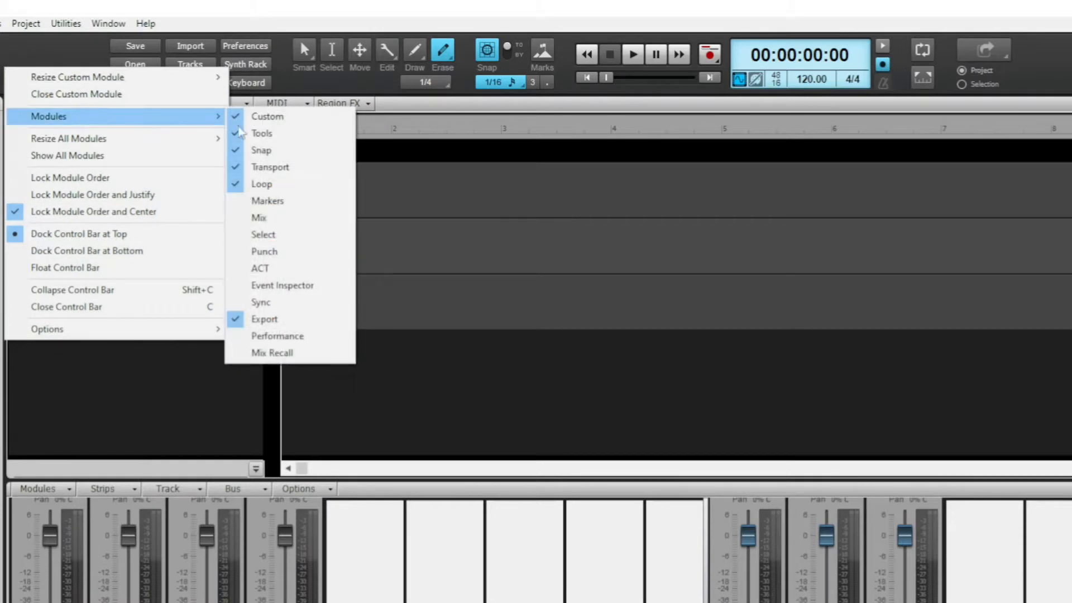
click(286, 205)
right_click(11, 74)
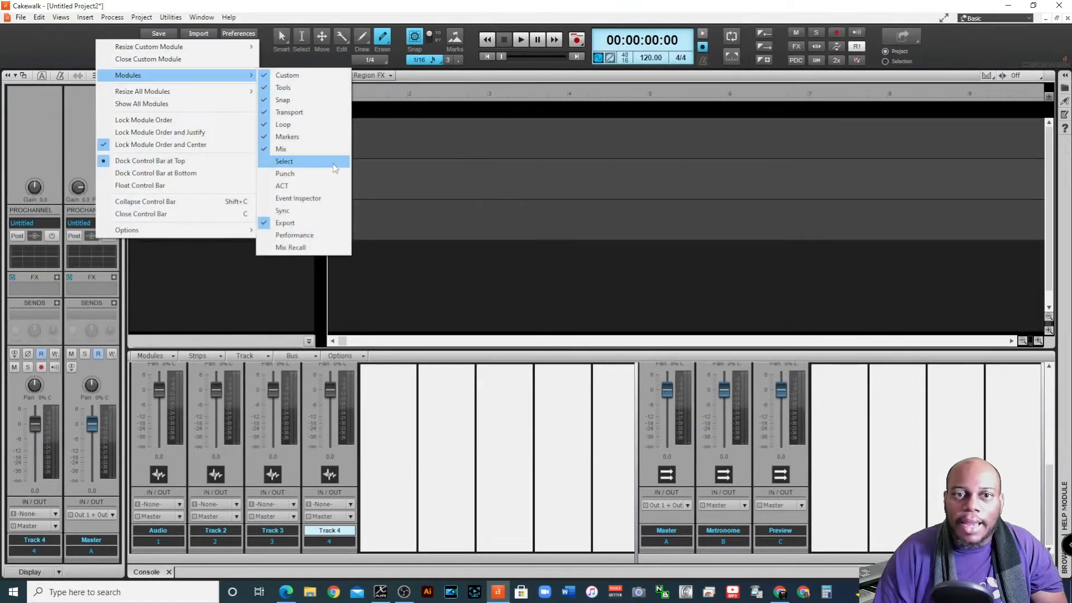
click(311, 250)
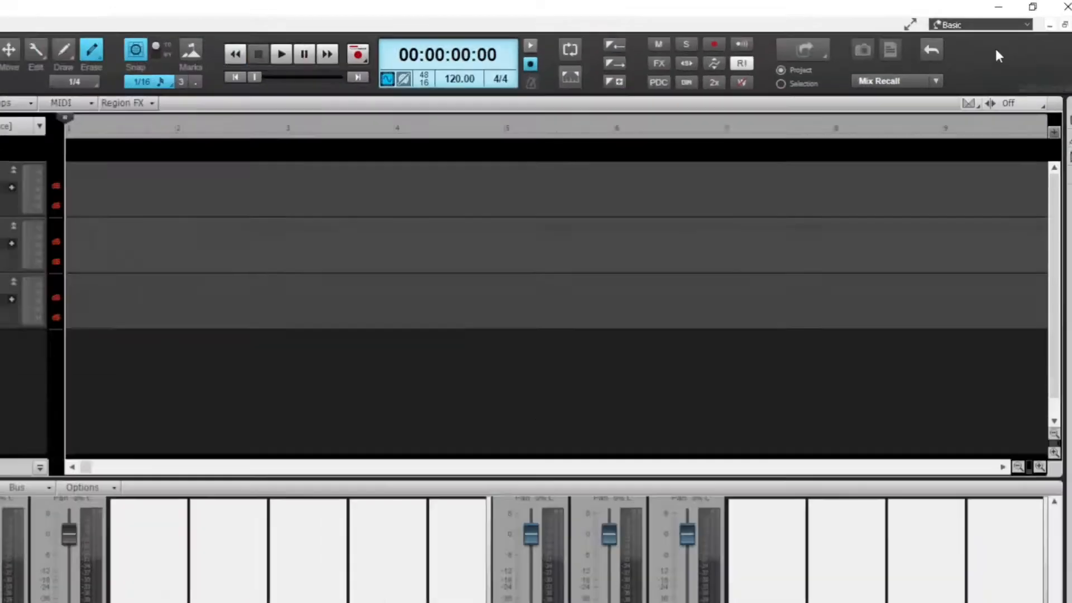
Unlock the Control Bar's module order and rearrange the modules after Loop as Mix Recall, Mix, Export and Markers
right_click(1008, 37)
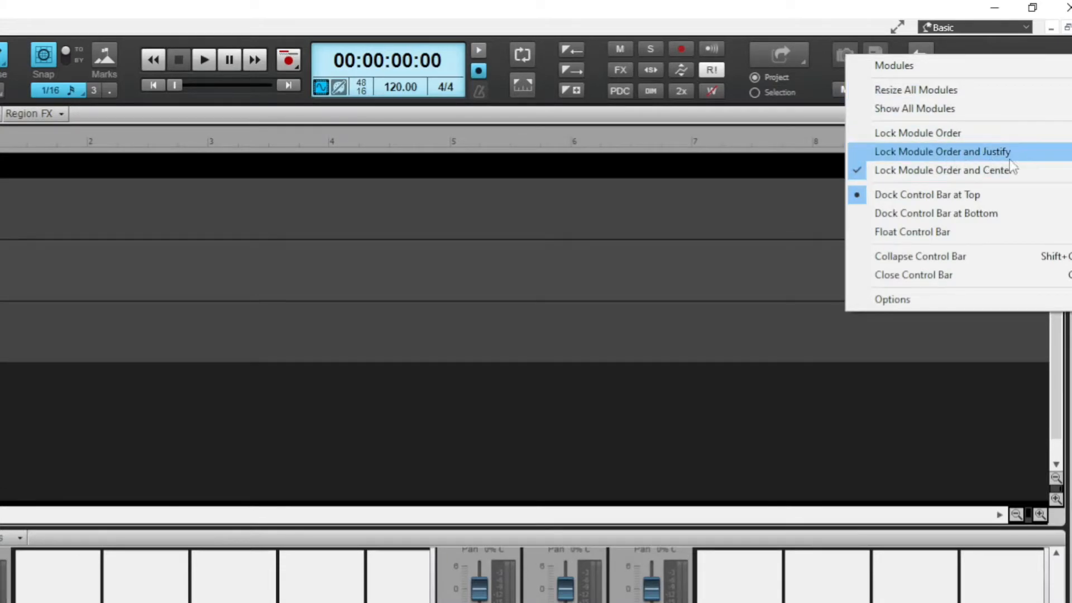
click(960, 171)
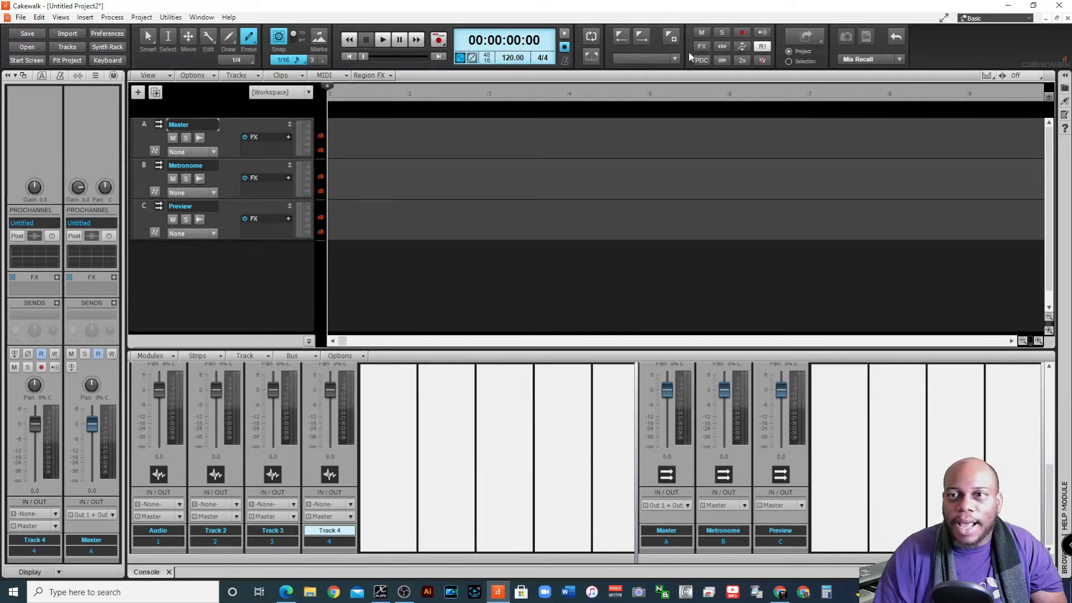
drag(690, 56, 922, 56)
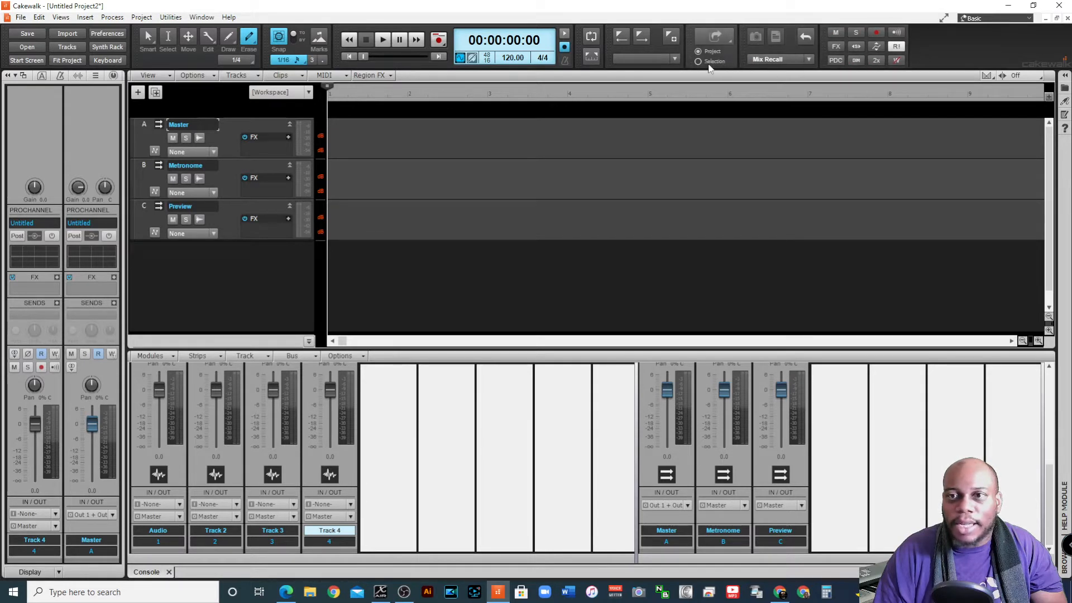
drag(709, 67, 875, 76)
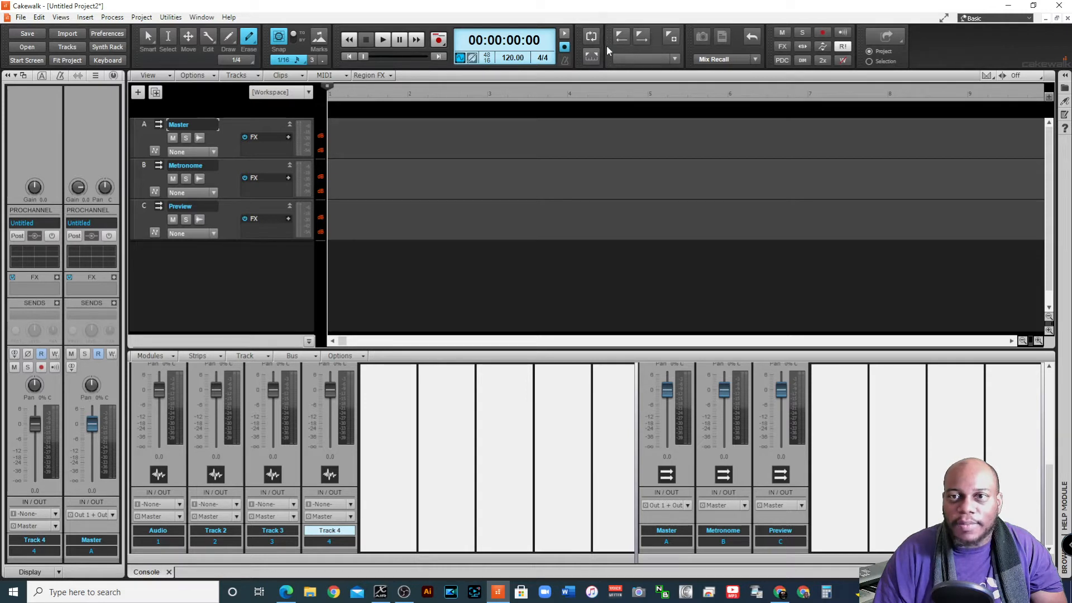
drag(610, 47, 835, 50)
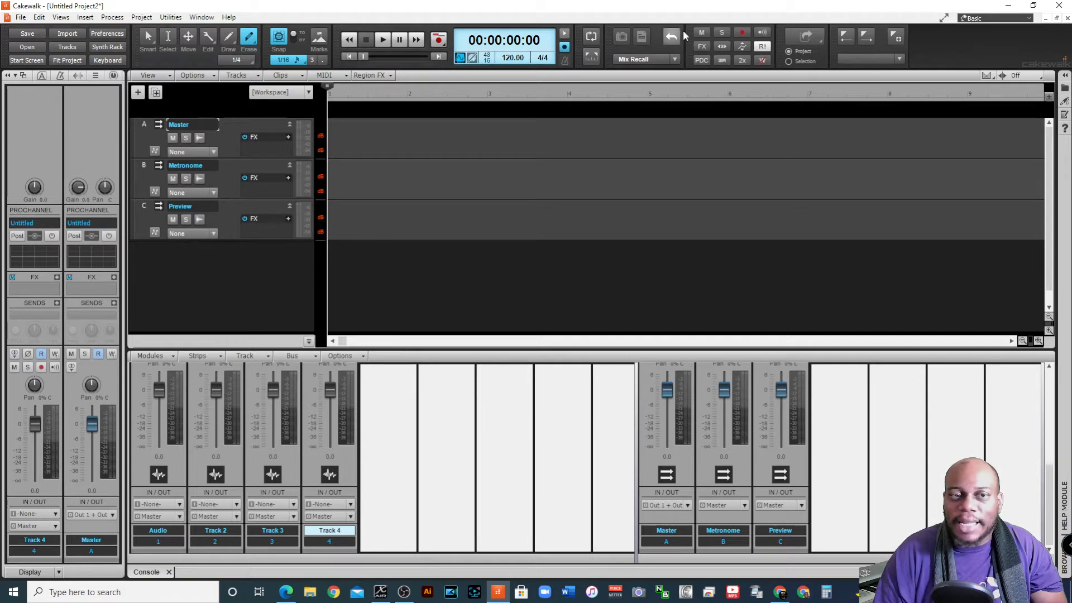
Lock the Control Bar's module order and center the modules
right_click(923, 52)
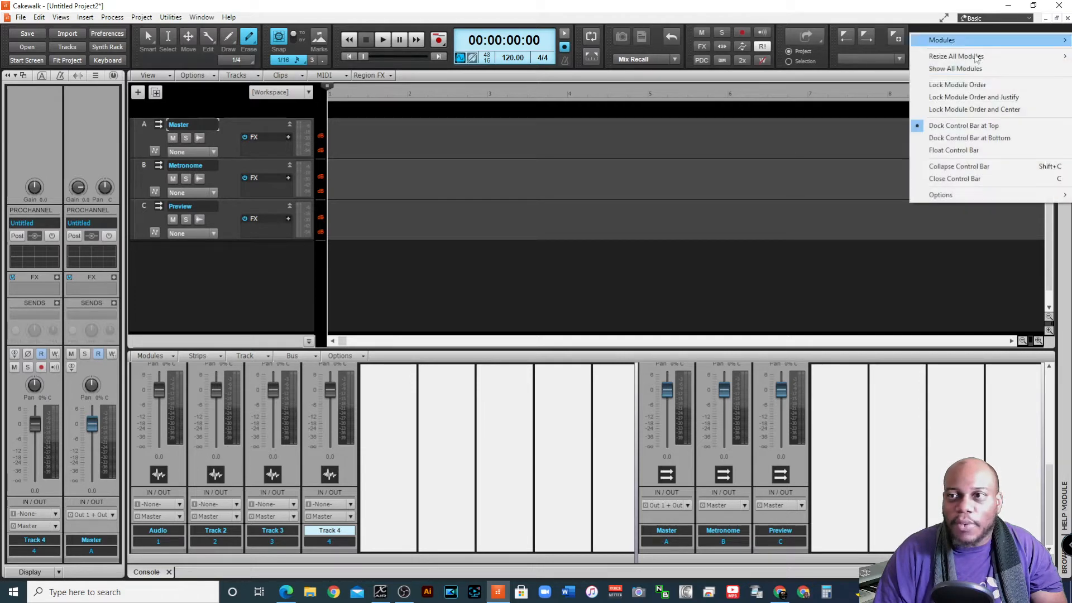
click(974, 109)
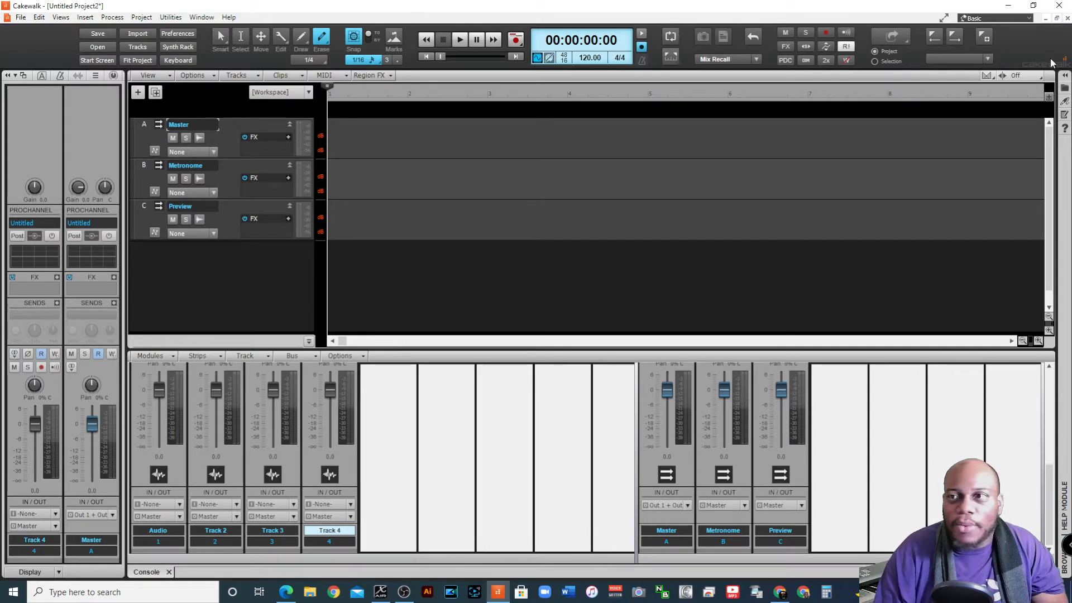
Save the current layout as a new workspace named JustDaNorm Space and dismiss the notification
click(1000, 18)
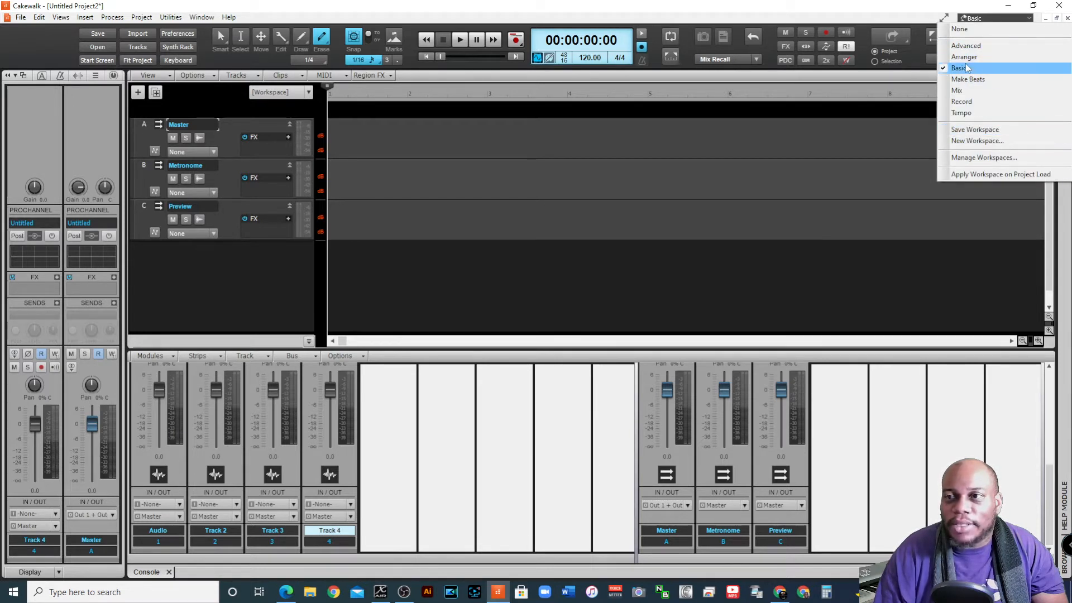
click(1006, 147)
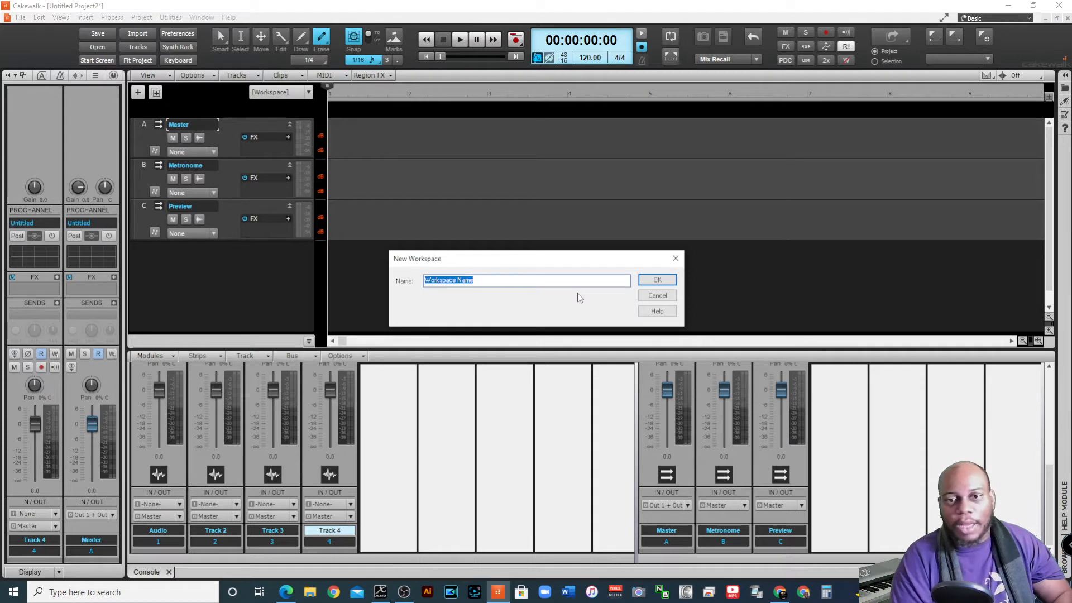
text(JustDanc)
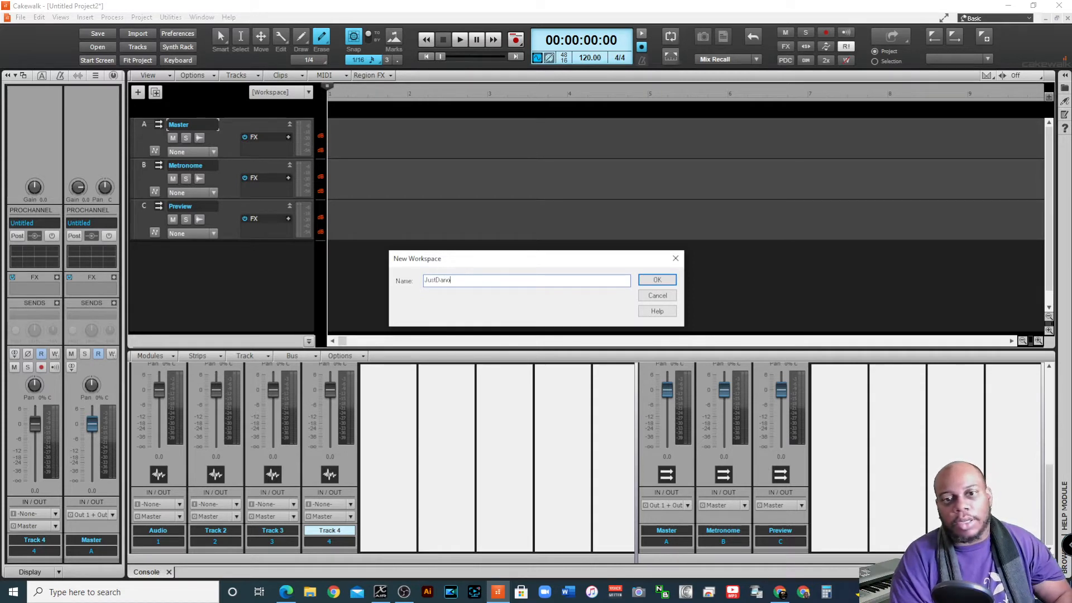
key(BackSpace)
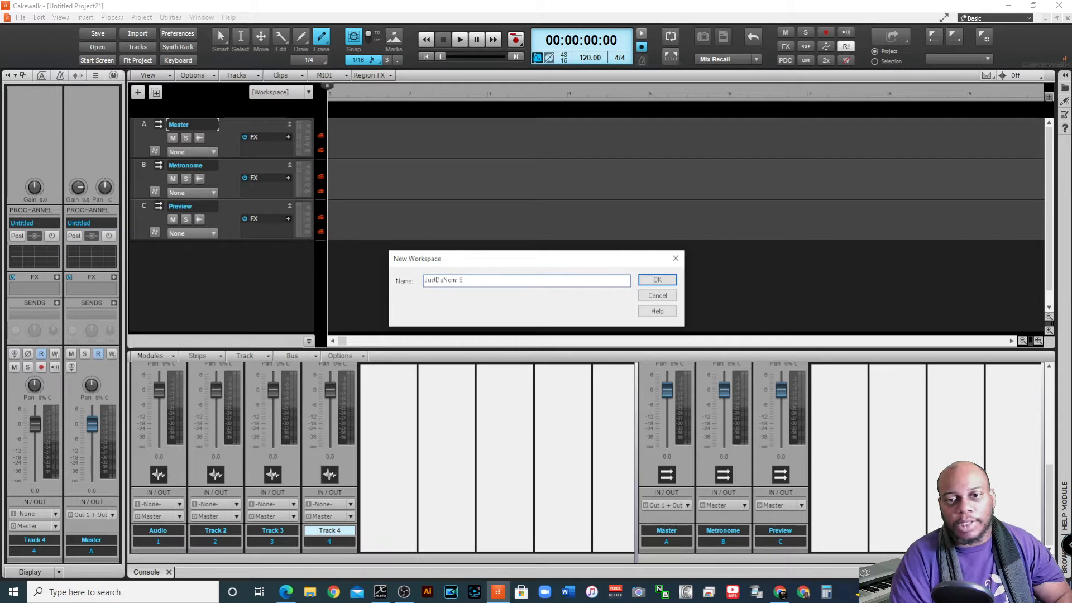
text(pace)
key(Return)
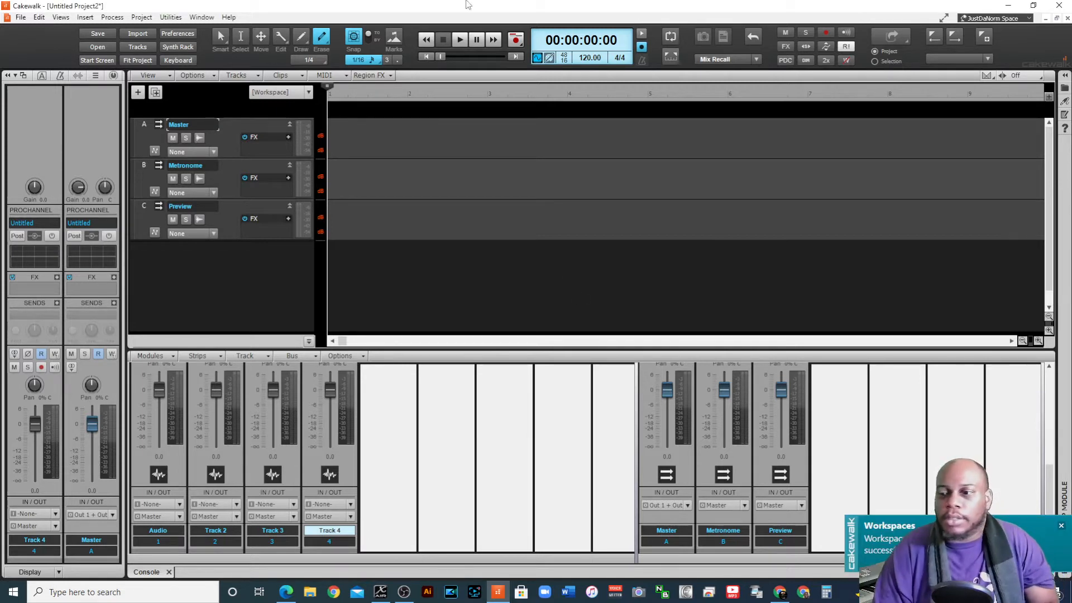
click(1061, 526)
Switch to the built-in Basic workspace and return to the JustDaNorm Space workspace
click(1006, 18)
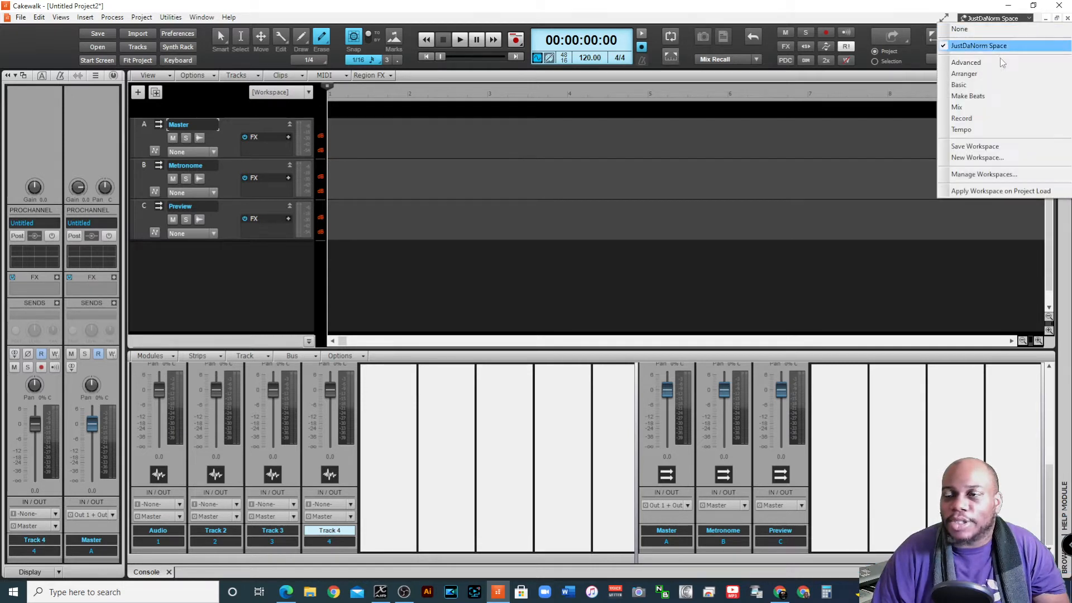
click(997, 83)
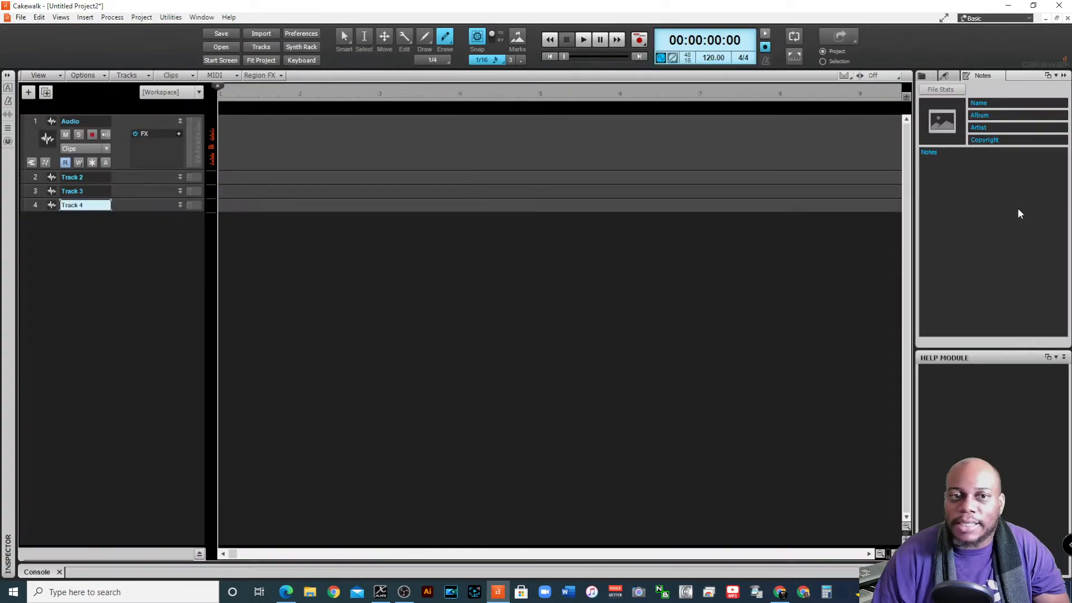
click(1029, 19)
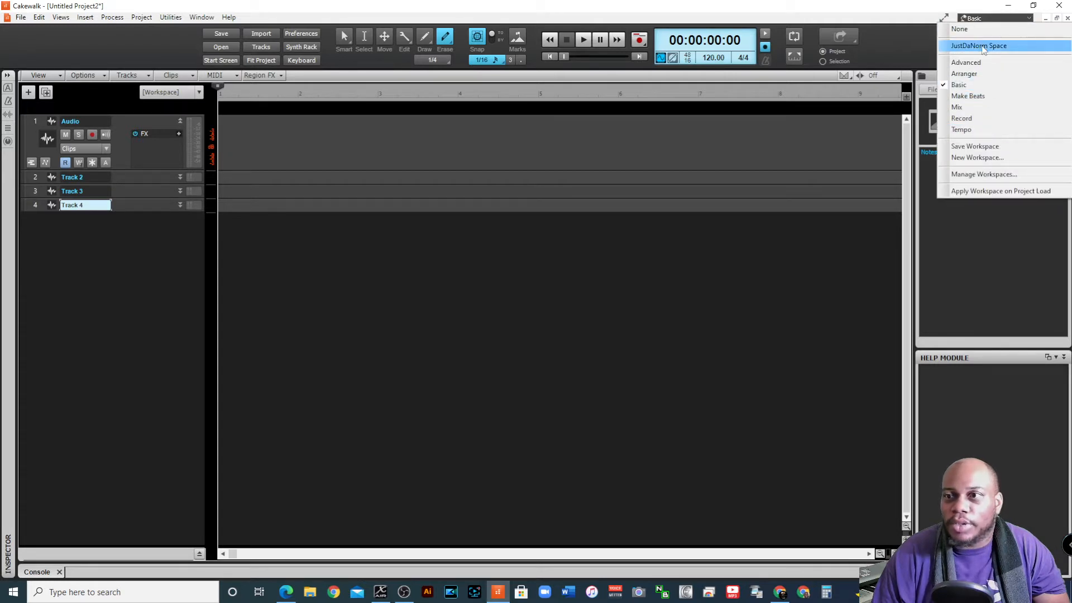
click(983, 46)
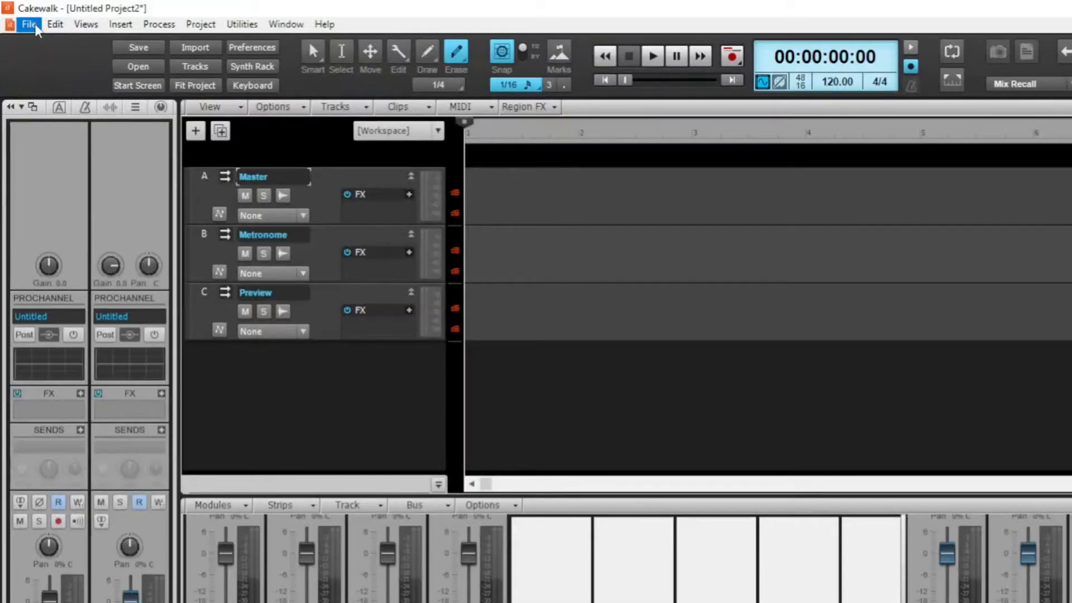
Change the interface theme to Mercury in the preferences and apply it
click(29, 24)
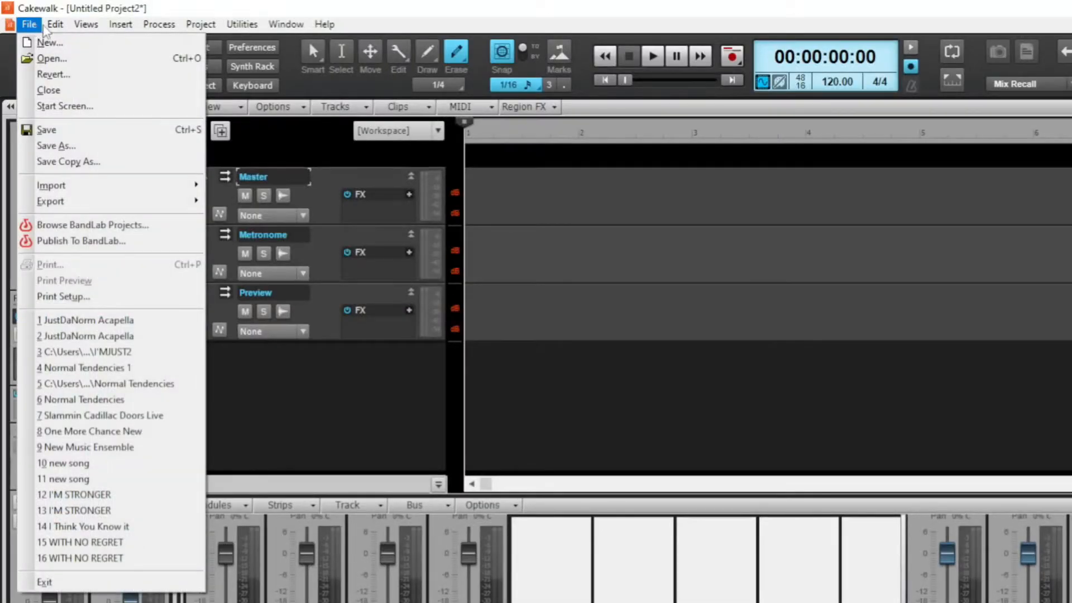
mouse_move(55, 24)
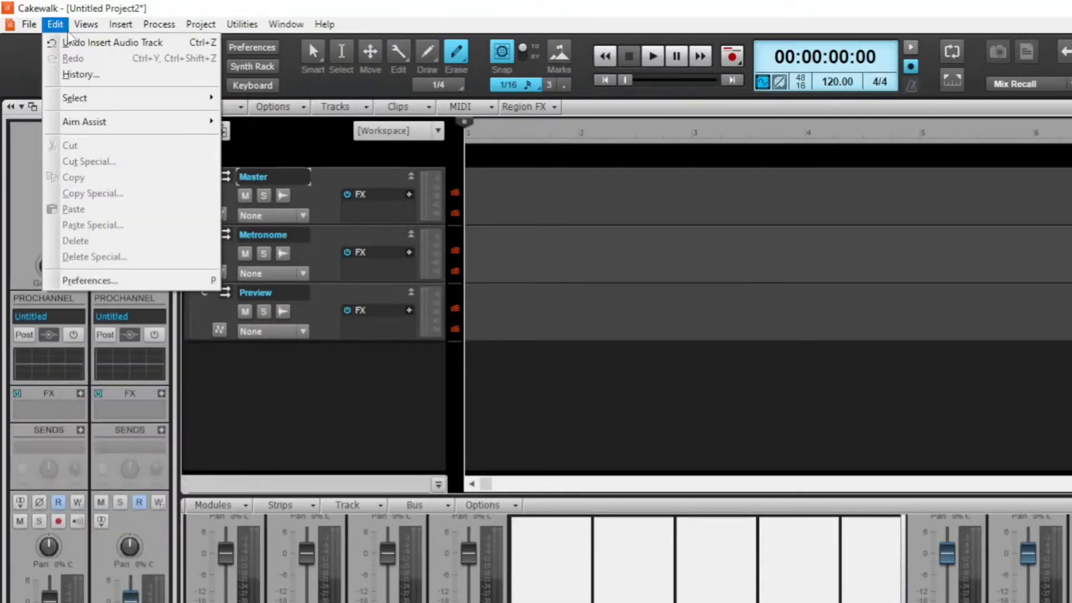
click(126, 280)
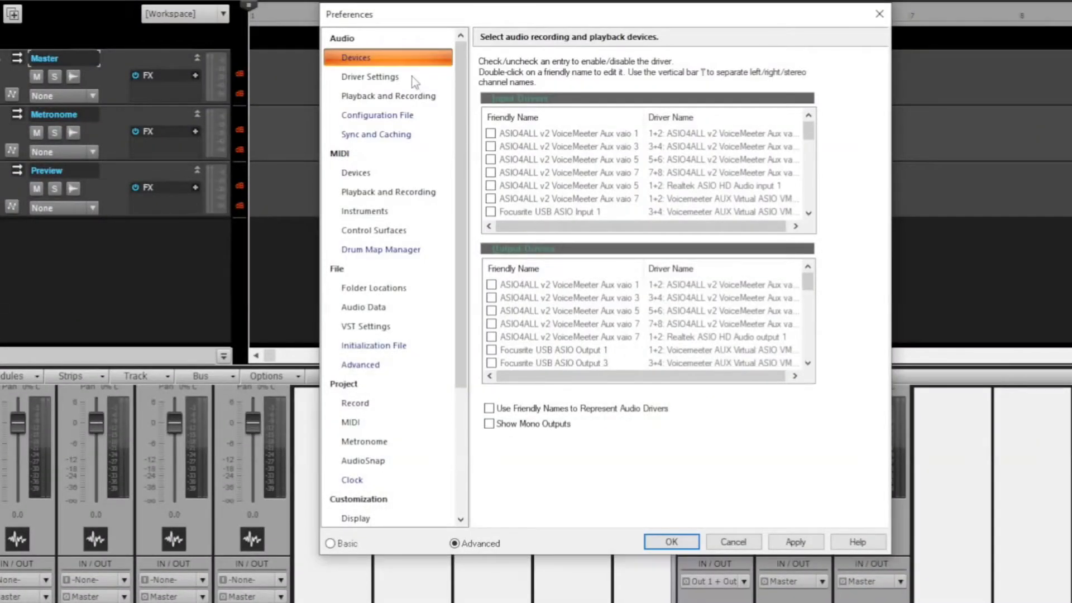
scroll(362, 397, down, 3)
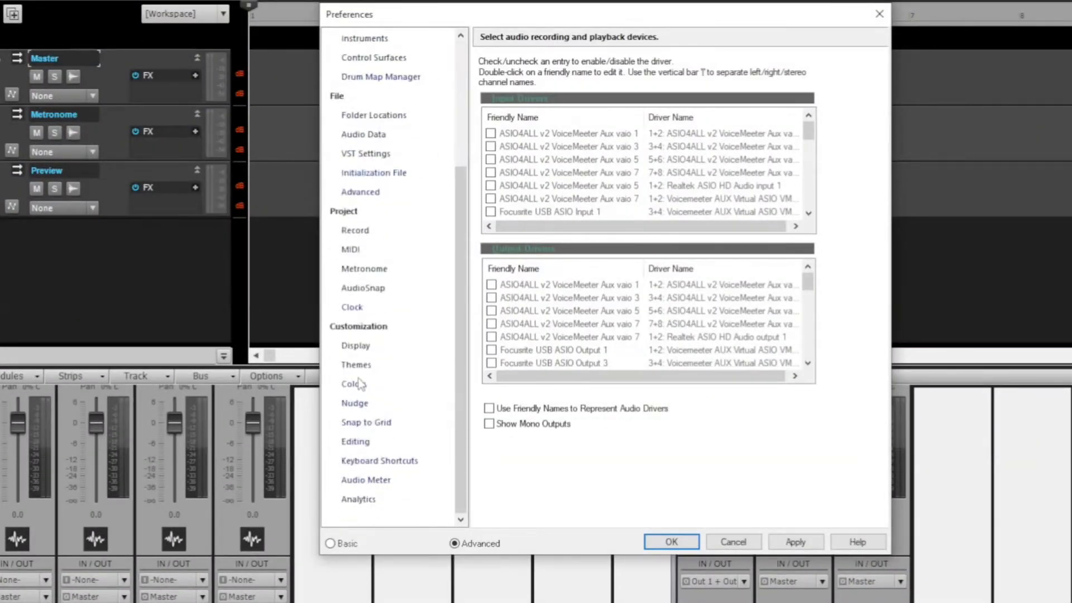
click(366, 366)
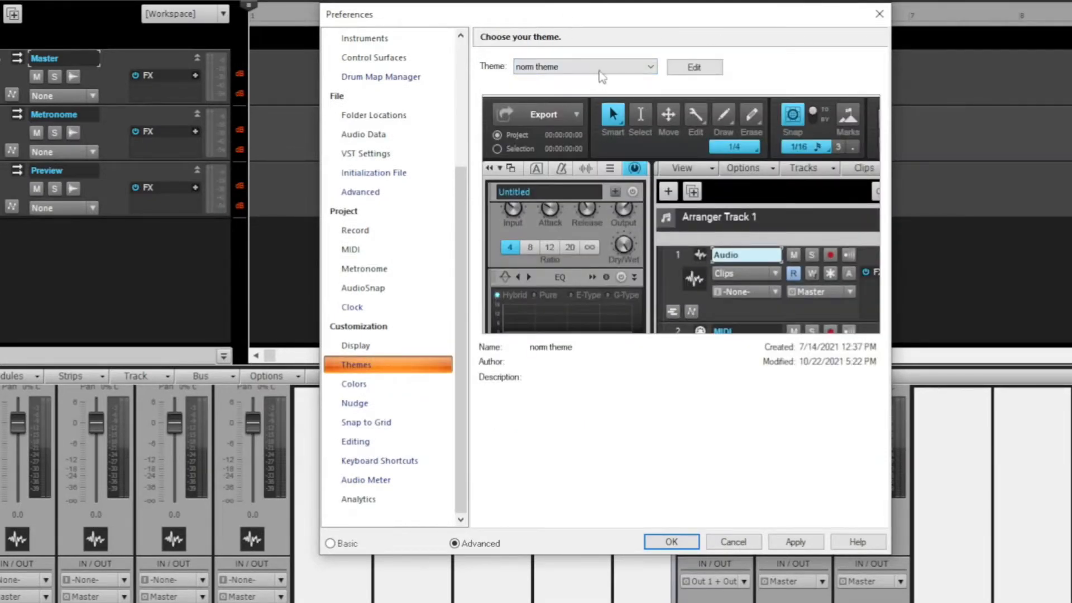
click(636, 67)
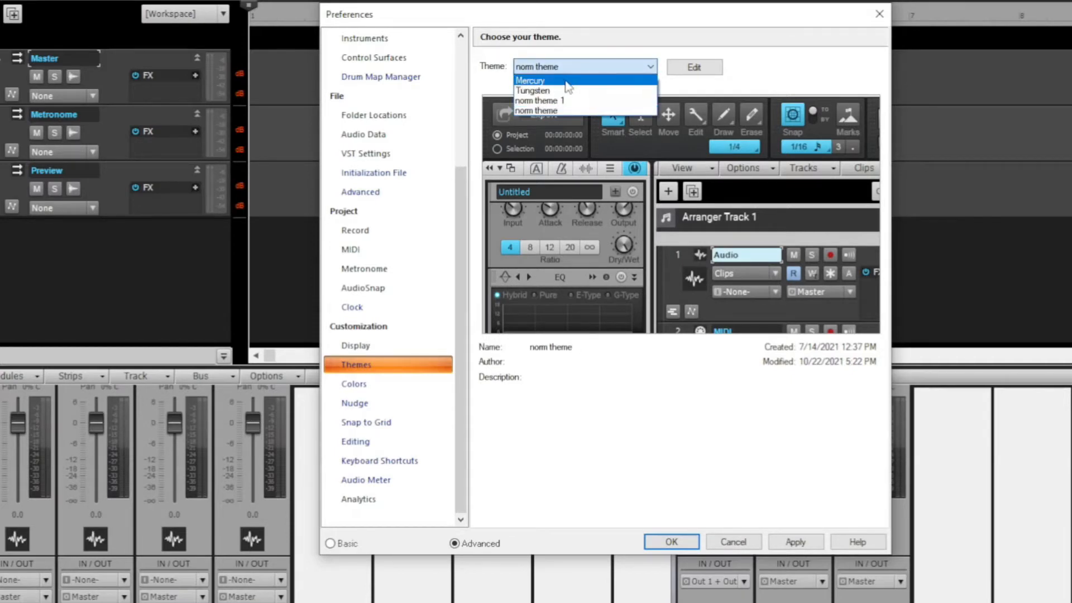
click(586, 82)
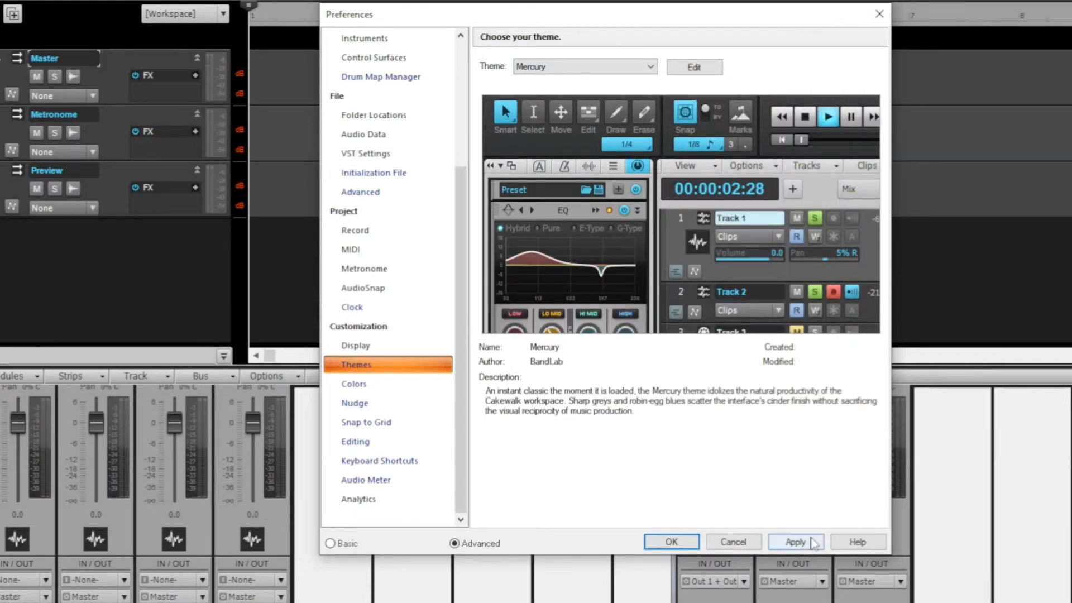
click(812, 541)
click(684, 544)
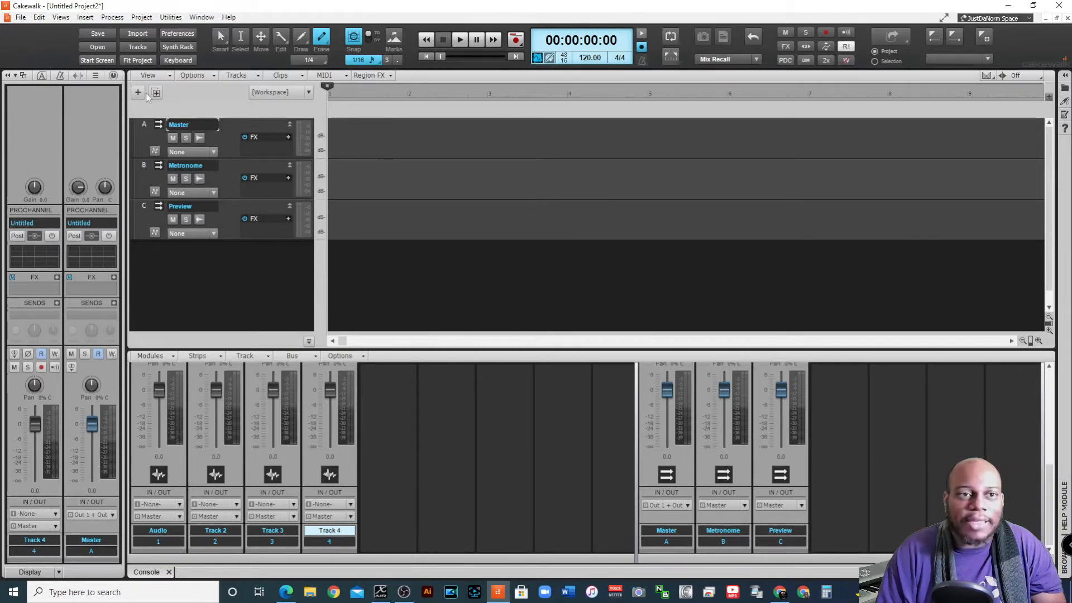
Reopen the theme preferences, check the available themes, and open the Theme Editor, shifting its window slightly
click(39, 17)
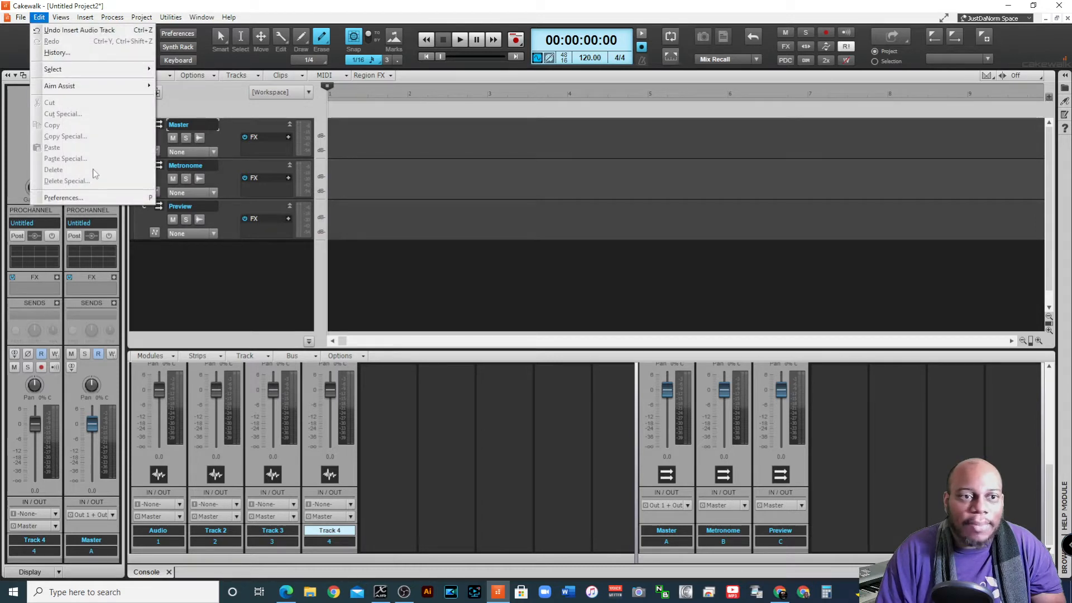
click(148, 198)
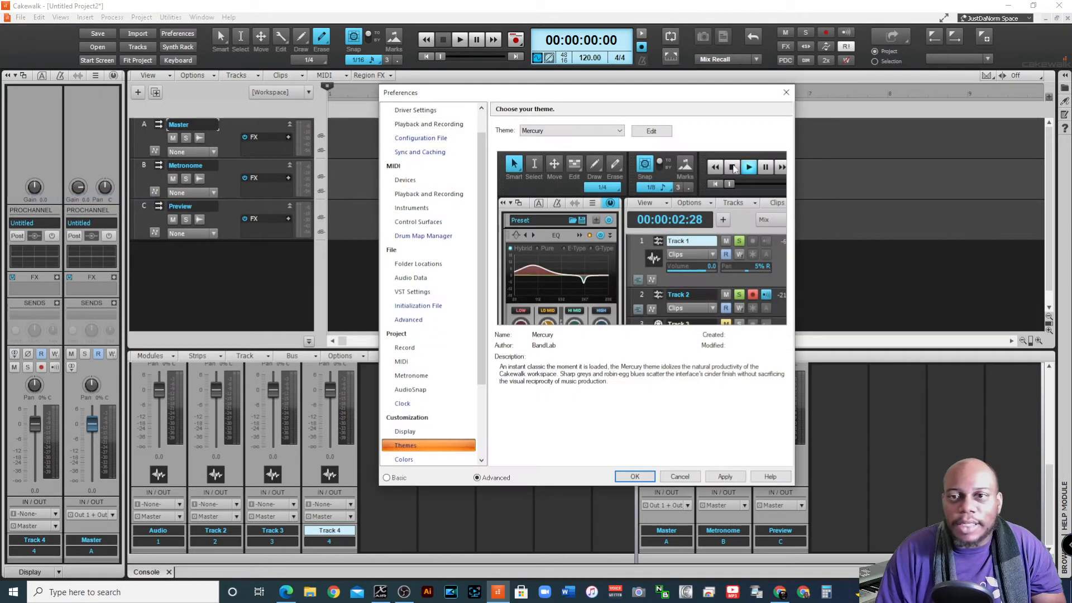
click(618, 131)
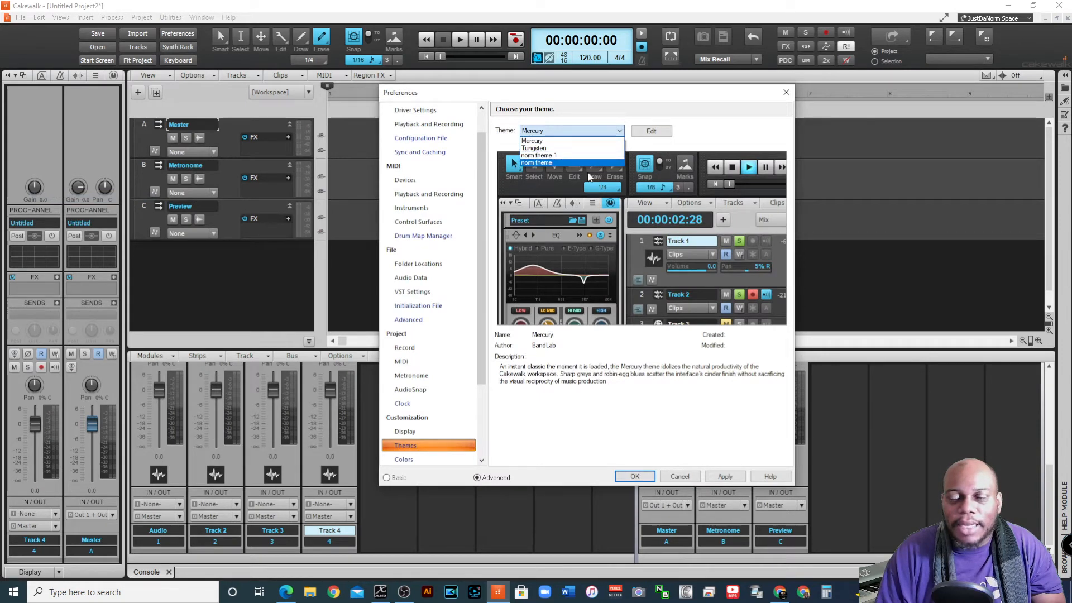
click(742, 138)
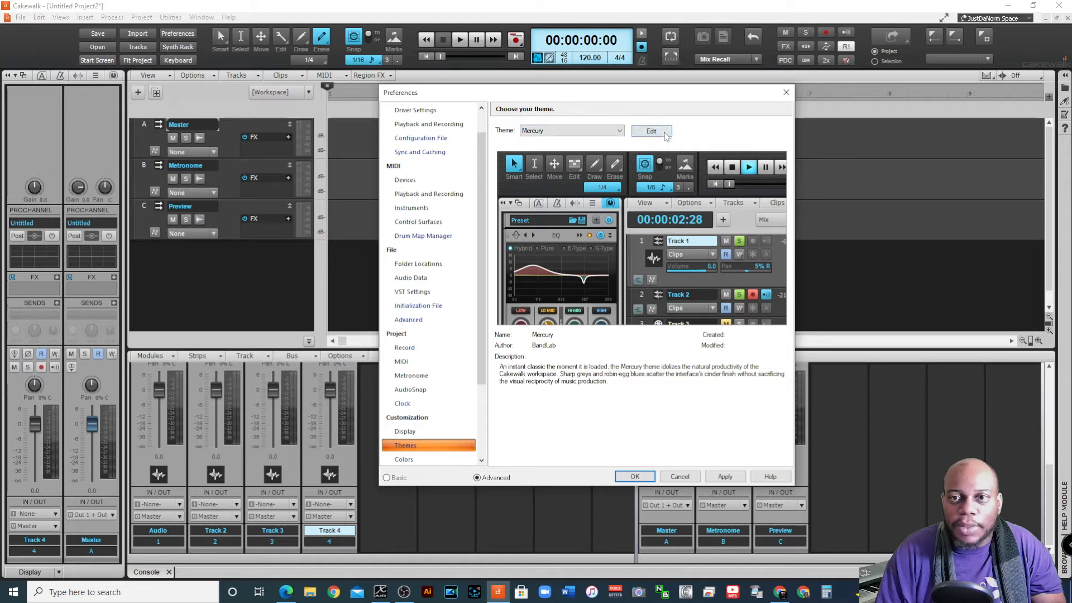
click(647, 132)
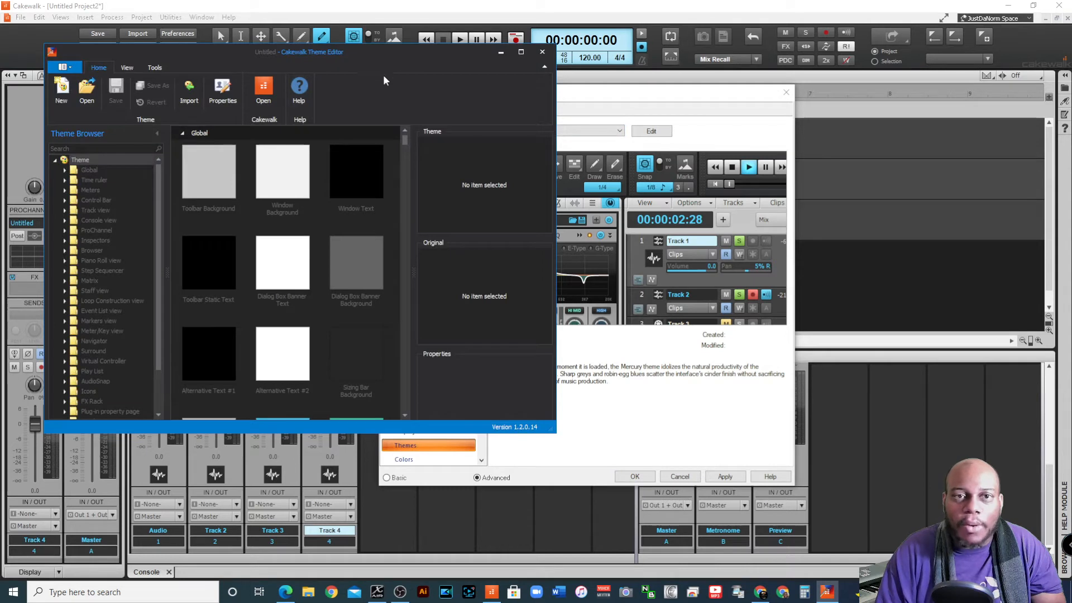
drag(384, 71, 418, 96)
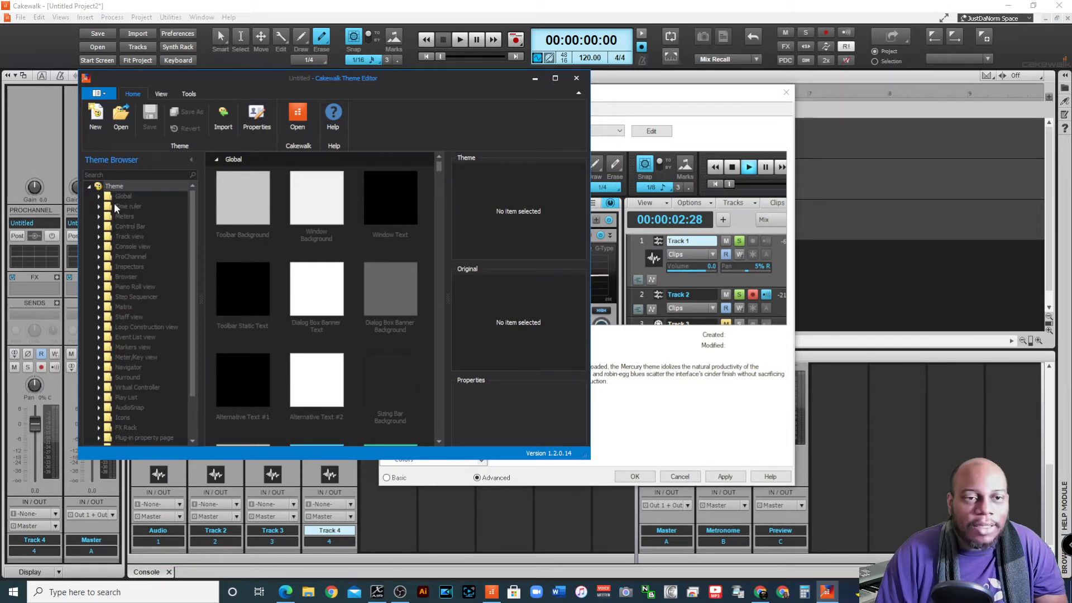
Browse the theme elements and recolour the Global Toolbar Background to the blue-violet 533AE9
scroll(114, 206, down, 2)
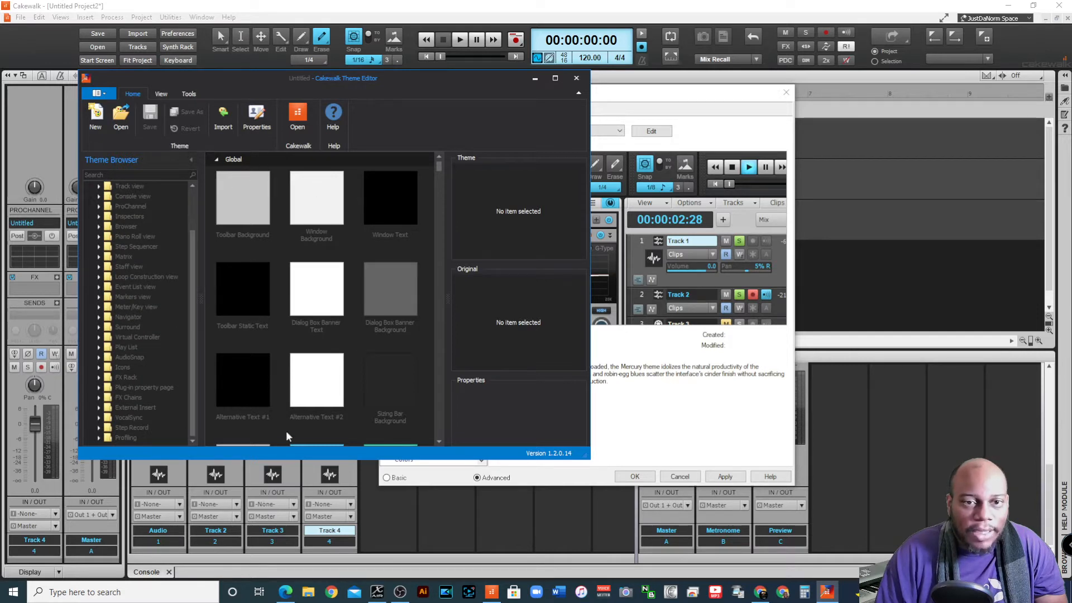
scroll(427, 218, down, 3)
scroll(310, 260, down, 5)
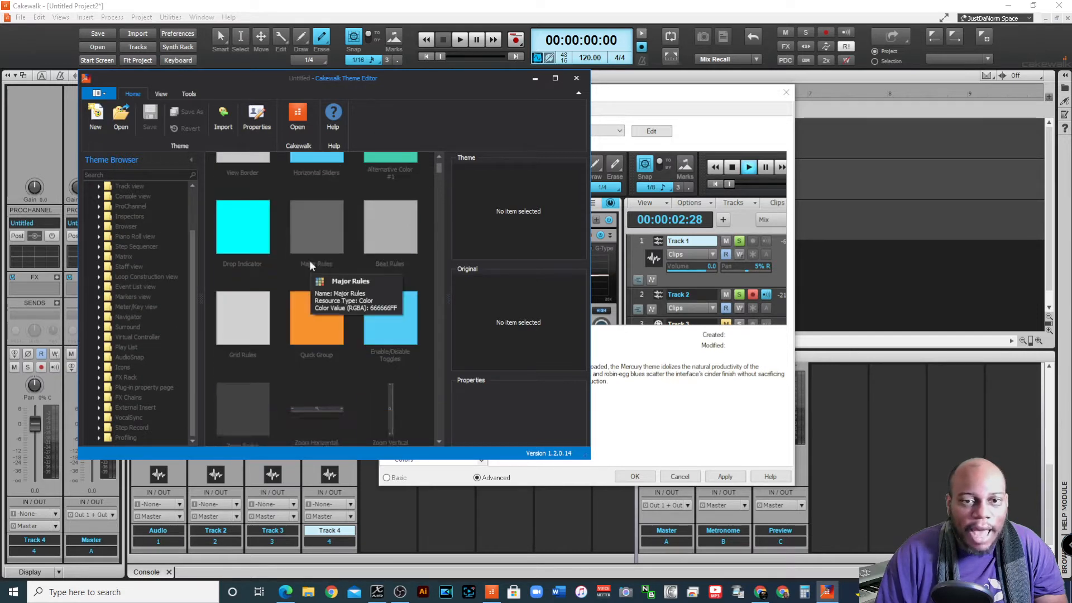
scroll(303, 254, up, 8)
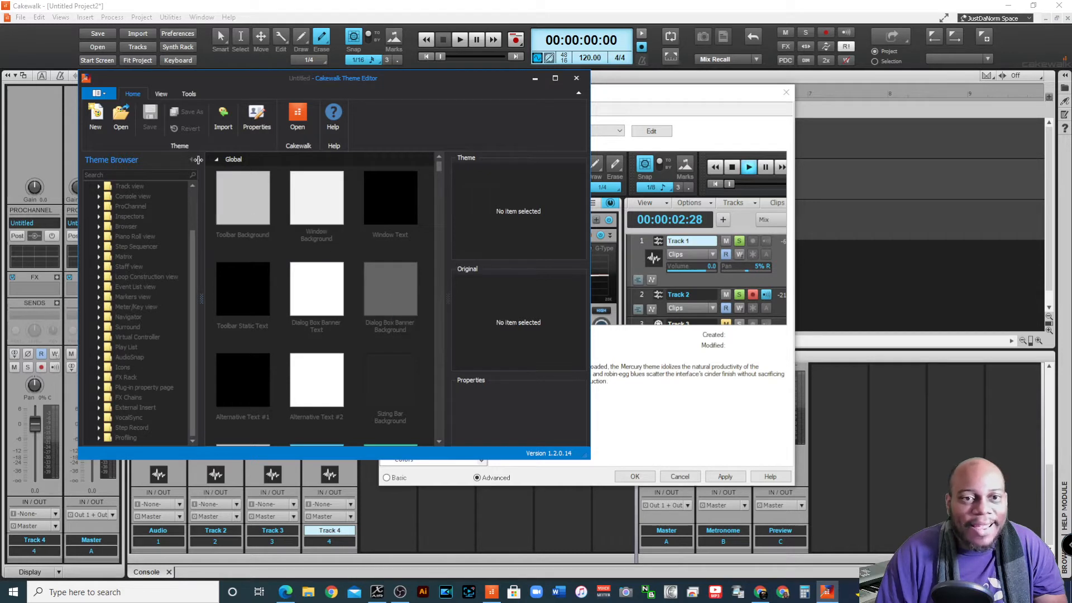
click(261, 231)
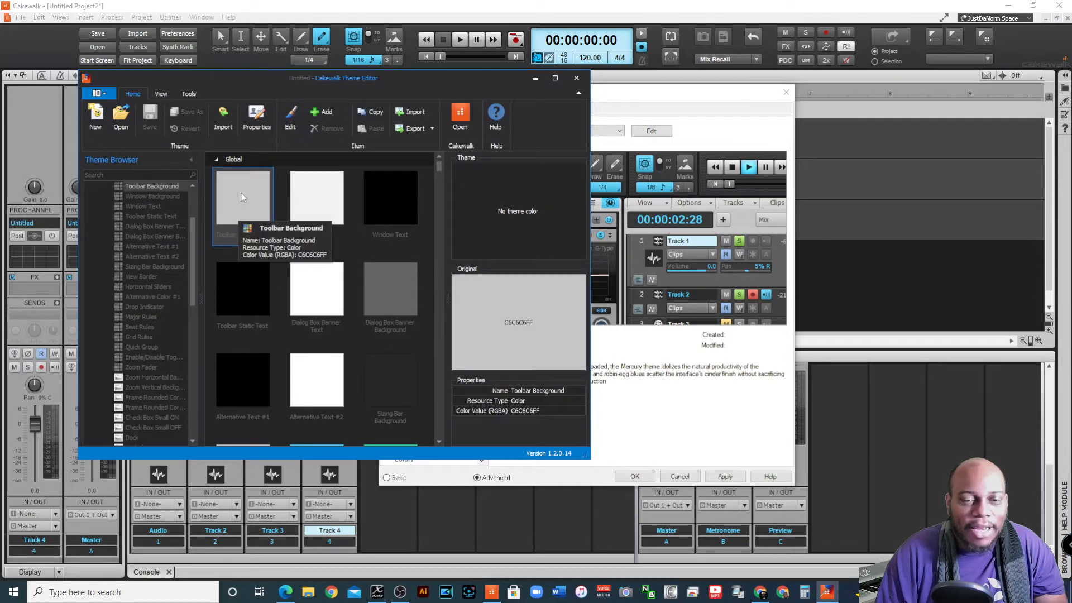
double_click(241, 200)
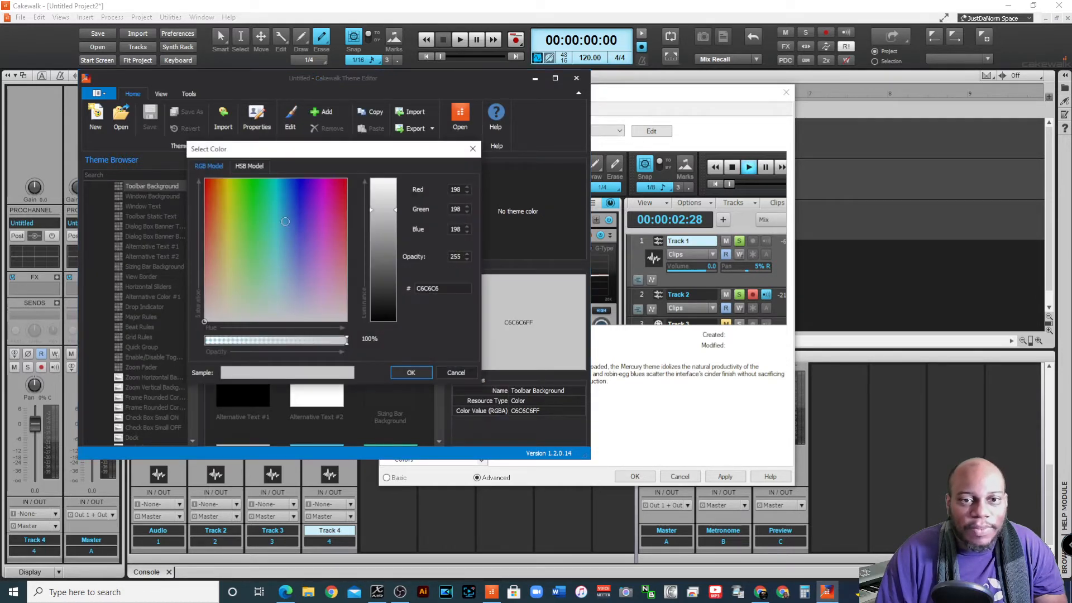
click(302, 206)
drag(384, 210, 384, 239)
click(411, 373)
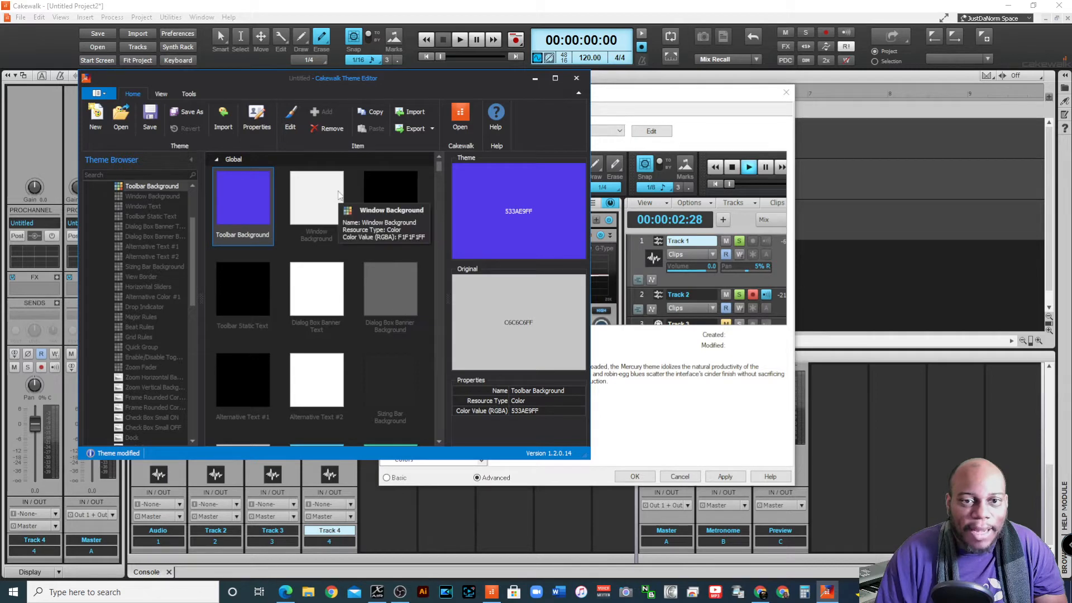
Recolour the Global Window Background to the mint green 8EE7C7
double_click(316, 199)
click(267, 227)
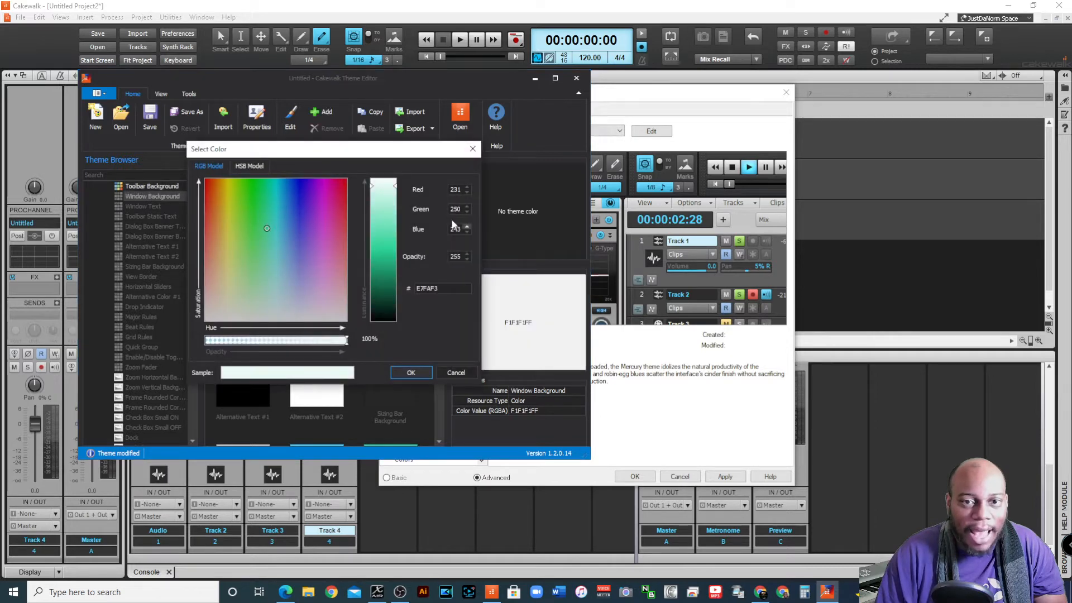
click(375, 215)
click(420, 371)
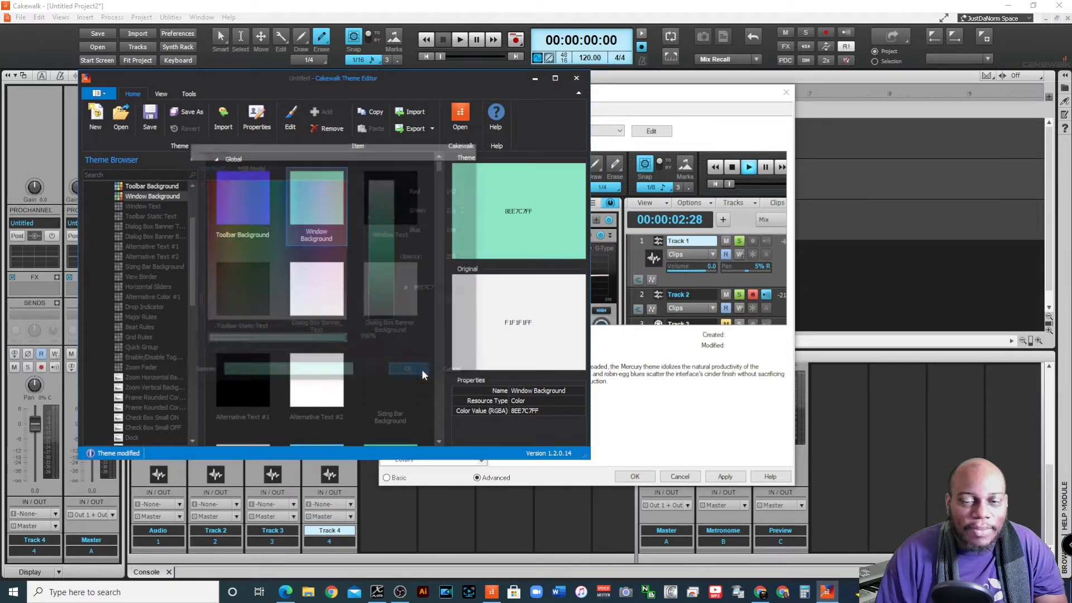
Add the Global Window Text colour to the custom theme as black, 000000
click(394, 207)
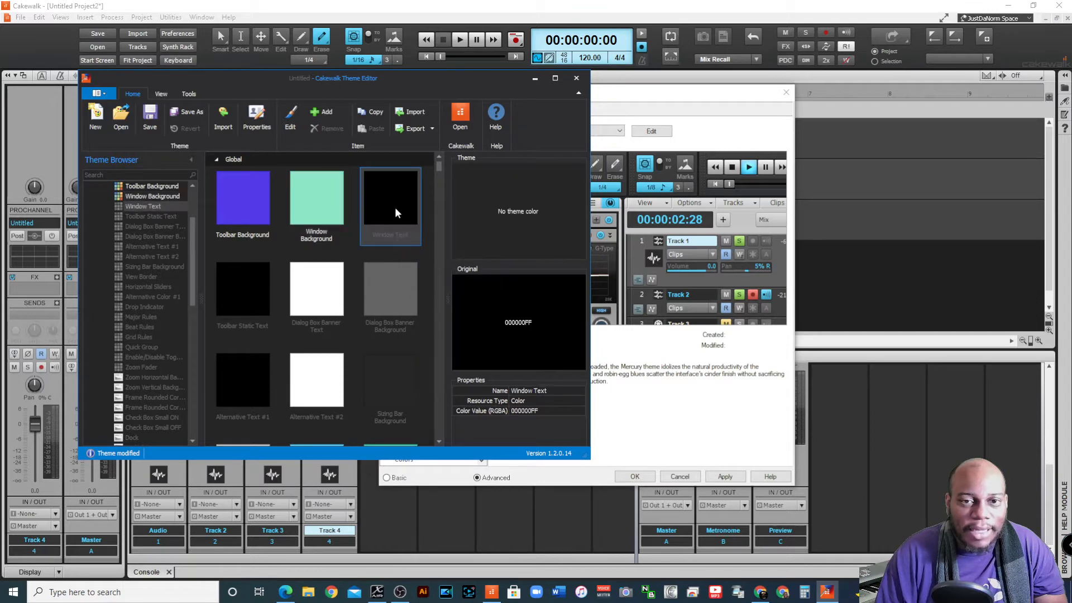
double_click(393, 191)
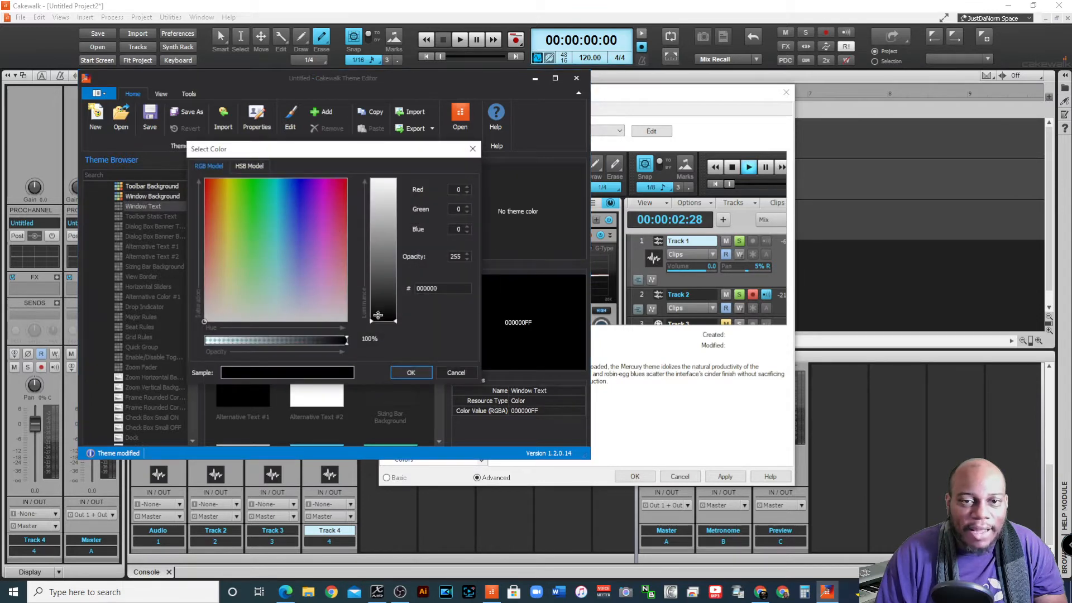
click(406, 371)
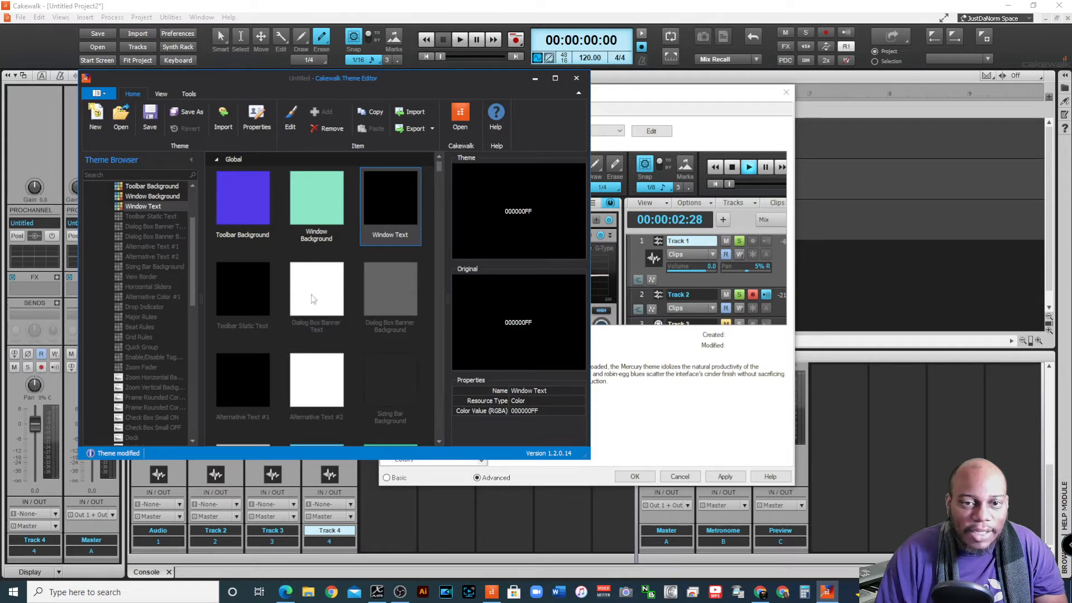
scroll(341, 357, down, 3)
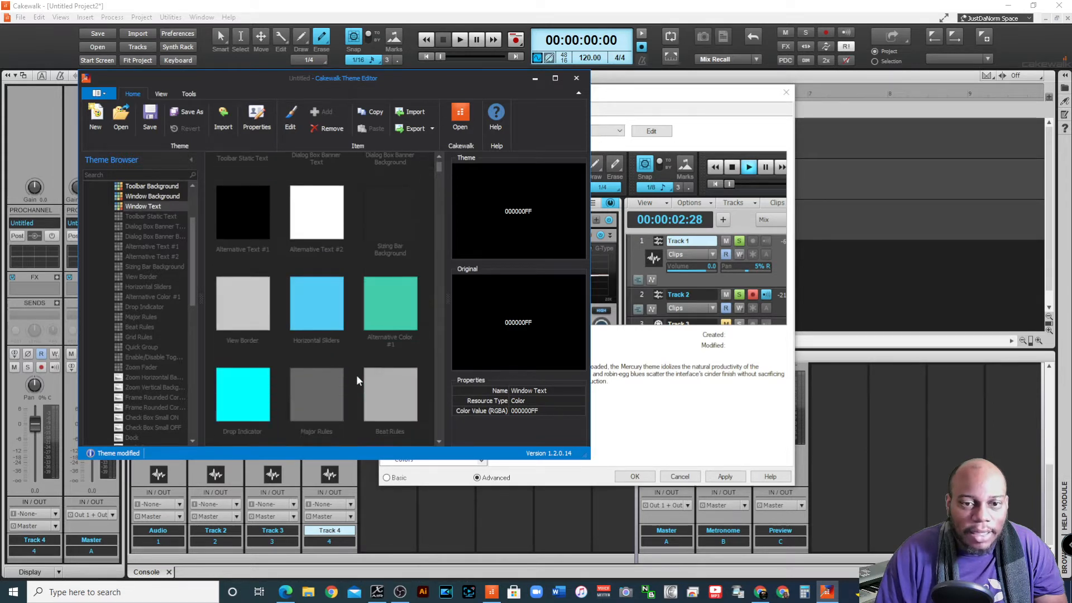
Recolour the Global Horizontal Sliders element to the bright green 51F655
double_click(317, 314)
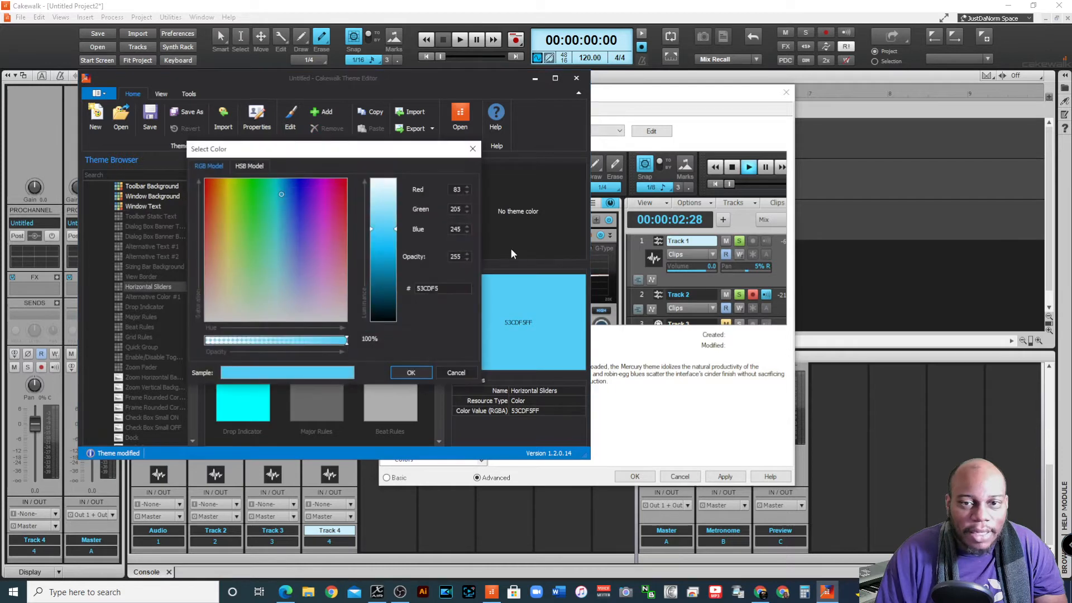
mouse_move(282, 210)
mouse_down()
mouse_move(312, 203)
mouse_move(252, 192)
mouse_up()
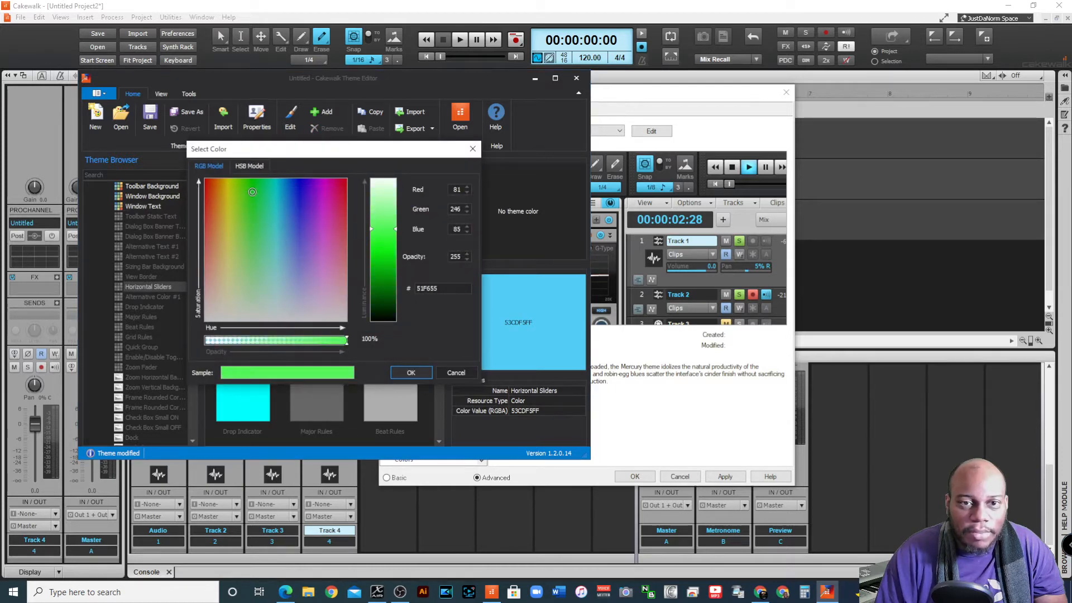
click(411, 373)
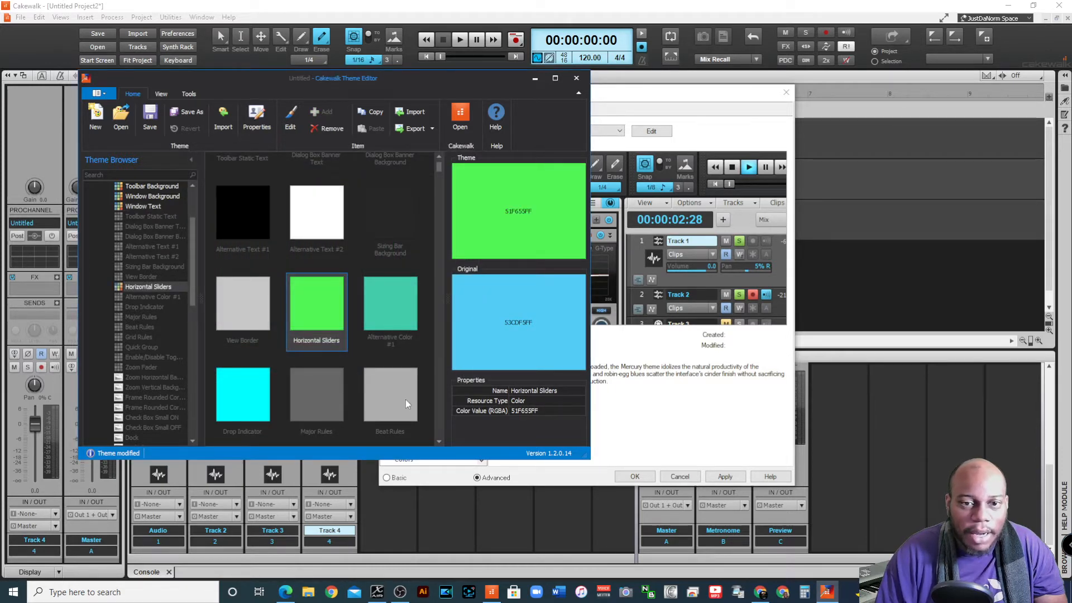
Recolour the Global View Border element to the pale mint green BDF8D5
scroll(238, 356, down, 1)
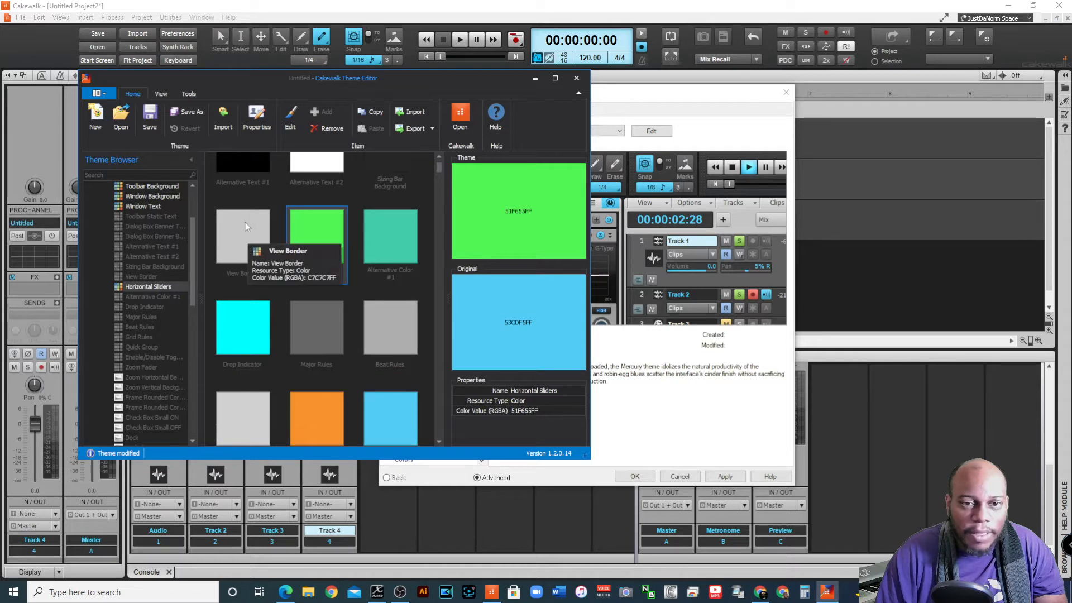
double_click(249, 224)
mouse_move(298, 239)
mouse_down()
mouse_move(287, 215)
mouse_move(261, 205)
mouse_up()
drag(390, 219, 391, 197)
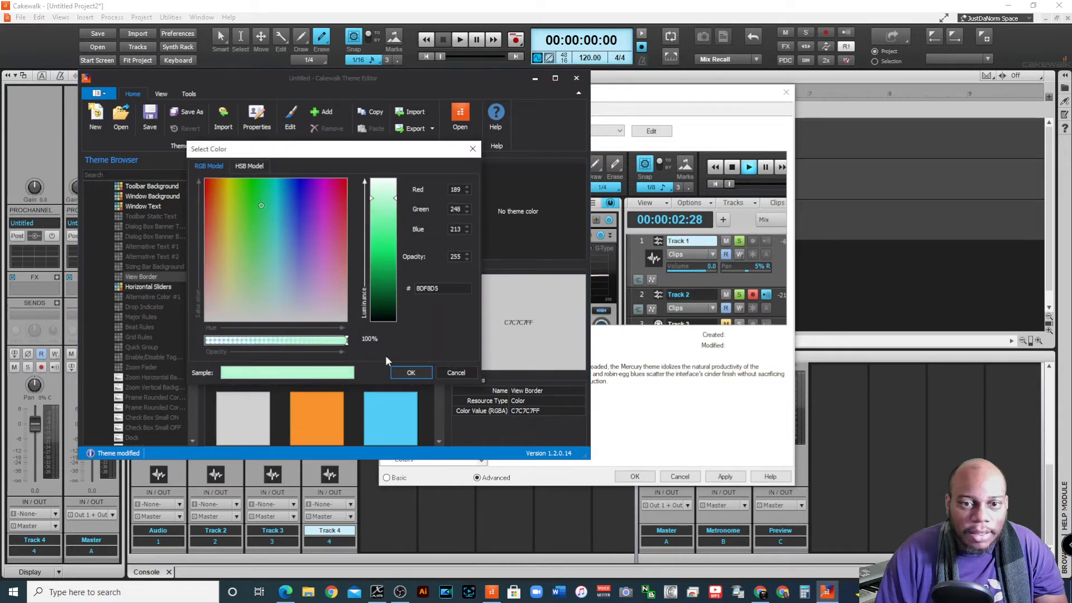
click(409, 372)
Browse the remaining Global elements, open the Menus group and recolour MenuBar Gradient Start to the light pink-violet F1C5FE
scroll(294, 318, down, 1)
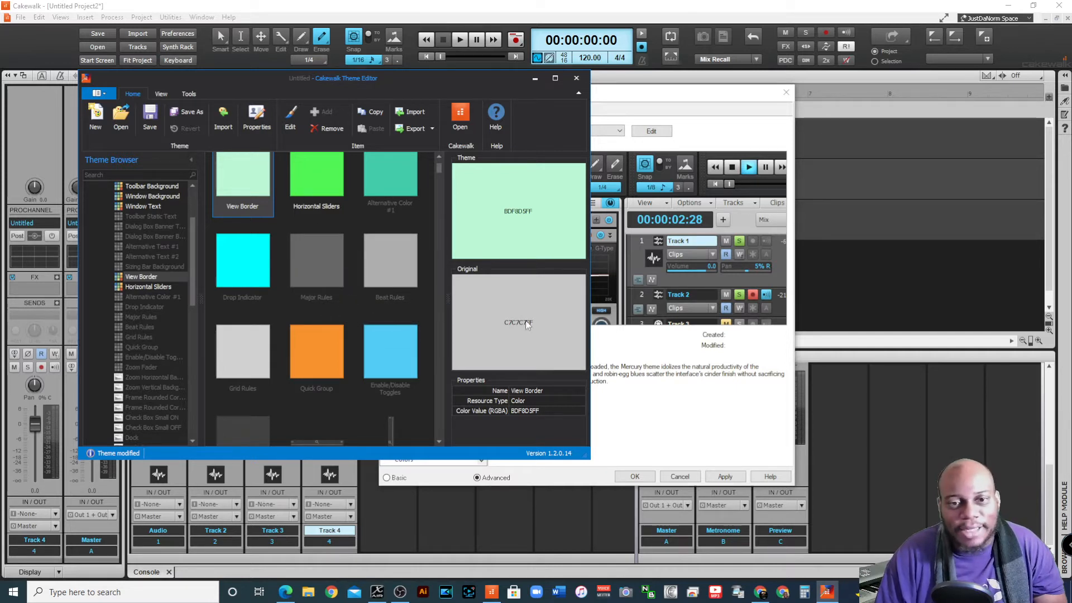
scroll(313, 296, down, 2)
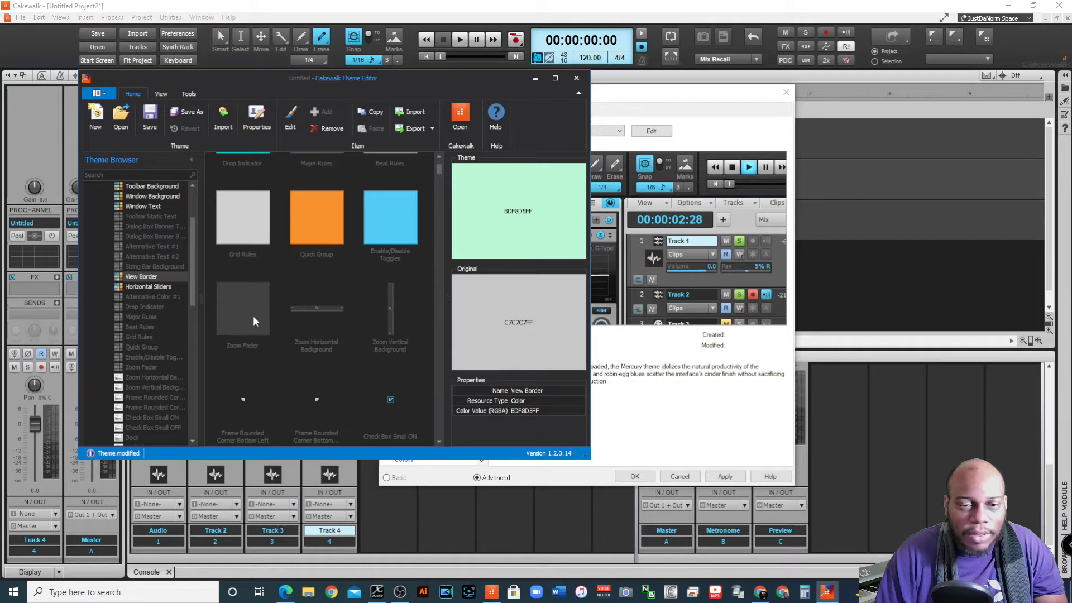
scroll(379, 347, down, 3)
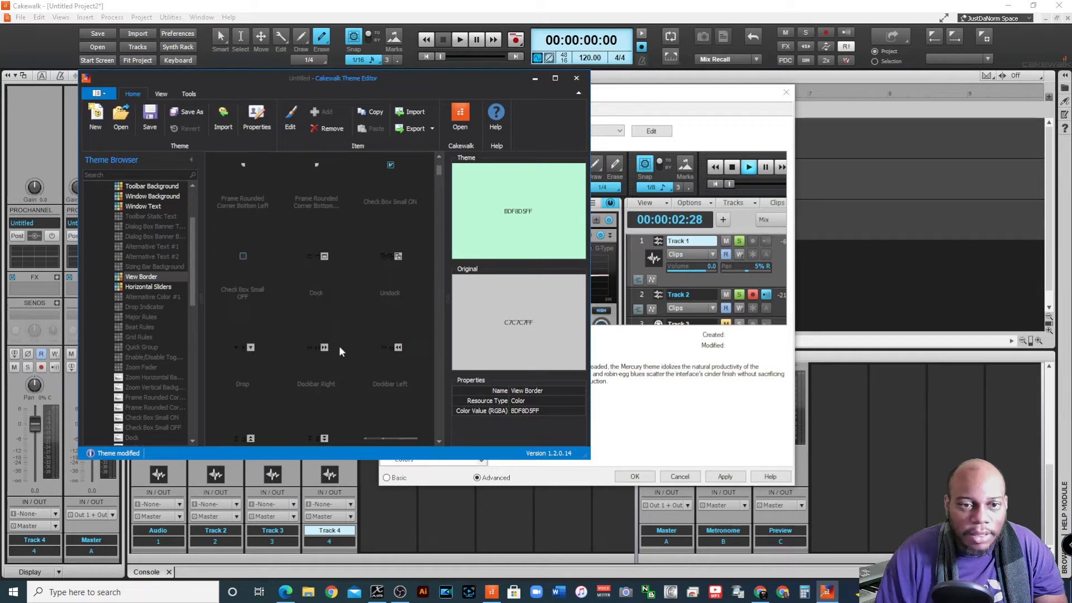
scroll(189, 261, up, 3)
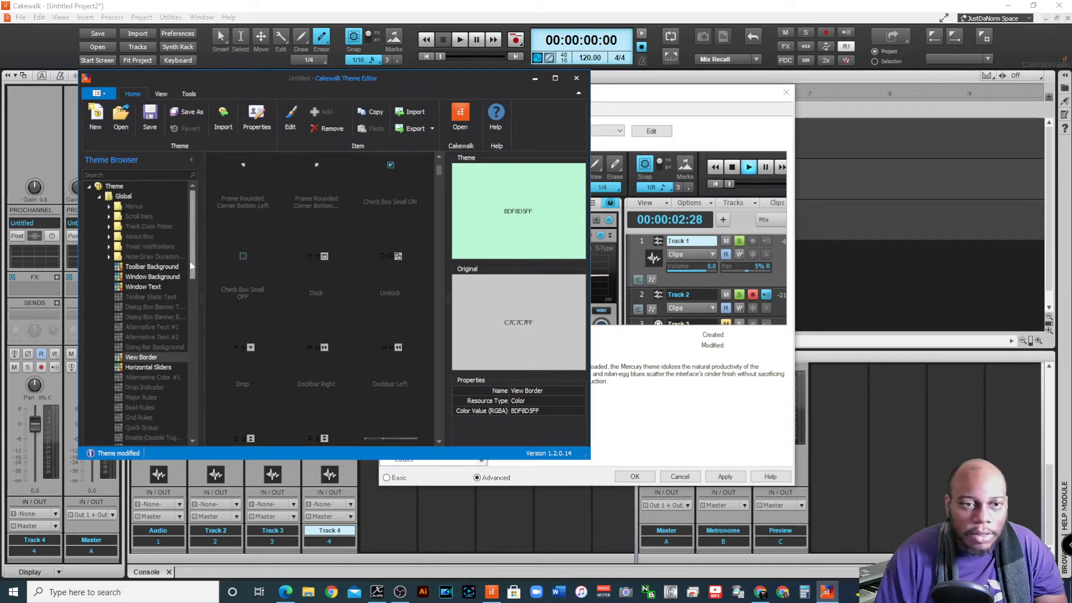
click(109, 258)
click(134, 207)
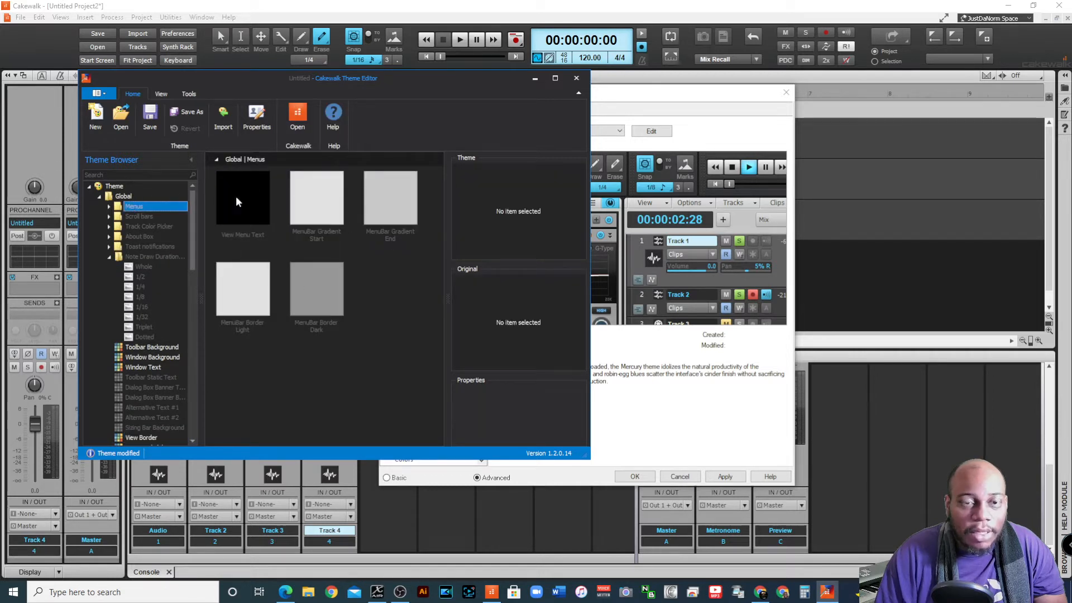
double_click(327, 192)
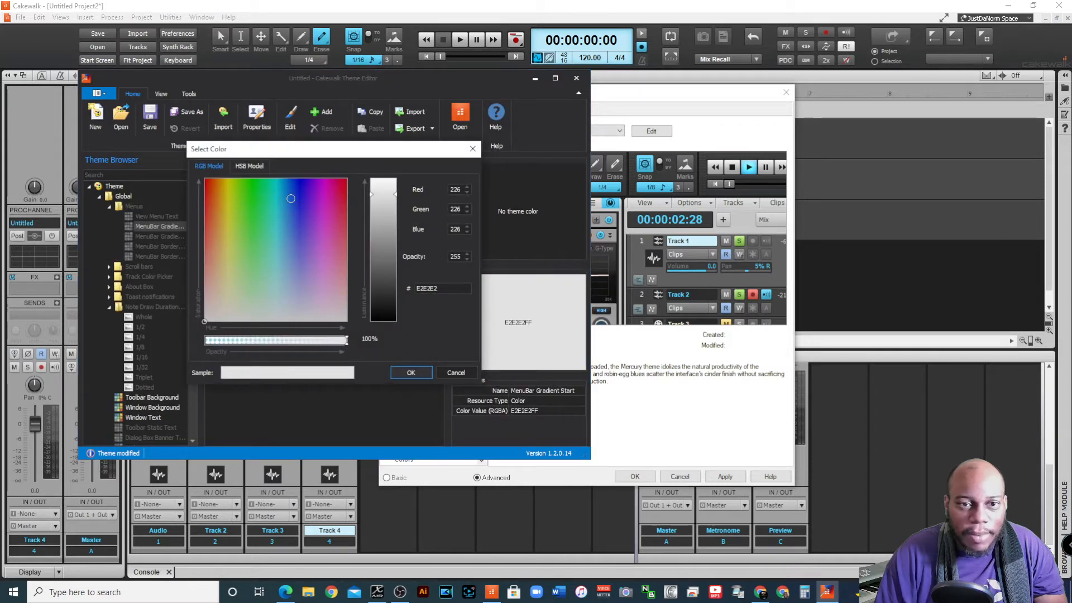
drag(298, 196, 318, 183)
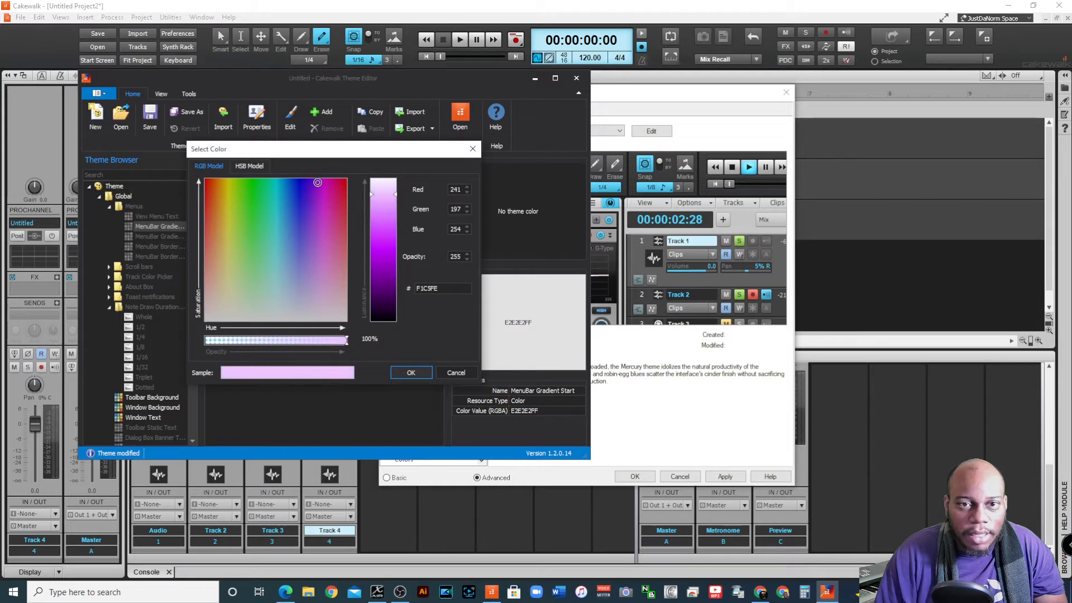
click(411, 373)
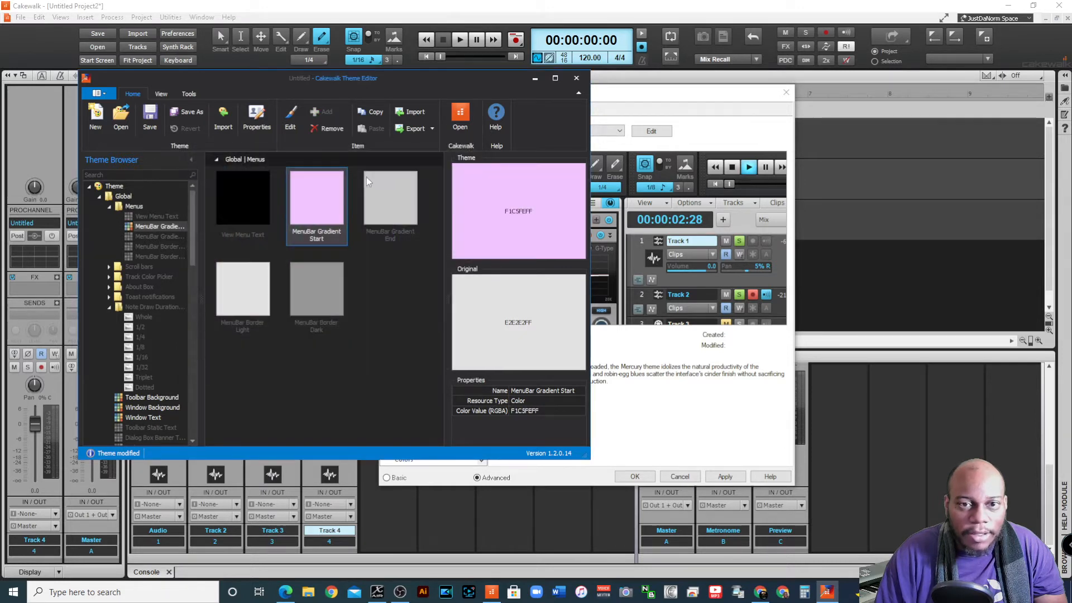
Recolour MenuBar Gradient End to the deep purple B804D9
double_click(401, 186)
drag(329, 185, 320, 185)
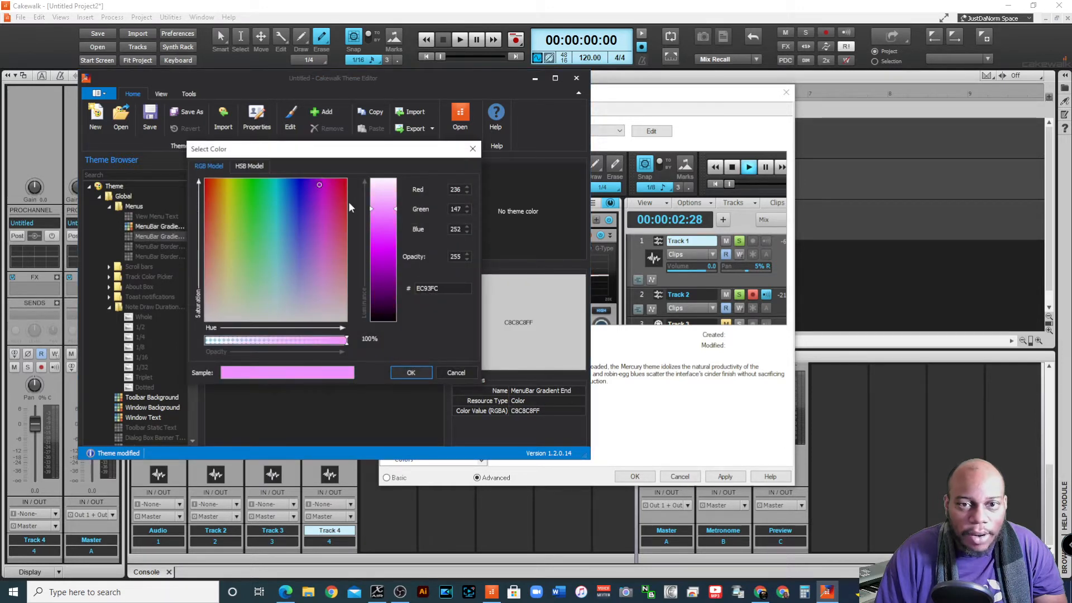
drag(385, 209, 390, 257)
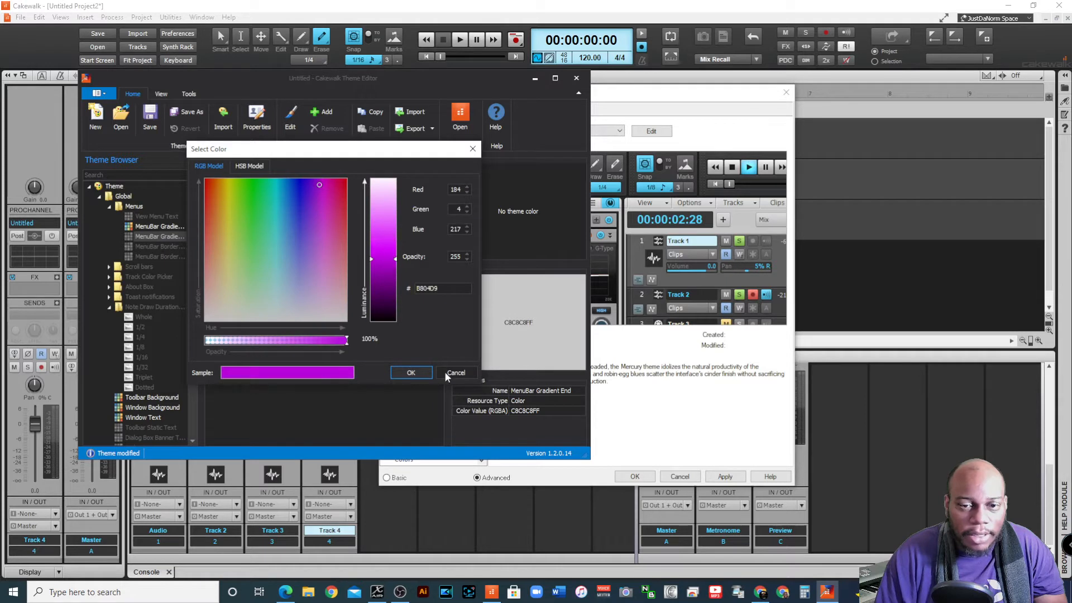
click(411, 372)
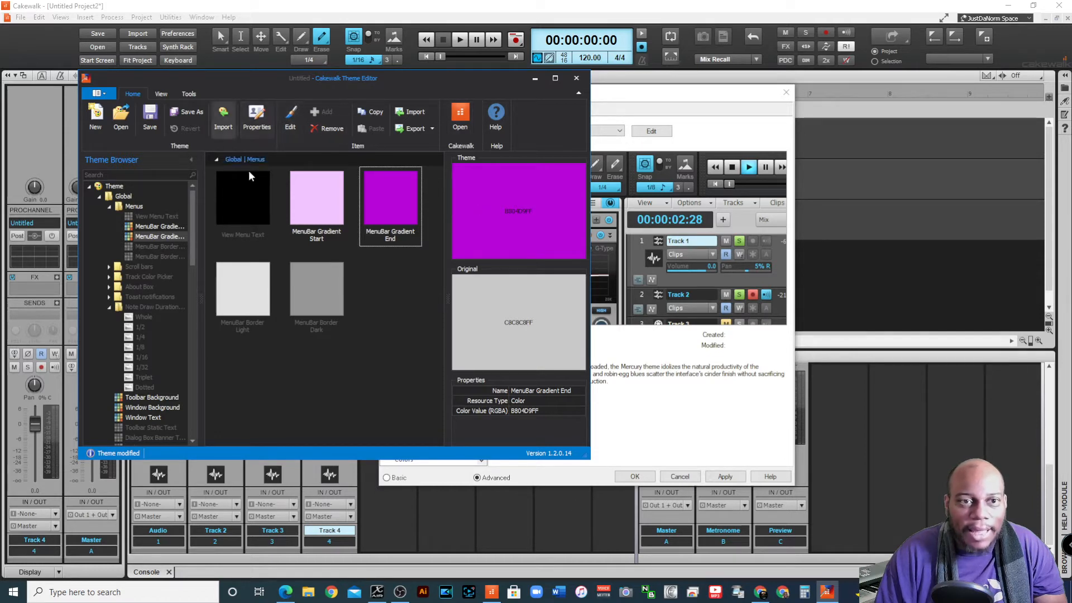
Save the custom theme as "test theme" in the Cakewalk Themes folder and close the Theme Editor
click(187, 112)
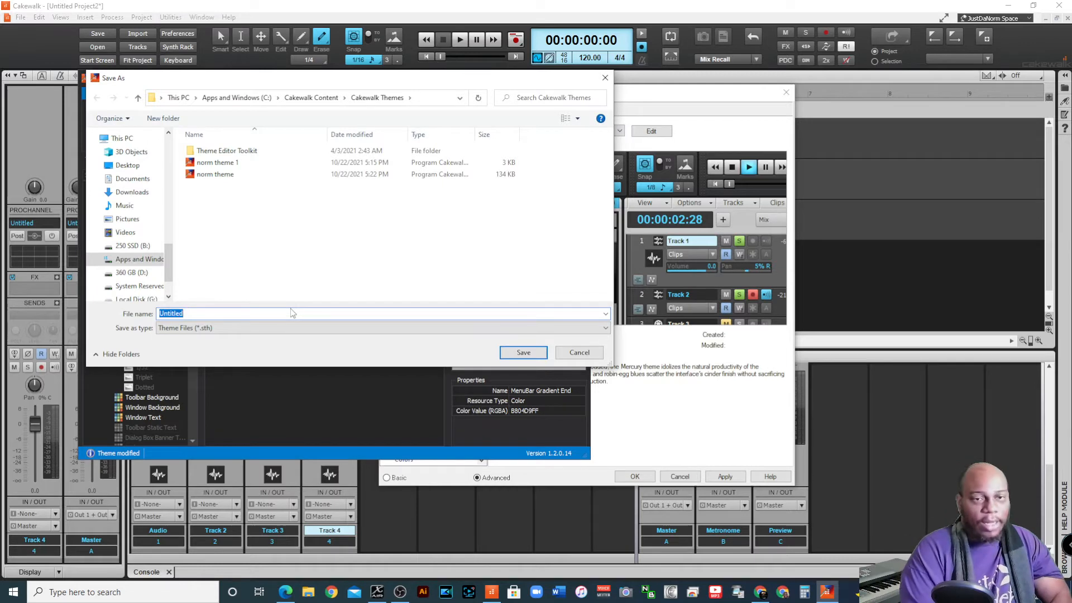
text(test theme)
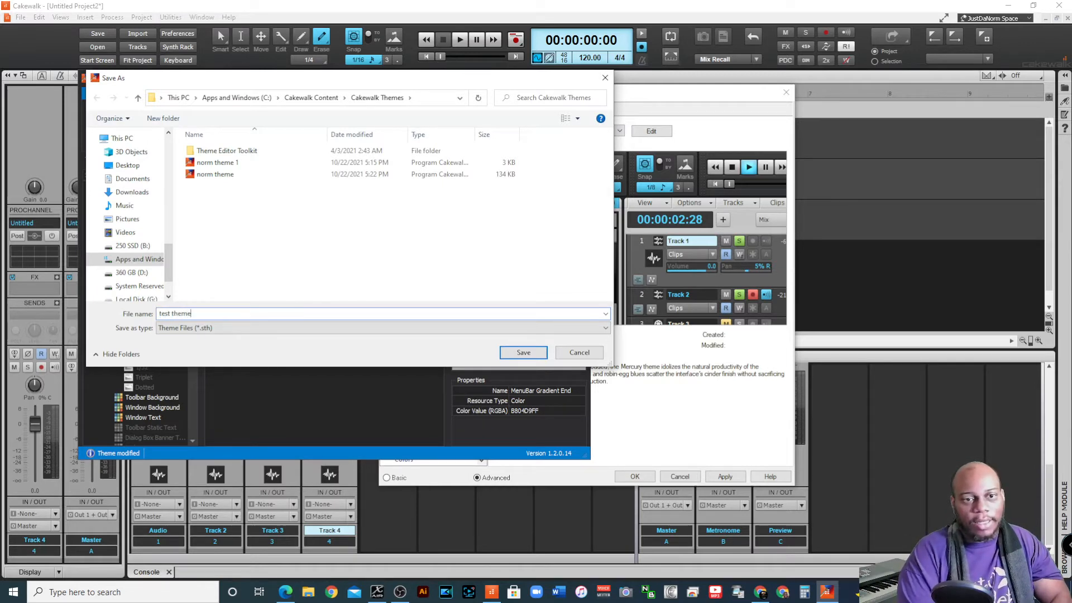
click(528, 353)
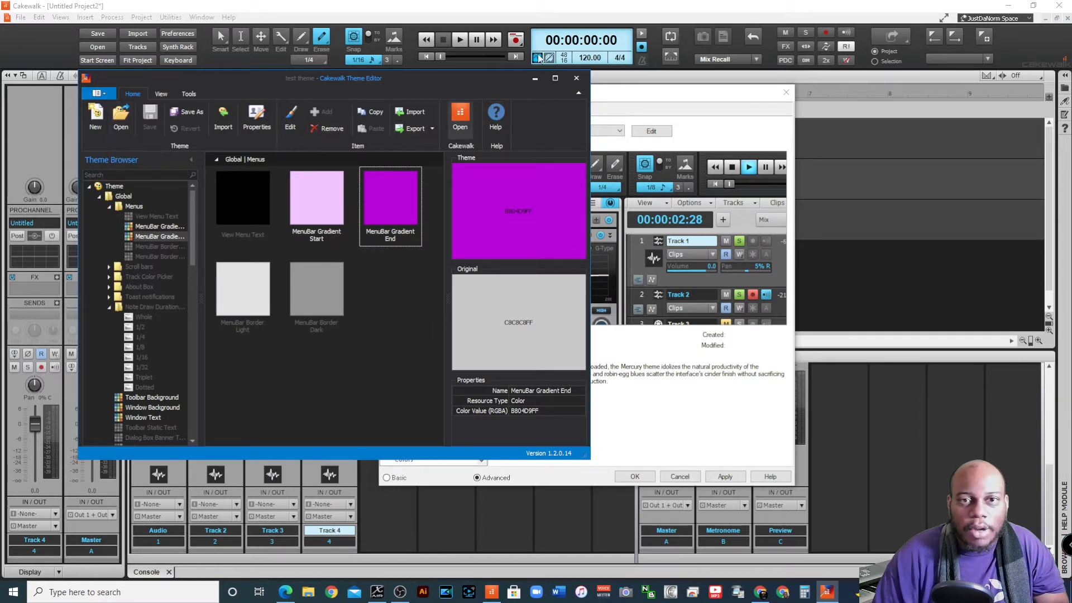
click(577, 78)
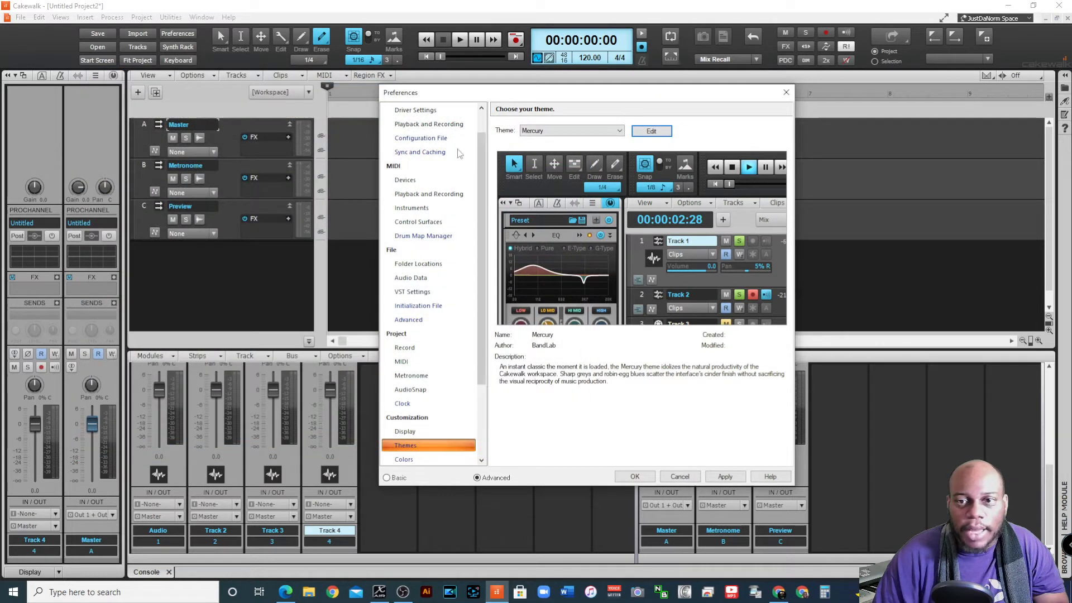
Close and reopen the preferences to refresh the list of themes, and choose test theme
click(603, 132)
click(603, 139)
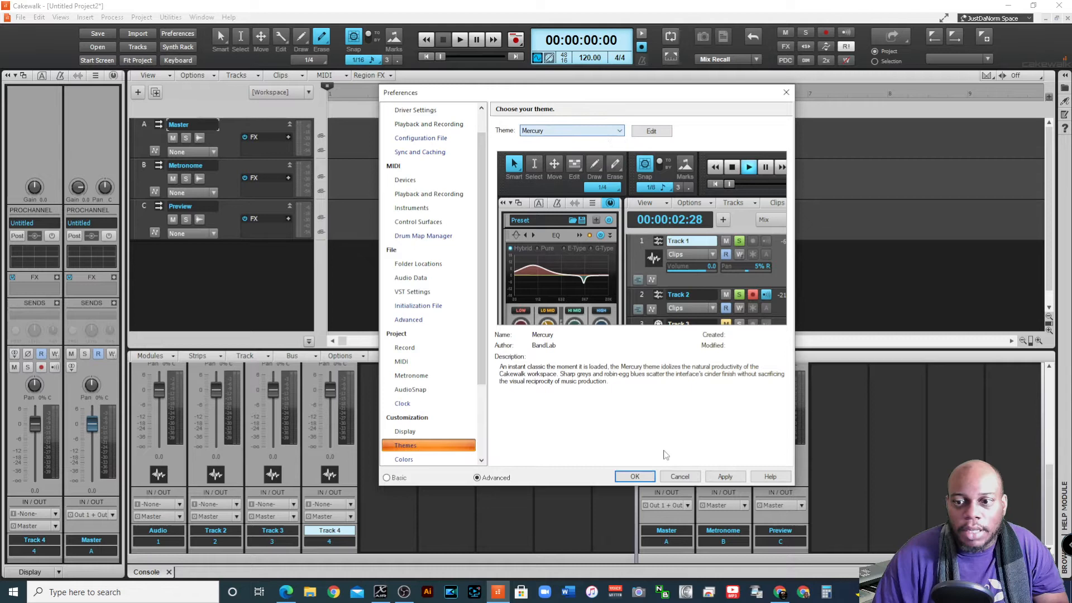
click(683, 477)
click(39, 17)
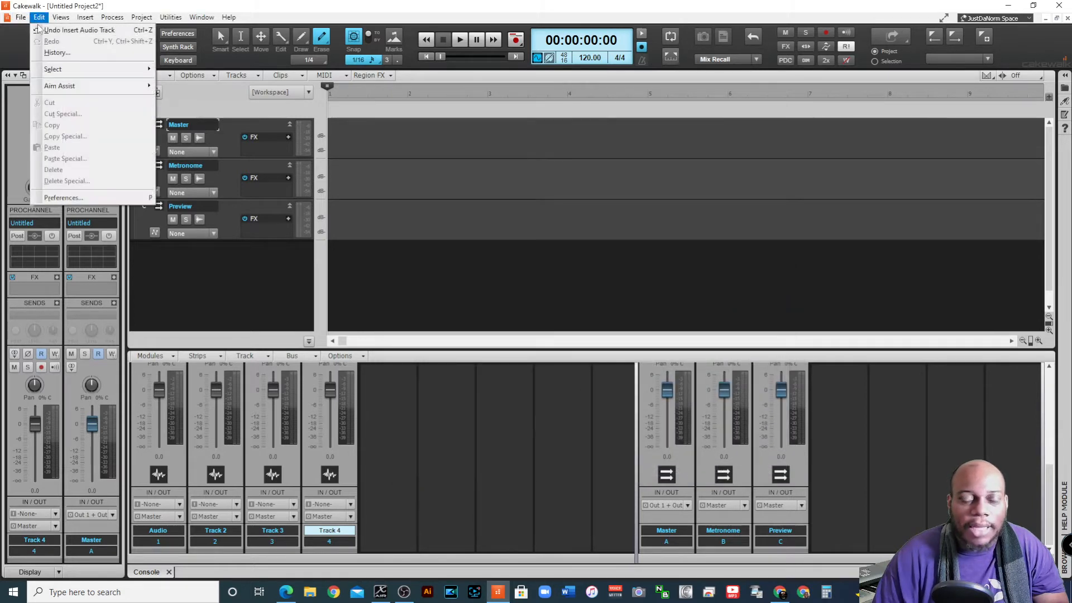
click(110, 197)
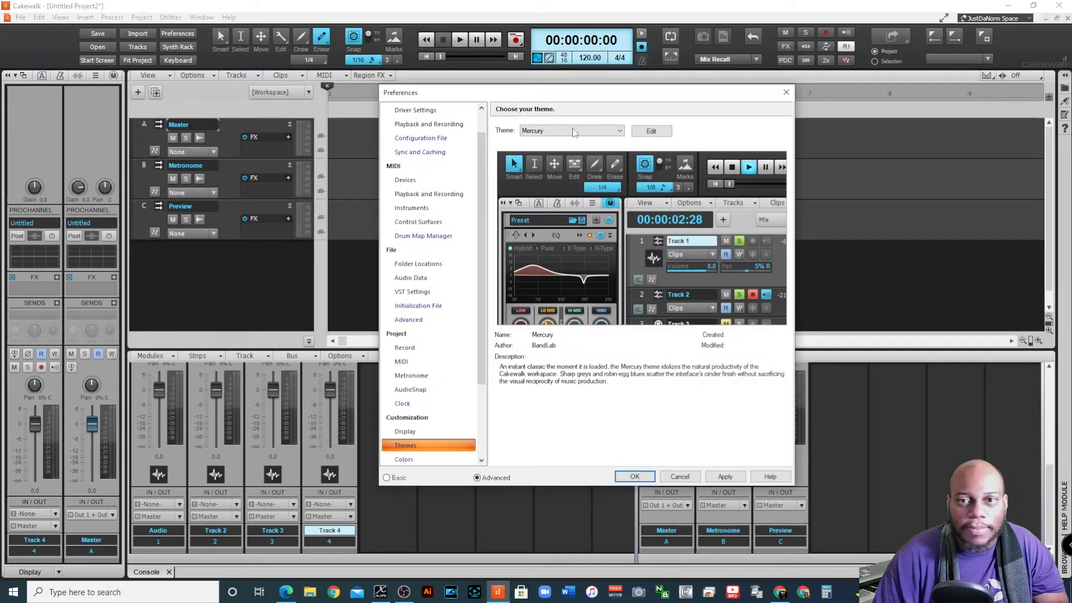
click(572, 132)
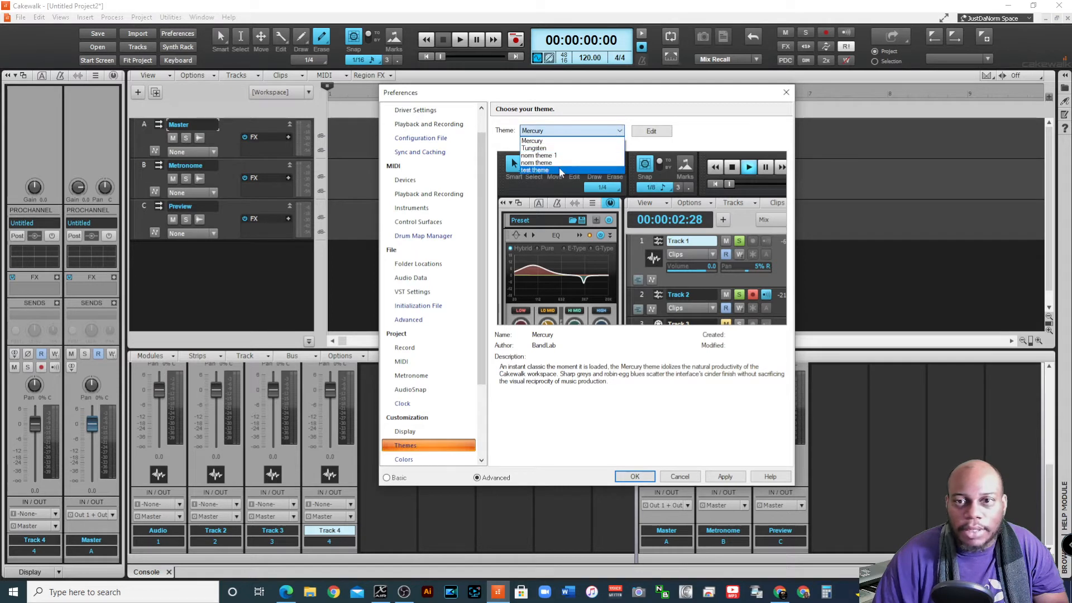
click(556, 170)
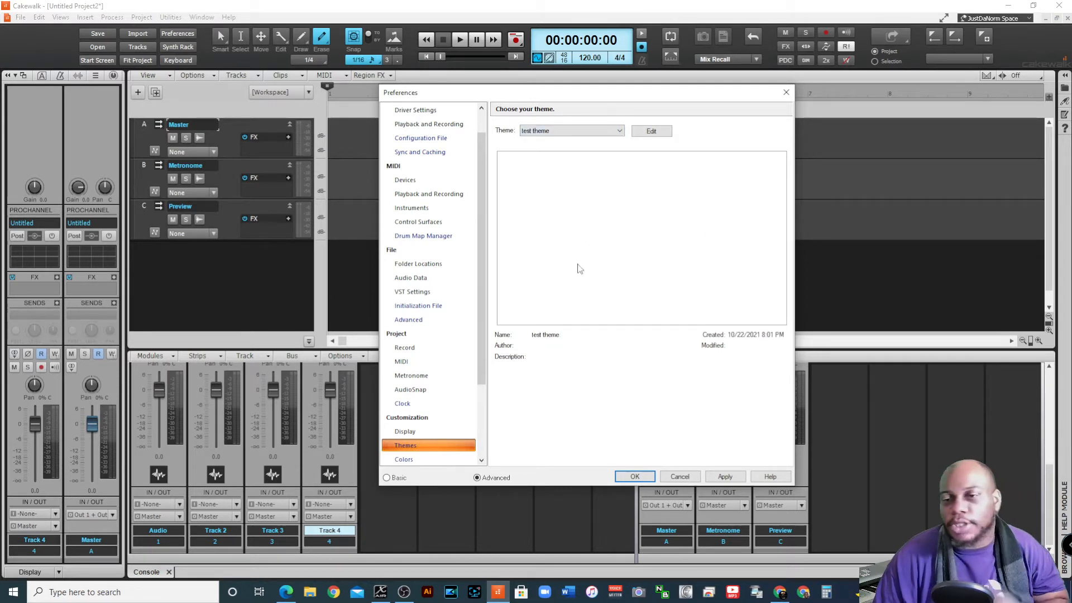
Open test theme in the Theme Editor, examine its author and preview image properties, and close the editor without changing anything
click(651, 132)
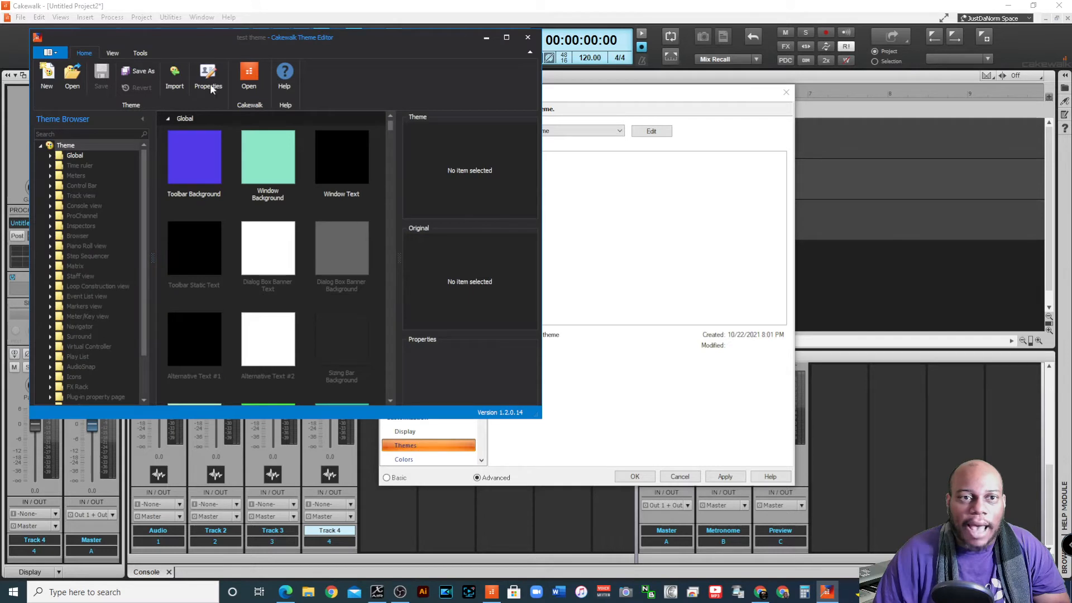
click(211, 85)
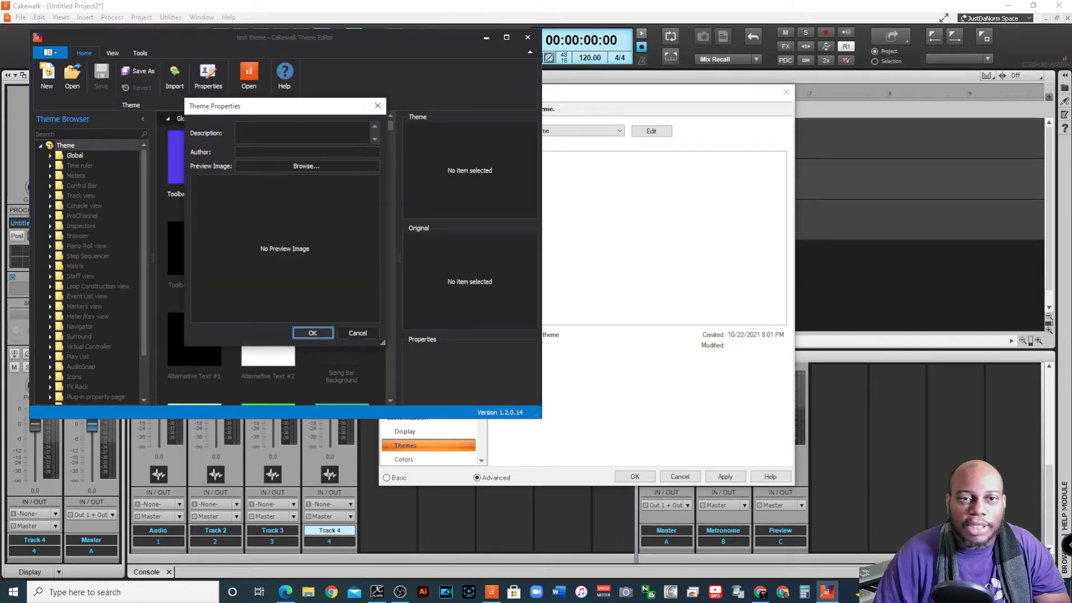
click(296, 152)
click(314, 169)
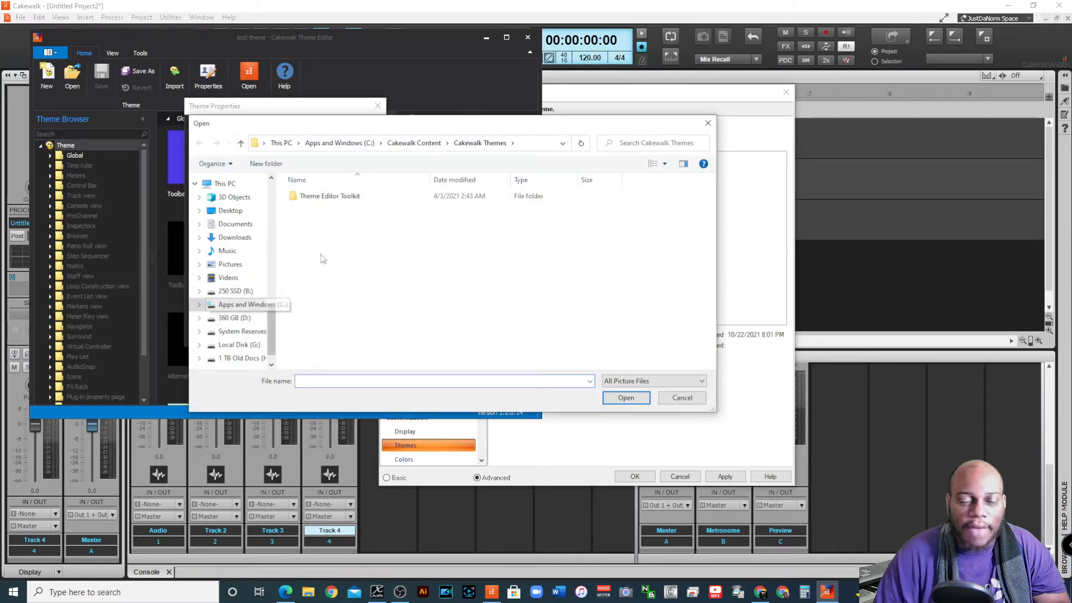
click(680, 398)
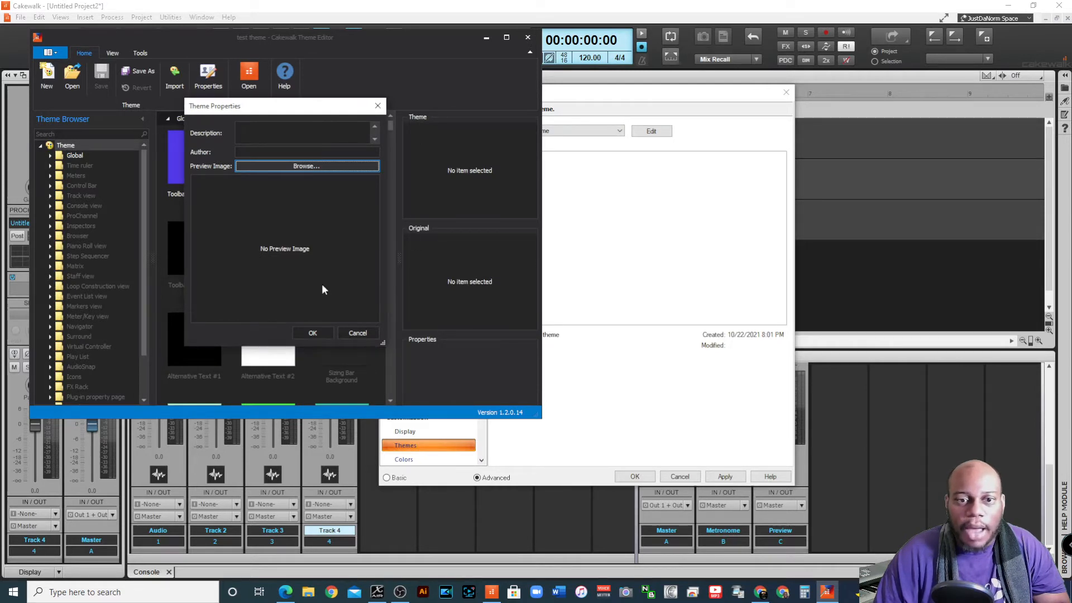
click(358, 334)
click(528, 36)
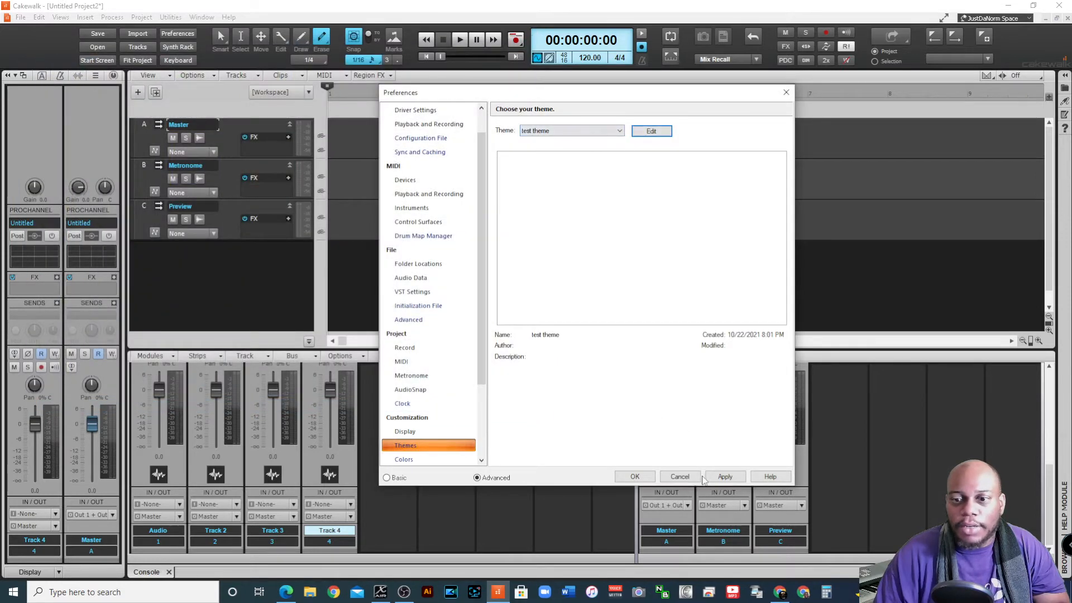
Apply test theme to the interface and close the preferences
click(721, 477)
click(635, 476)
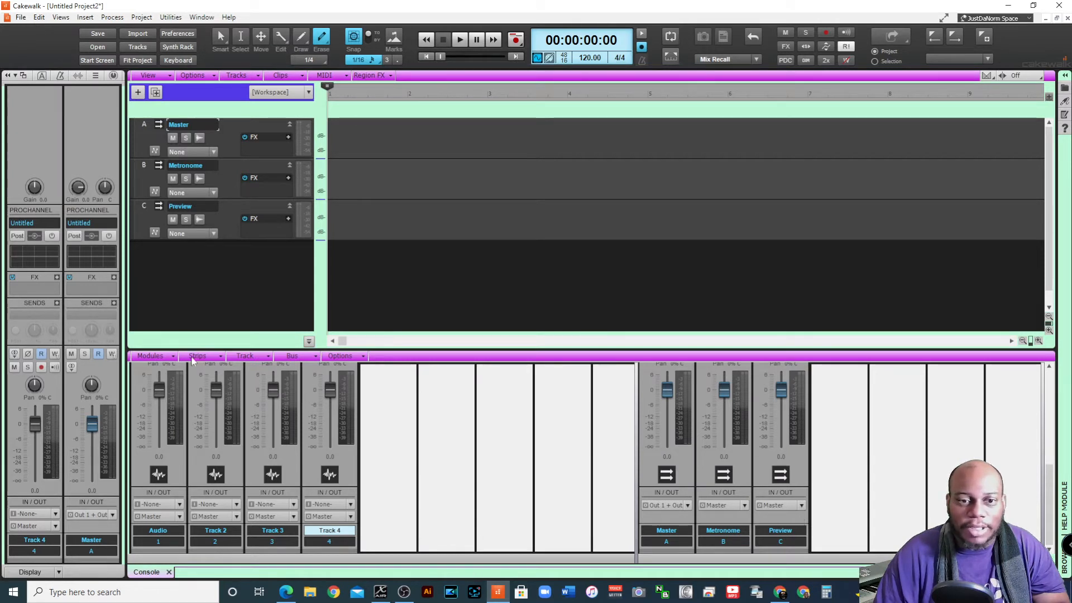
scroll(383, 423, up, 5)
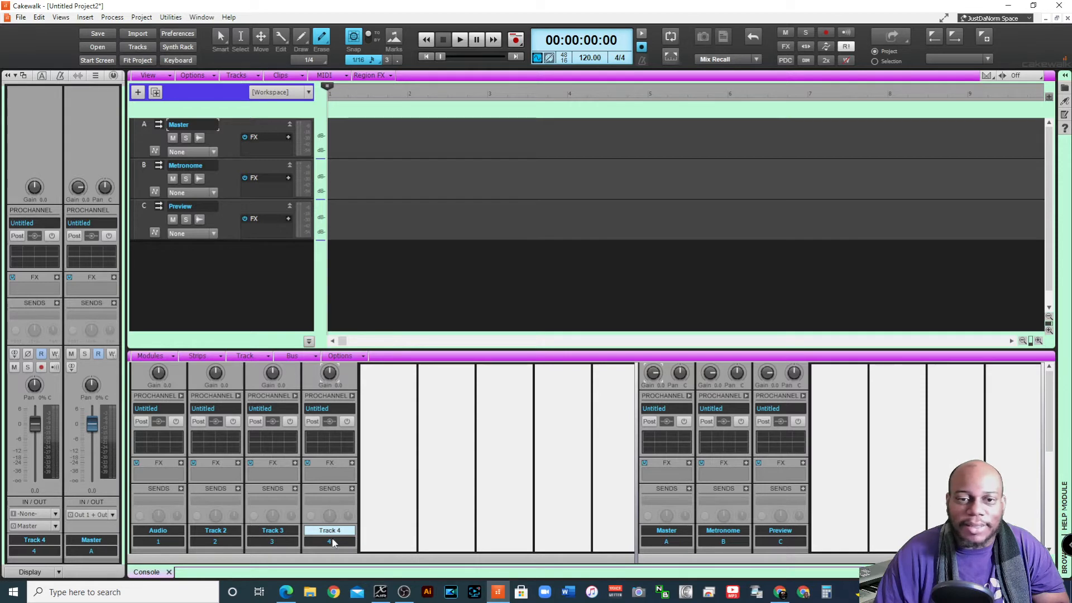
click(171, 76)
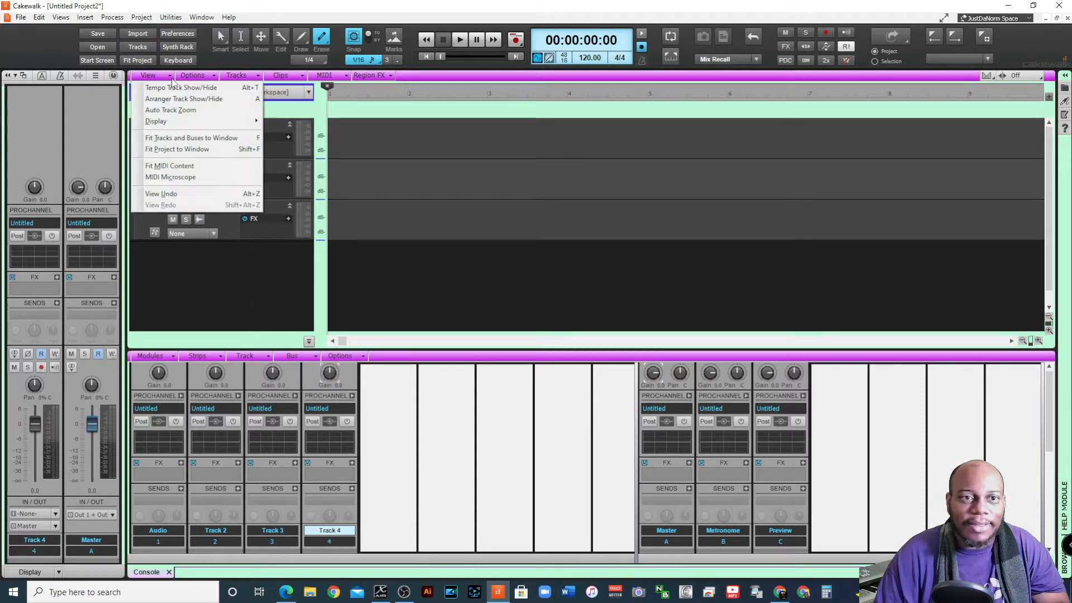
click(213, 76)
click(256, 76)
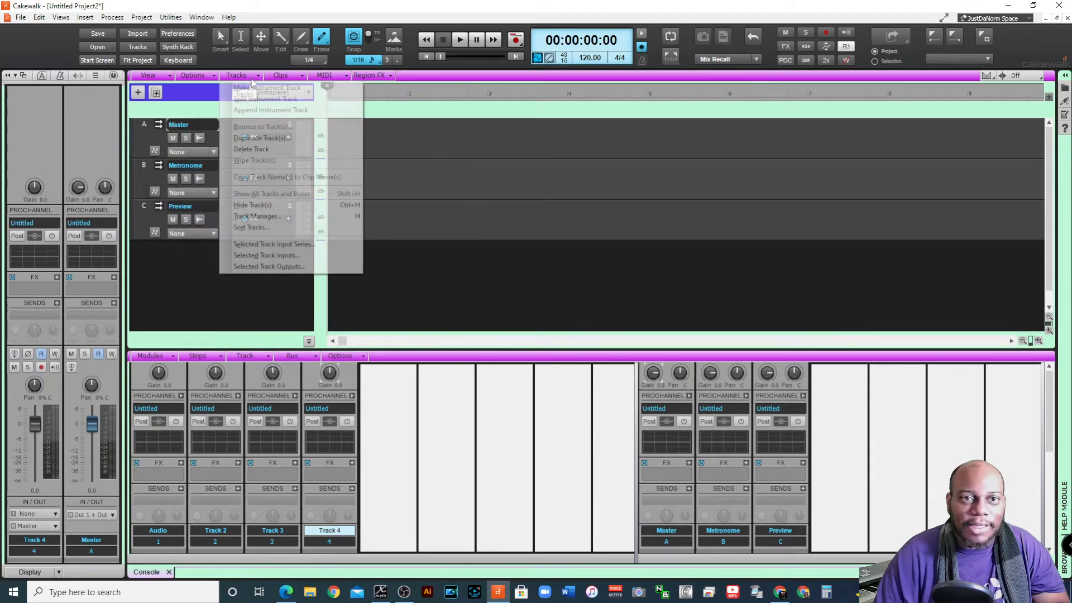
click(209, 287)
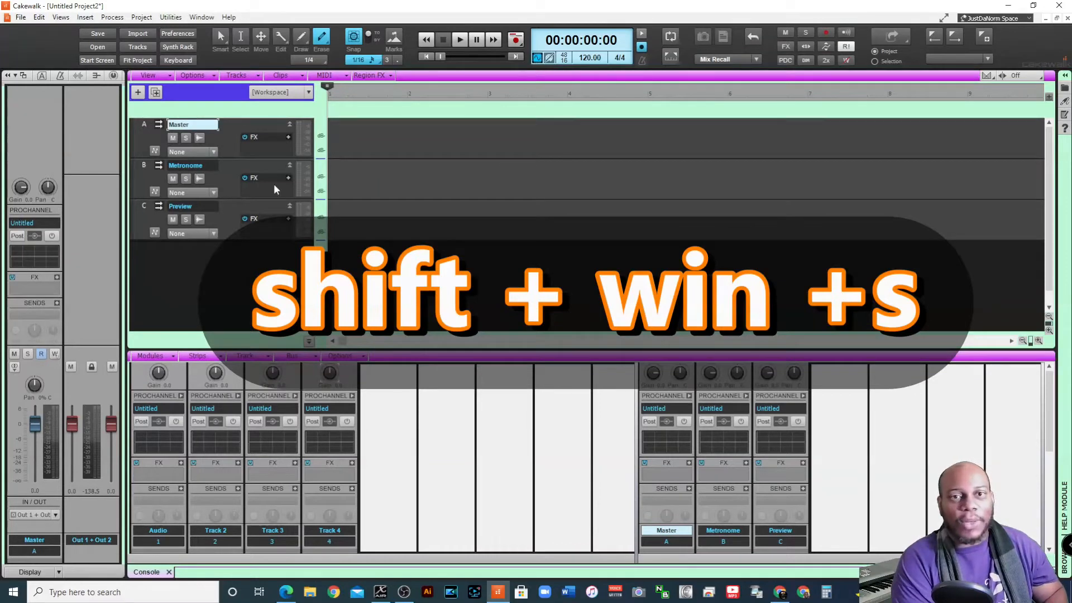
Capture a screenshot of the themed interface spanning the inspector, track view and part of the console
key(shift+super+s)
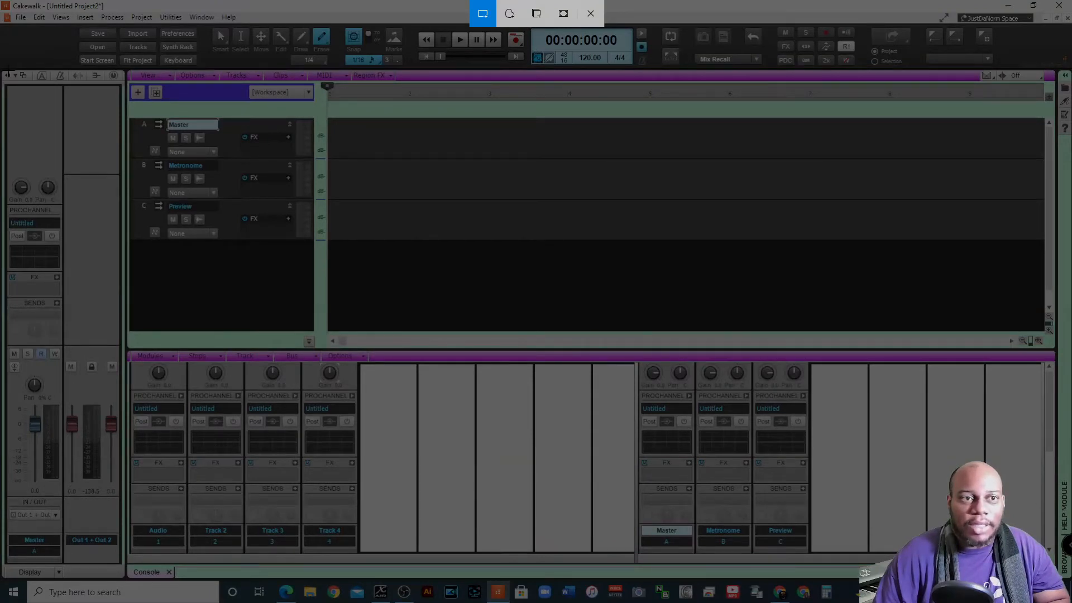
mouse_move(7, 69)
mouse_down()
mouse_move(432, 196)
mouse_move(560, 415)
mouse_up()
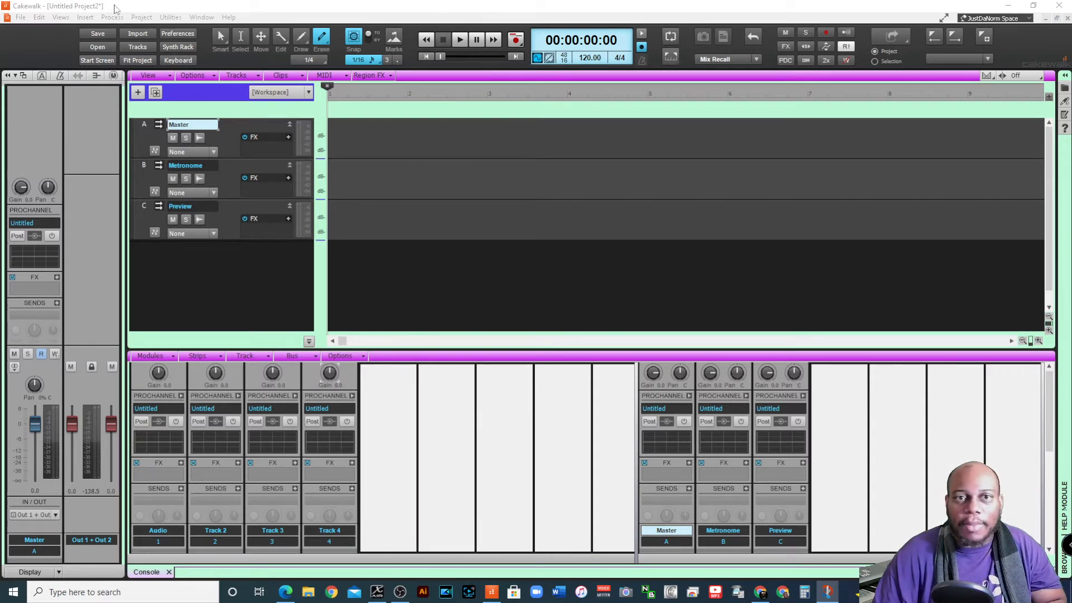
Open test theme's properties in the Theme Editor, load the test theme picture as preview image, and try to save the theme
click(39, 16)
click(61, 197)
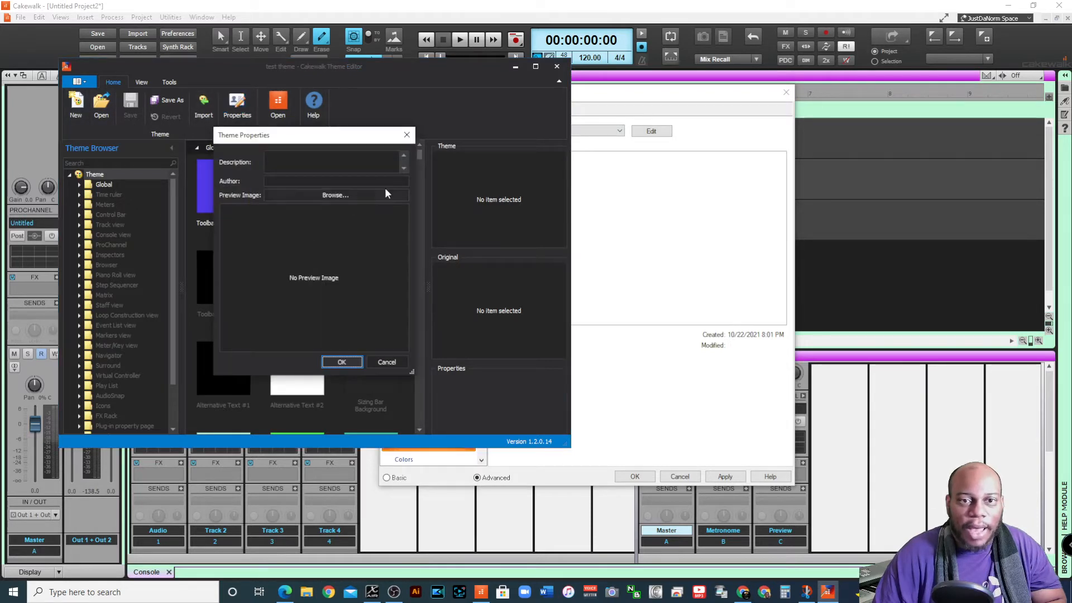
click(341, 196)
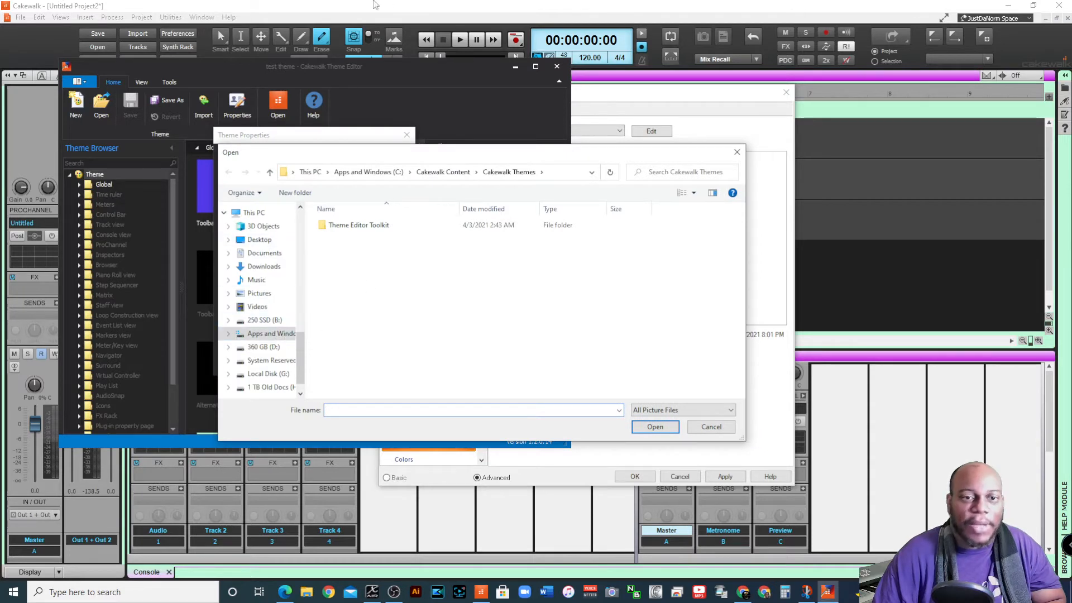
scroll(264, 224, up, 5)
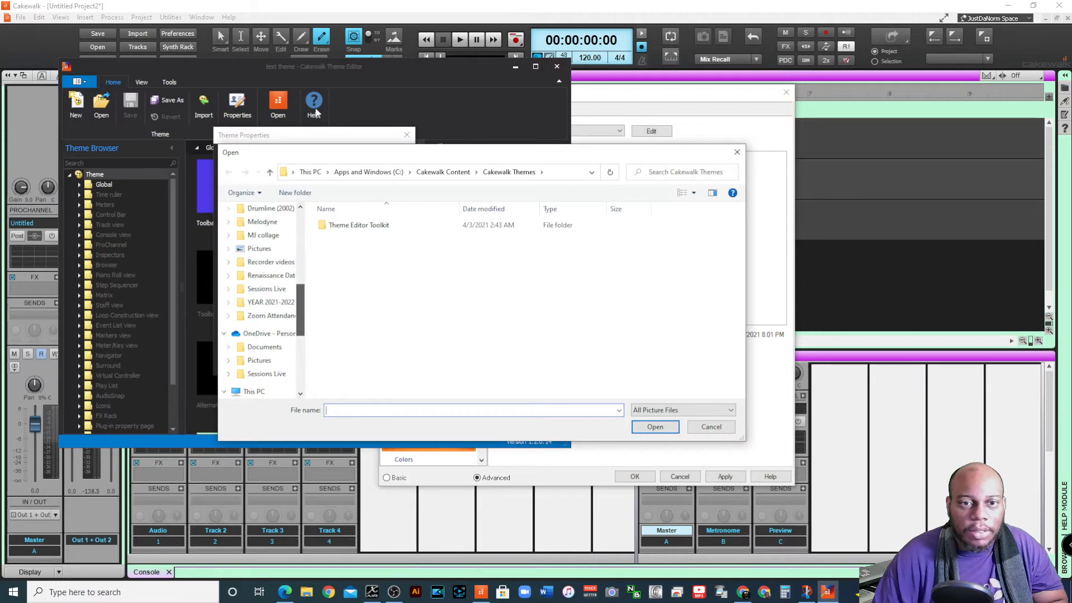
drag(300, 306, 300, 234)
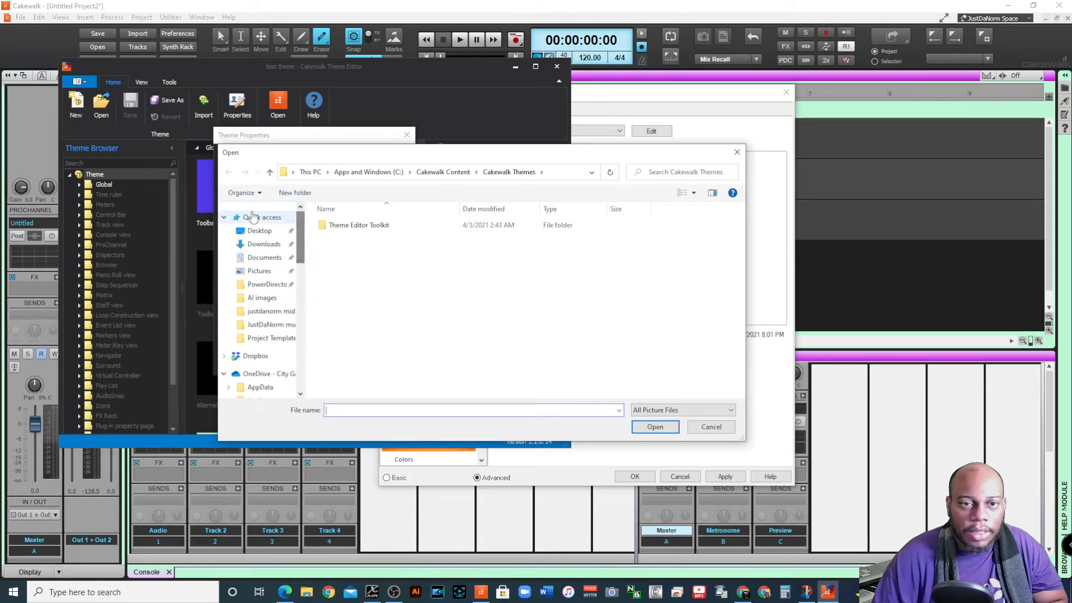
click(258, 217)
click(361, 363)
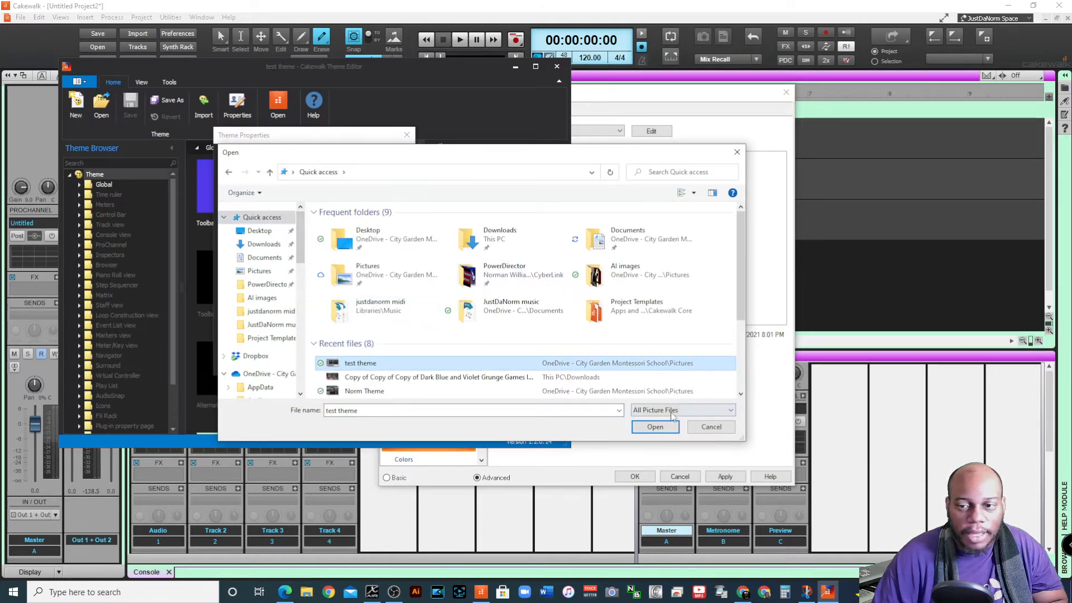
click(664, 427)
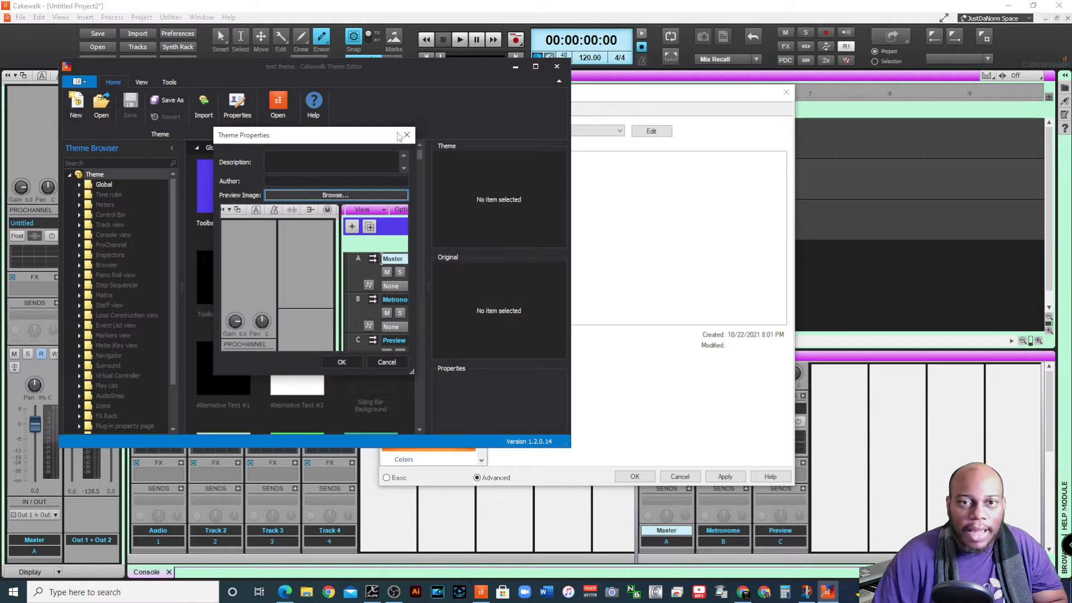
click(341, 362)
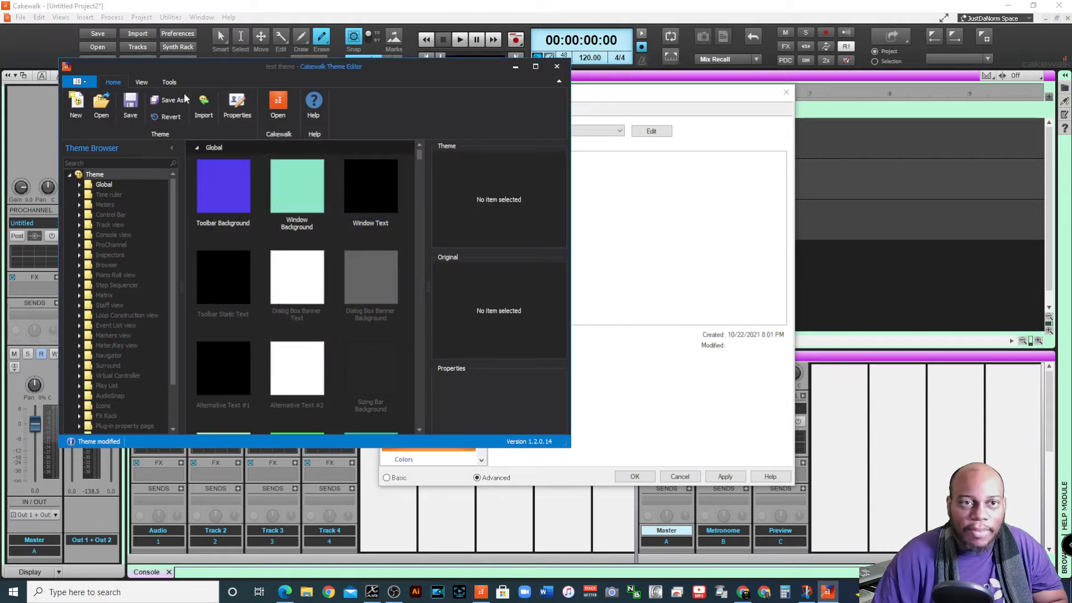
click(131, 112)
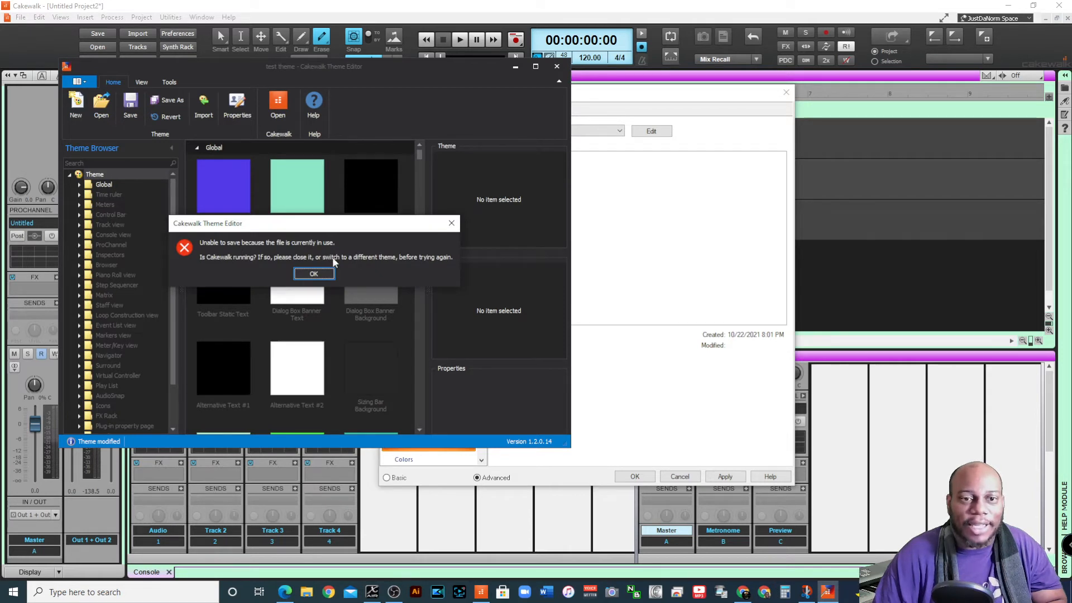
click(316, 275)
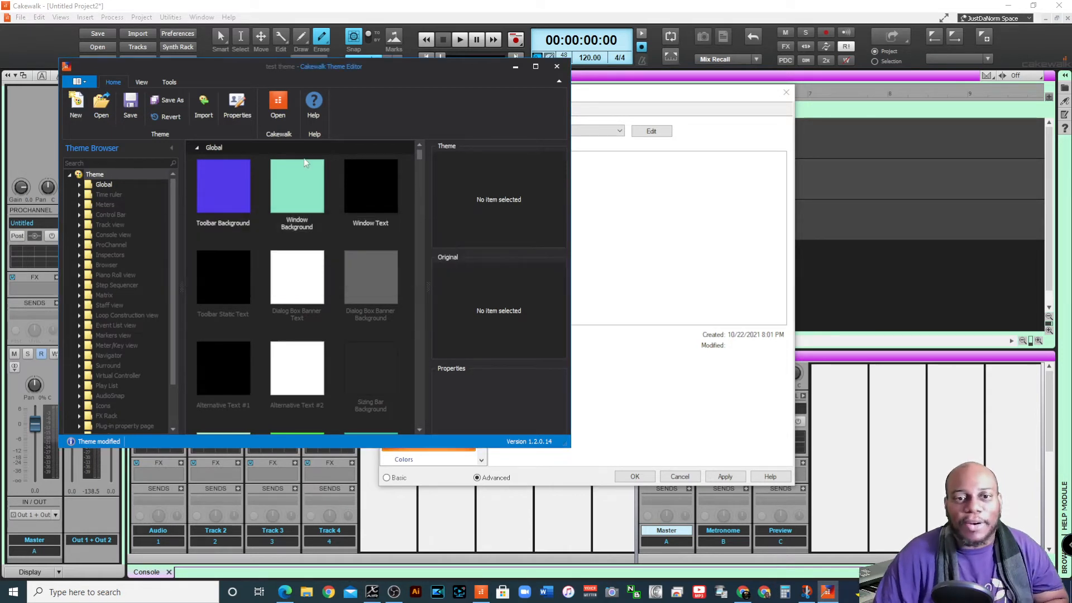
Switch the interface to the Tungsten theme in the preferences and apply it
click(658, 177)
click(620, 131)
click(567, 151)
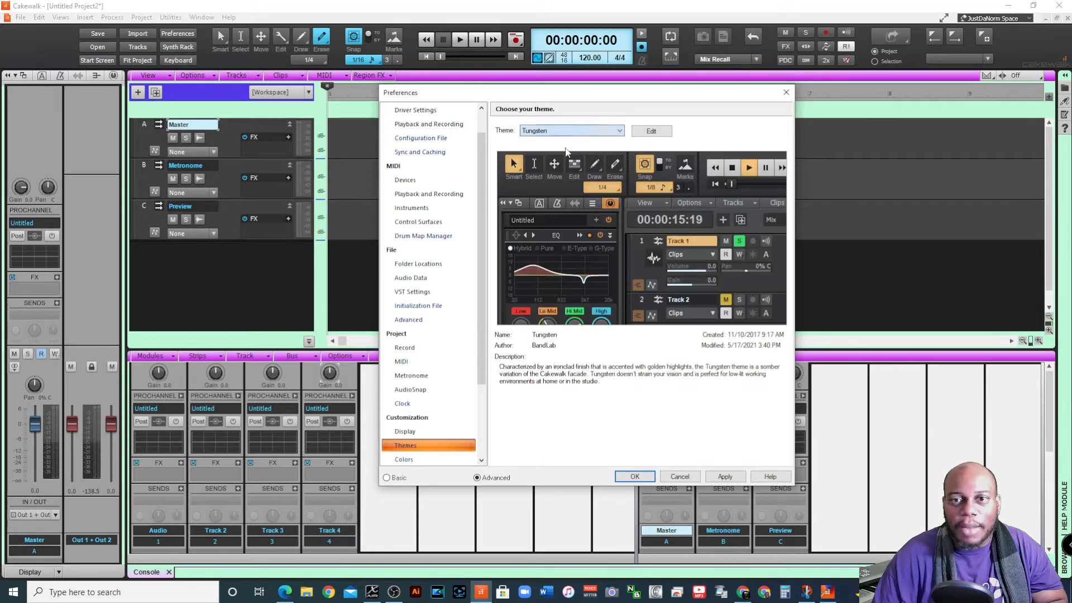
click(726, 477)
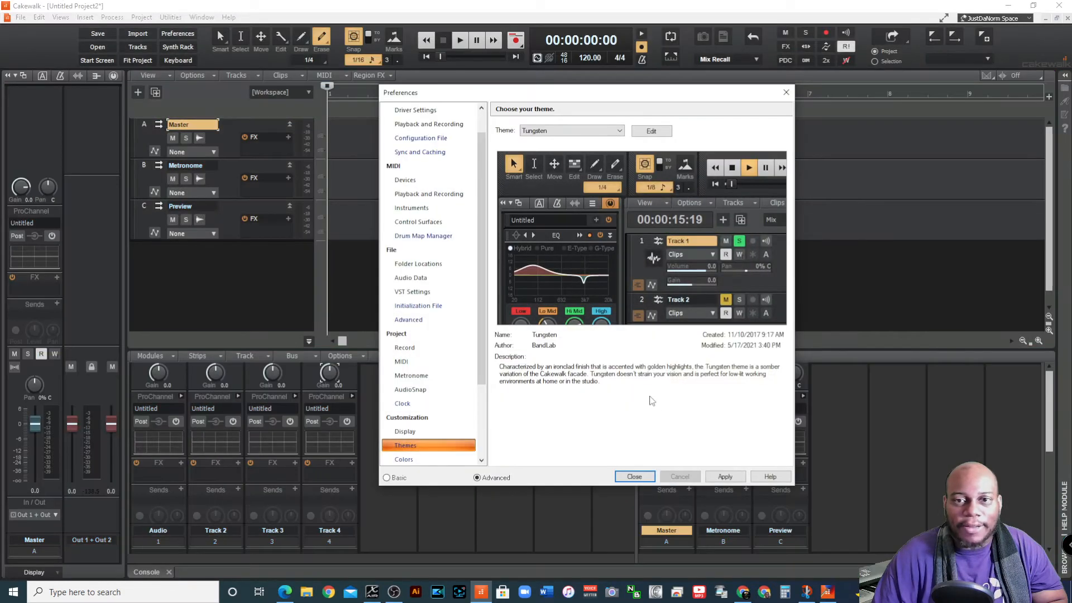
Reopen test theme in the Theme Editor, set the test theme picture as its preview image, save the theme and close the editor
click(614, 131)
click(570, 170)
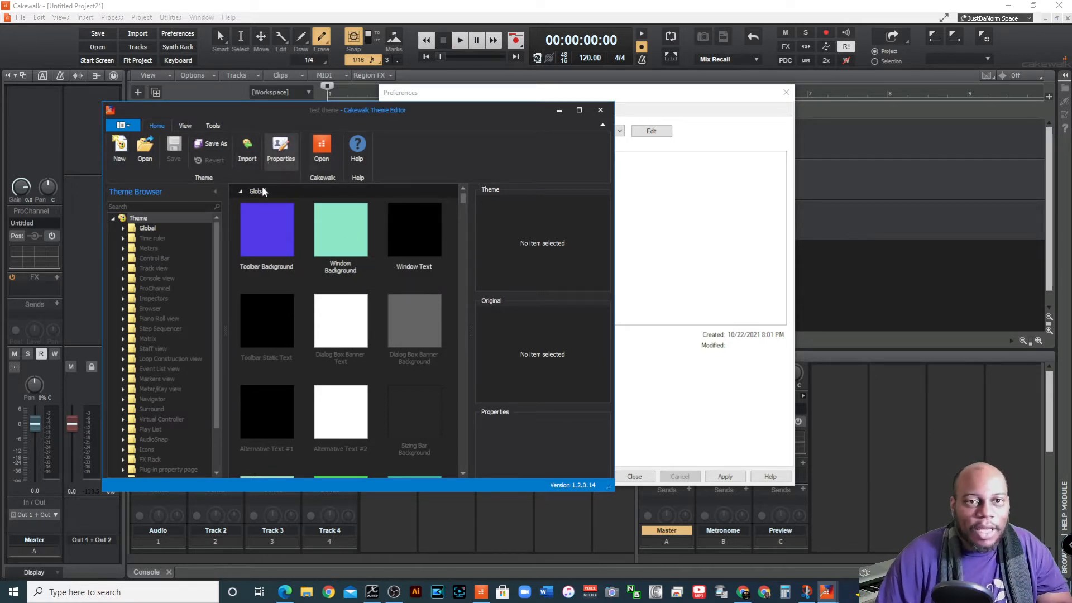
click(280, 149)
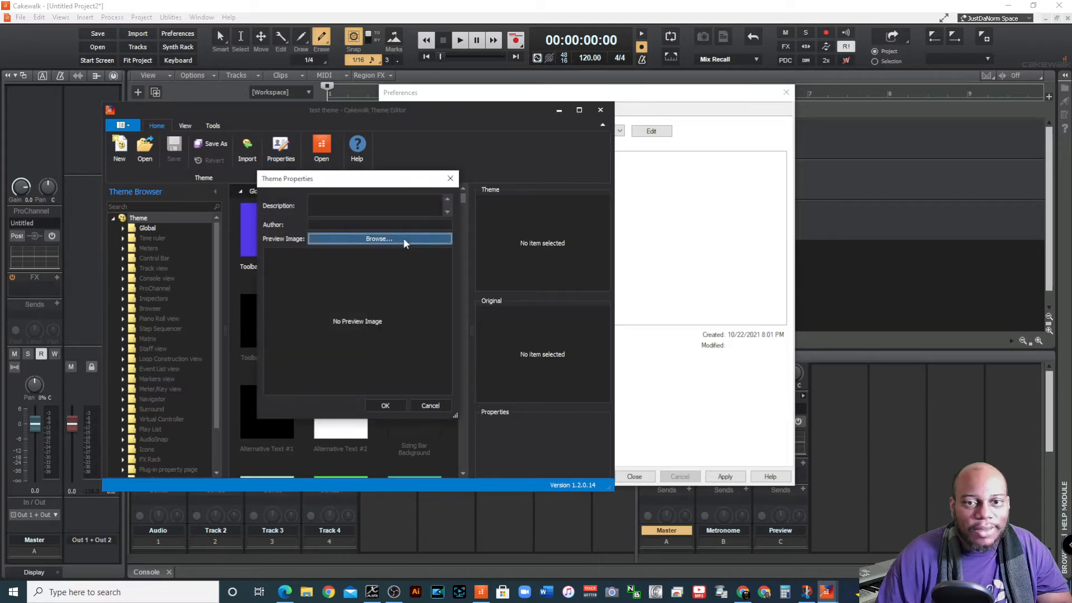
click(380, 239)
click(391, 407)
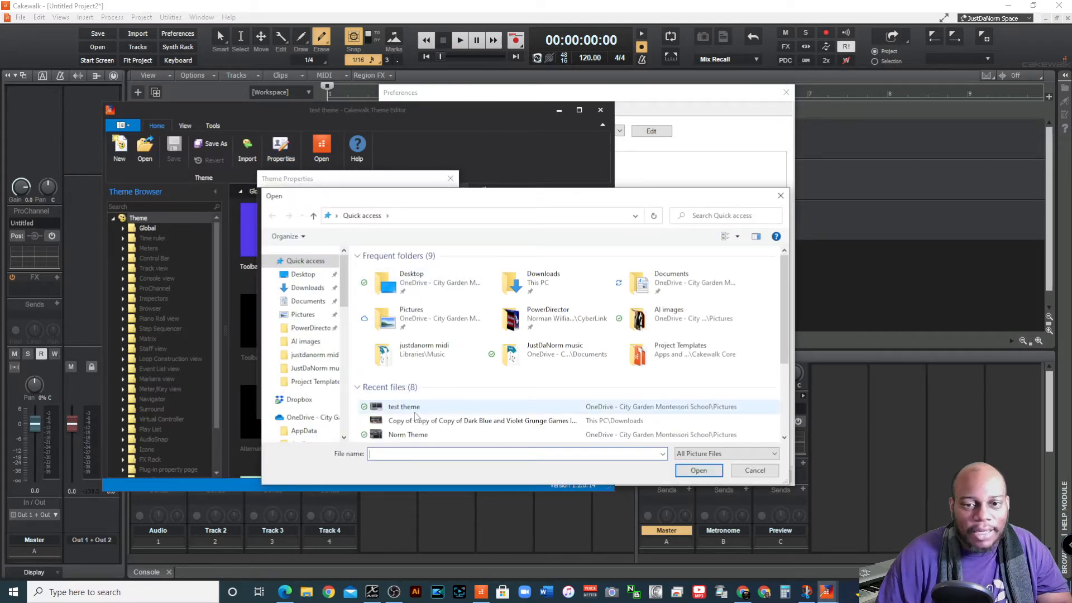
click(715, 473)
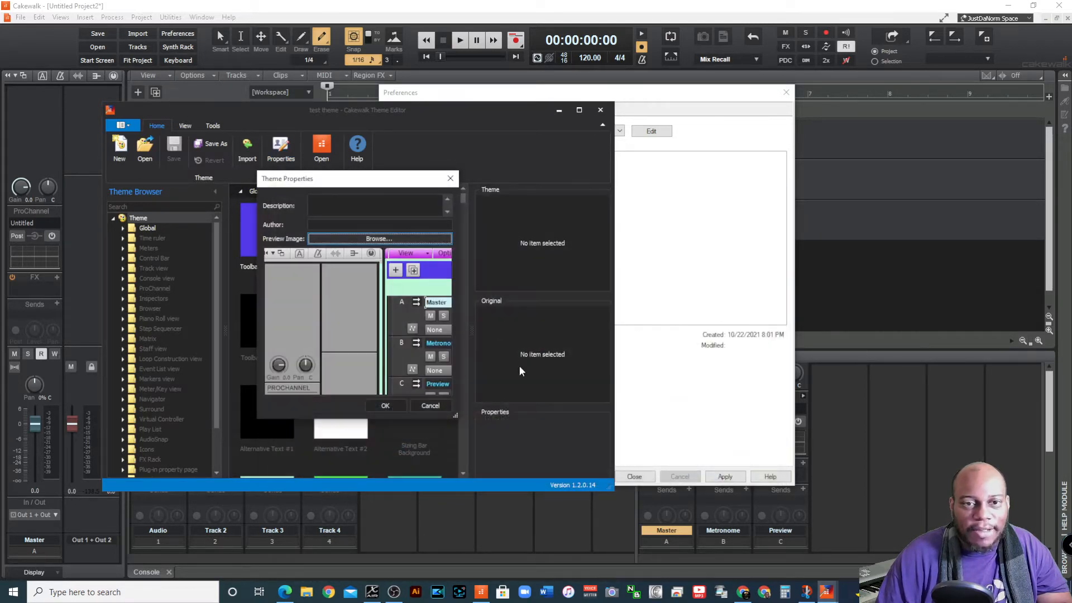
click(385, 406)
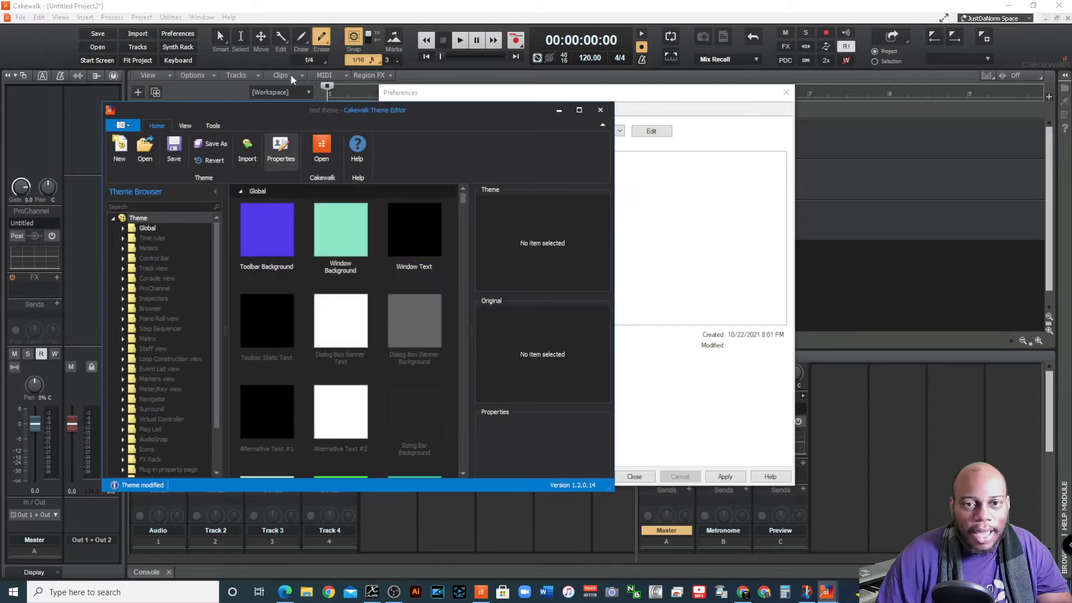
click(175, 148)
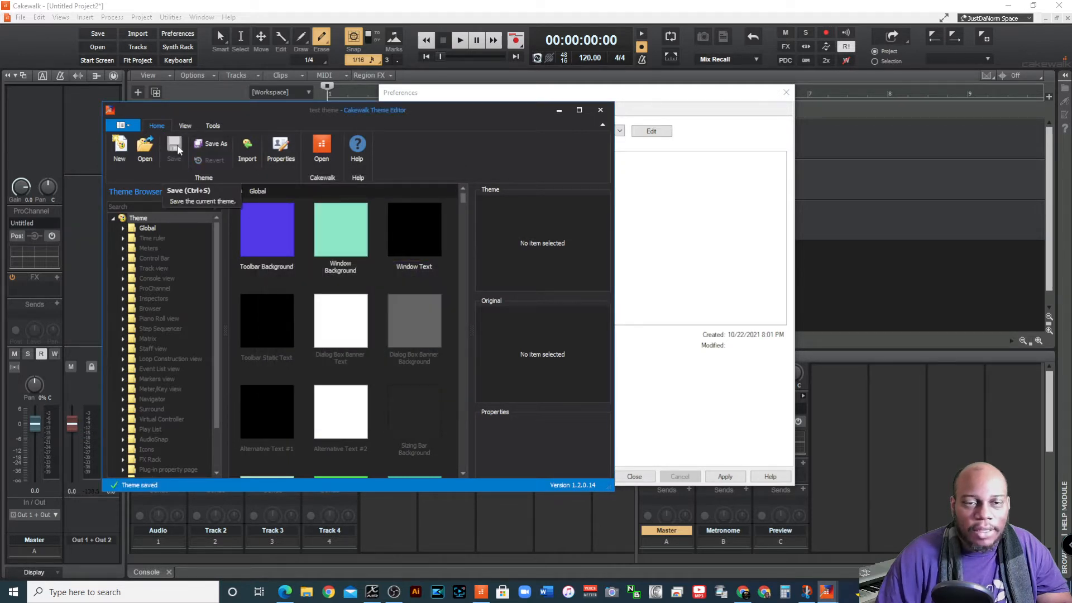
click(600, 110)
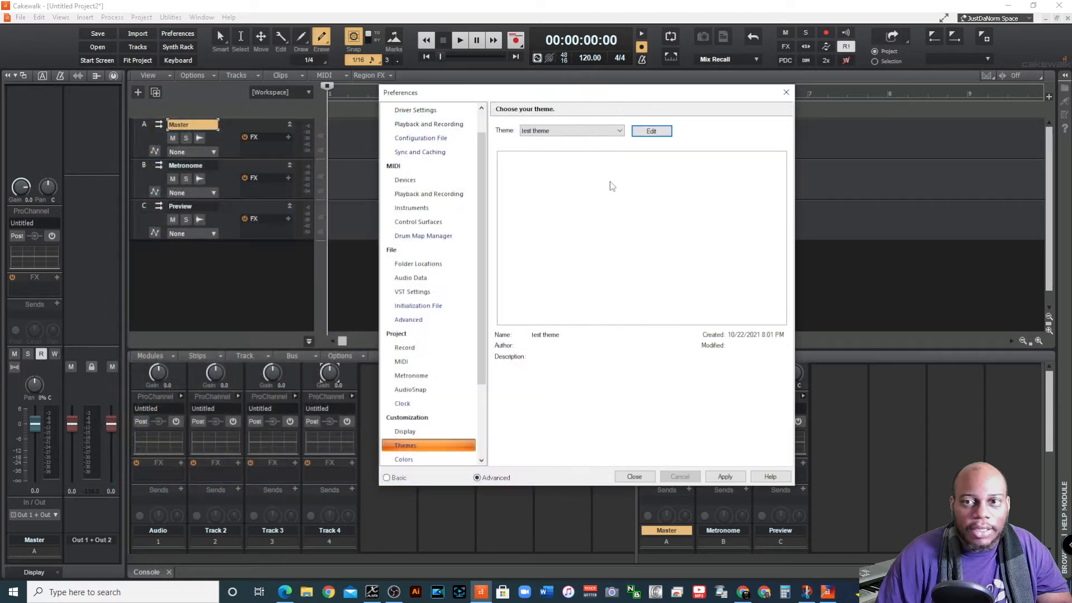
Choose the Mercury theme and apply it to the interface
click(597, 135)
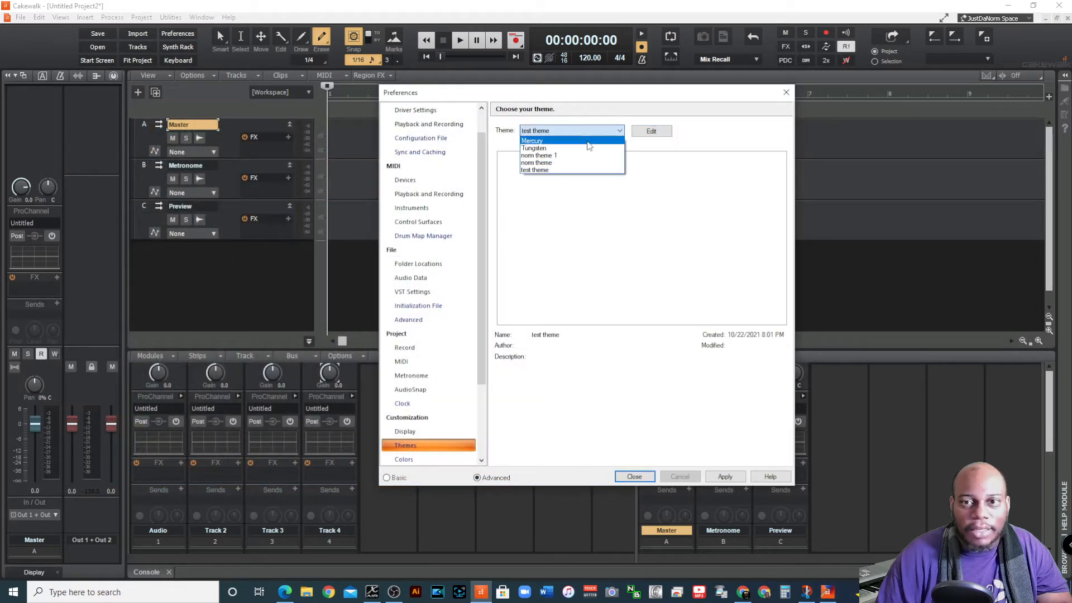
click(588, 142)
click(743, 482)
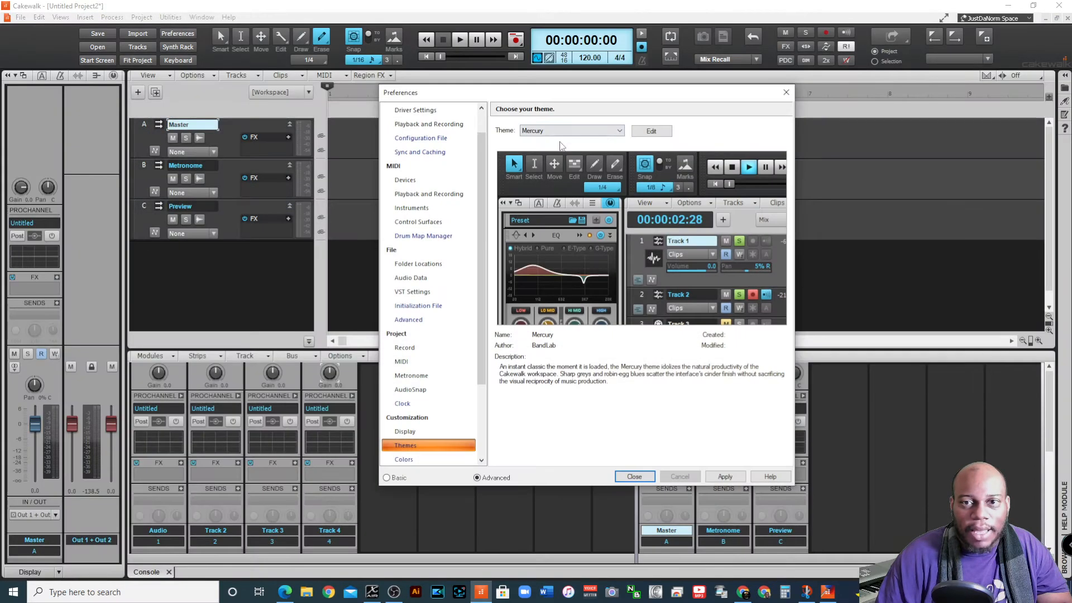
Compare the preview images of test theme, norm theme and norm theme 1 in the preferences
click(605, 129)
click(576, 169)
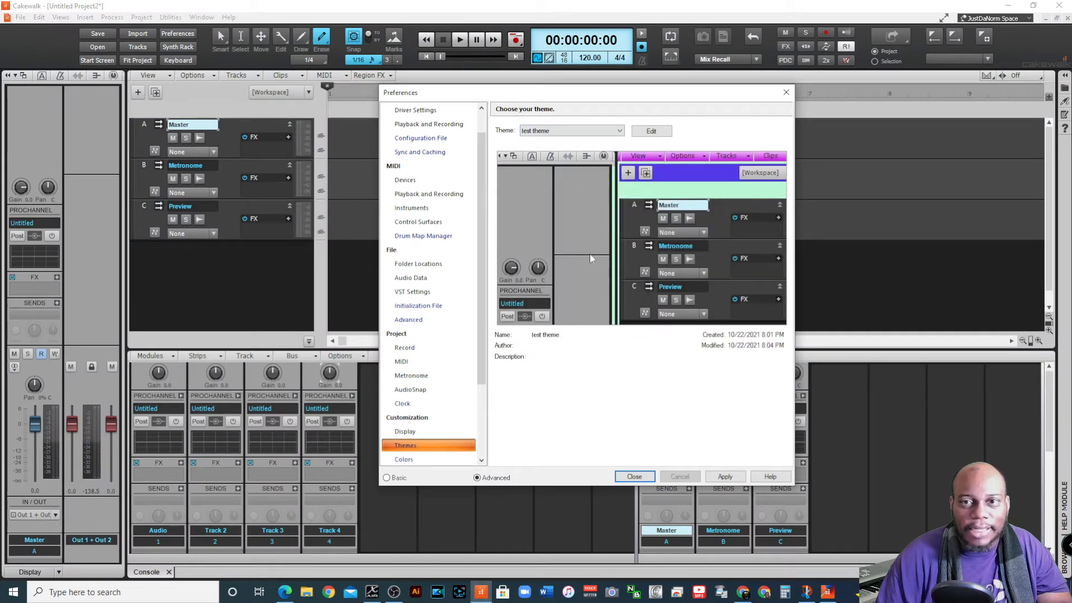
click(613, 132)
click(577, 144)
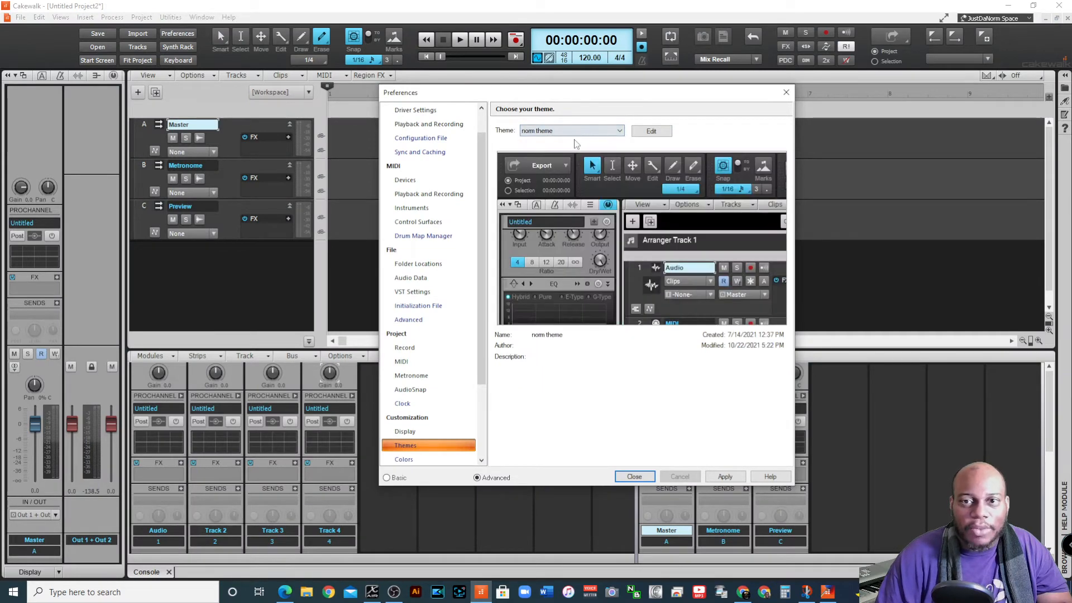
click(578, 134)
click(604, 232)
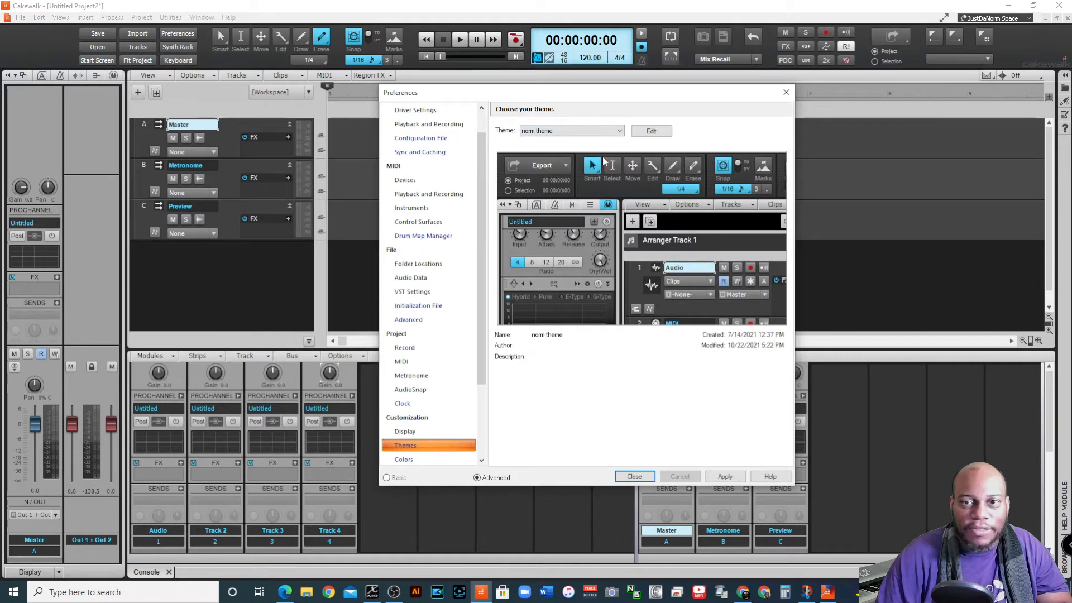
click(610, 133)
click(609, 152)
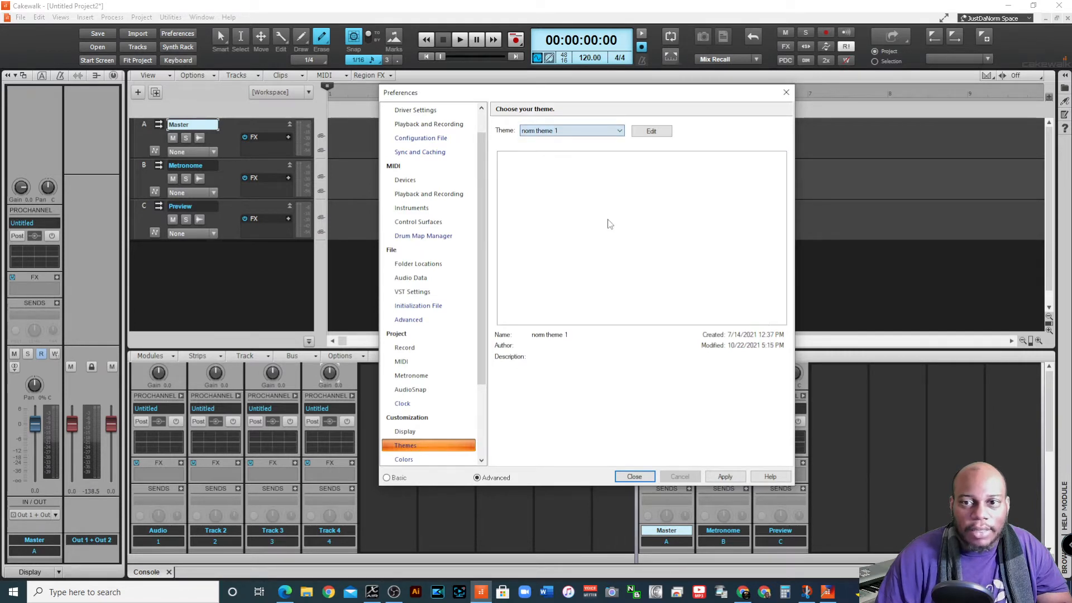
Choose test theme, apply it to the interface and close the preferences
click(602, 131)
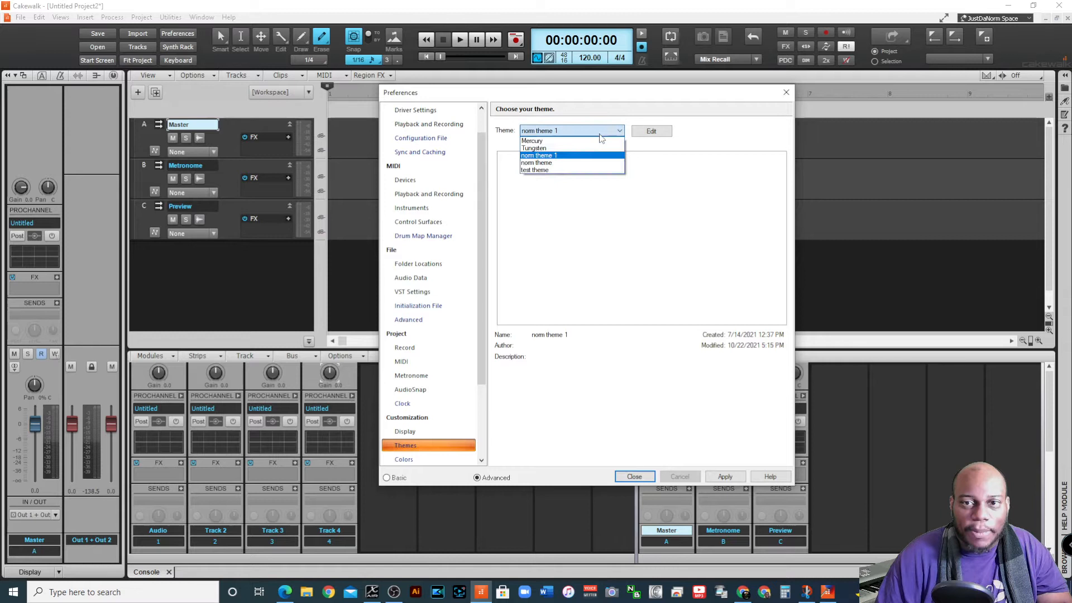
click(577, 169)
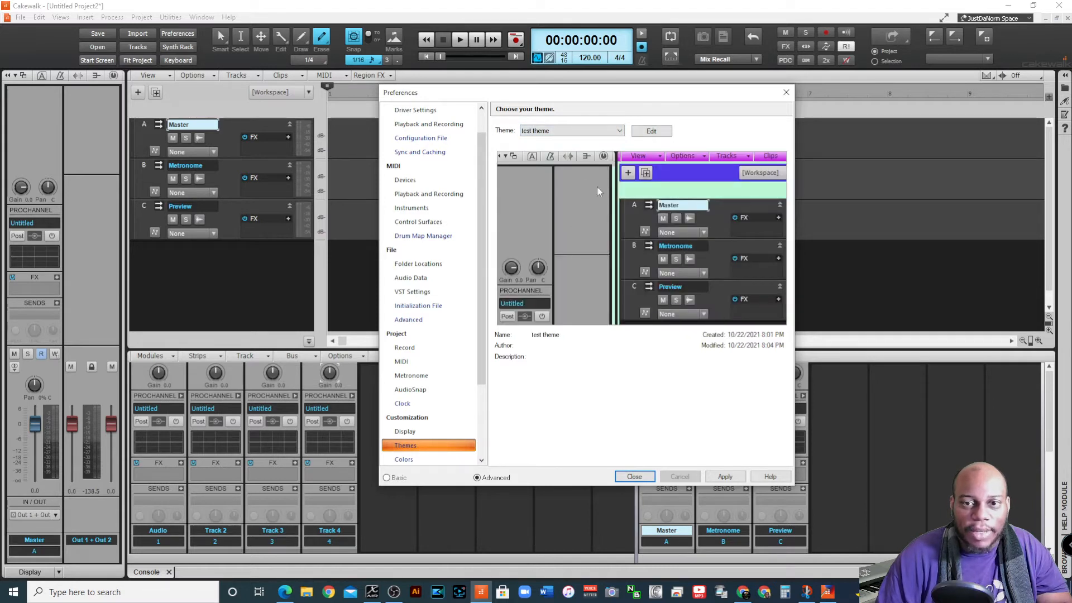
click(725, 476)
click(635, 476)
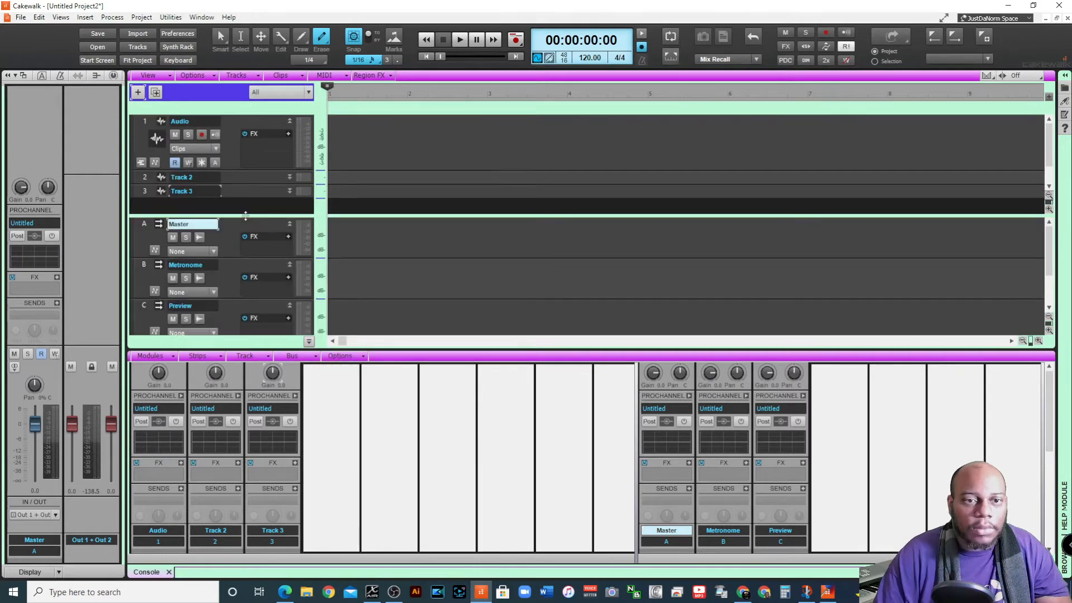
Resize the track and bus panes with their divider, leaving only the Master and Metronome buses showing below the tracks
drag(245, 216, 257, 108)
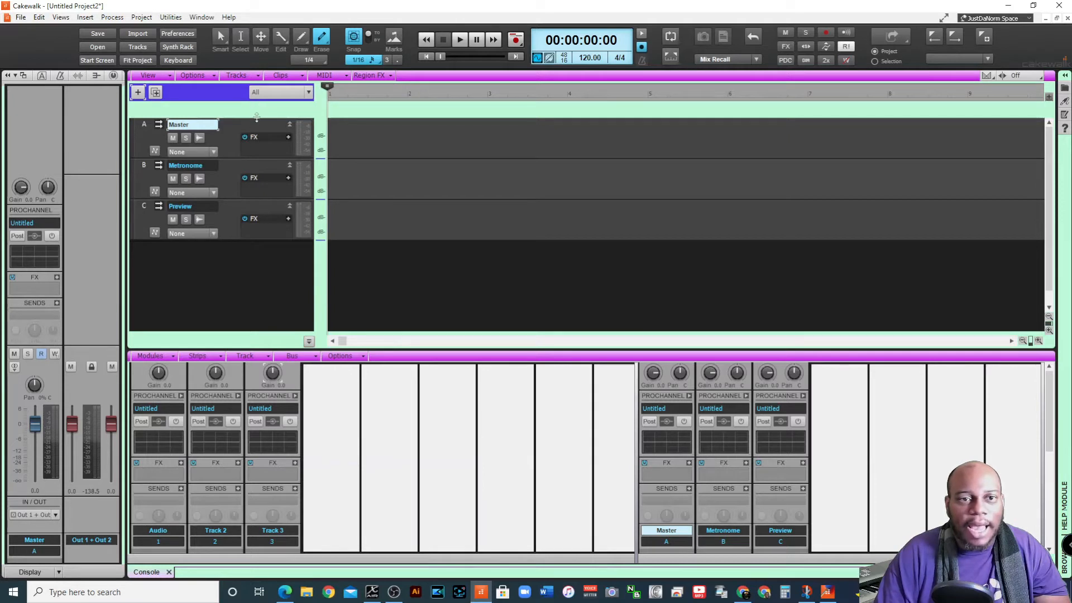
drag(259, 119, 269, 278)
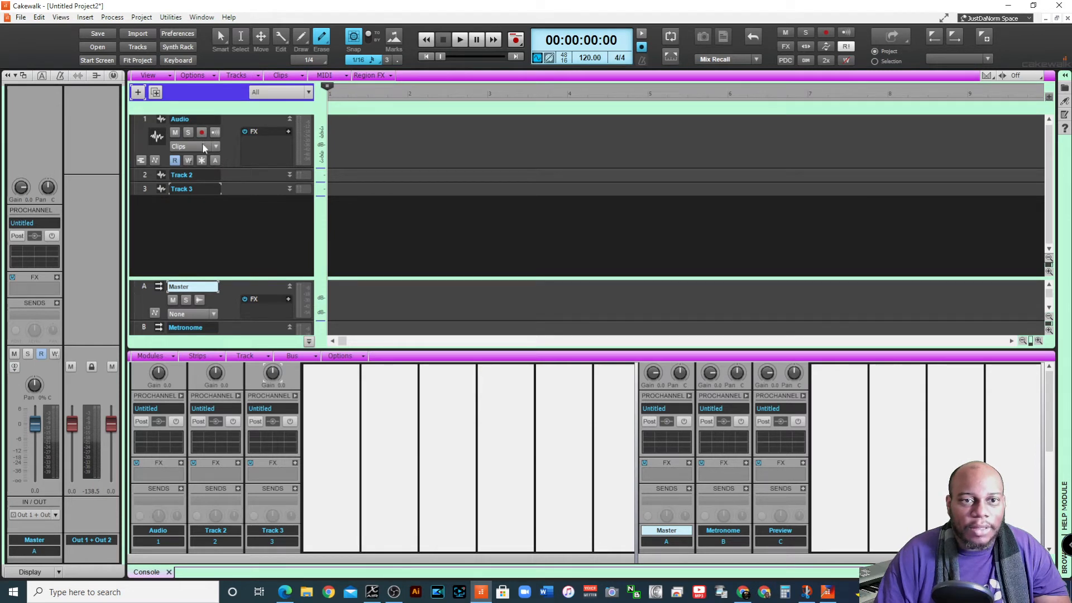
Insert three more audio tracks below Track 3
right_click(186, 214)
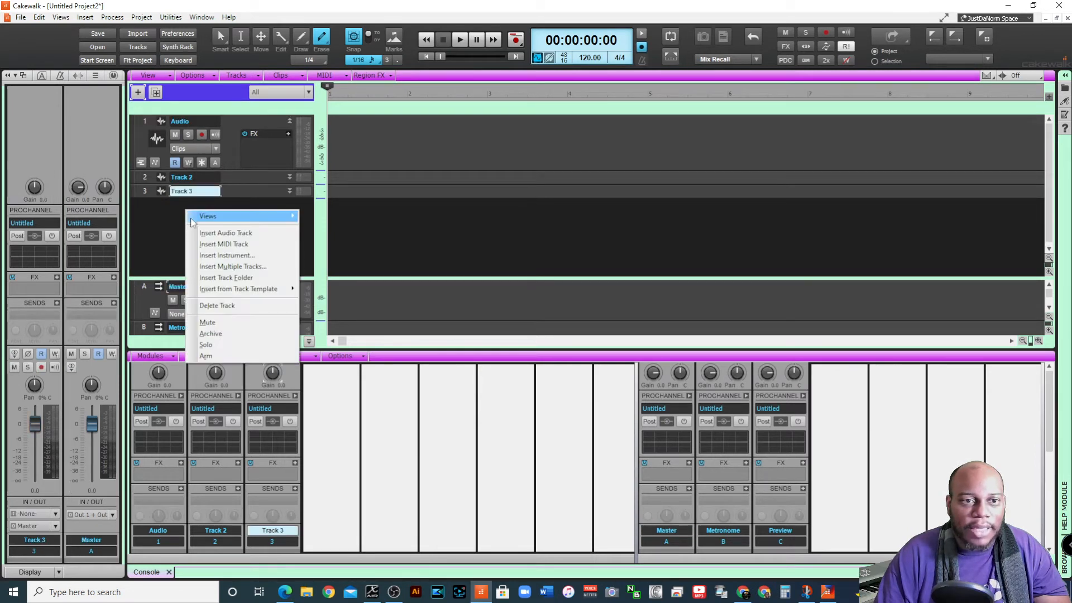
click(163, 216)
right_click(202, 212)
click(281, 236)
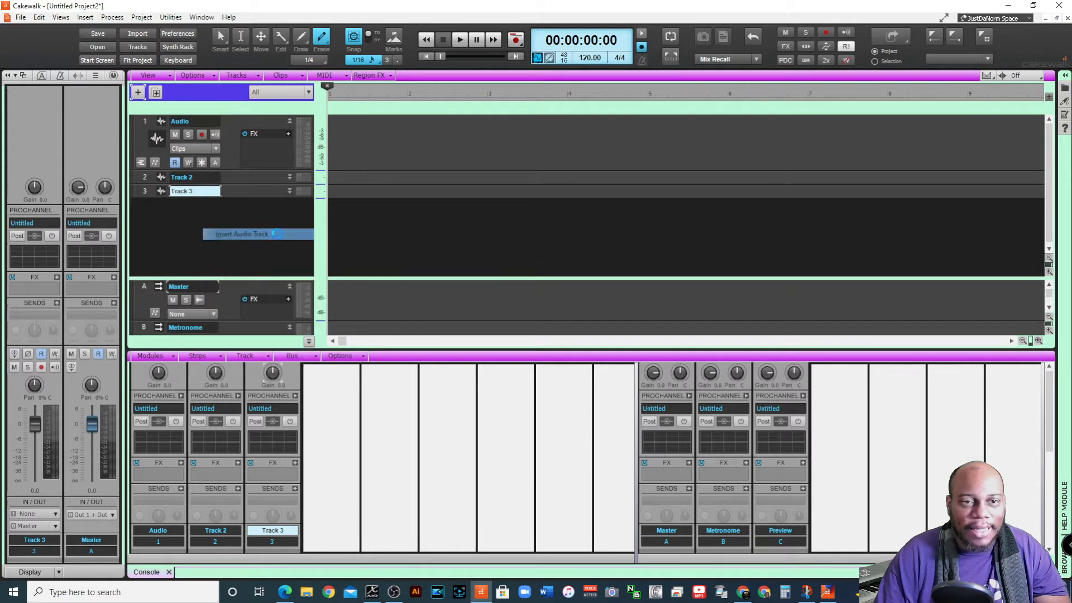
right_click(223, 234)
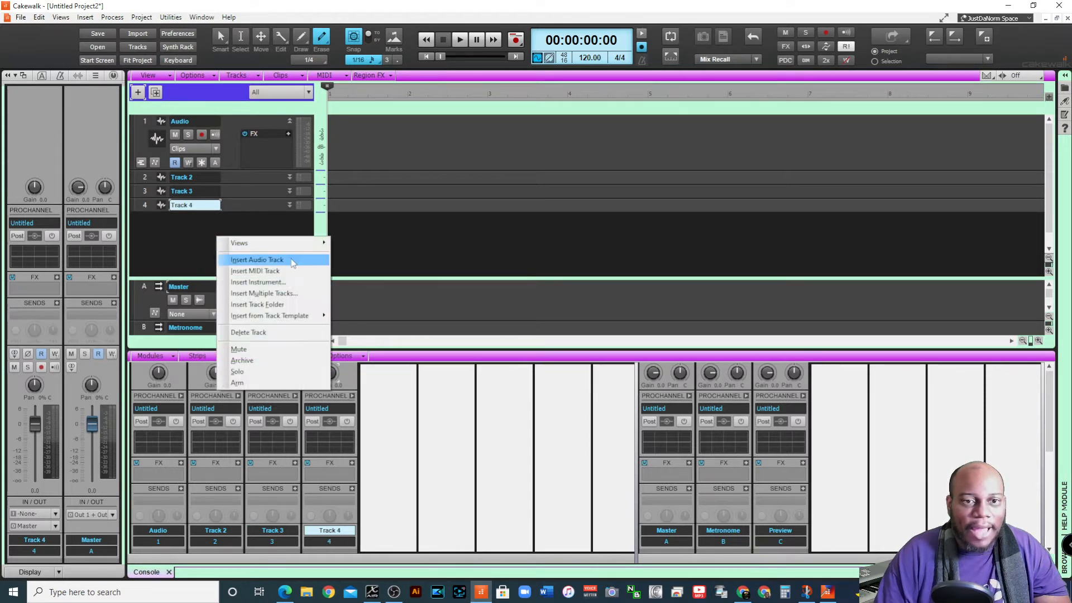
click(263, 256)
right_click(223, 250)
click(241, 273)
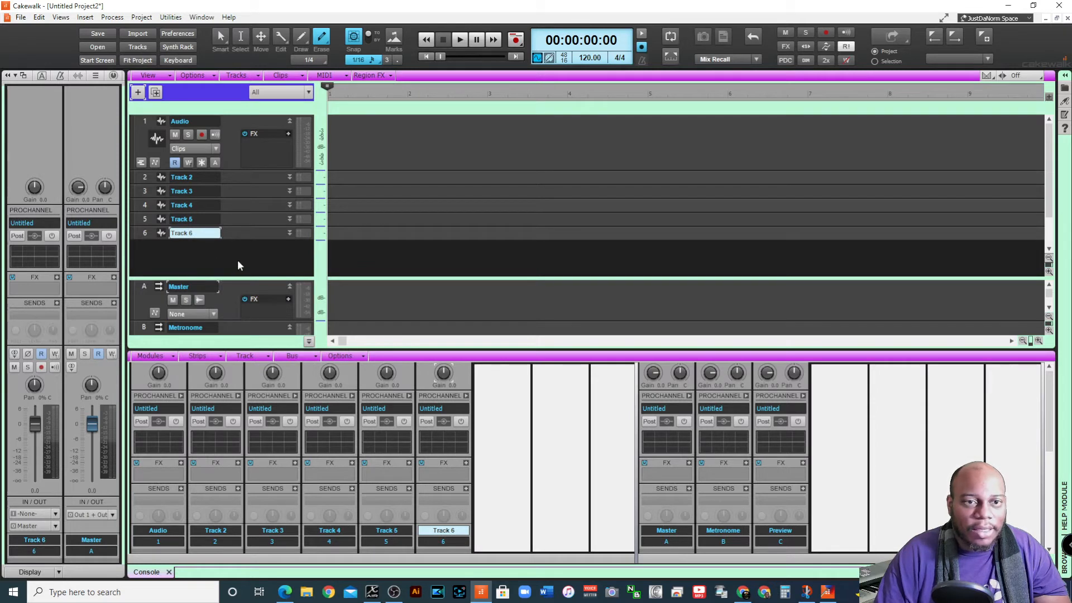
Undo the audio track insertions until only the original Audio track remains
key(ctrl+z)
key(ctrl+z)
key(ctrl+z)
key(ctrl+z)
key(ctrl+z)
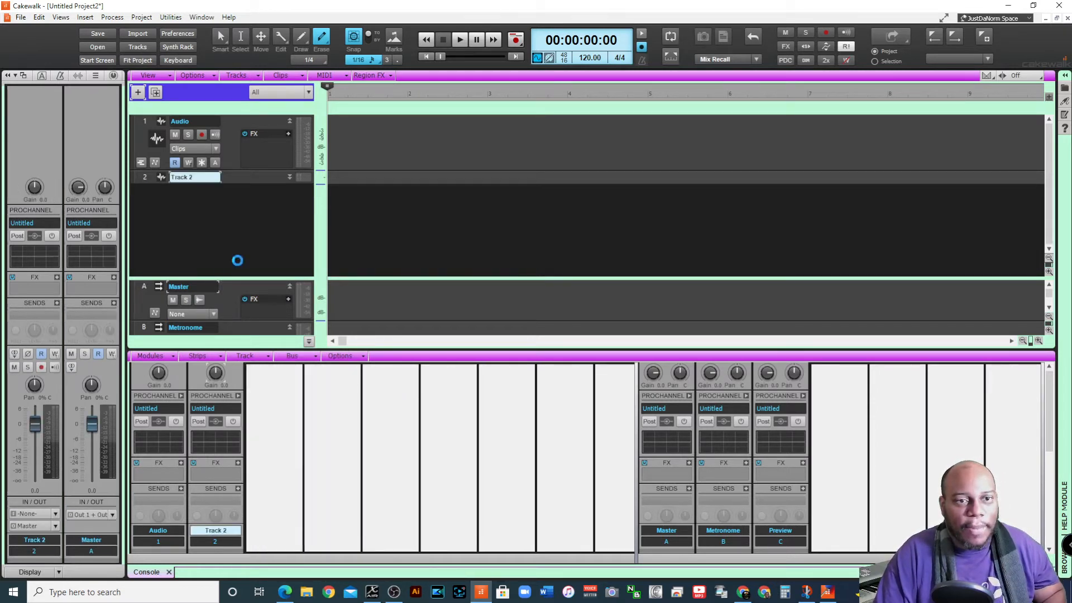
Set the Audio track's input to In 4 of the X-AIR ASIO Driver, and arm it briefly to test the signal
click(145, 123)
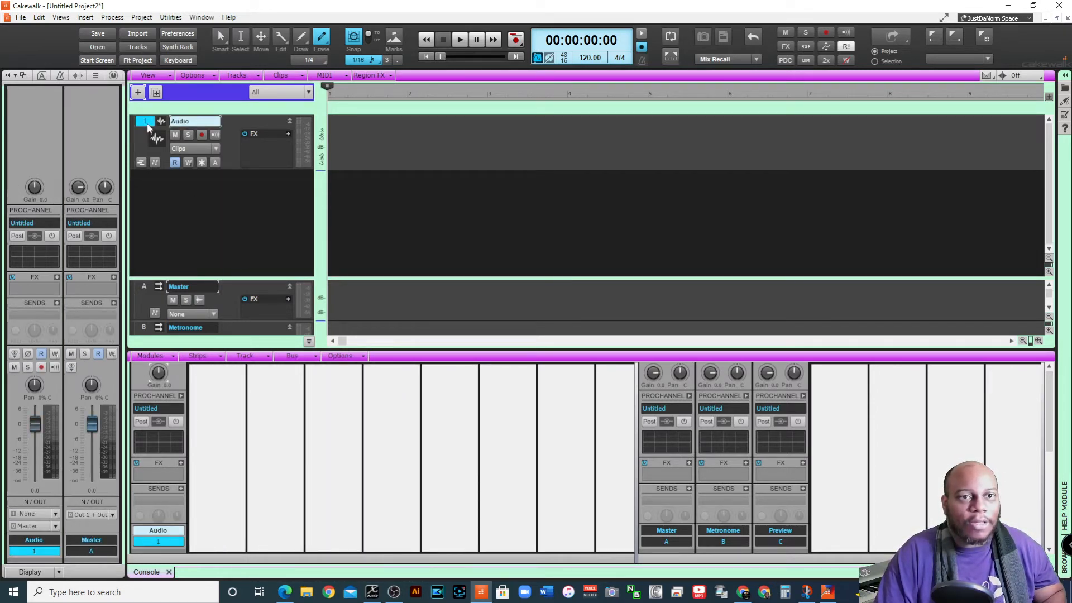
click(56, 513)
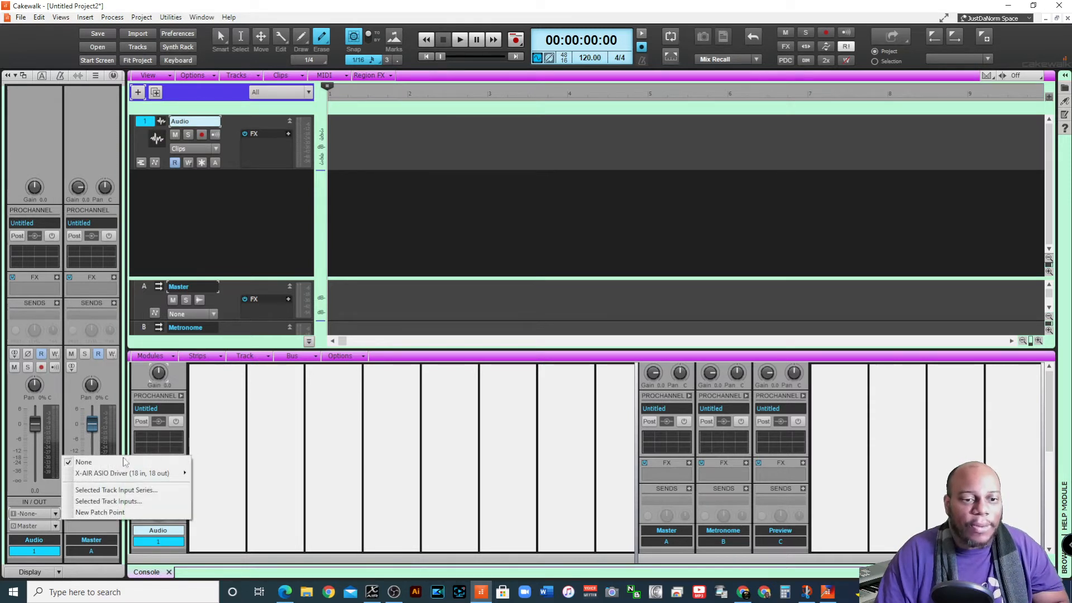
mouse_move(156, 473)
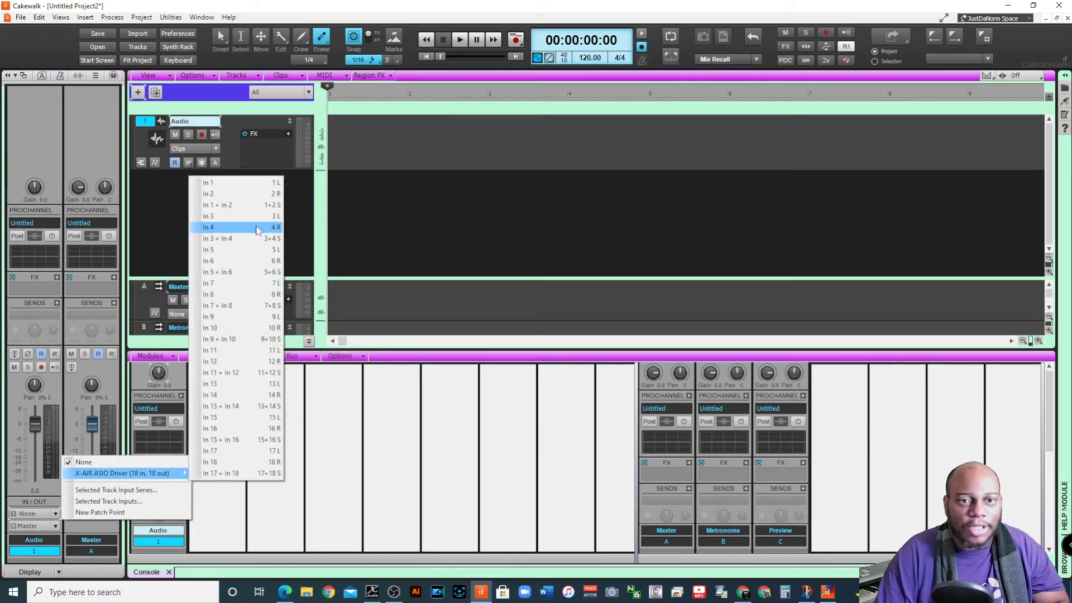
click(257, 227)
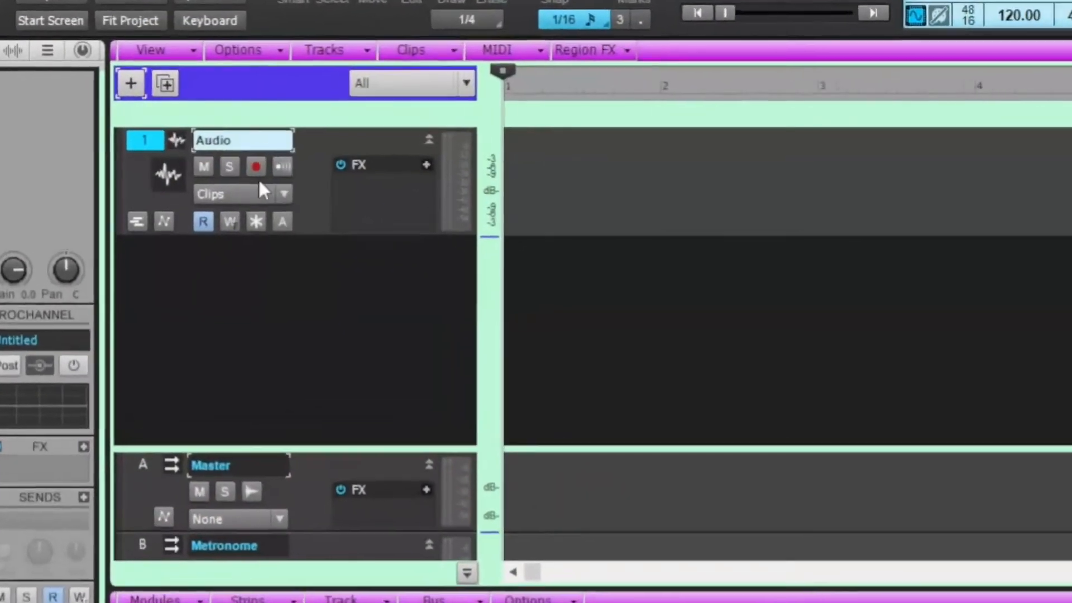
click(202, 135)
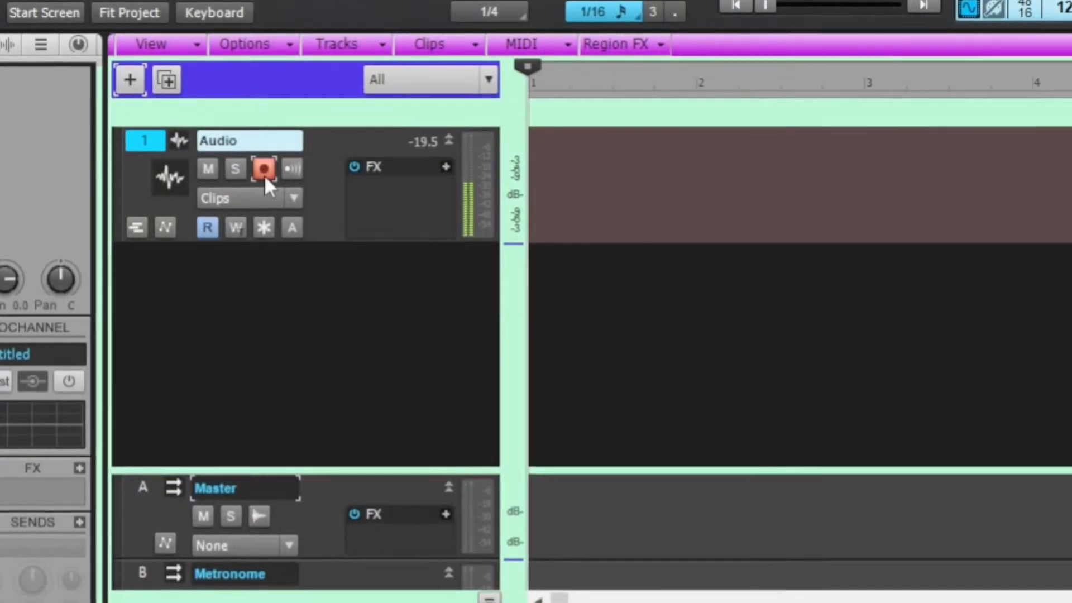
click(263, 174)
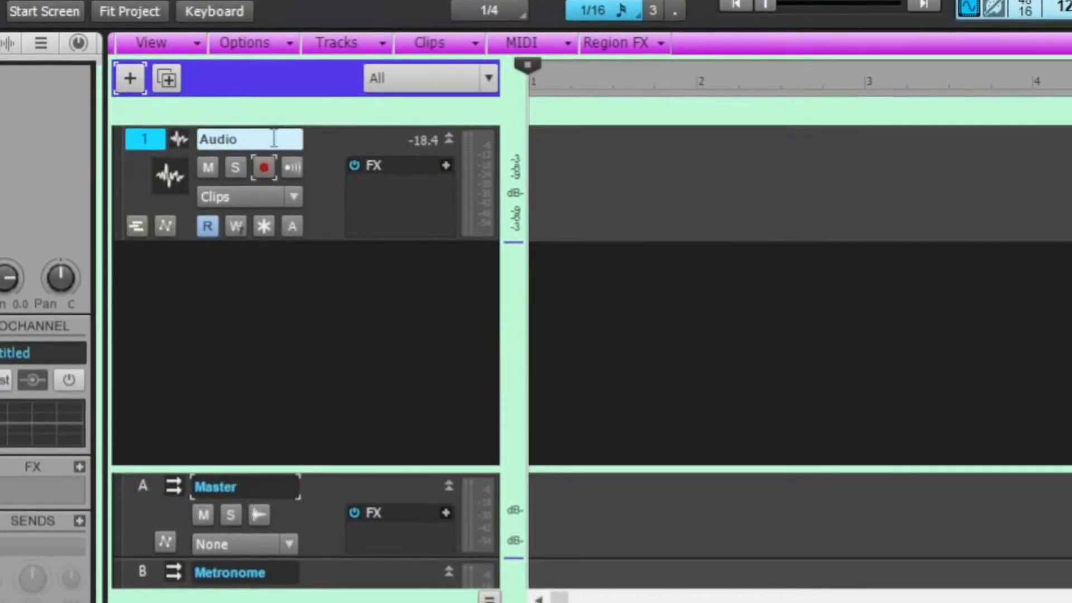
Duplicate the Audio track five times, including its properties, effects and sends
right_click(337, 138)
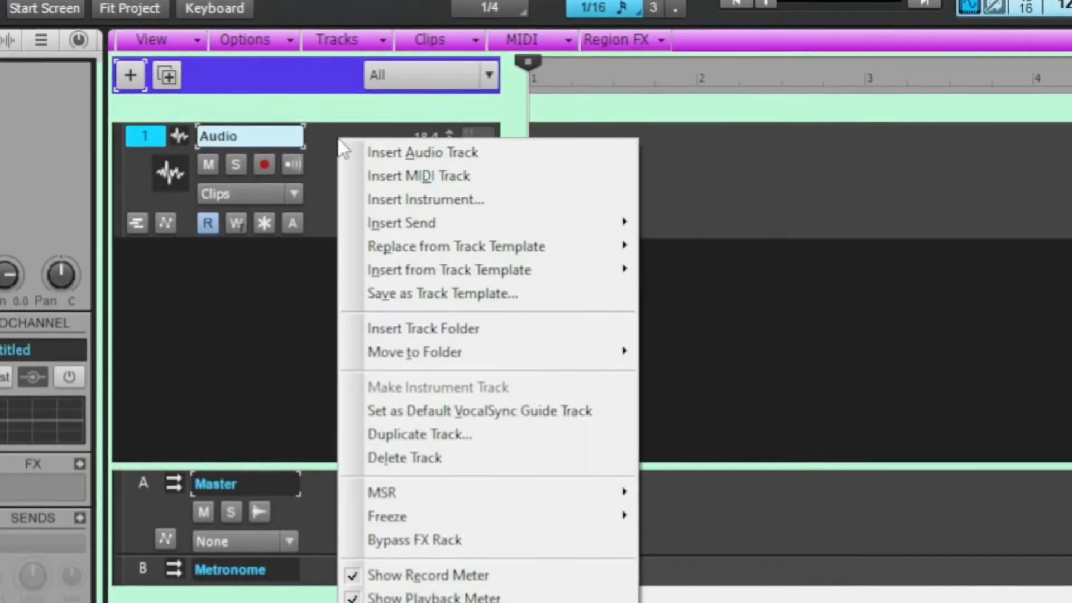
click(491, 434)
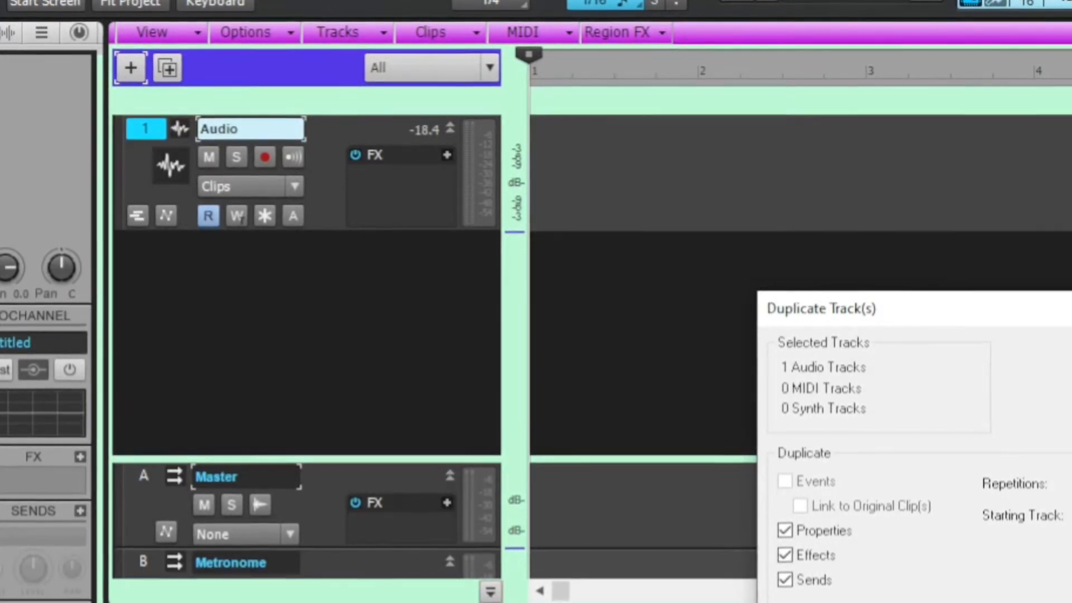
key(Return)
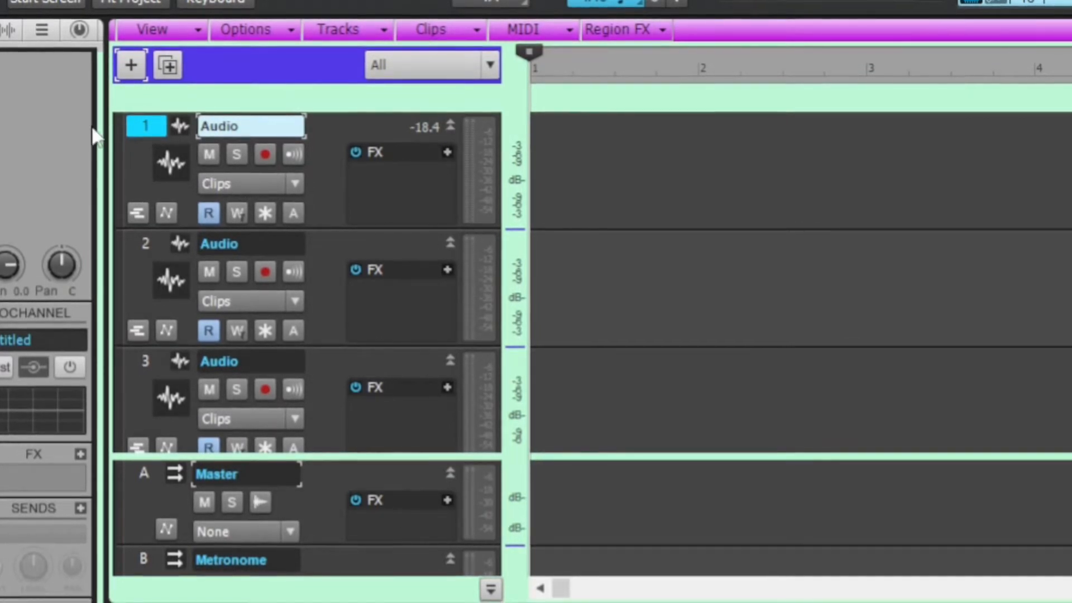
Rename track 1 as Melody
click(146, 124)
click(149, 125)
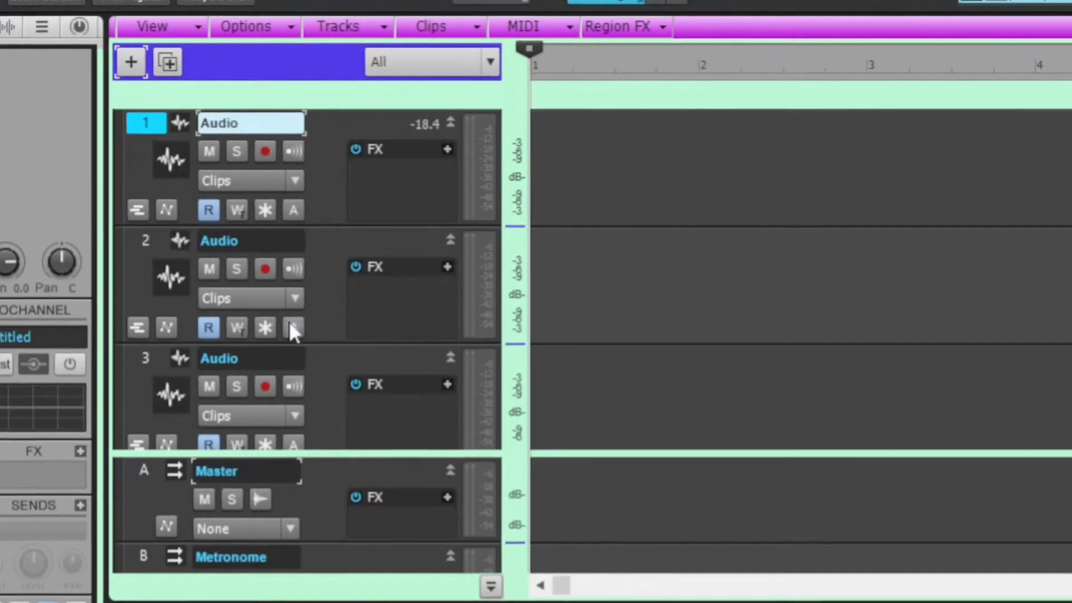
double_click(263, 121)
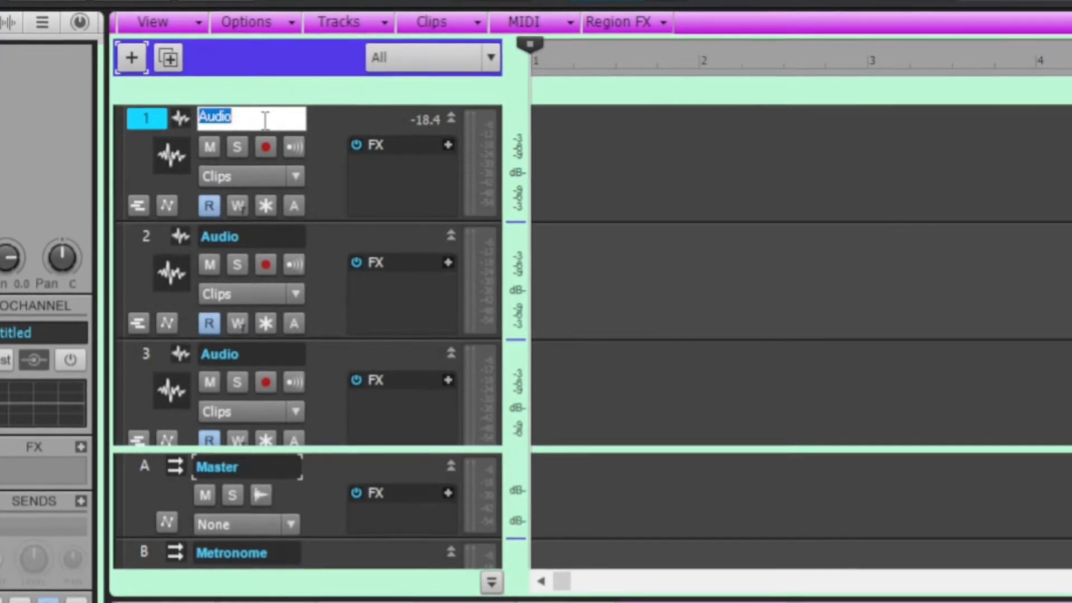
text(Melody)
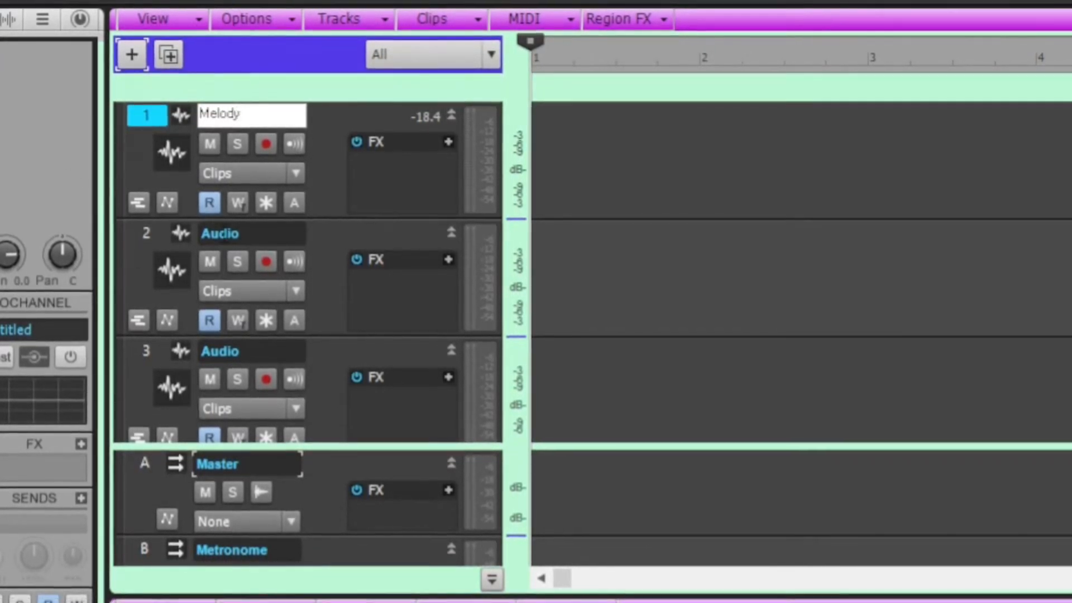
Rename track 2 as 1st Tenor and track 3 as 2nd Tenor
double_click(262, 233)
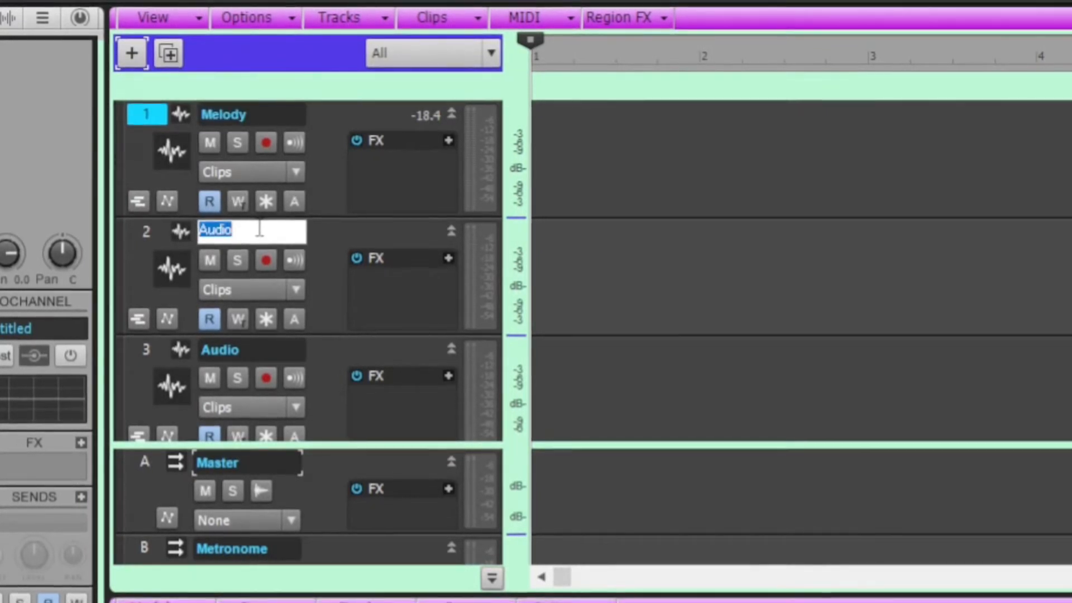
text(1s)
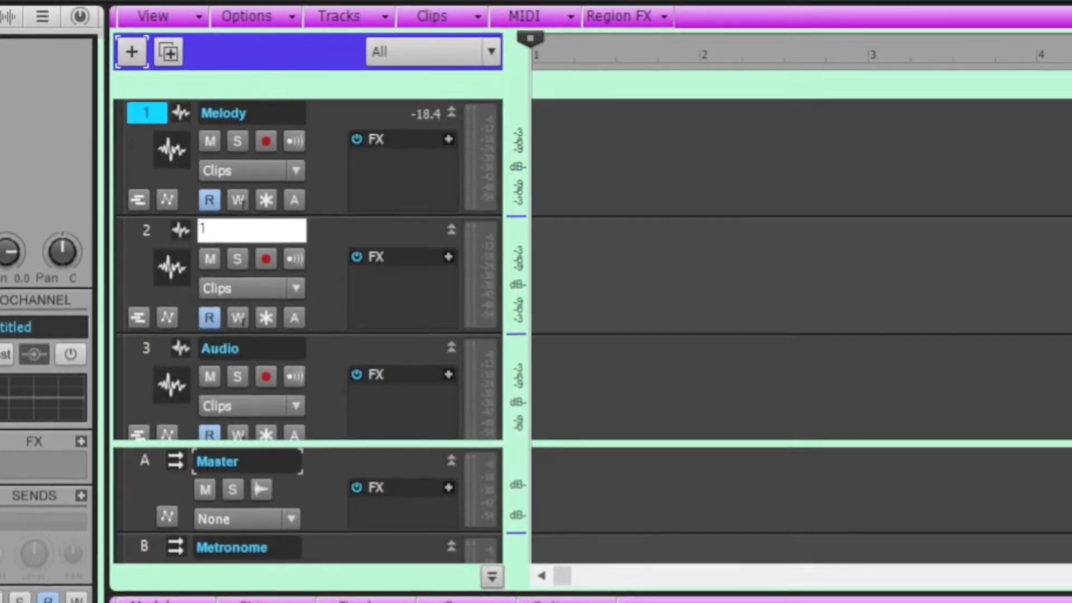
text(Tenor)
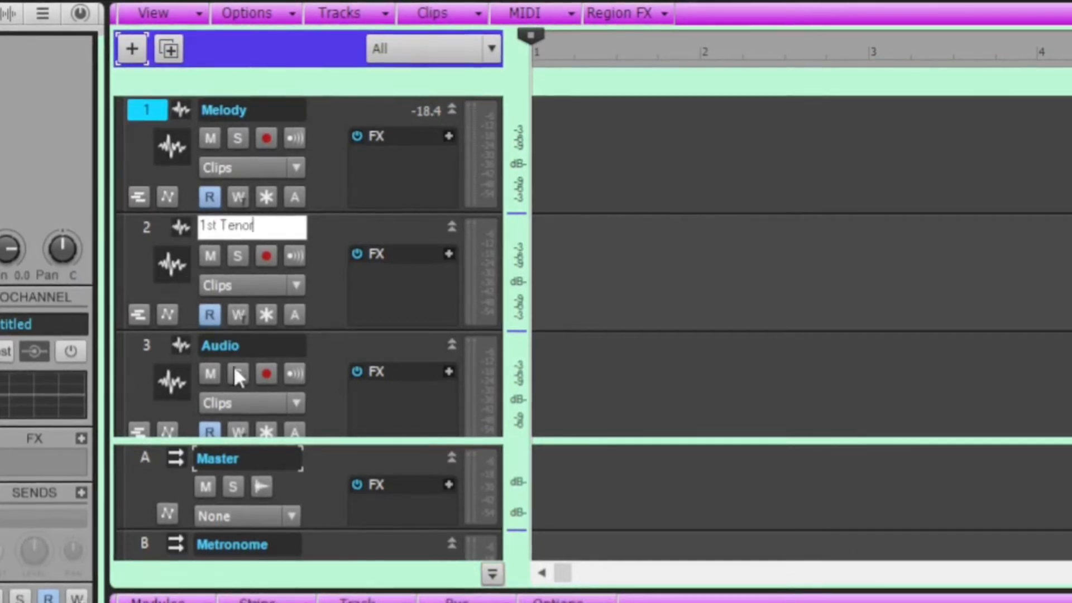
key(Tab)
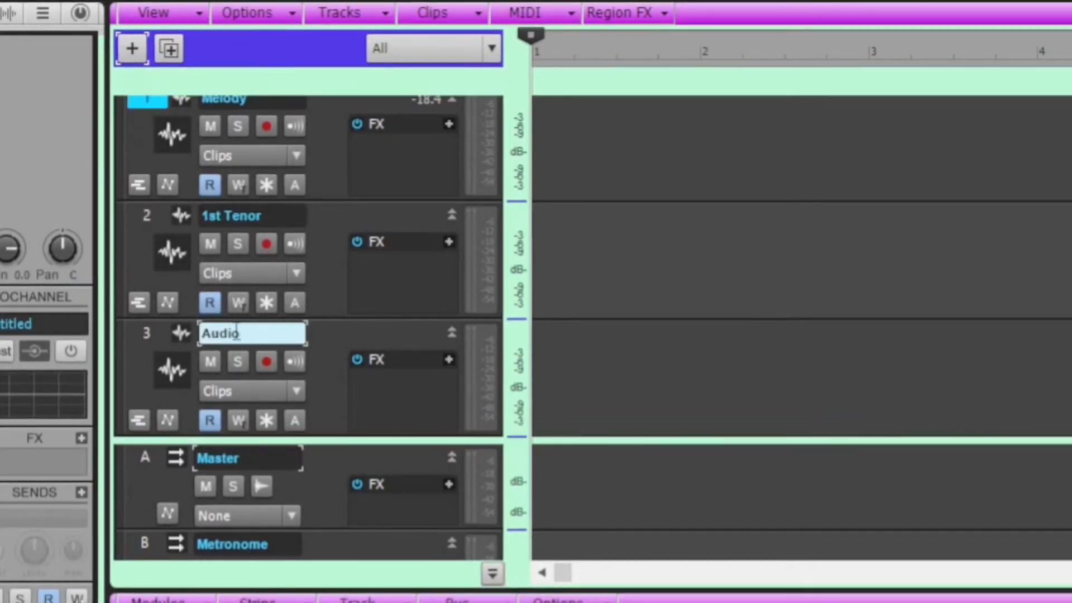
double_click(281, 330)
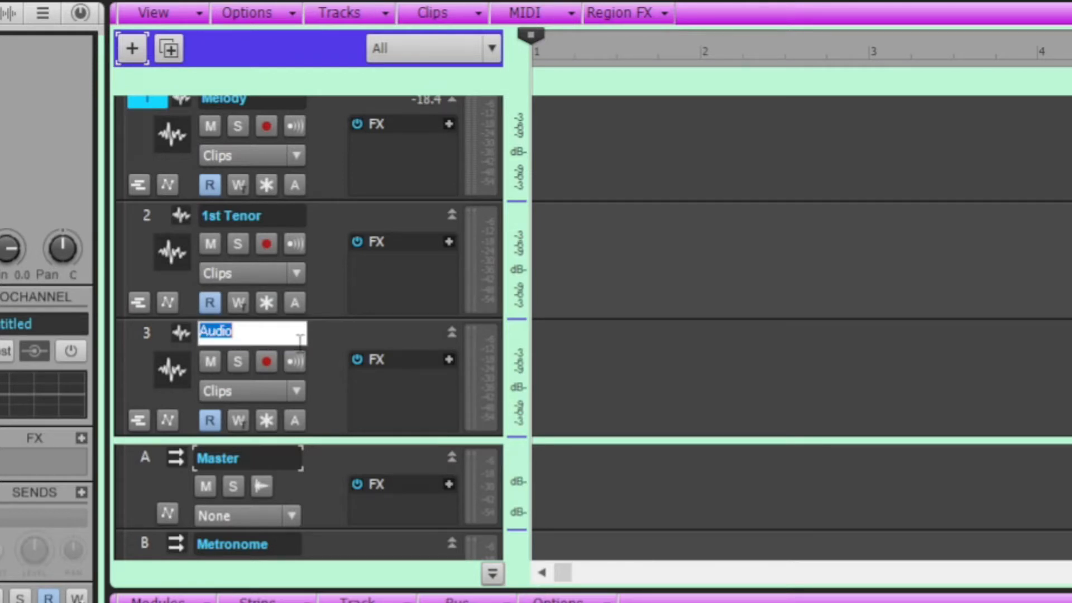
text(2n)
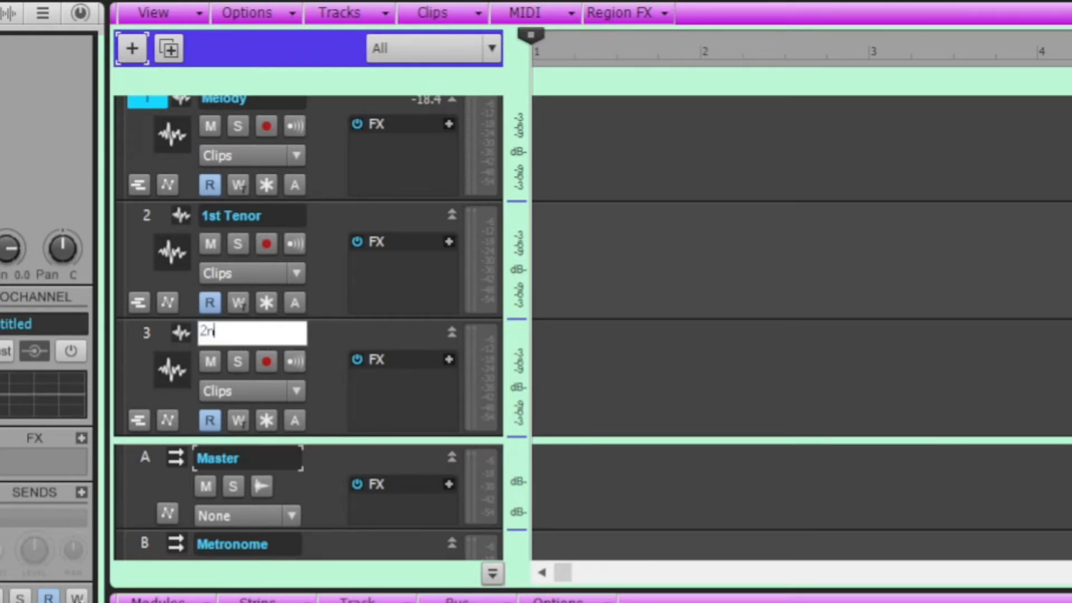
text(d Tenor)
Rename track 4 as 1st Bari
scroll(253, 301, down, 3)
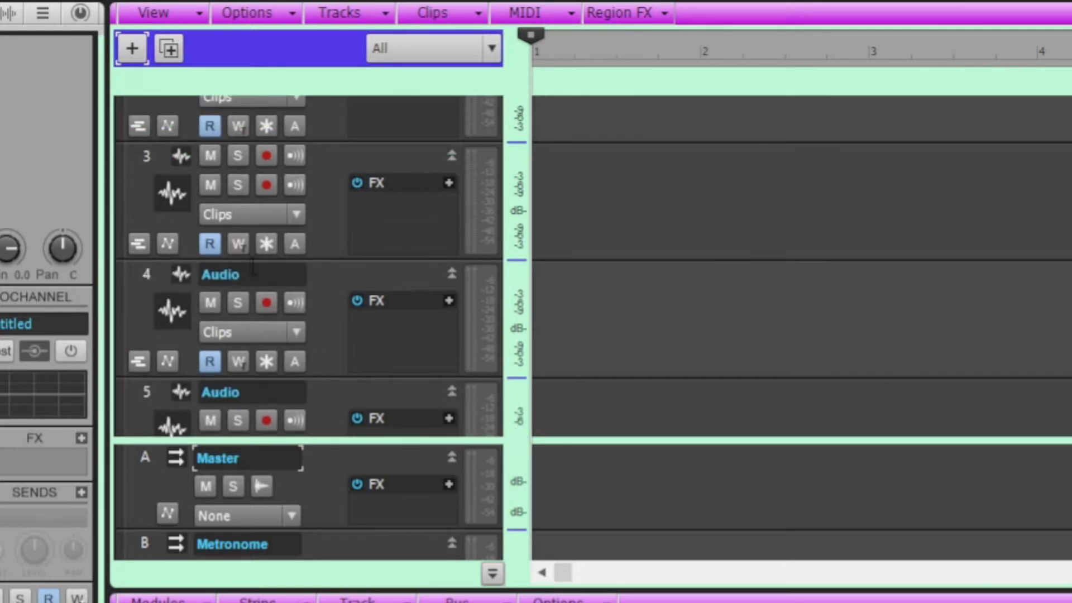
double_click(263, 277)
text(1st BVa)
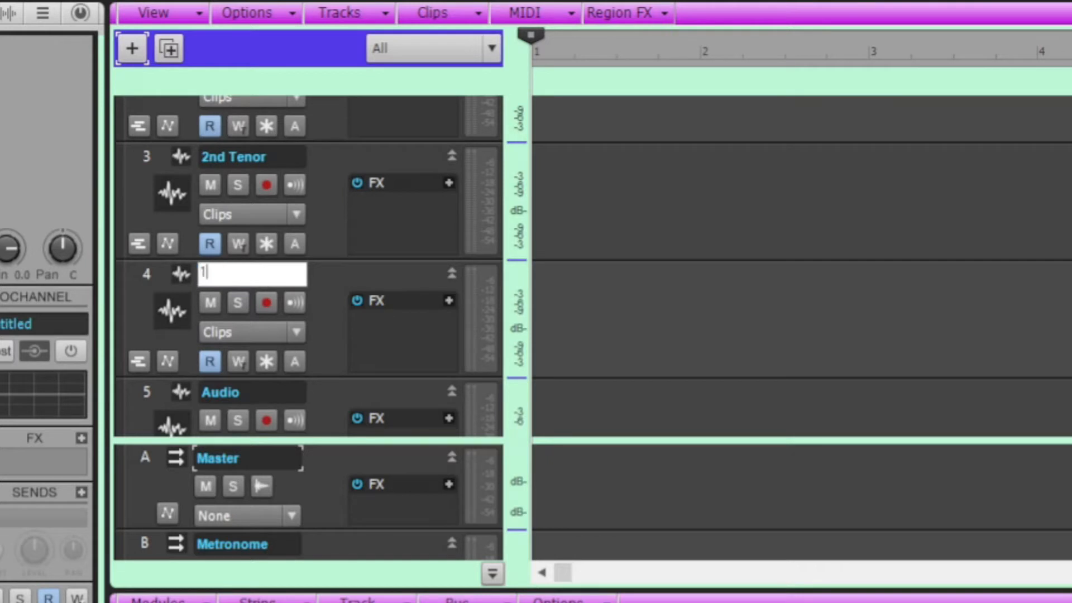
key(BackSpace)
key(BackSpace)
key(BackSpace)
text(Bari)
key(Tab)
Rename track 5 as 2nd Bari
click(282, 389)
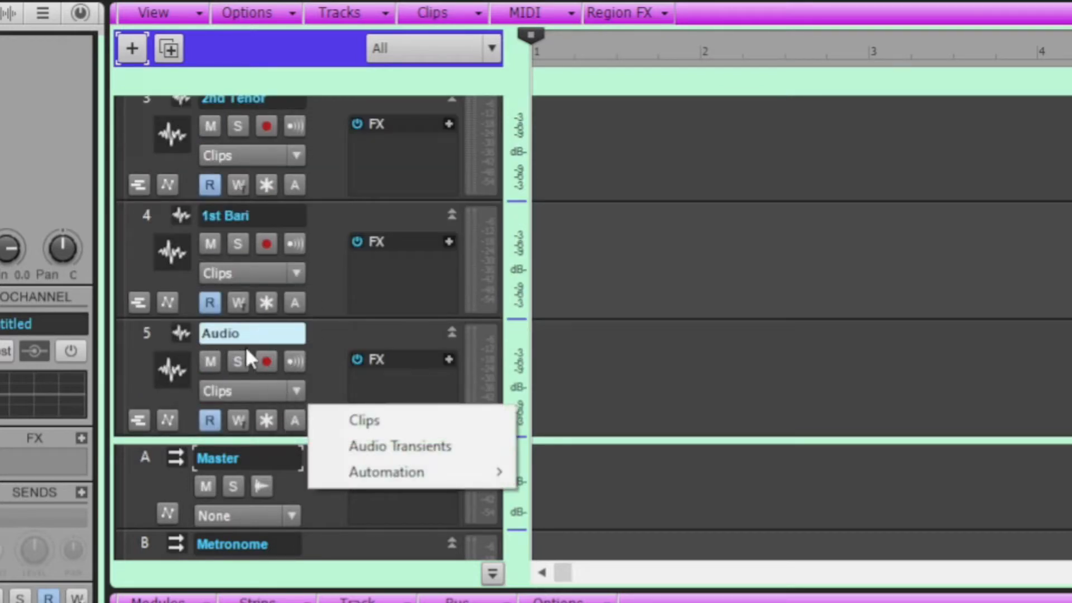
click(260, 332)
text(@nd)
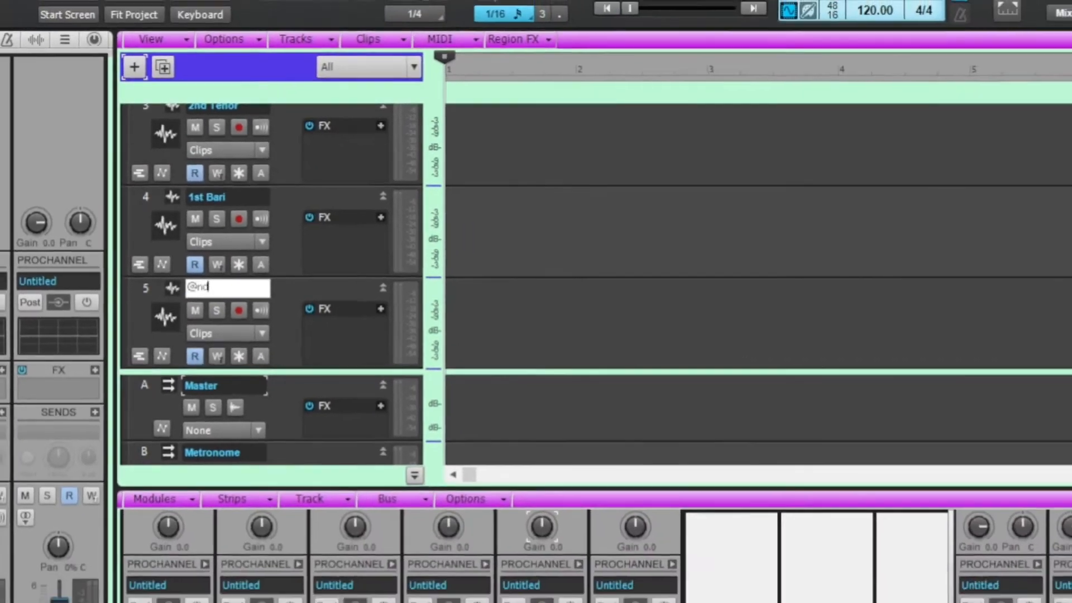
key(BackSpace)
key(BackSpace)
key(BackSpace)
text(2nd)
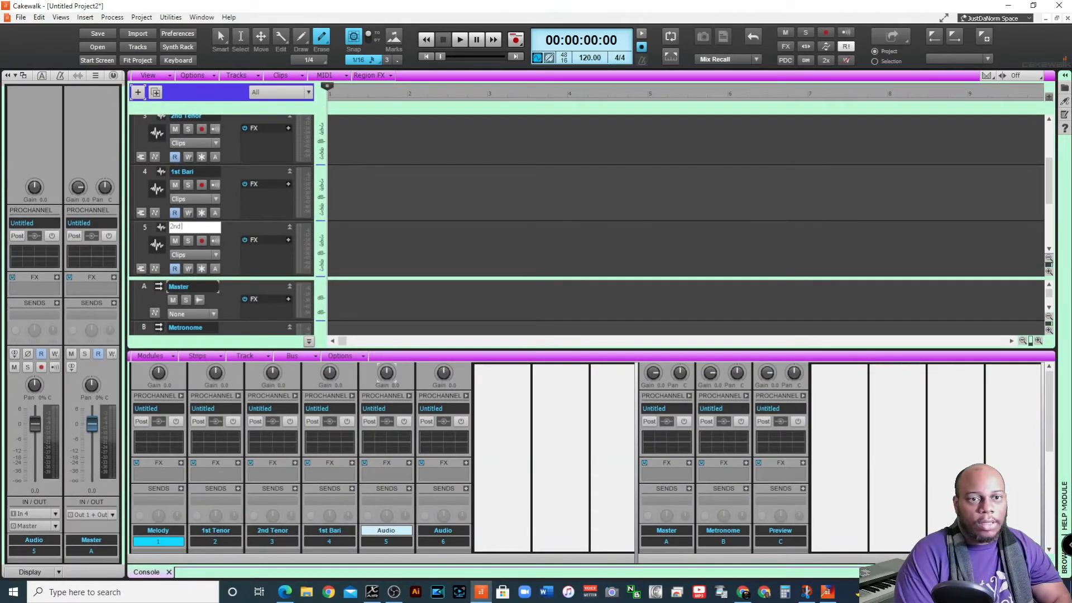
text( Bari)
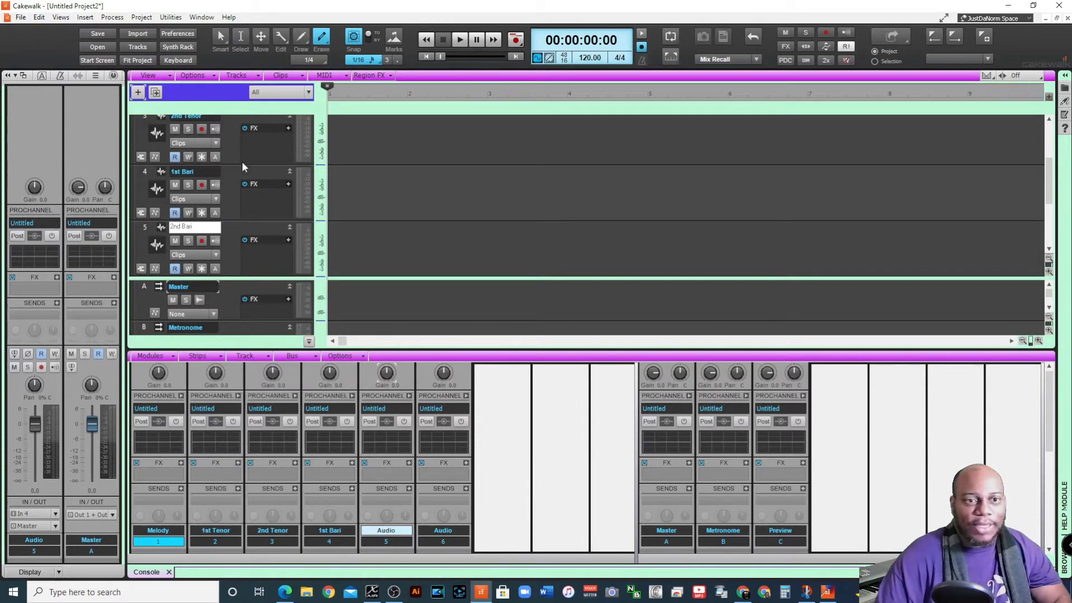
Arm track 6 briefly to test its input, disarm it and rename the track as Bass
scroll(243, 164, down, 1)
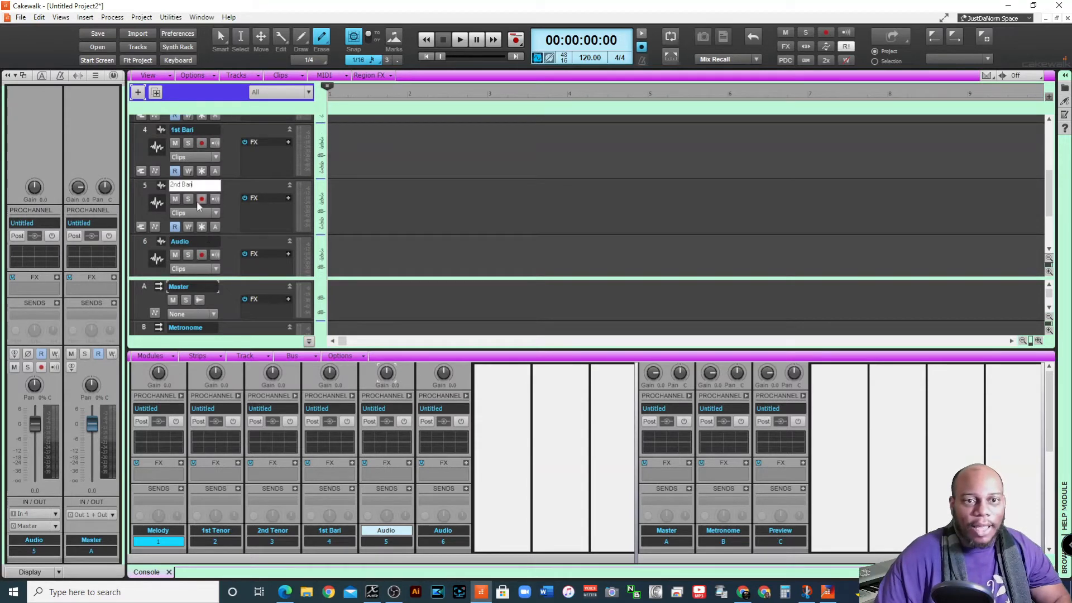
click(203, 242)
click(202, 242)
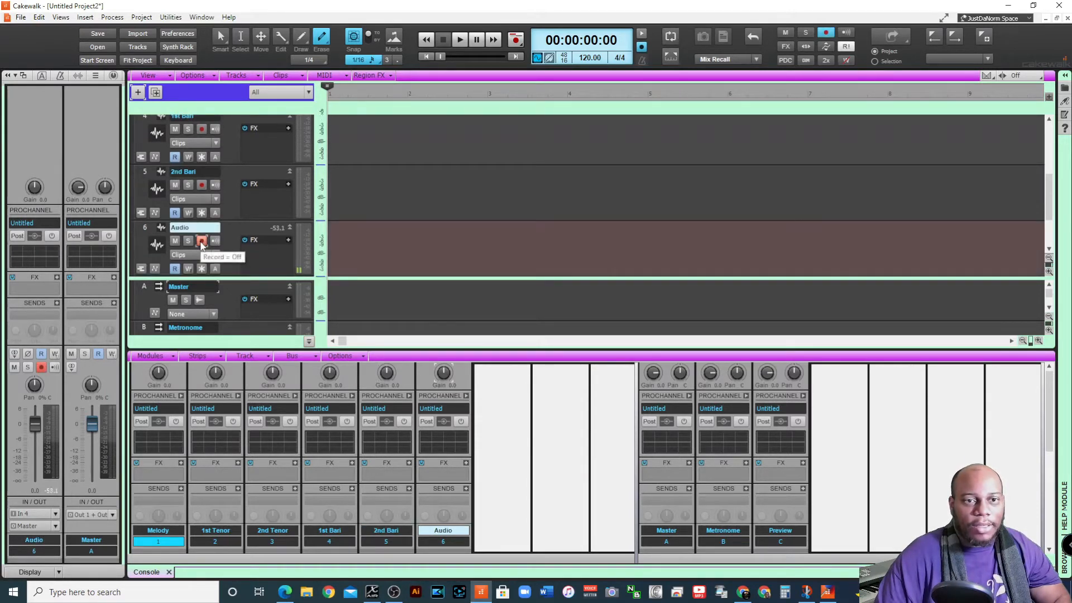
click(203, 241)
double_click(202, 228)
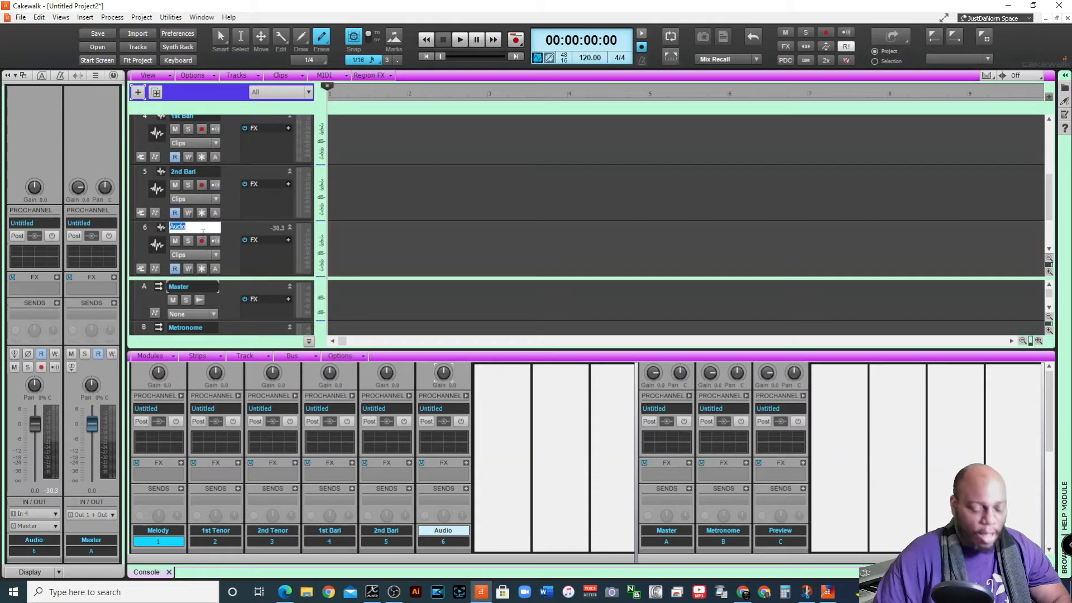
text(Ba)
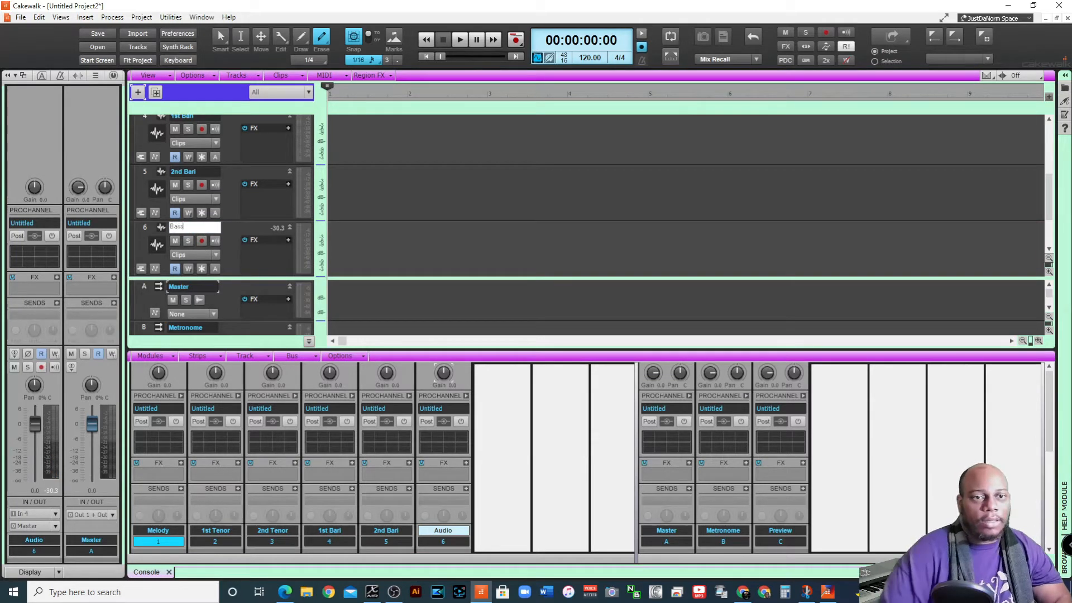
text(ss)
key(Return)
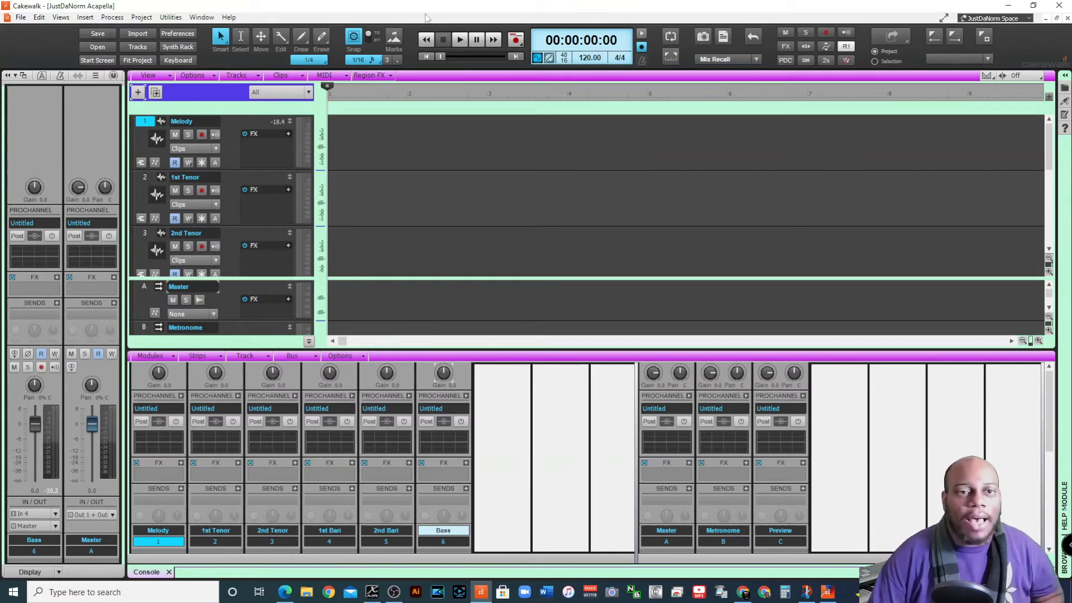
Arm the Melody track, record a short test take from the project start, and undo the recording
click(204, 135)
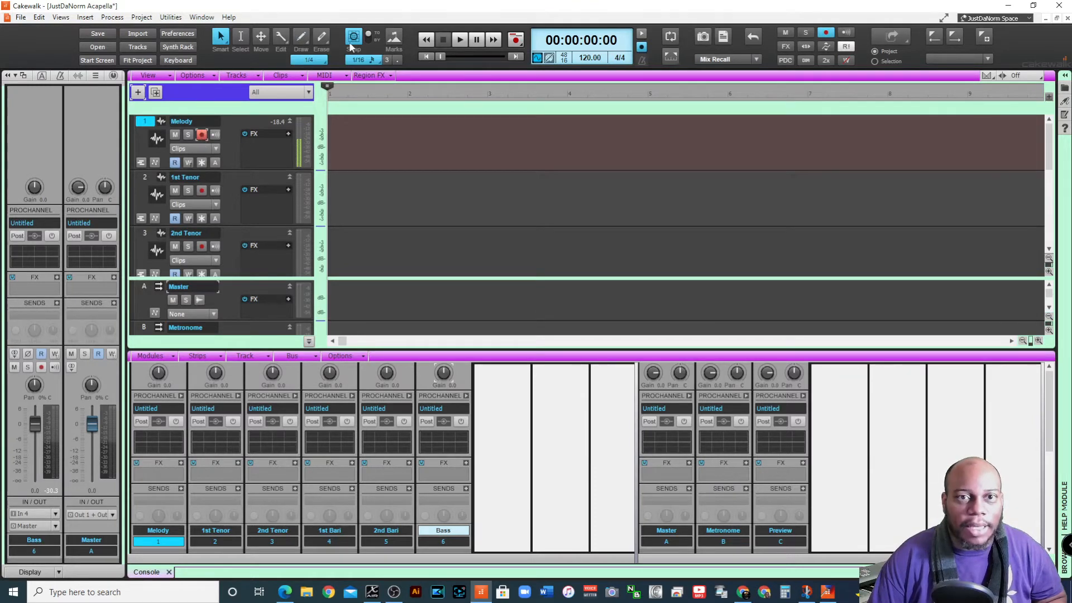
click(515, 41)
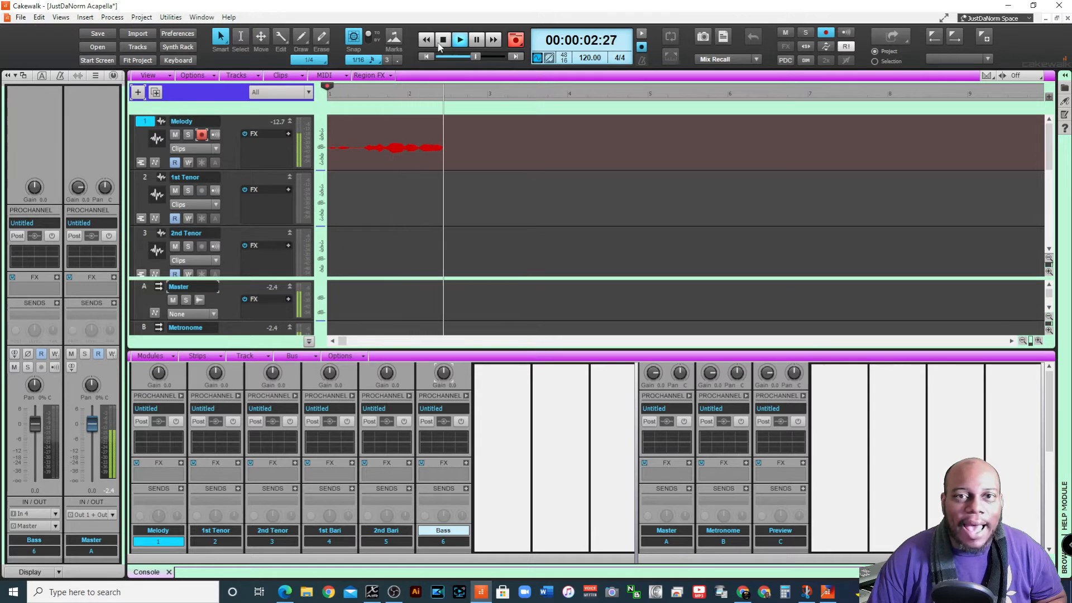
click(443, 40)
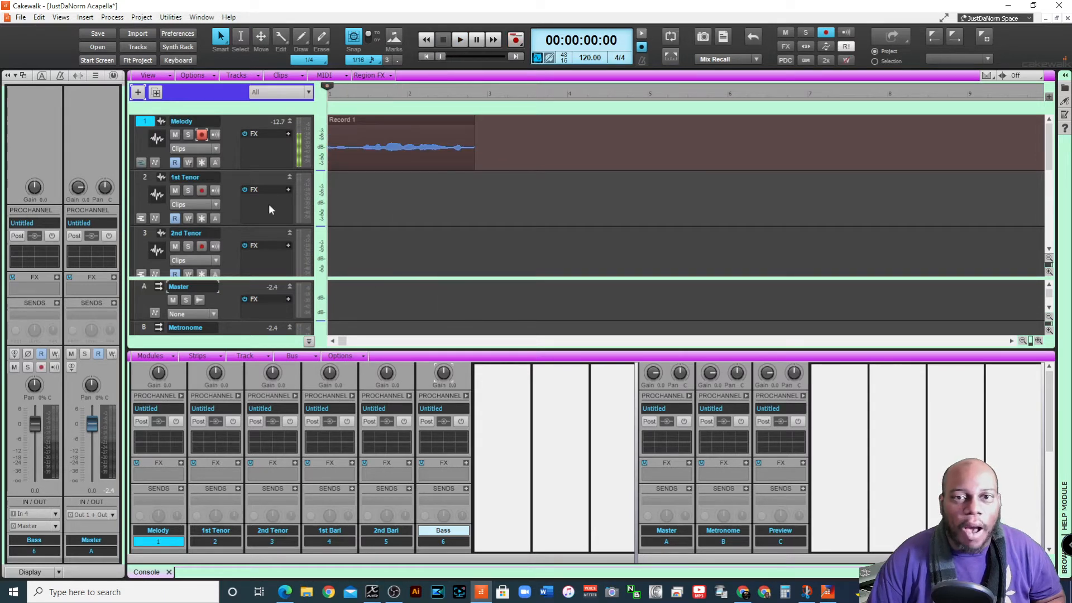
key(ctrl+z)
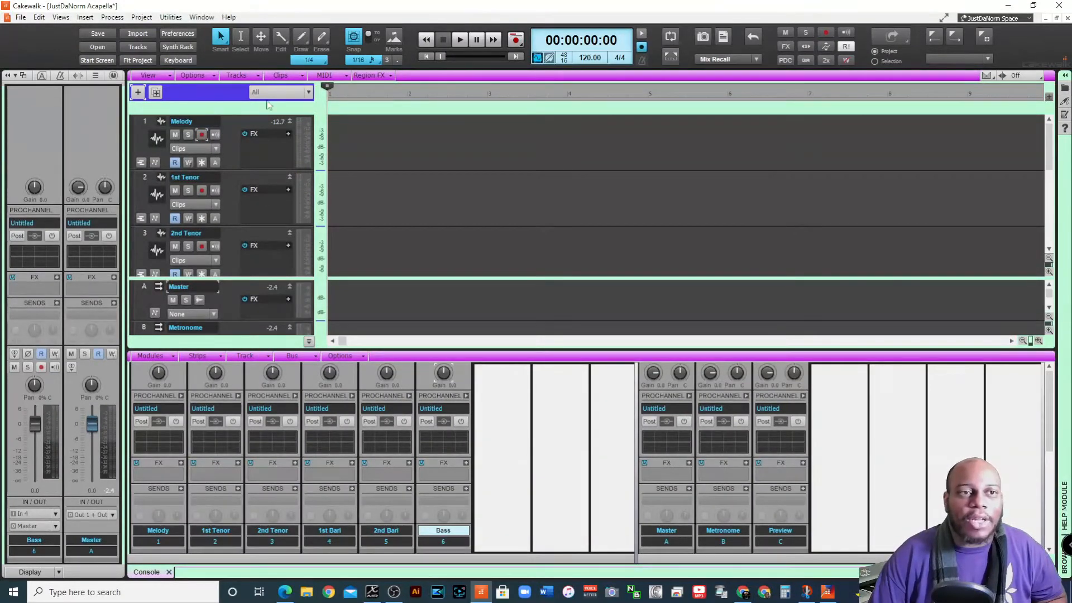
Start saving the project under a new type, keeping the file name JustDaNorm Acapella and setting the type to Template
click(21, 17)
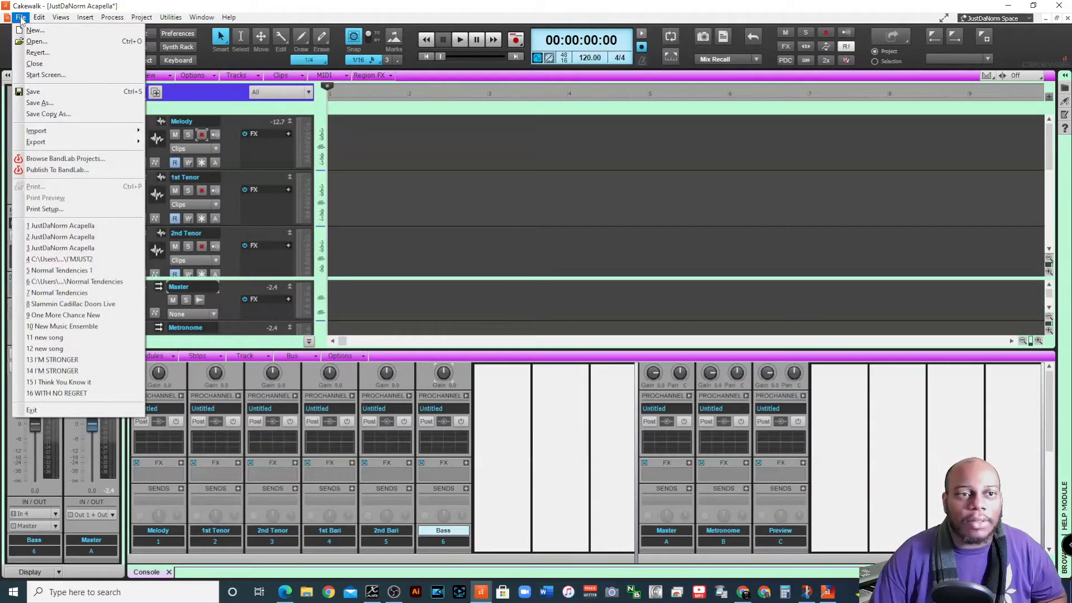
click(65, 104)
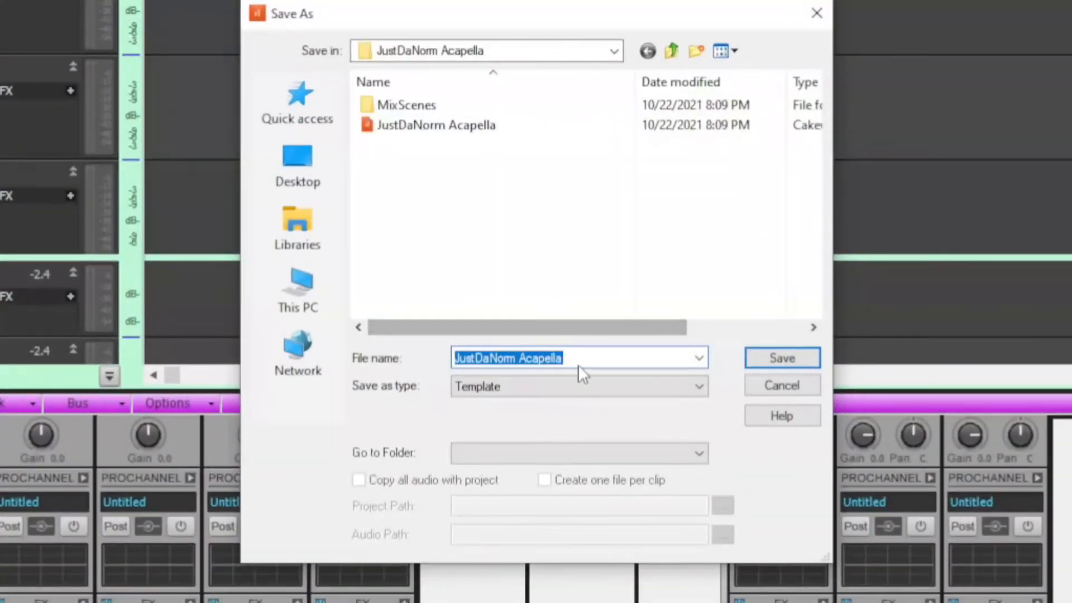
click(591, 381)
click(553, 406)
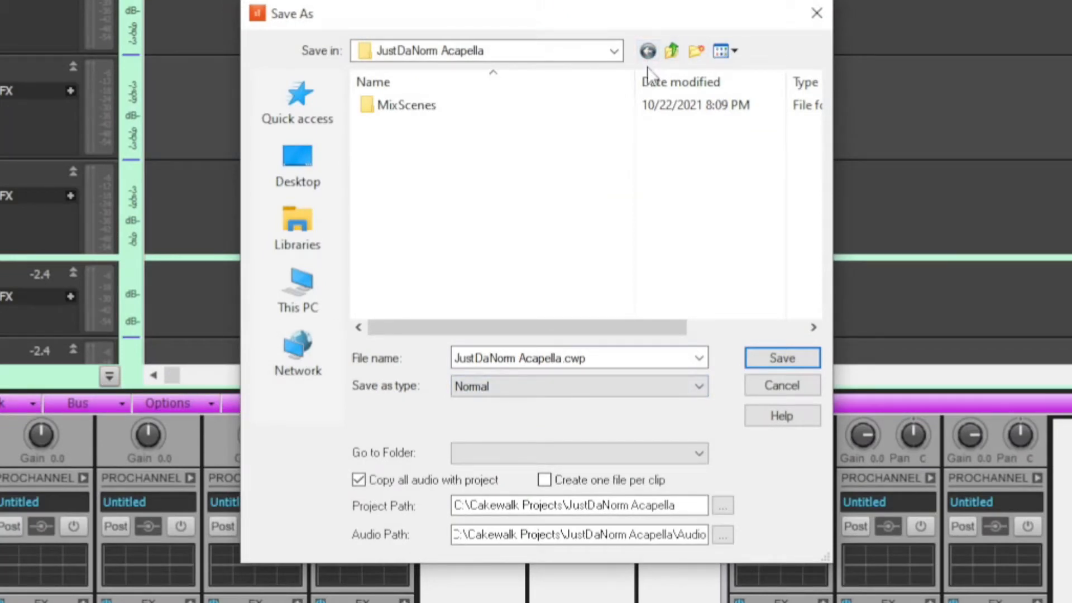
click(537, 389)
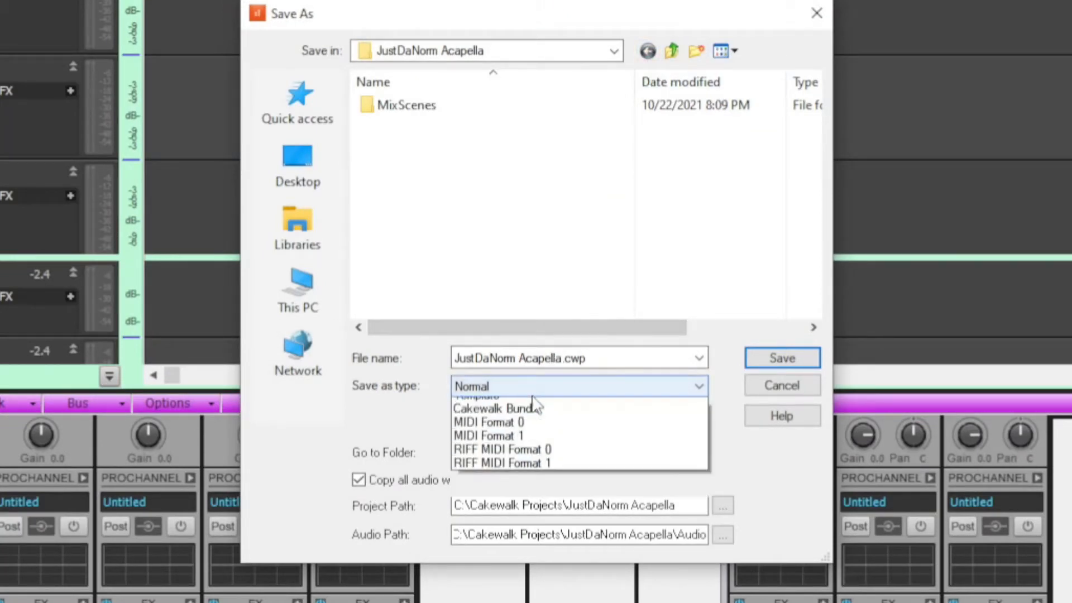
click(543, 384)
click(543, 383)
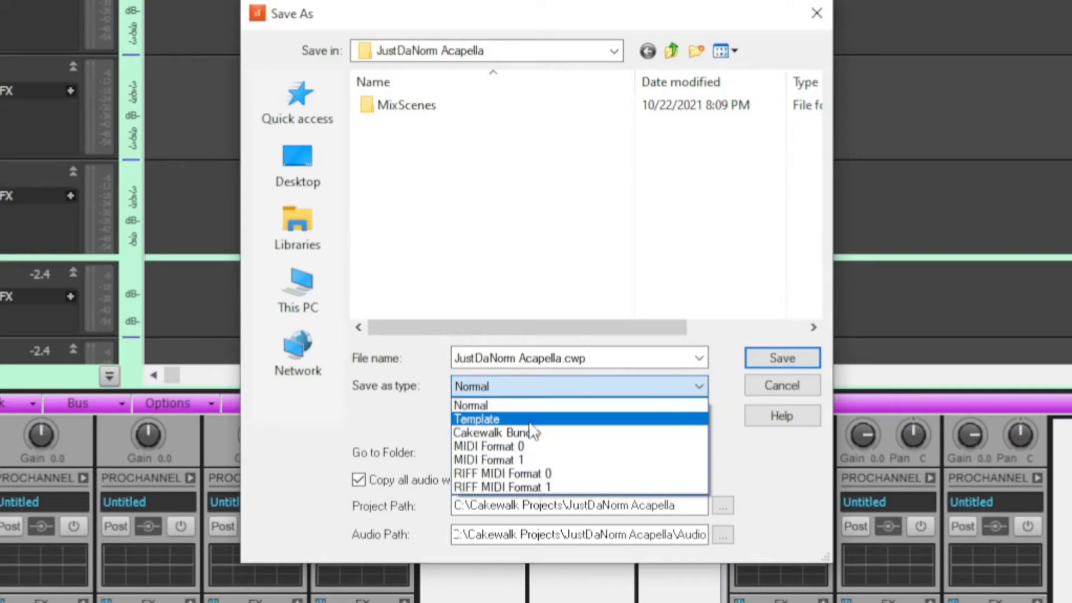
click(529, 422)
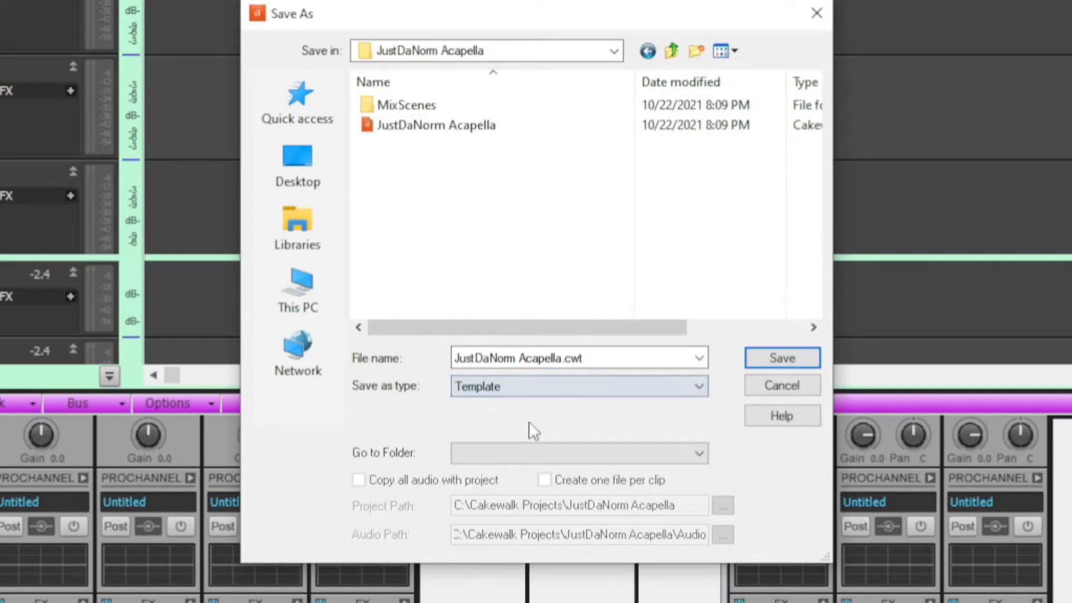
click(545, 358)
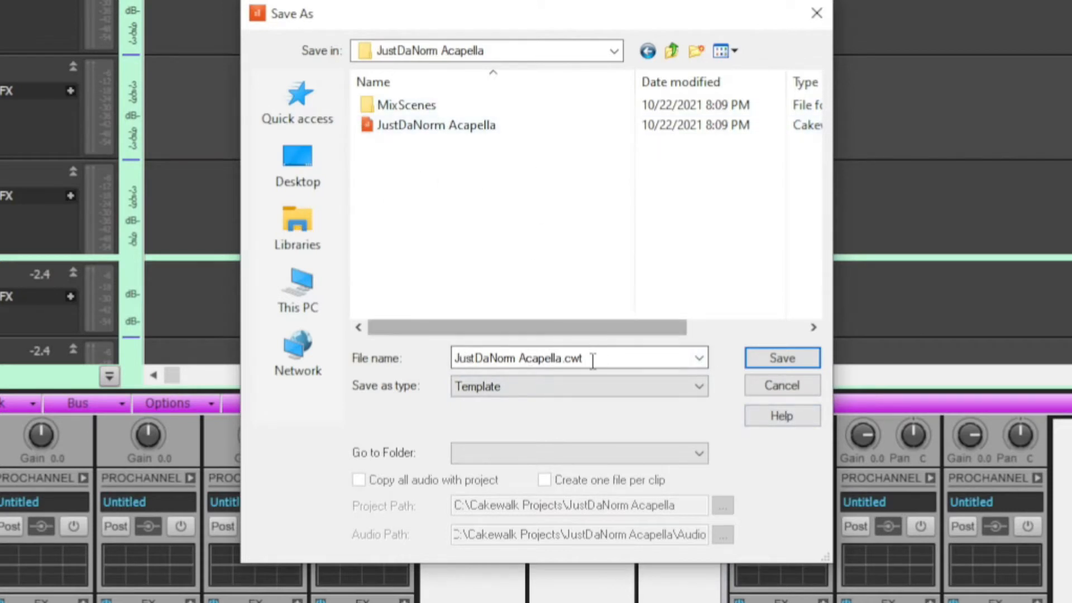
Go to the Template Files (.CWT,.TPL) folder and save the template there, replacing the existing JustDaNorm Acapella file
click(636, 450)
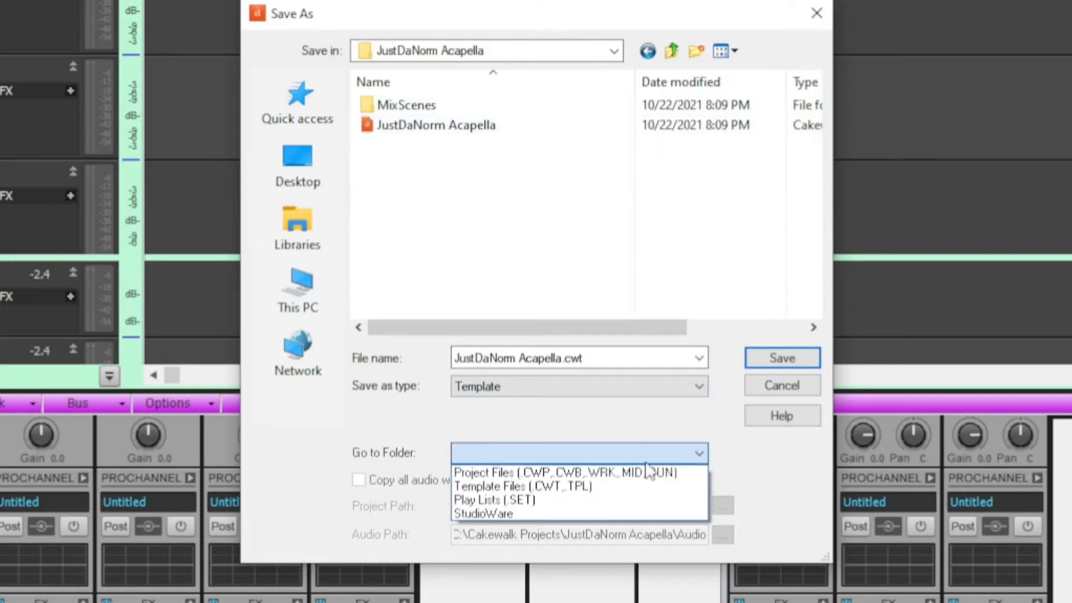
click(552, 488)
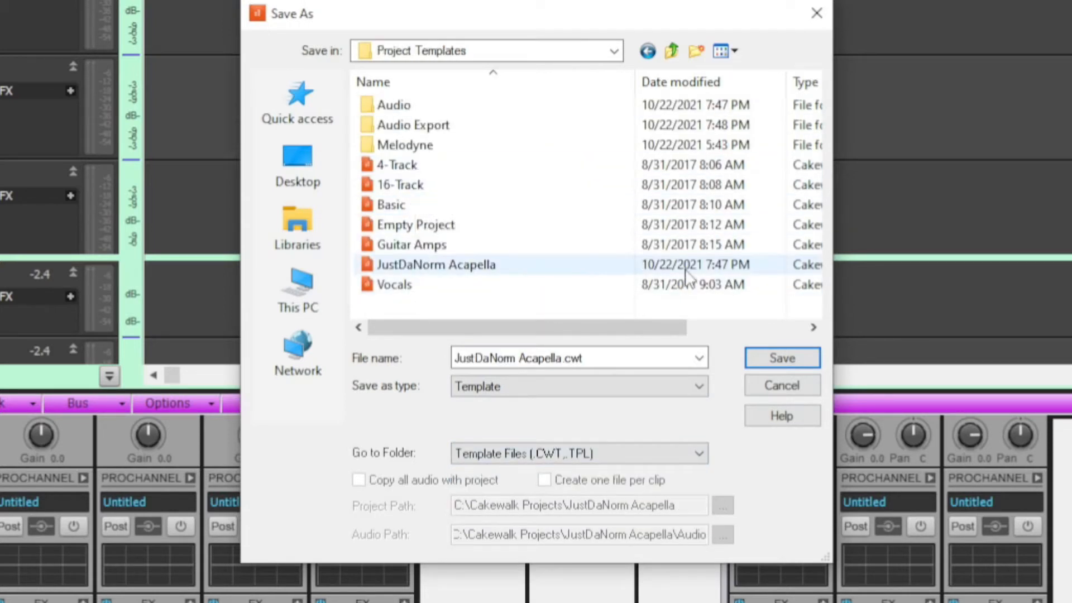
click(781, 358)
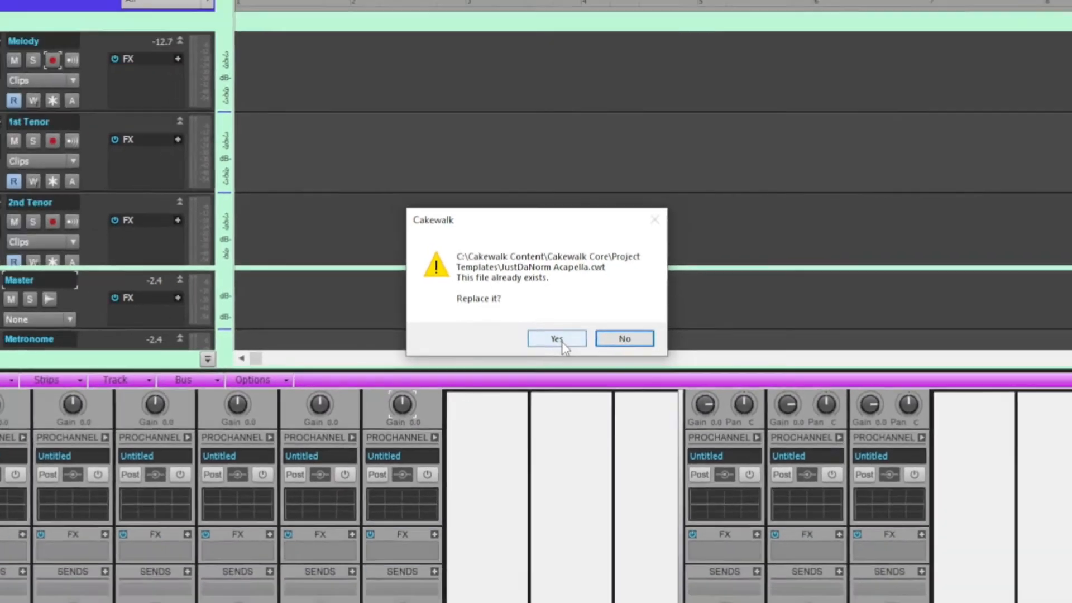
click(562, 339)
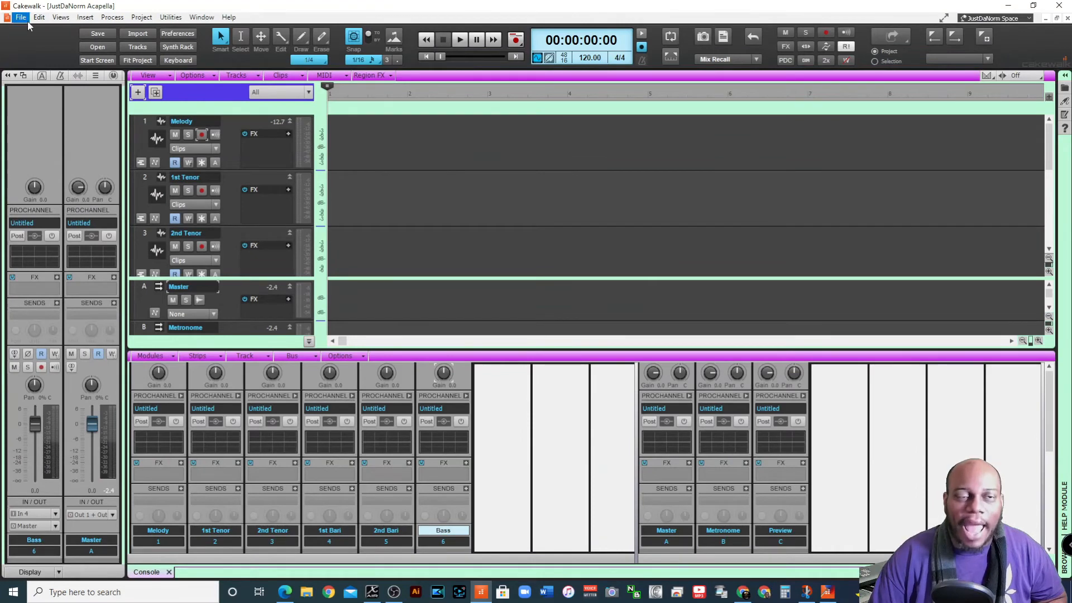
Close the project and create a new project from the JustDaNorm Acapella.cwt template
click(21, 18)
click(34, 64)
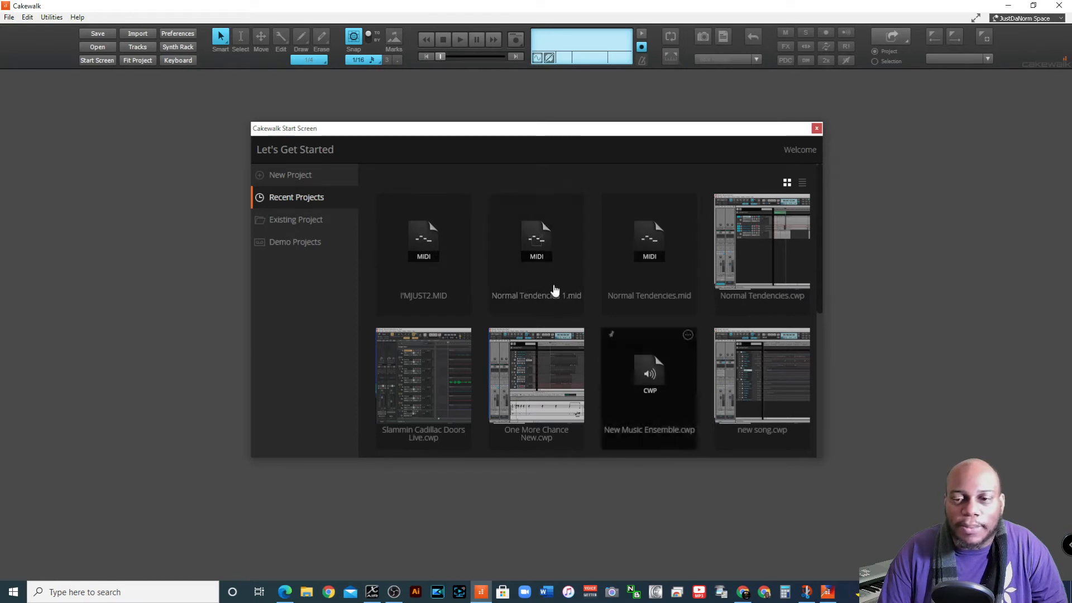
click(297, 182)
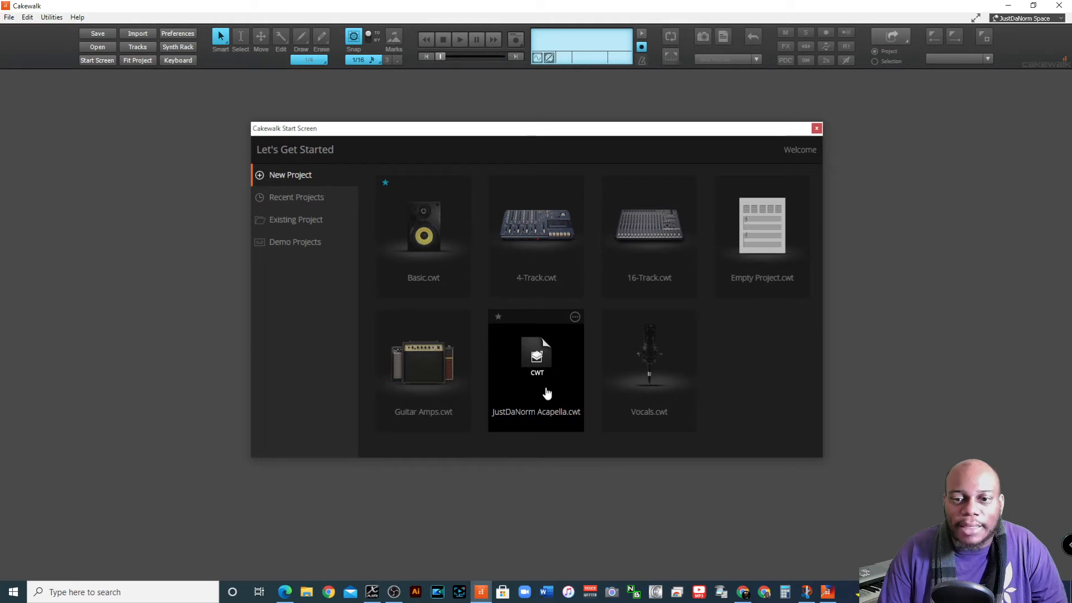
click(546, 411)
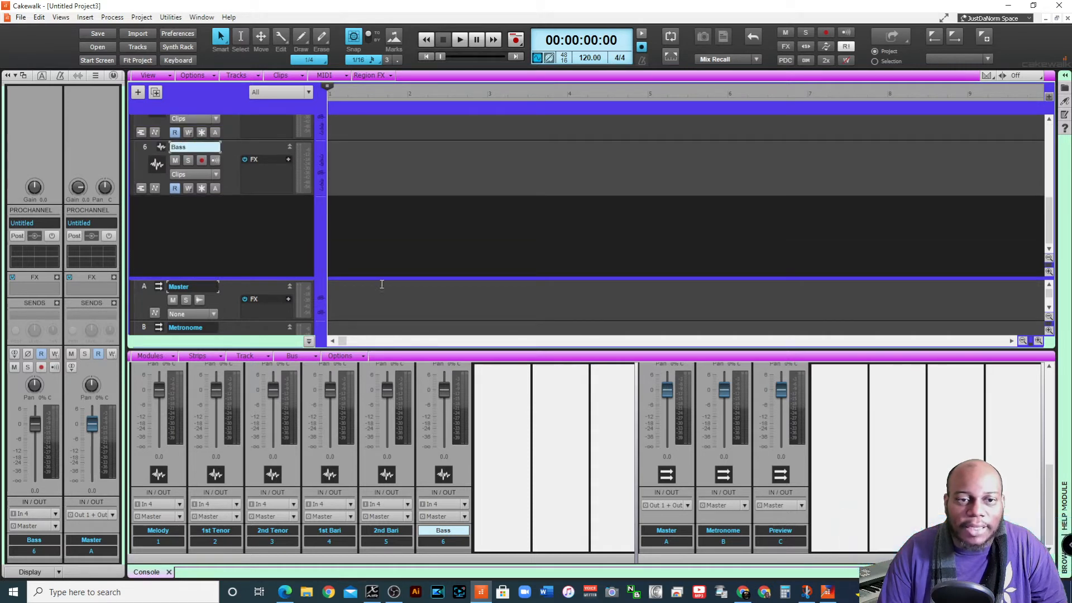
click(404, 245)
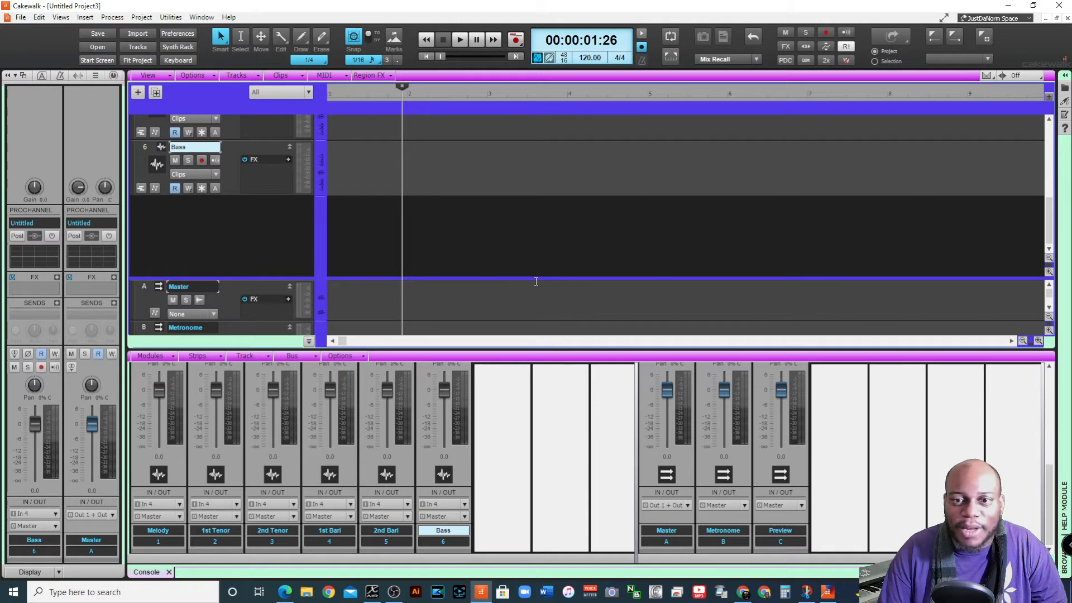
scroll(522, 262, up, 5)
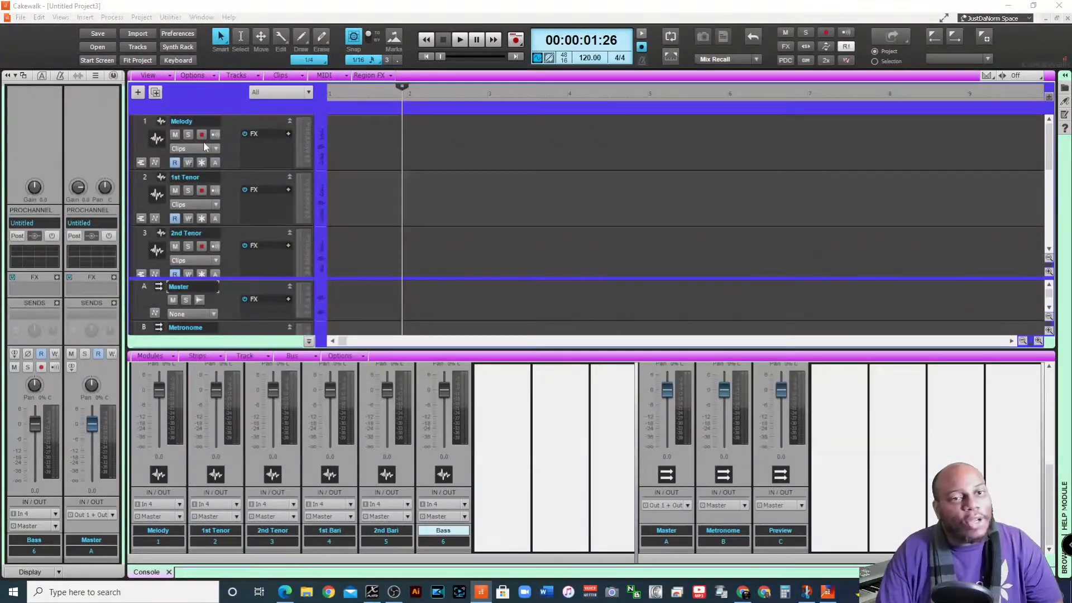
Enlarge the track area above the buses, add an expanded audio track below Bass, and add a MIDI track beneath it
scroll(205, 147, down, 5)
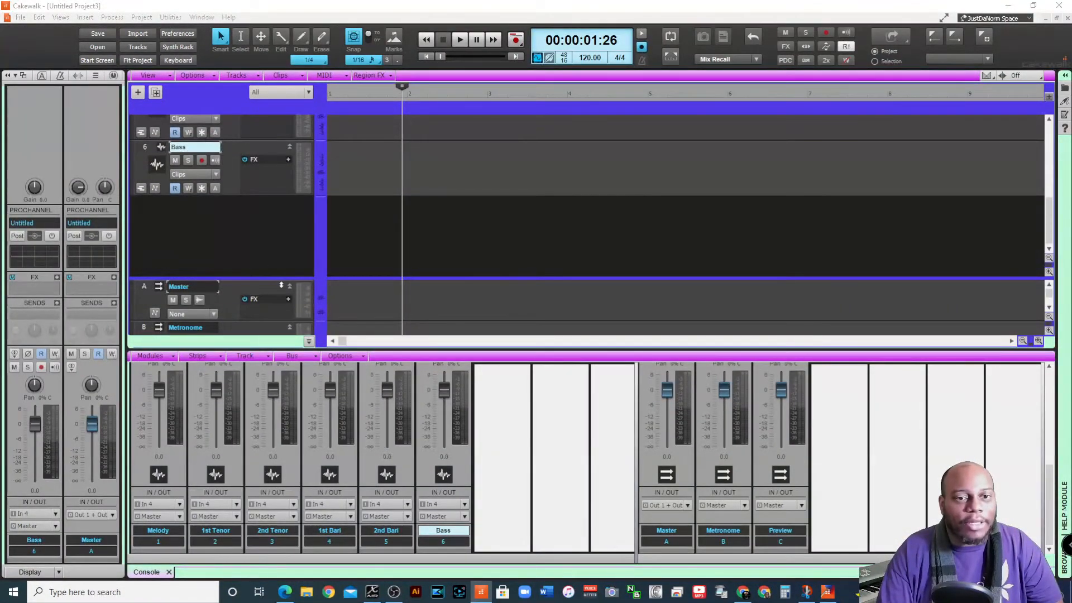
click(280, 282)
drag(274, 280, 274, 301)
click(229, 226)
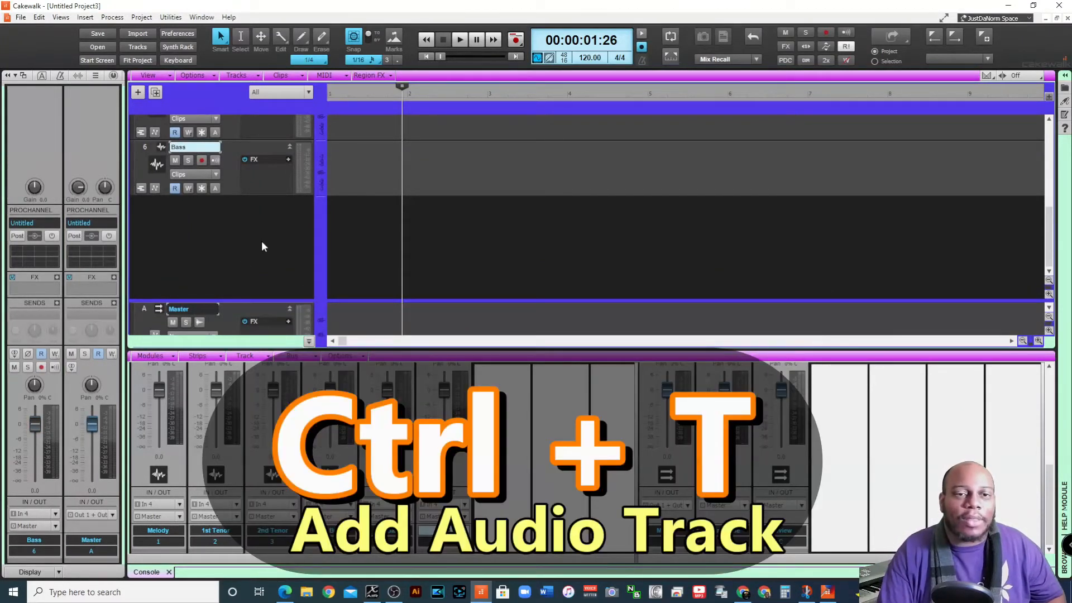
key(ctrl+t)
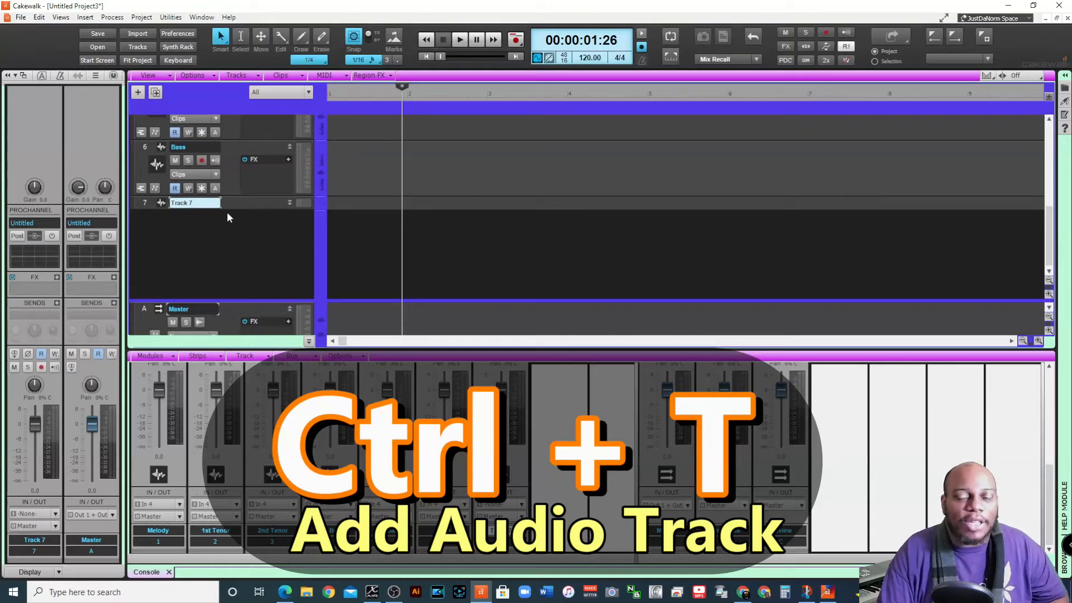
click(290, 203)
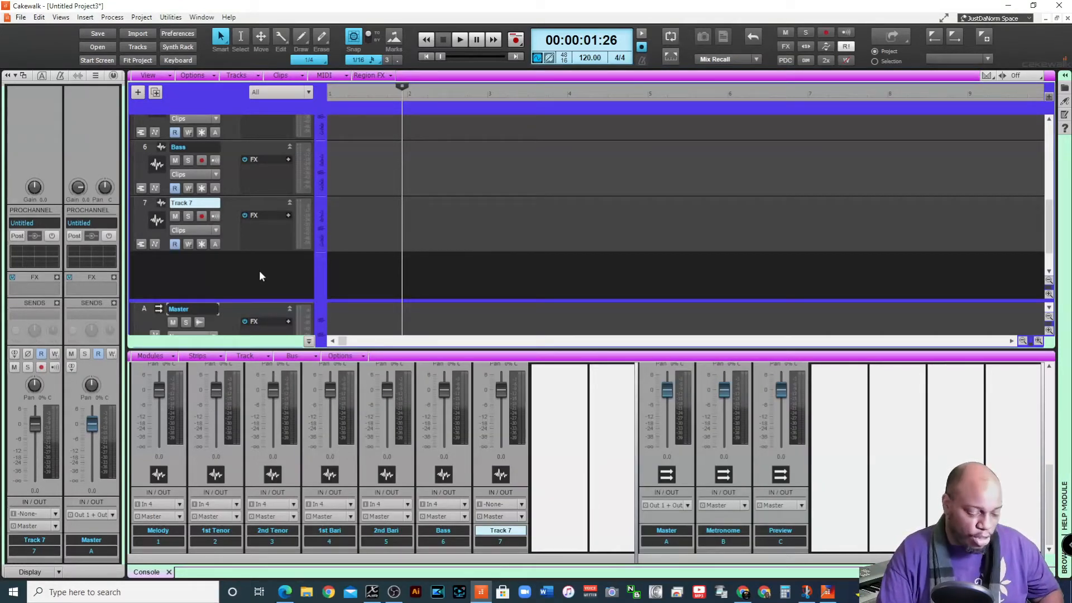
key(ctrl+shift+t)
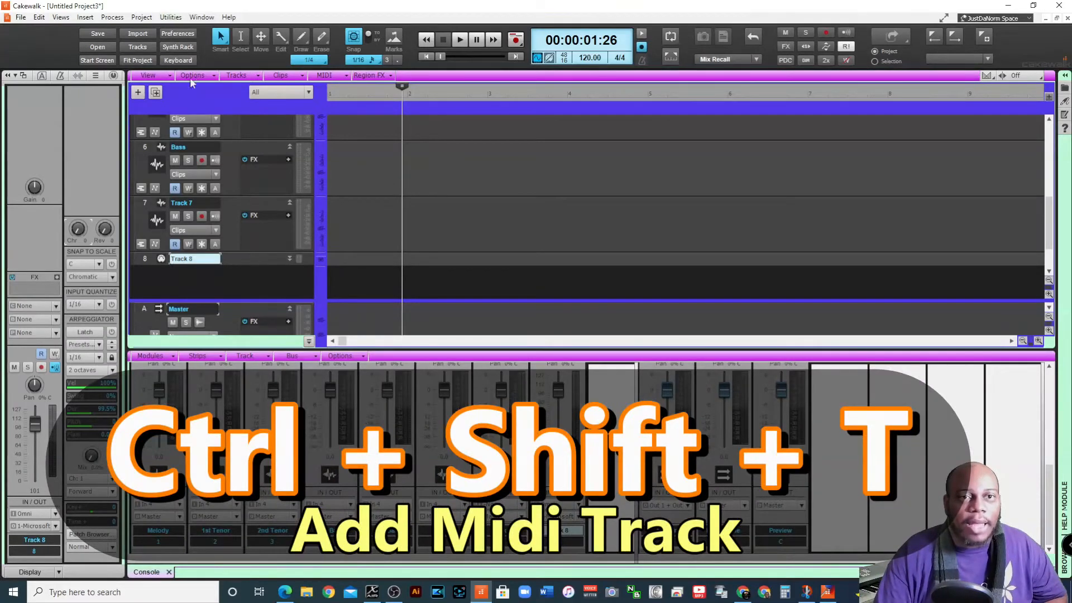
click(78, 19)
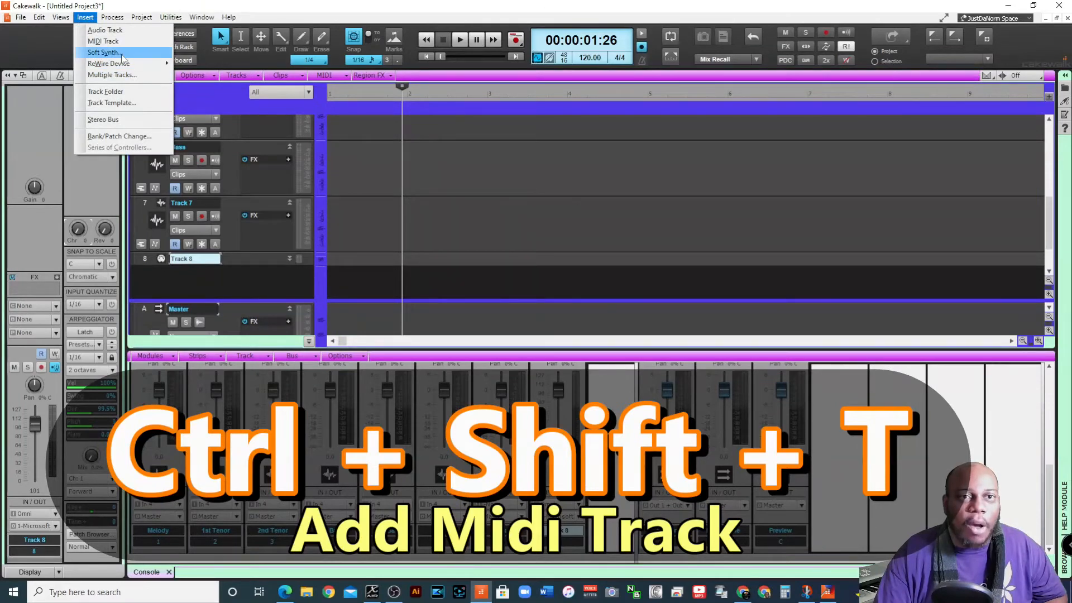
mouse_move(112, 18)
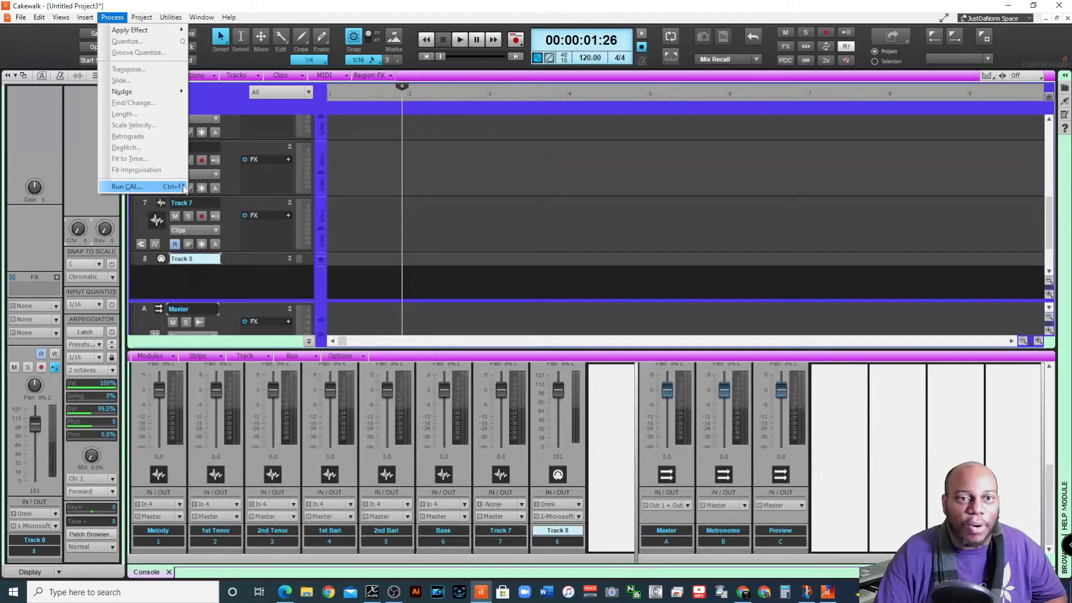
mouse_move(62, 20)
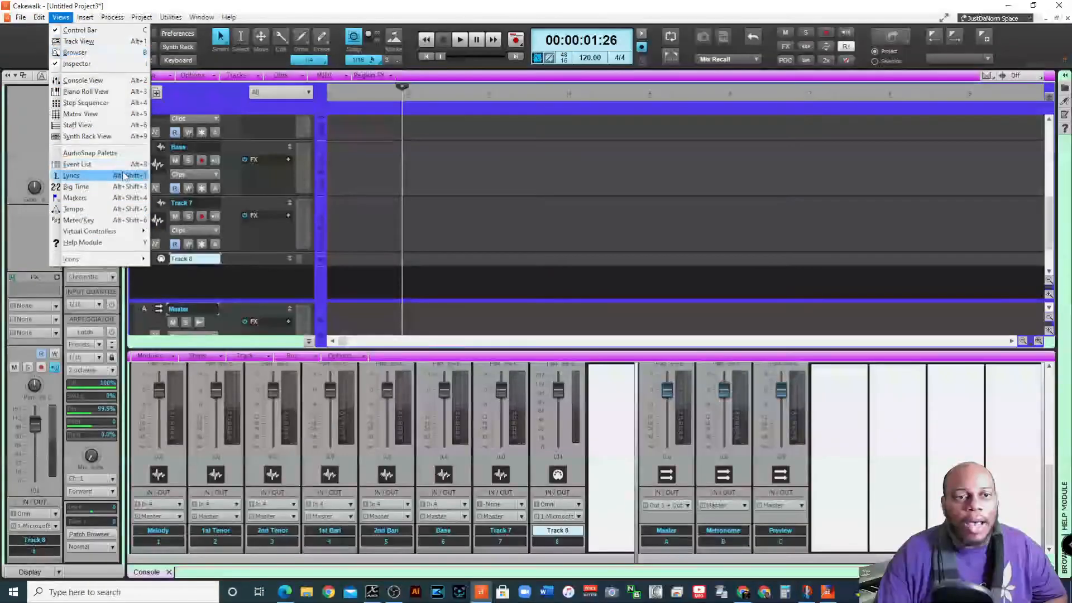
click(231, 276)
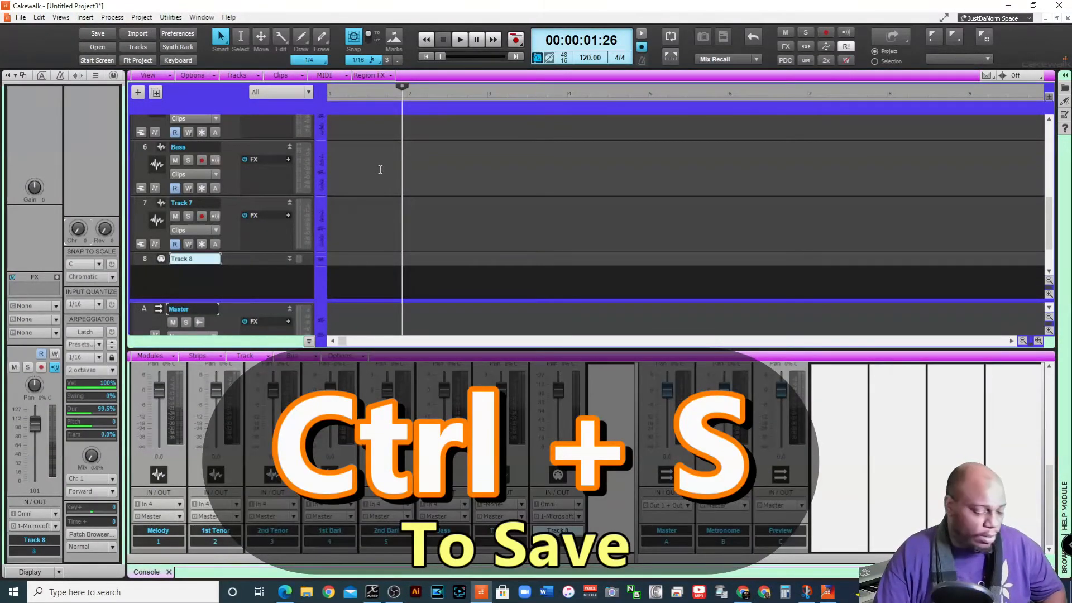
Open the save dialog for the new project and cancel it
key(ctrl+s)
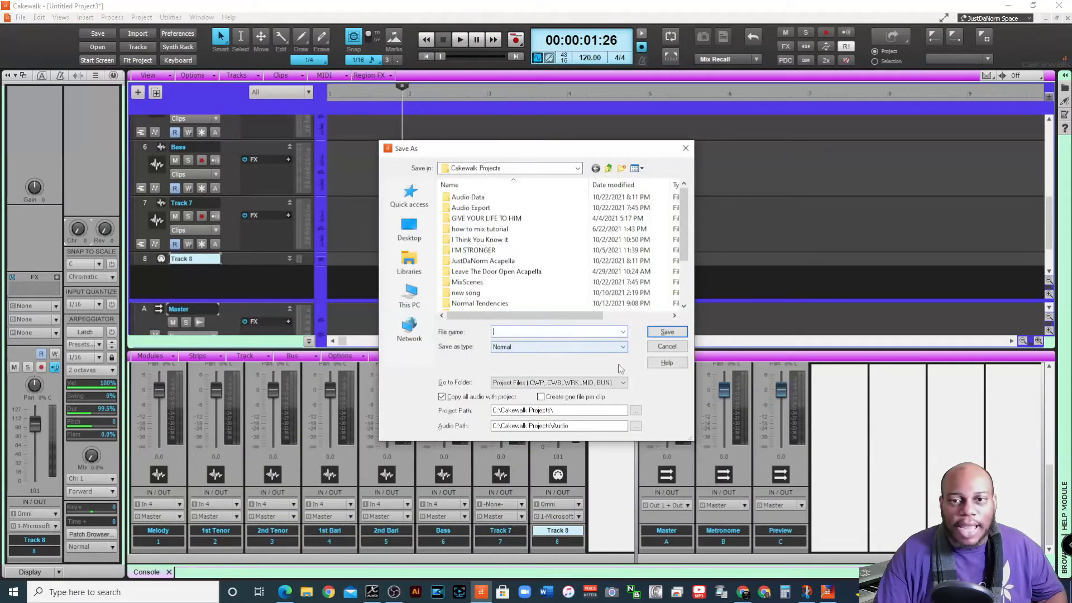
click(666, 347)
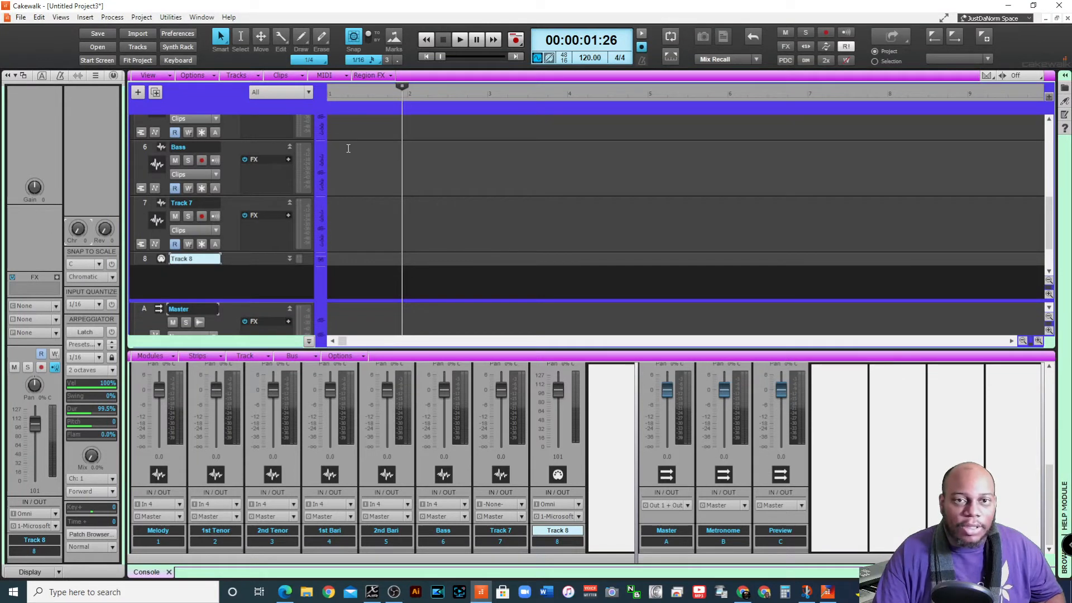
Return to the project start, arm the Melody track and record a short vocal take on it
scroll(348, 148, up, 5)
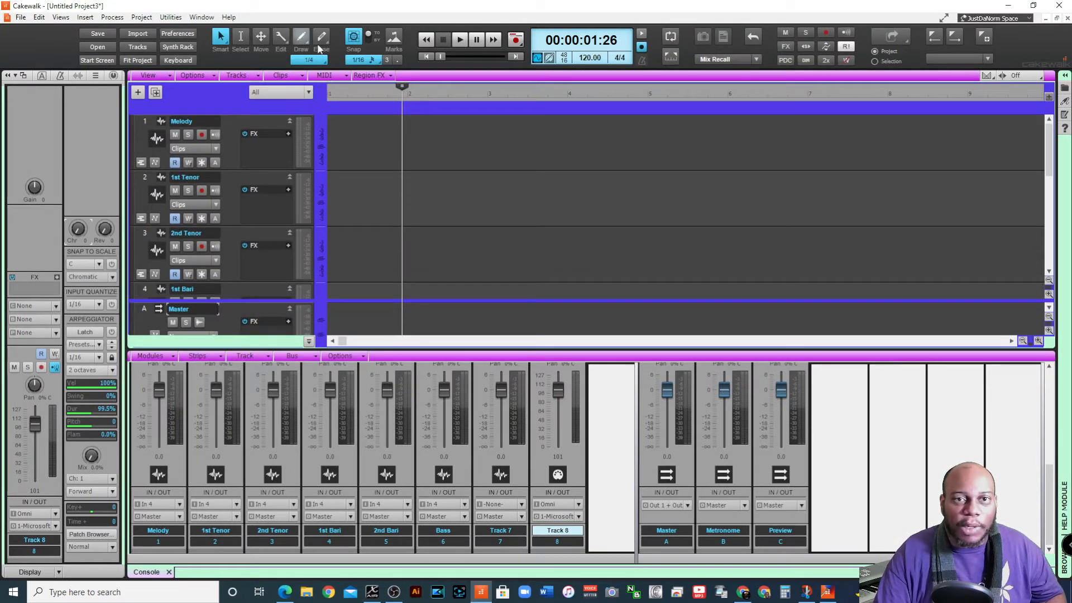
click(427, 56)
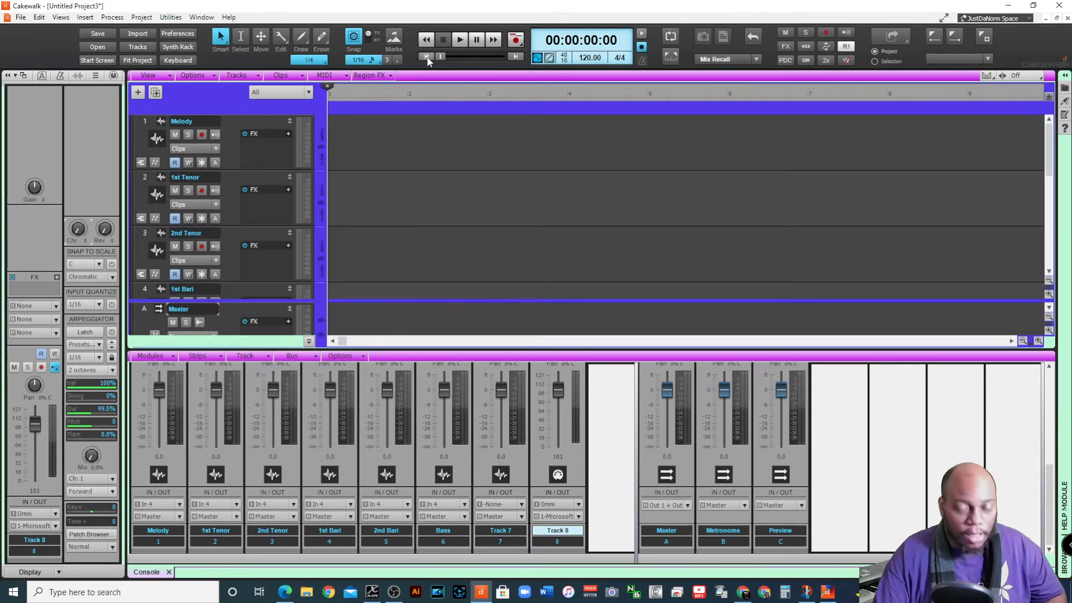
click(201, 135)
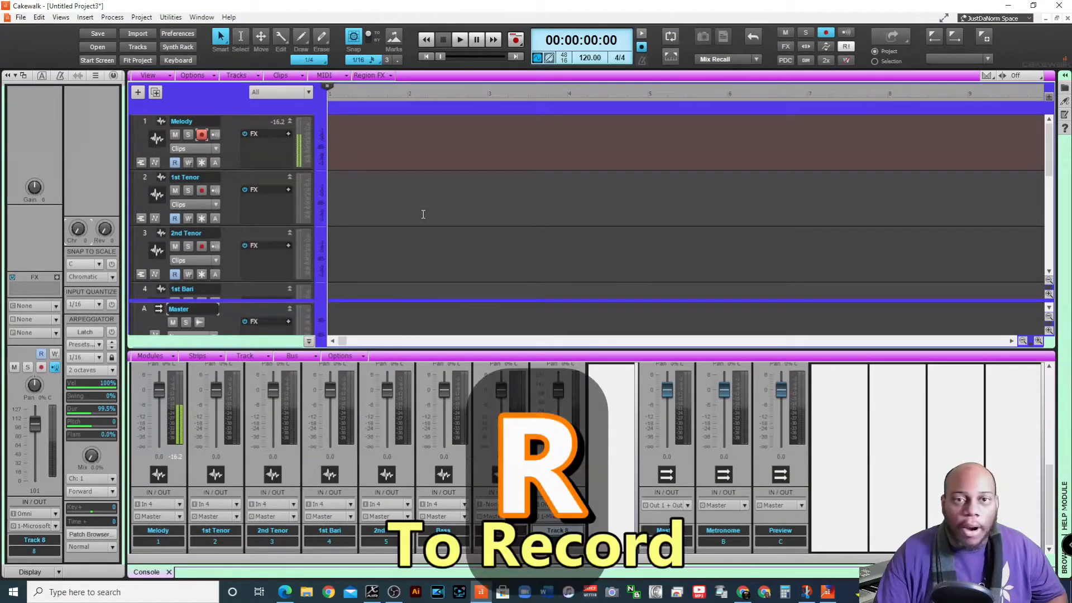
key(r)
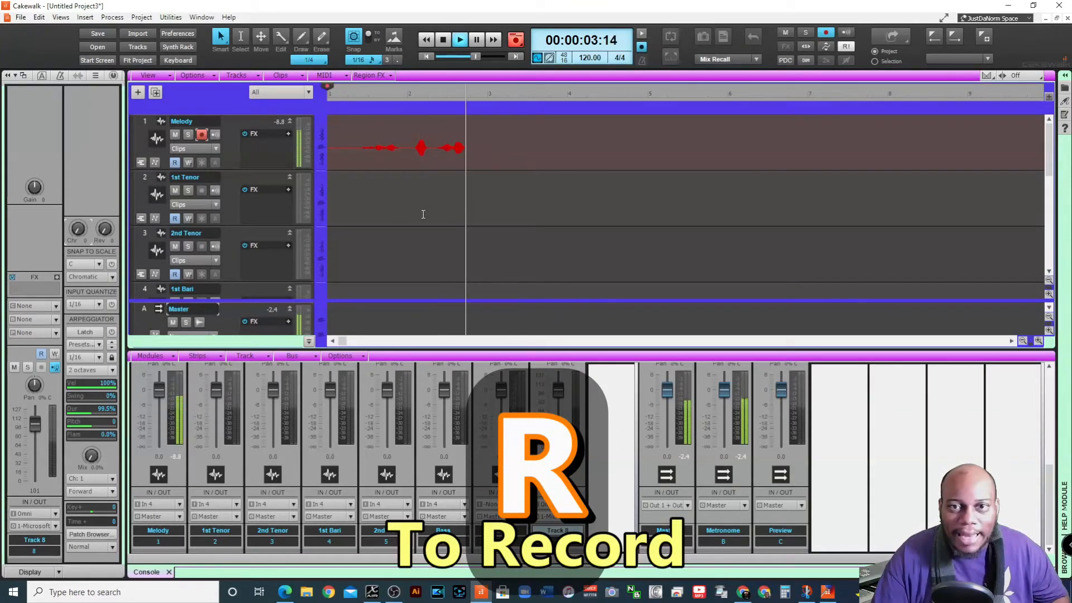
key(space)
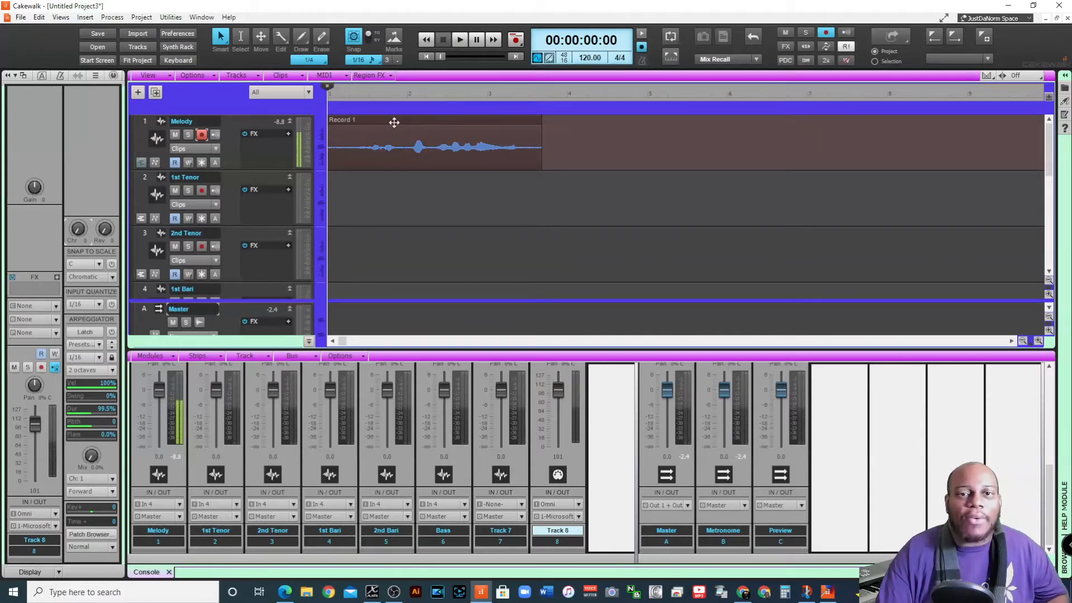
Copy the Melody clip, paste it onto the 1st Tenor track at the project start, and undo the paste
click(394, 122)
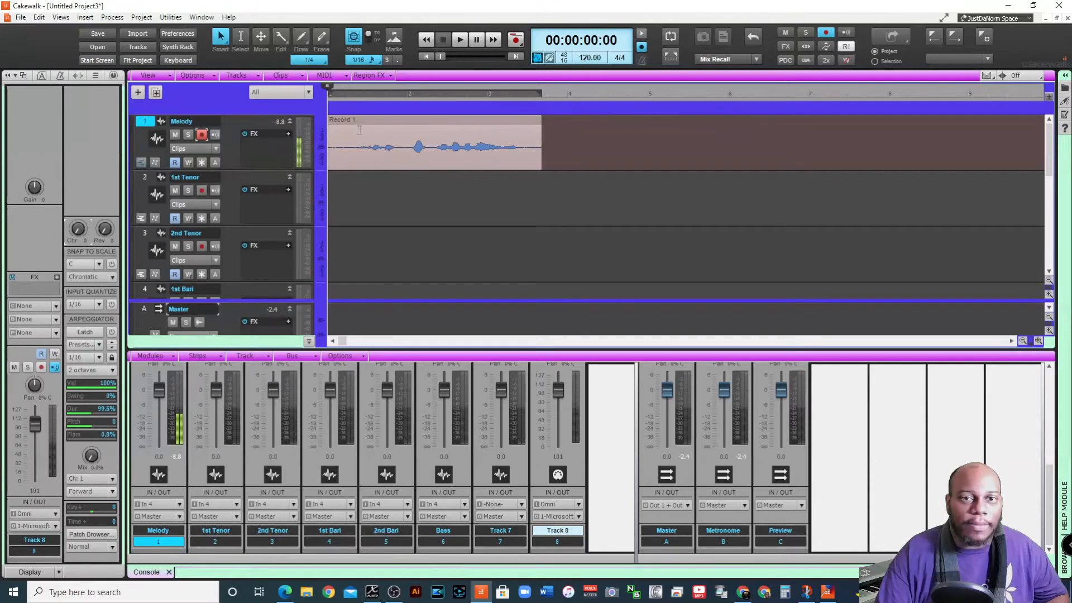
key(ctrl+c)
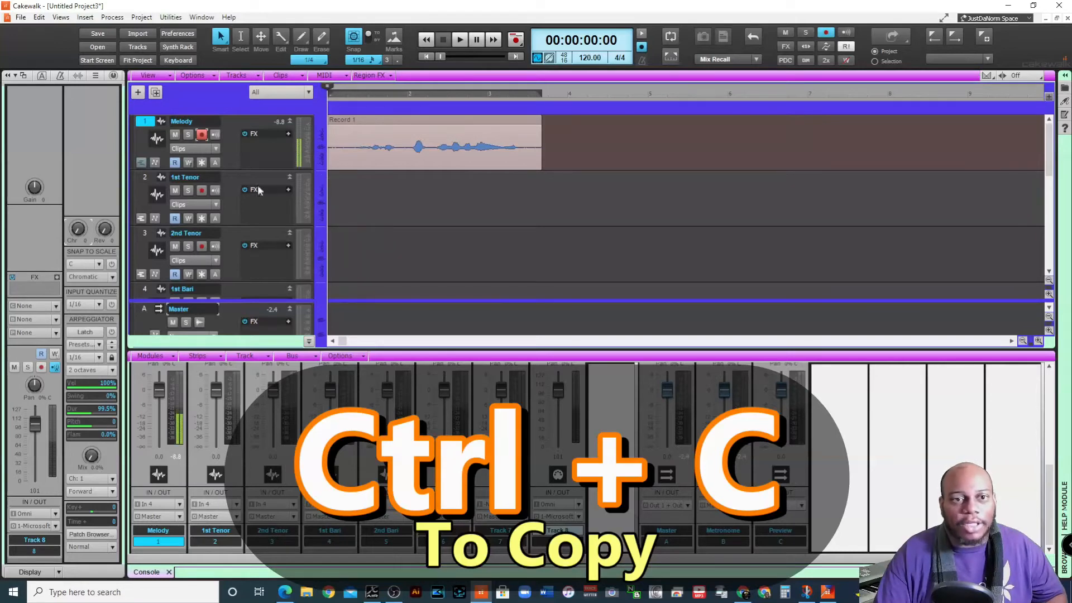
click(142, 180)
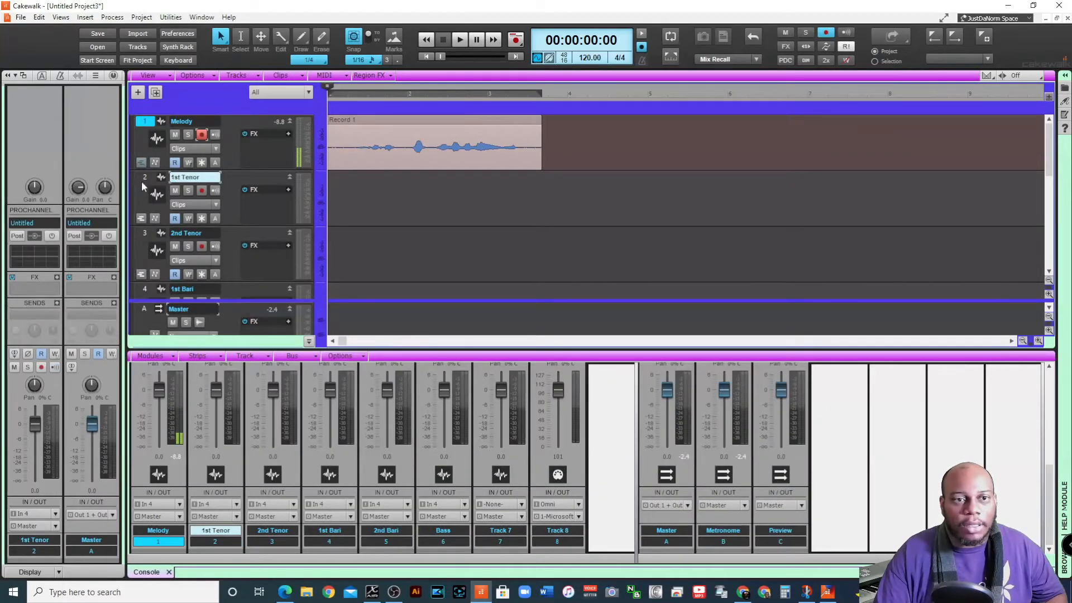
click(141, 180)
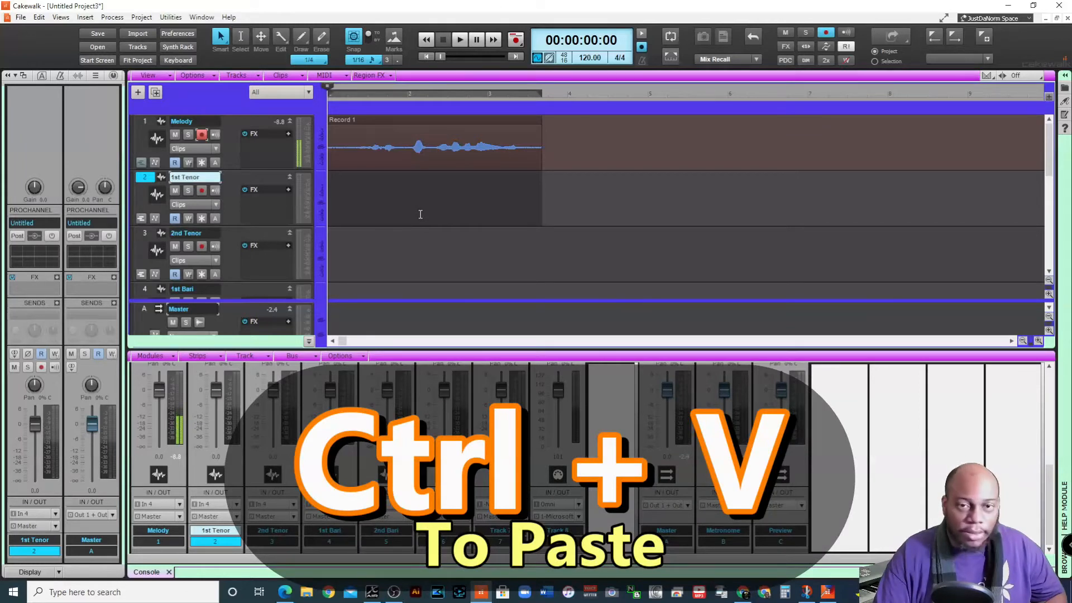
key(ctrl+v)
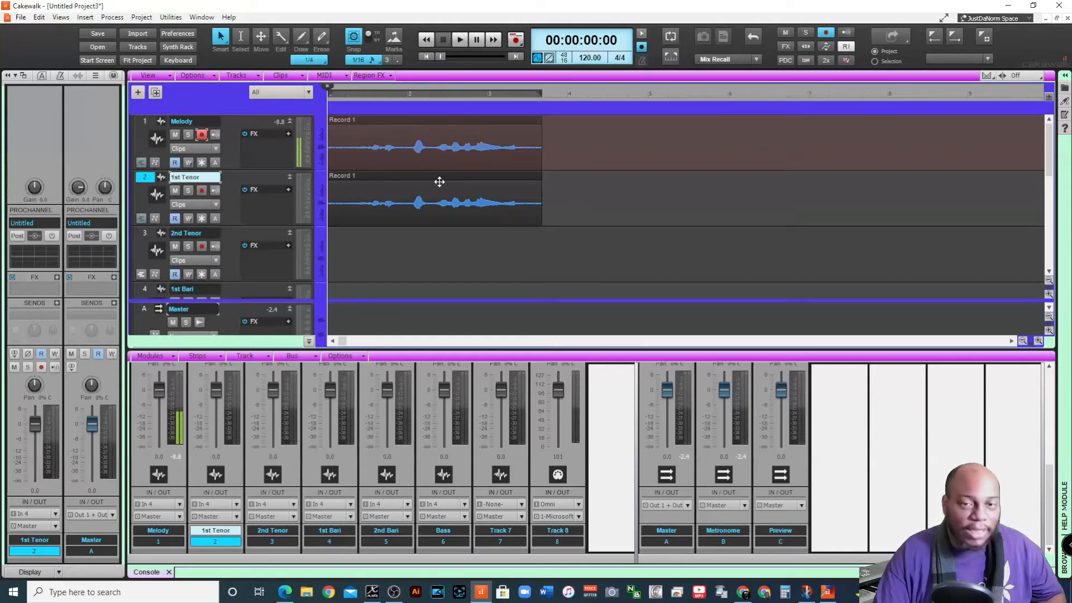
key(ctrl+z)
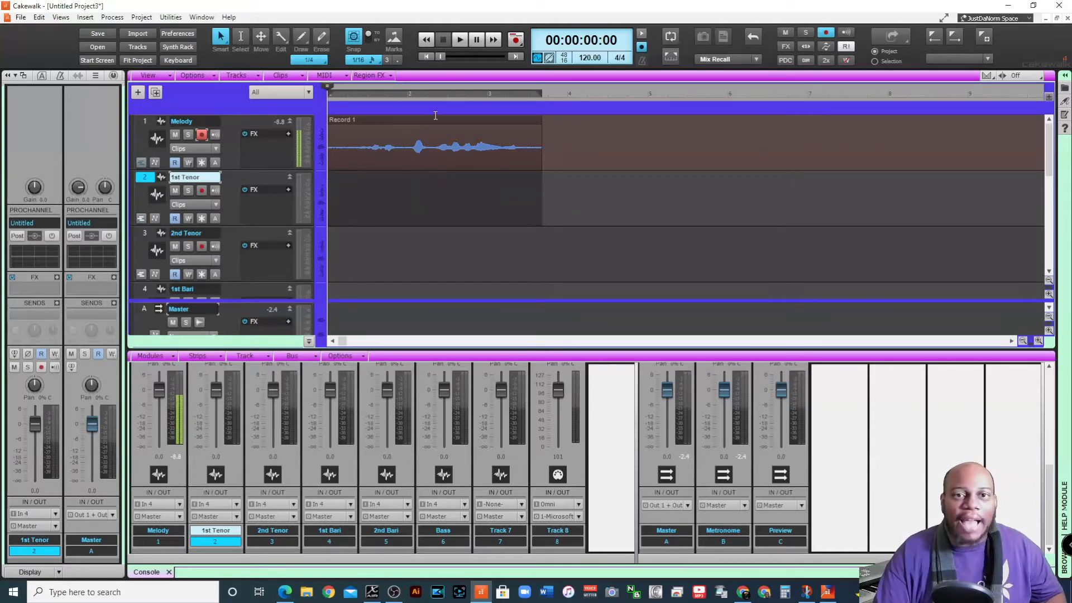
Cut the clip from the Melody track and paste it onto the 1st Tenor track at the project start
click(417, 124)
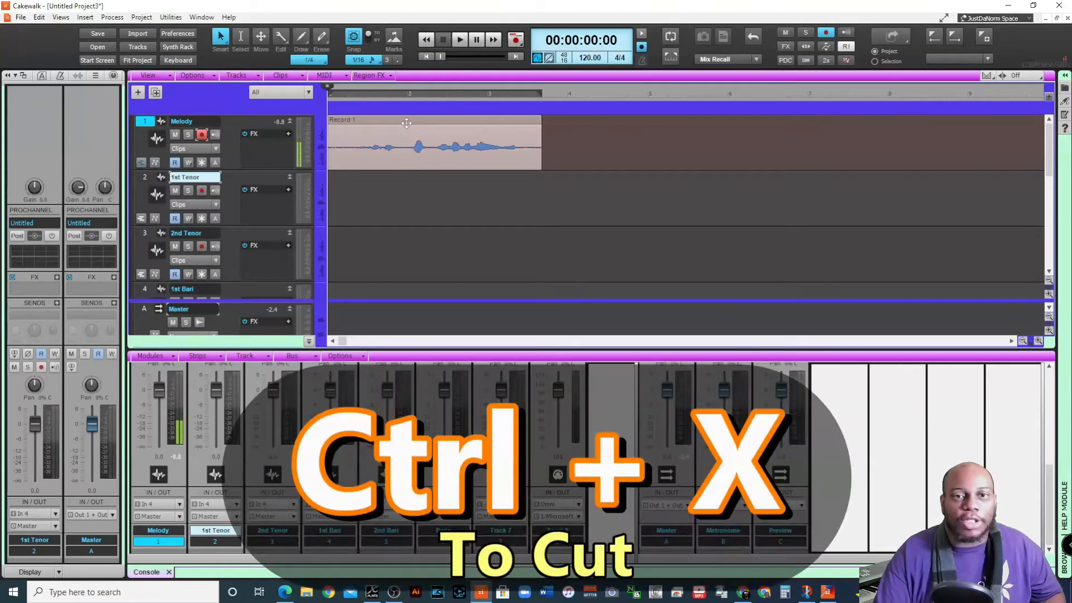
key(ctrl+x)
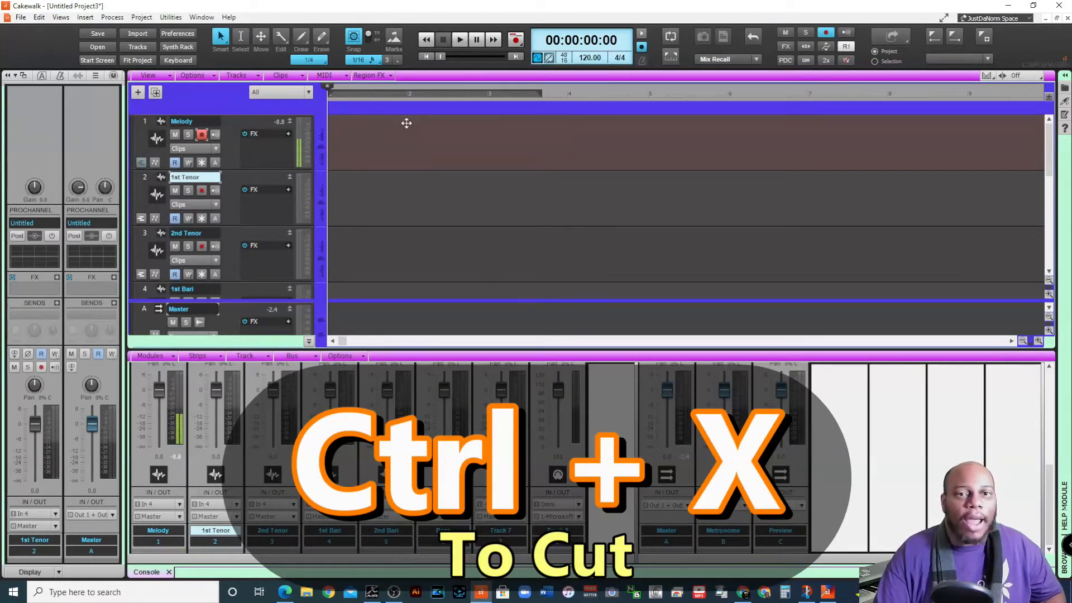
click(344, 186)
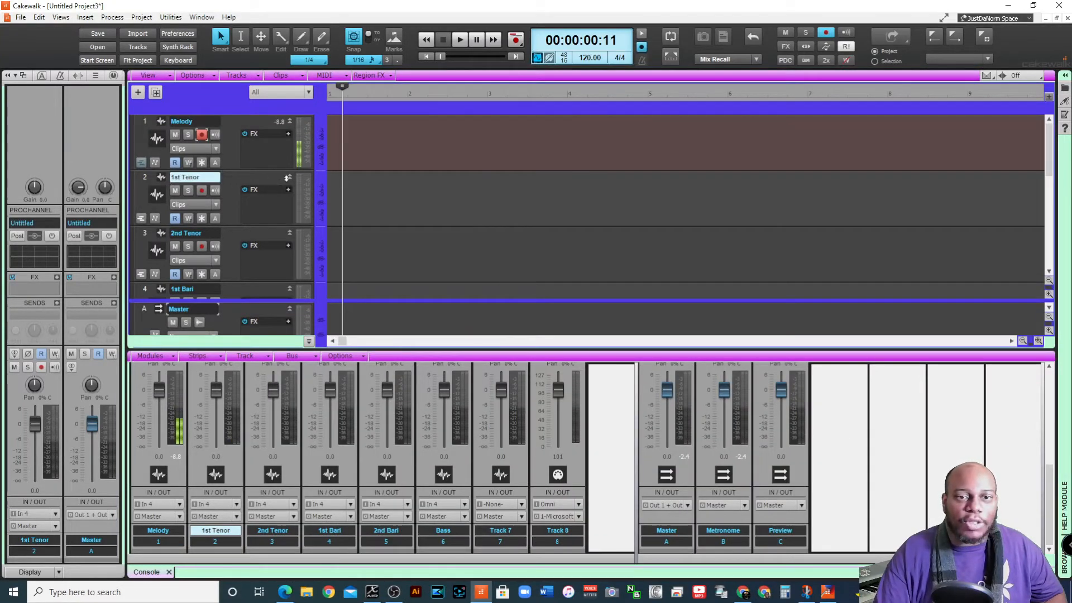
click(427, 55)
key(ctrl+v)
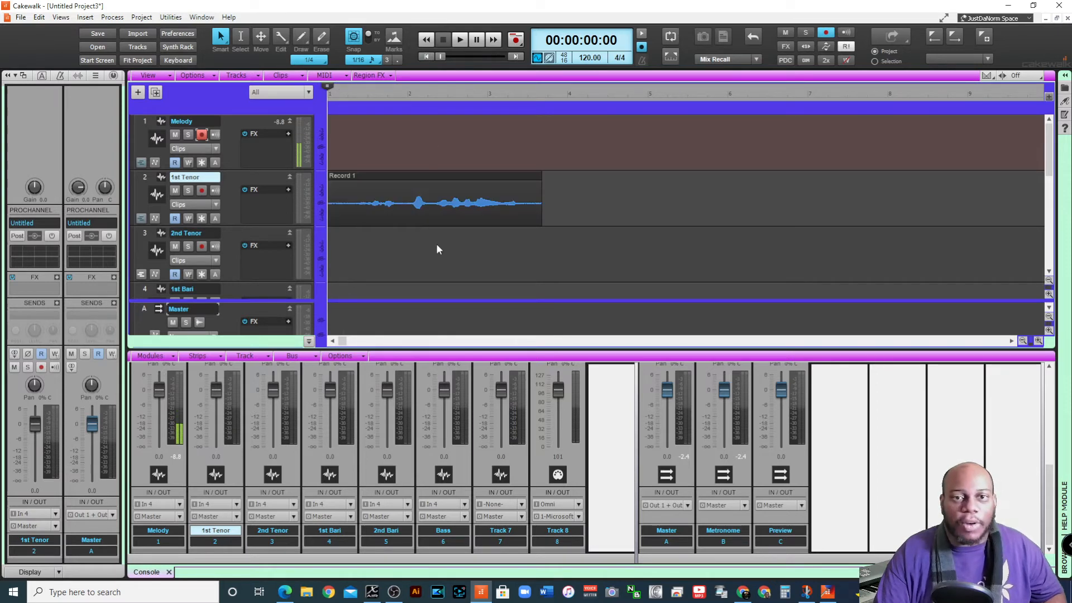
Undo the clip move, the recording and the insertion of the MIDI track below Track 7
key(ctrl+z)
key(ctrl+z)
key(ctrl+z)
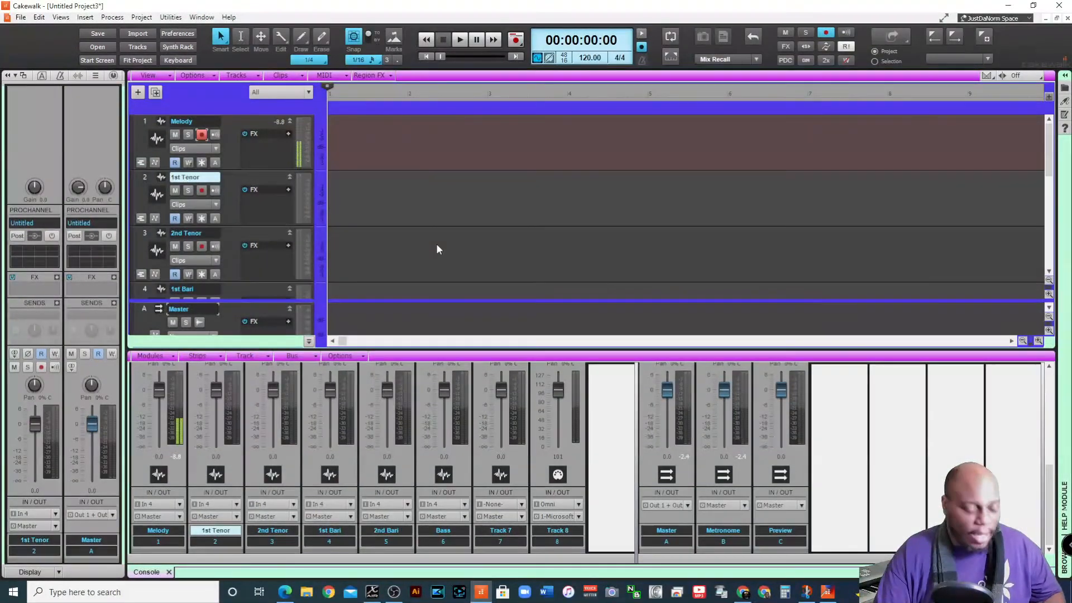
key(ctrl+z)
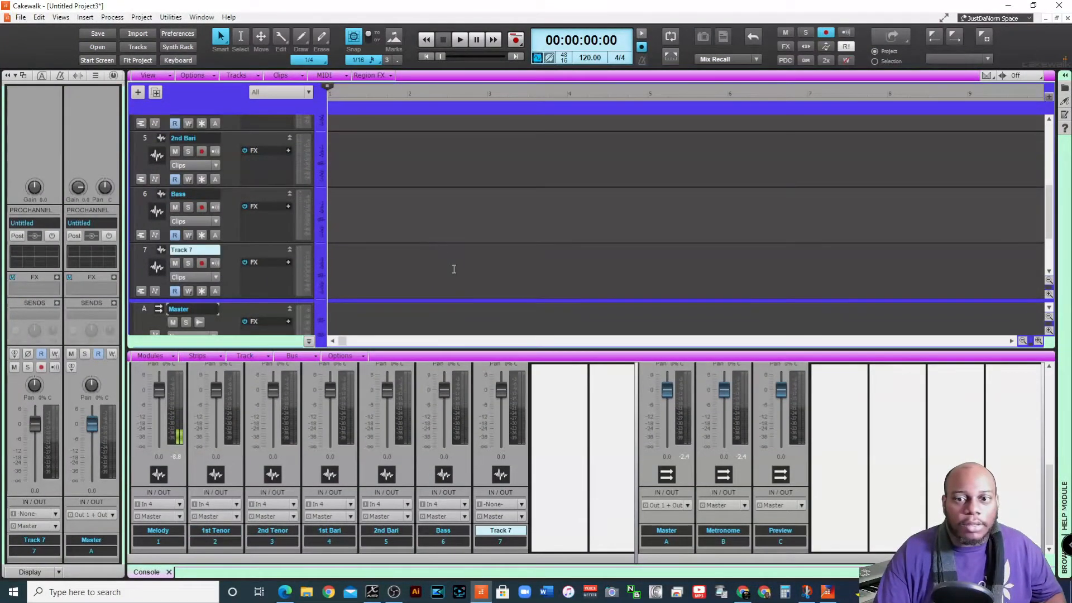
Redo the undone edits to restore the MIDI track and the recorded clip on the 1st Tenor track
key(ctrl+y)
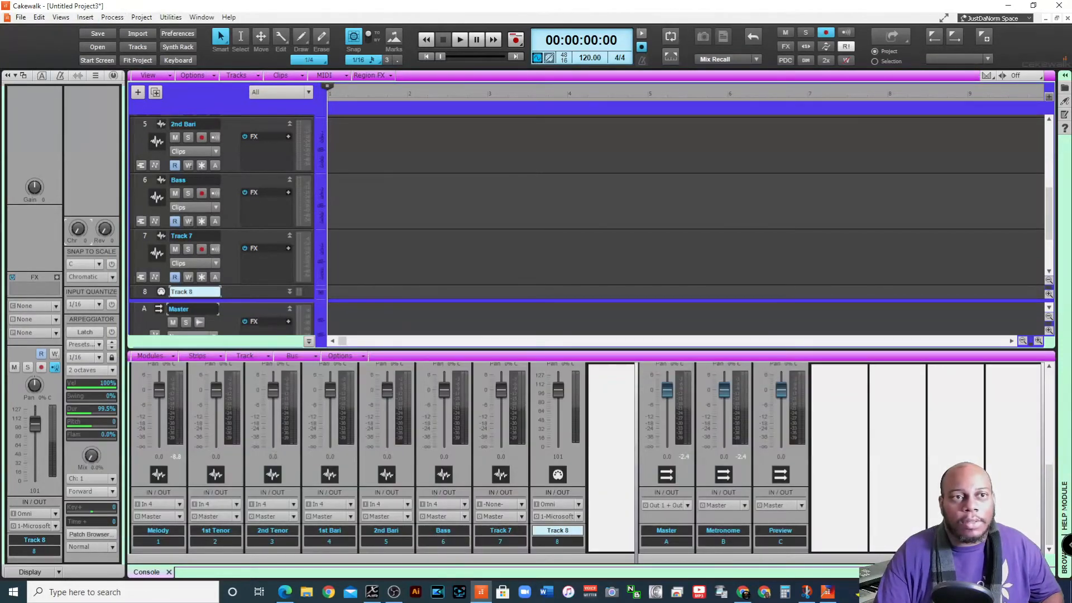
click(39, 18)
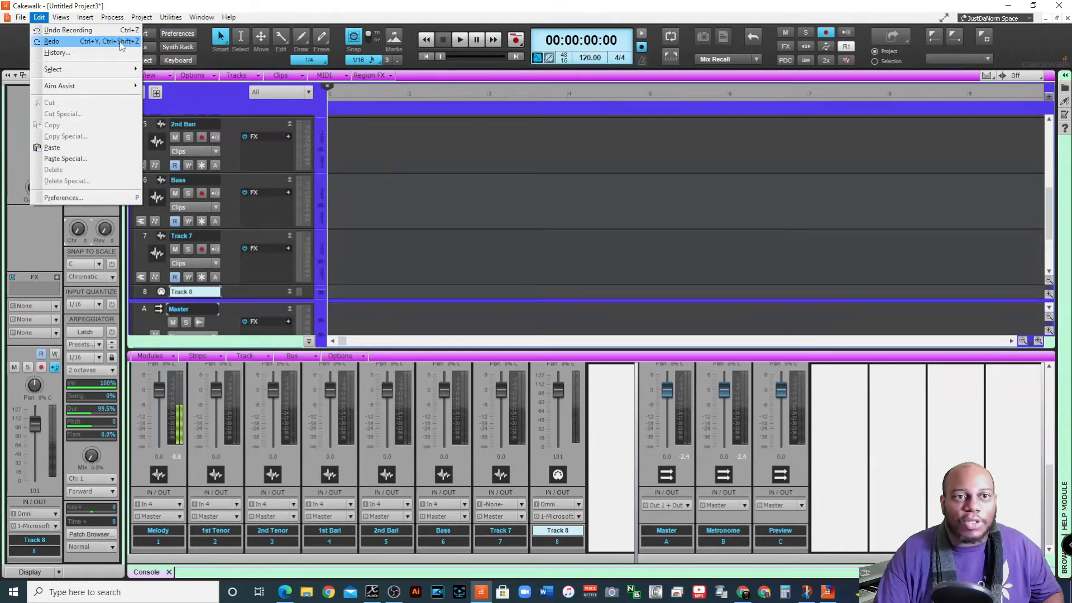
click(71, 41)
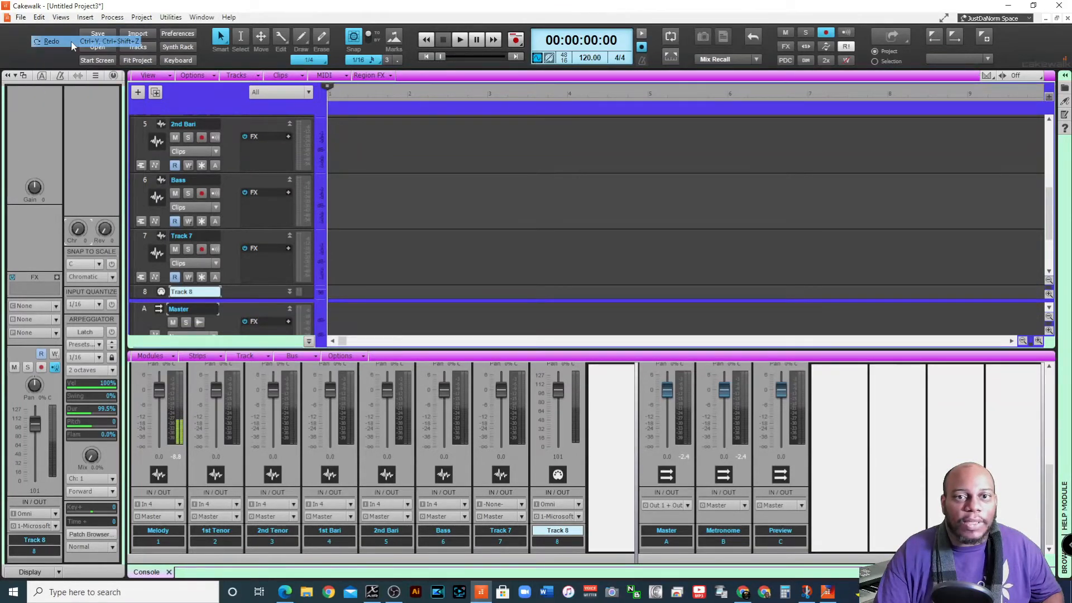
click(38, 17)
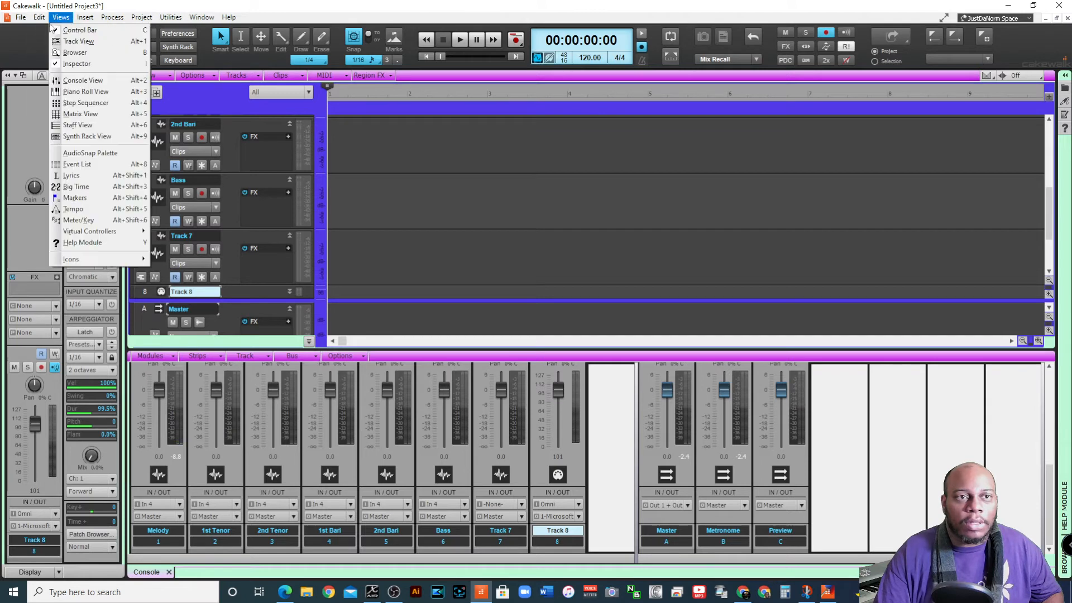
click(427, 205)
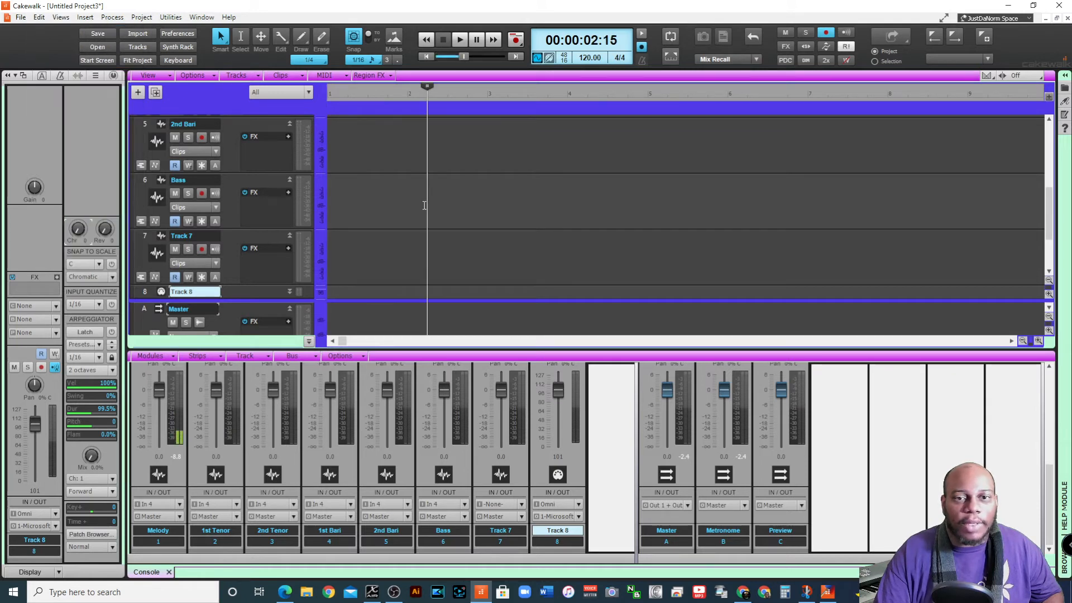
scroll(391, 195, up, 3)
scroll(384, 195, up, 1)
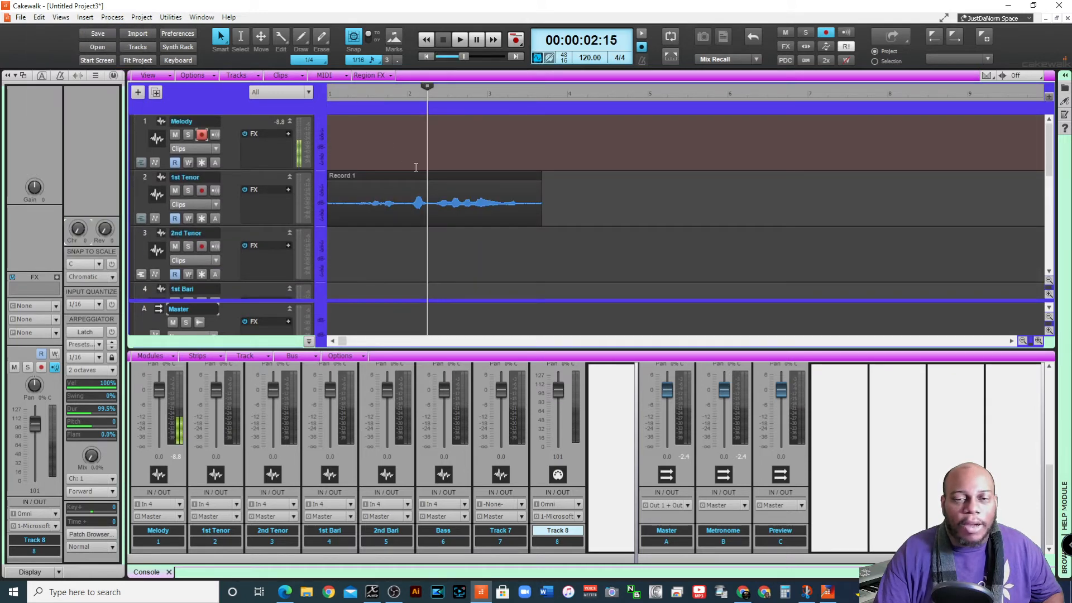
Disarm the Melody track, duplicate the 1st Tenor clip onto it at the same start time, and play both clips
click(388, 181)
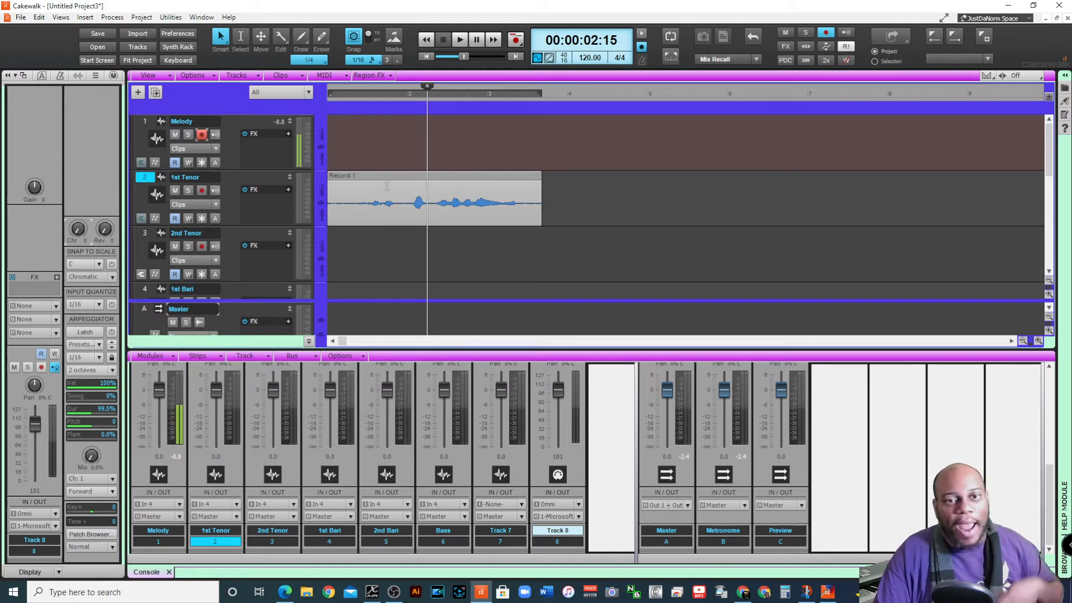
click(202, 135)
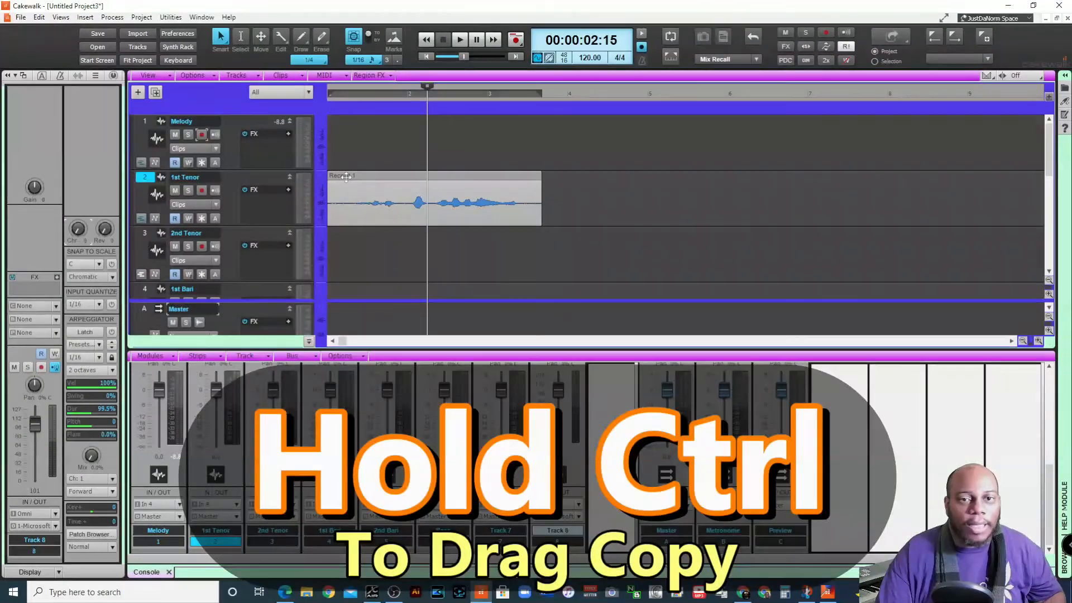
drag(346, 177, 345, 155)
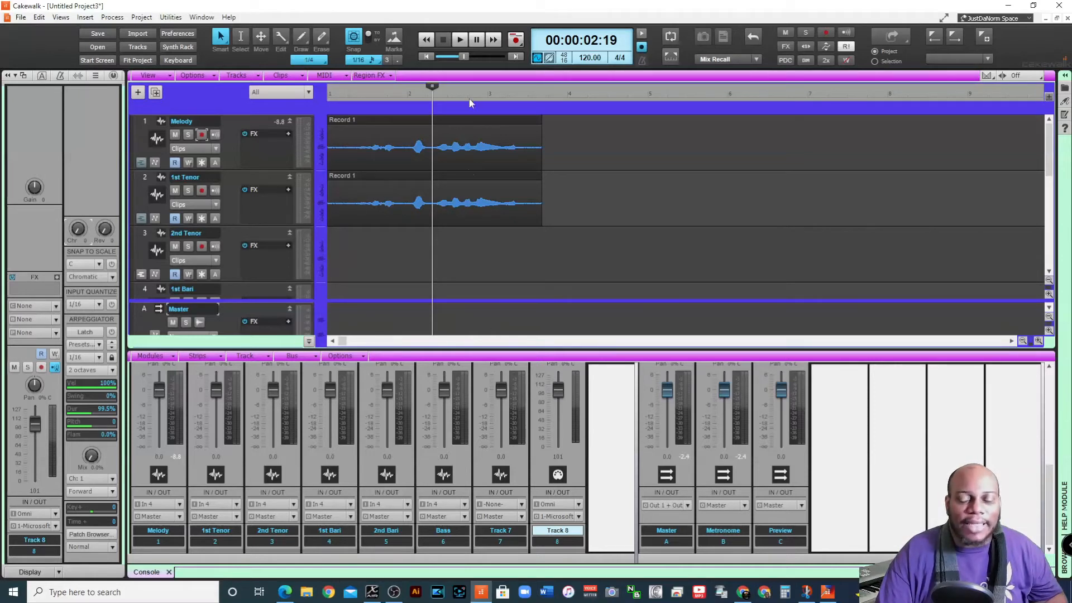
key(space)
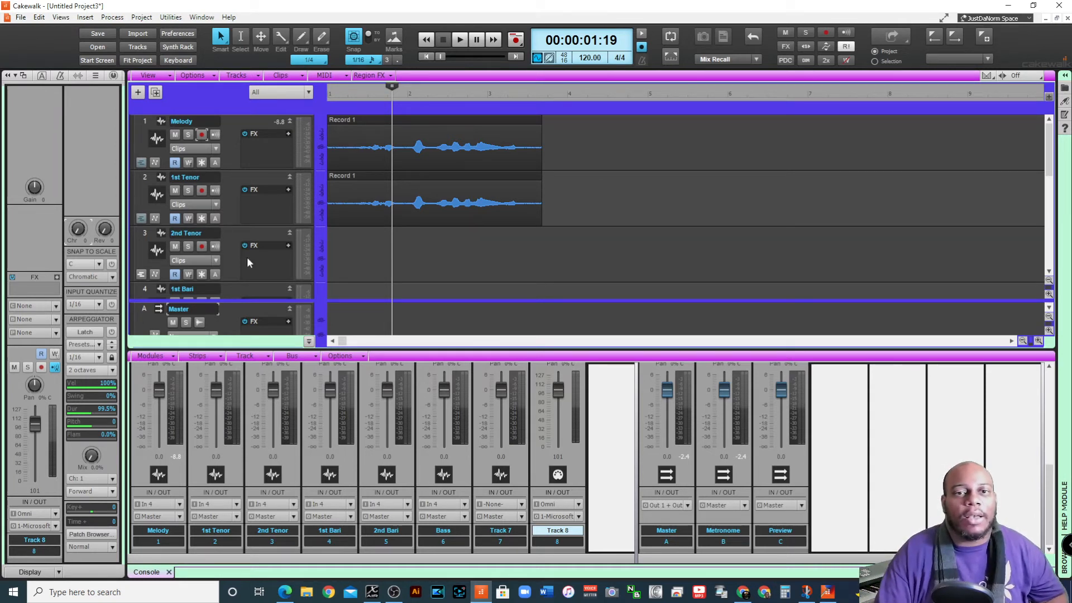
Copy the Melody clip with Copy Special, including track events, track/bus automation, tempo changes and meter/key changes
click(441, 120)
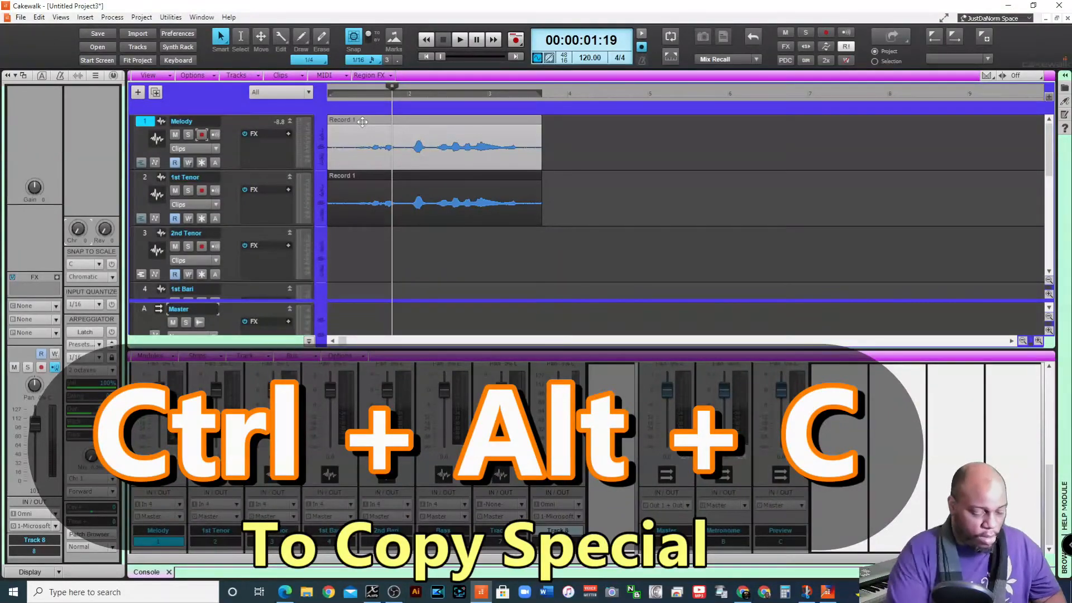
key(ctrl+alt+c)
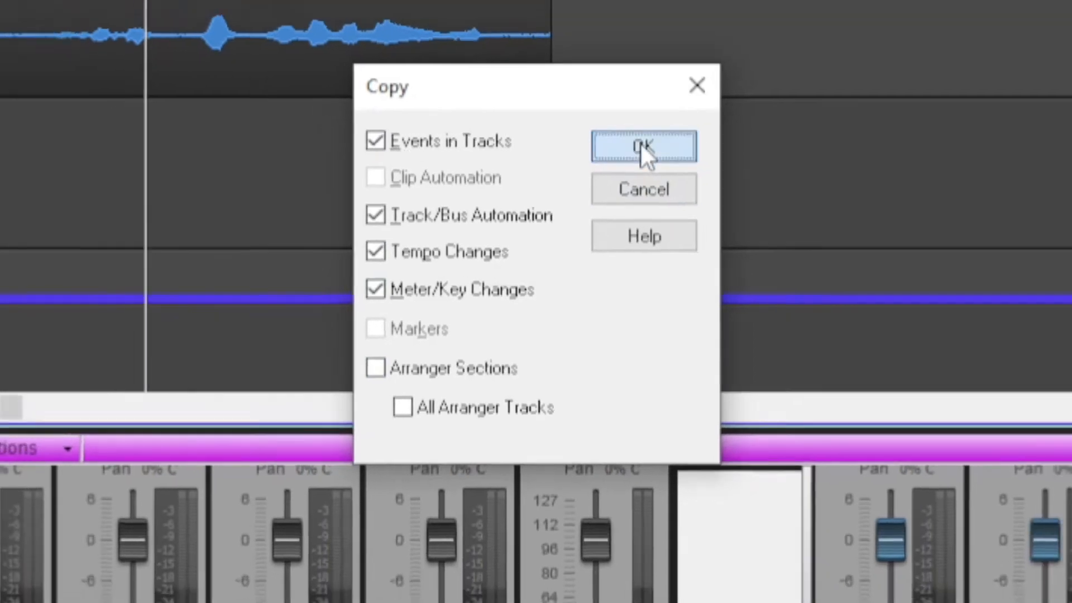
click(651, 134)
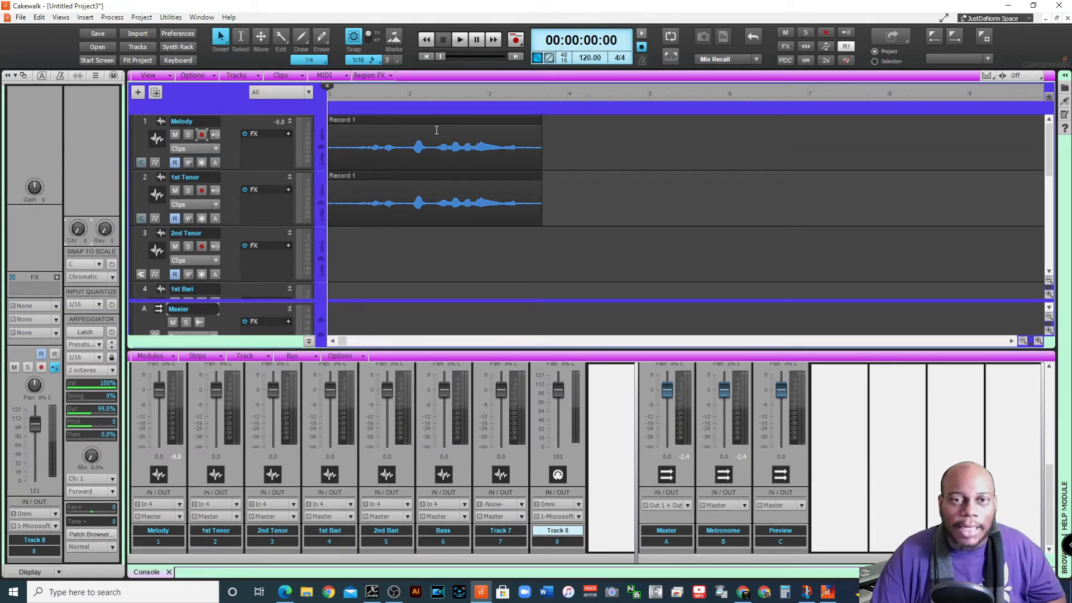
Use Paste Special to paste 5 repetitions of the clip onto track 3, 2nd Tenor, starting at 1:01:000
click(144, 233)
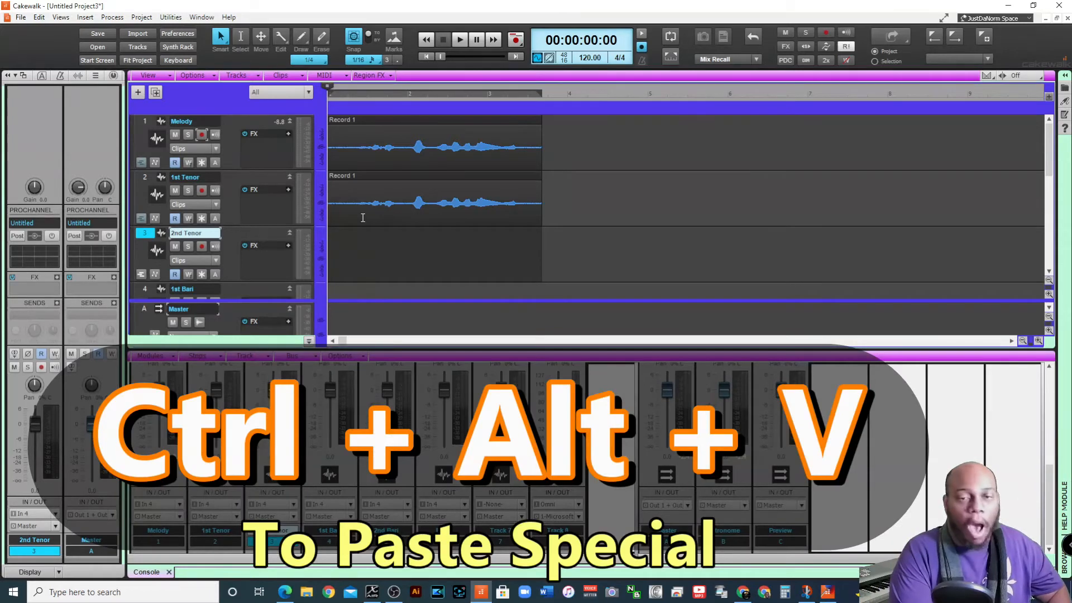
key(ctrl+alt+v)
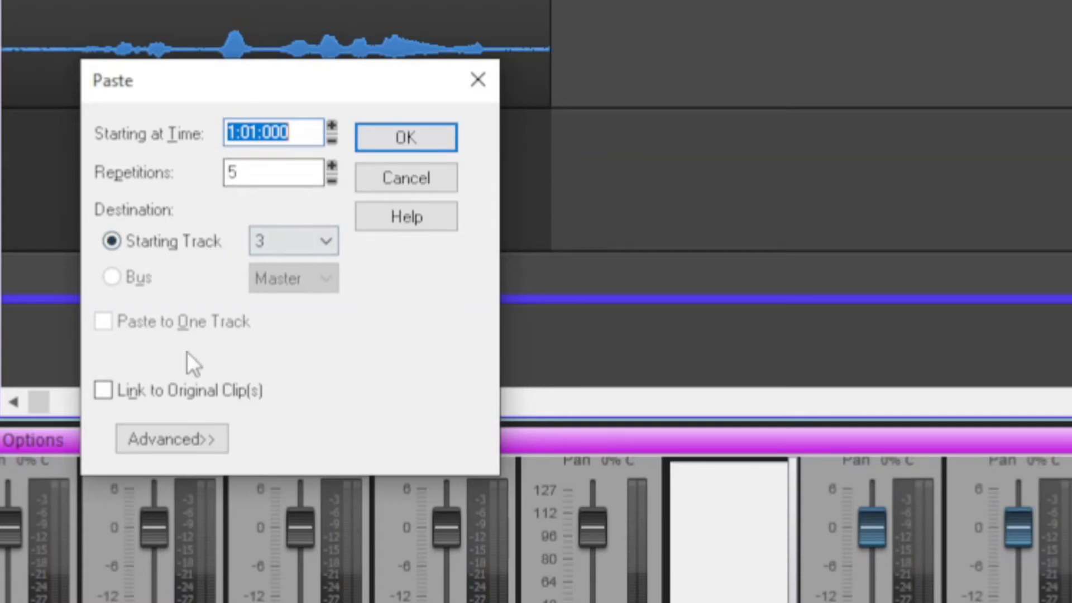
click(406, 135)
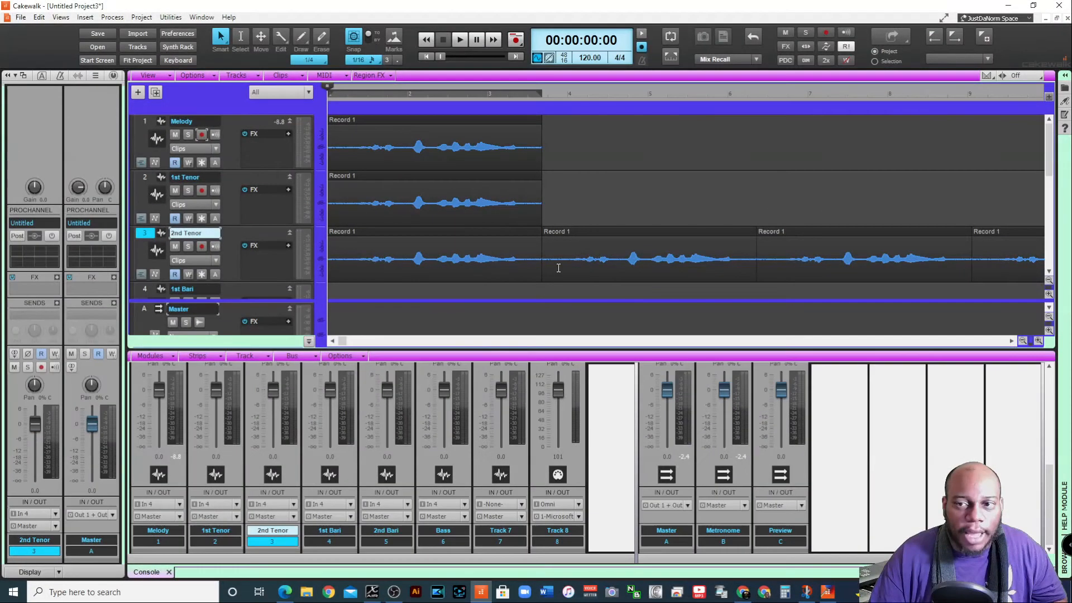
mouse_move(342, 341)
mouse_down()
mouse_move(615, 334)
mouse_move(456, 330)
mouse_move(346, 313)
mouse_move(787, 318)
mouse_move(344, 321)
mouse_up()
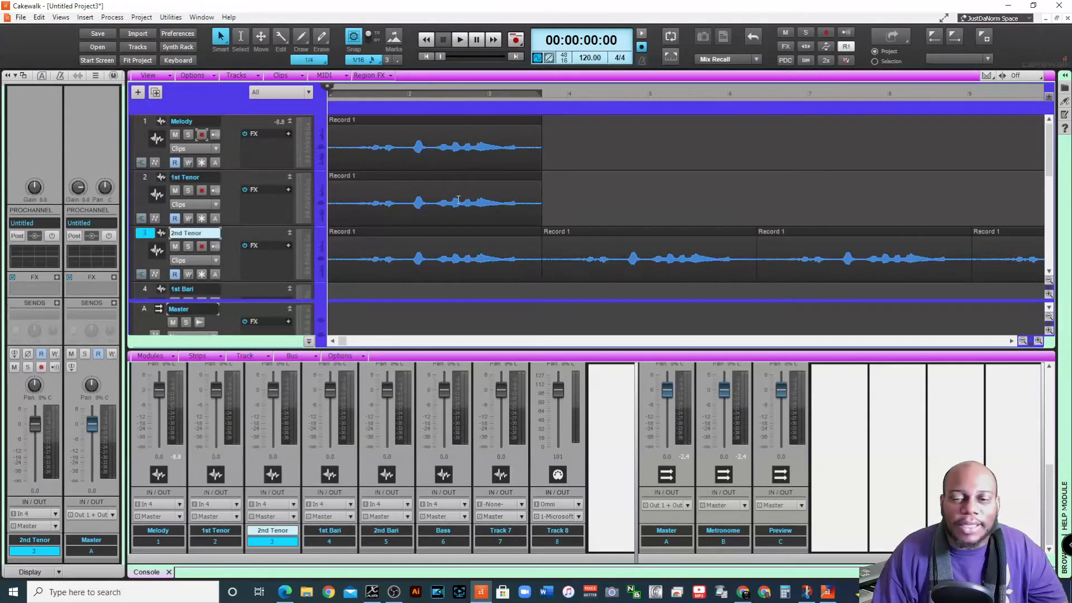
Delete the short clips at the project start on the Melody, 1st Tenor and 2nd Tenor tracks and clear the selection
click(383, 125)
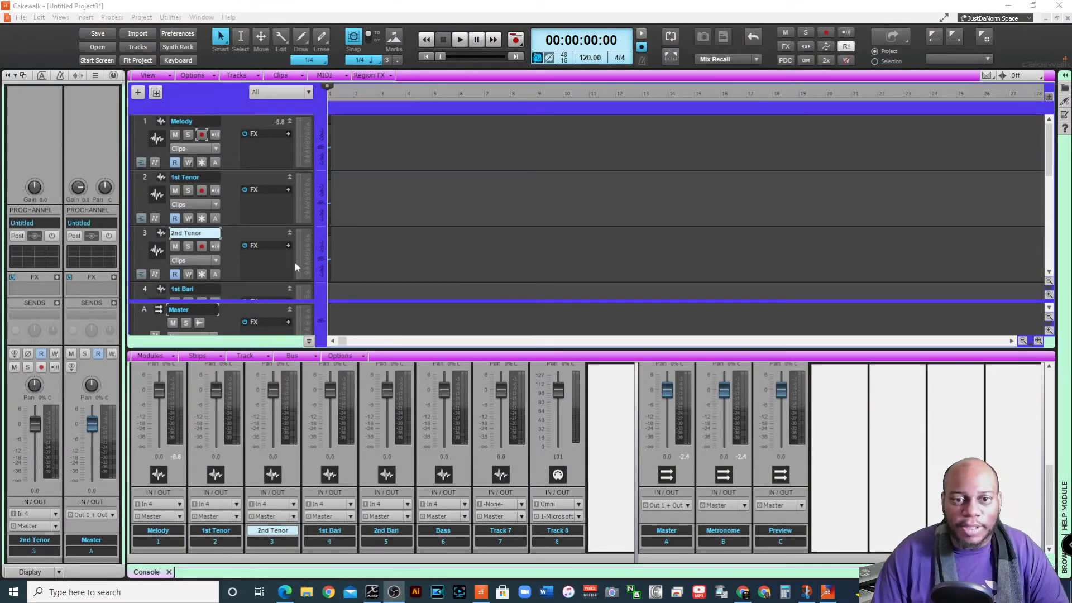
click(1039, 340)
click(1038, 342)
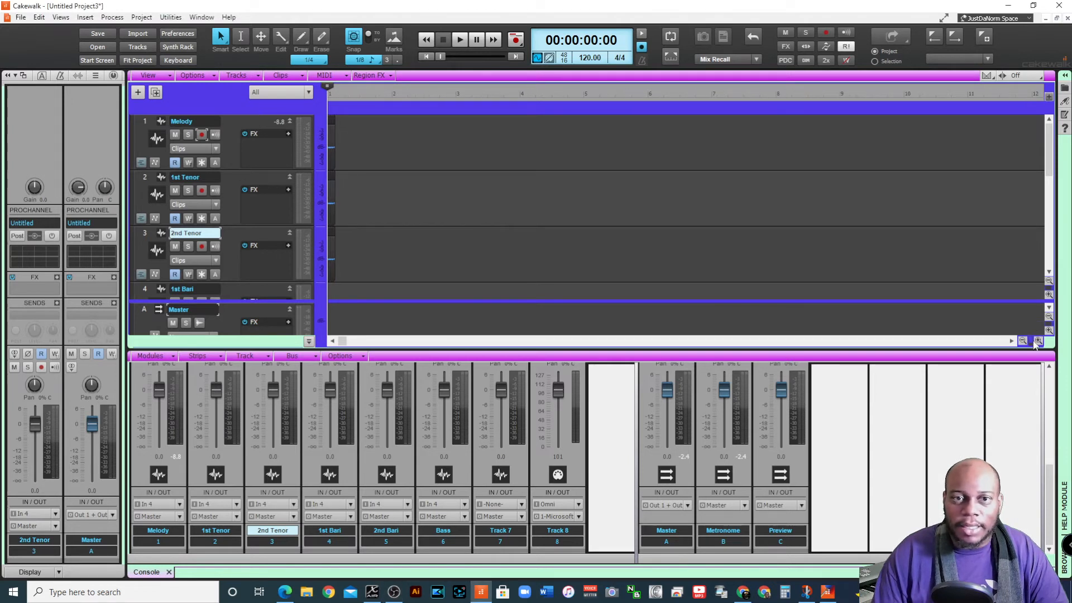
drag(415, 145, 303, 273)
key(Delete)
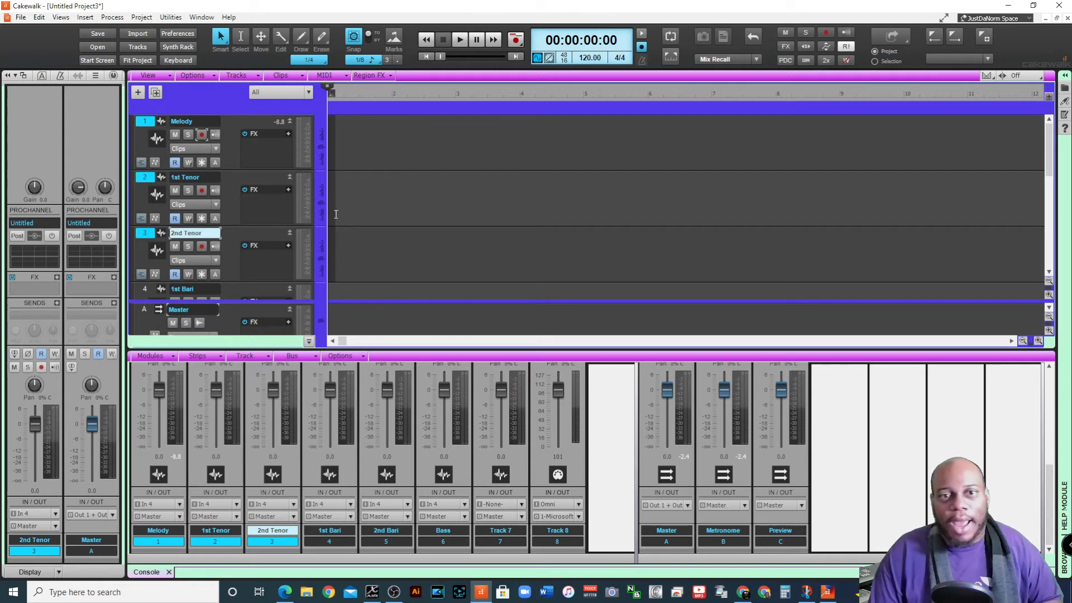
click(351, 146)
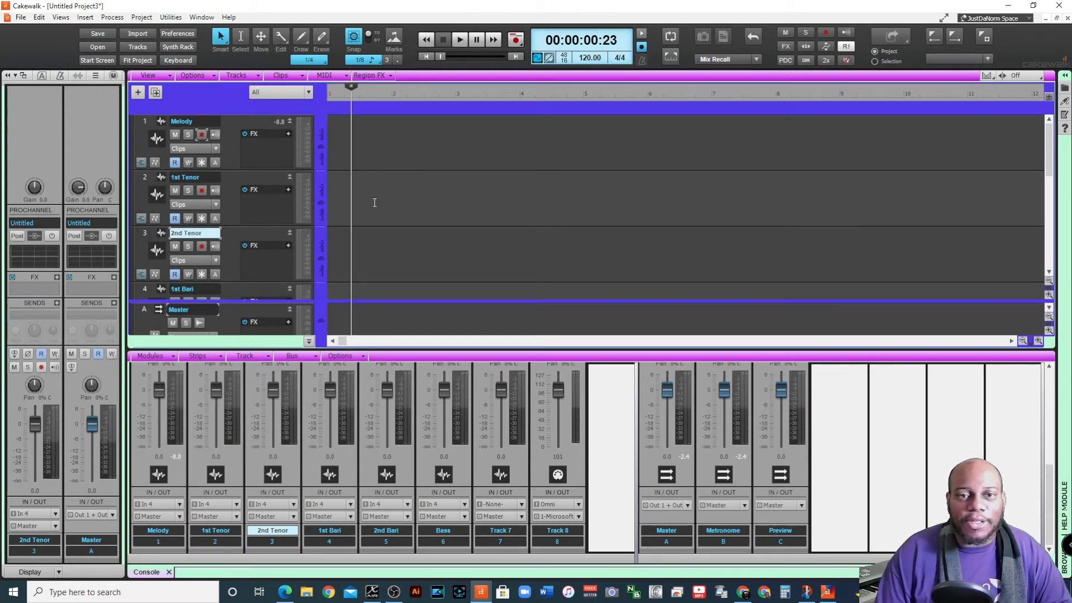
Return to the project start and arm the Melody track for recording
click(426, 56)
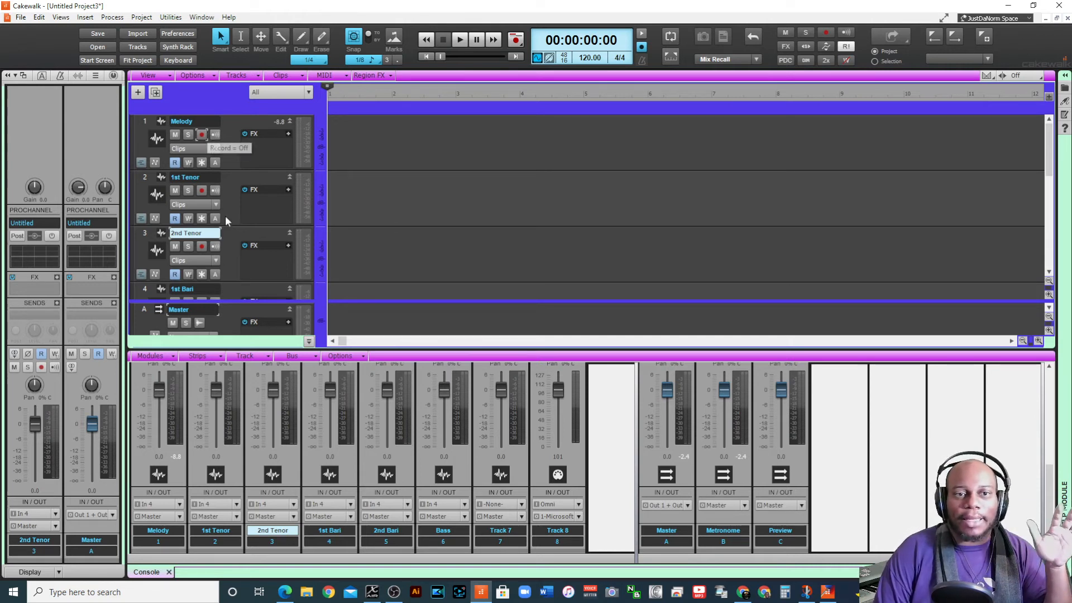
click(202, 135)
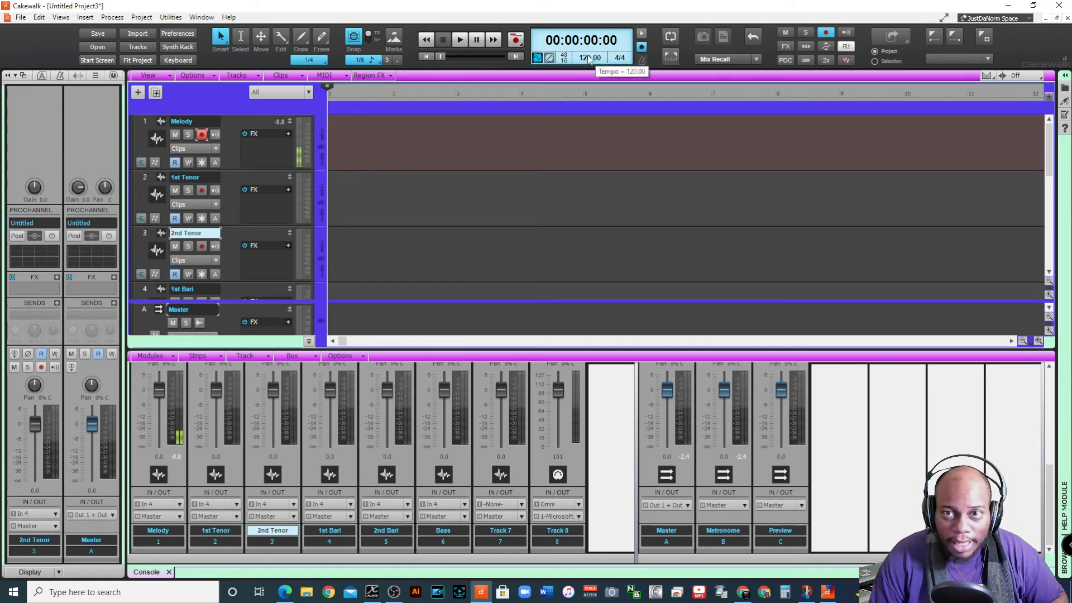
Record a vocal take on the armed Melody track and play back the beginning of it
key(r)
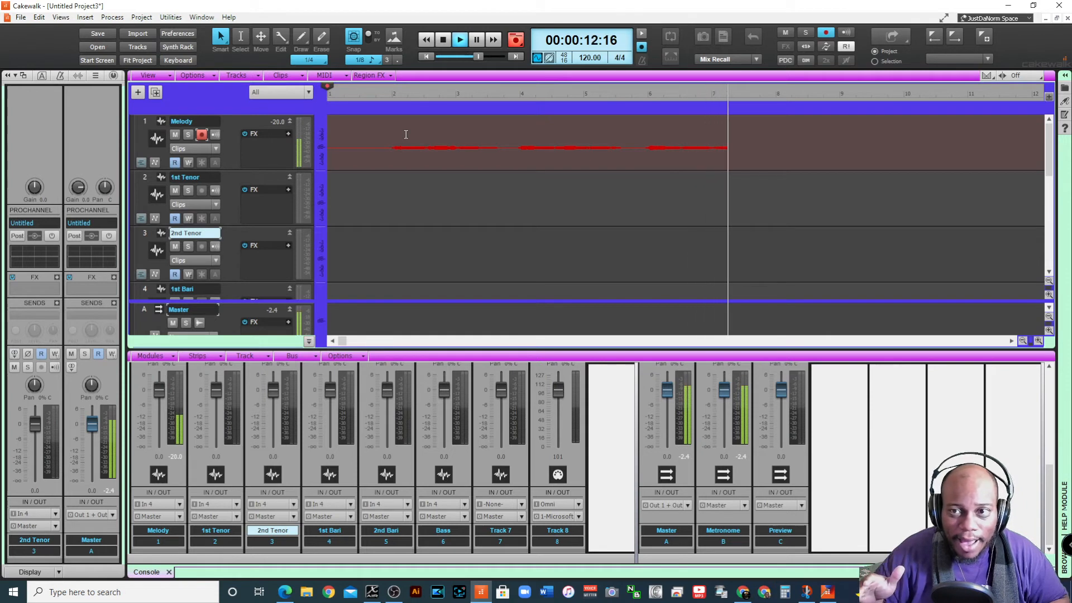
key(space)
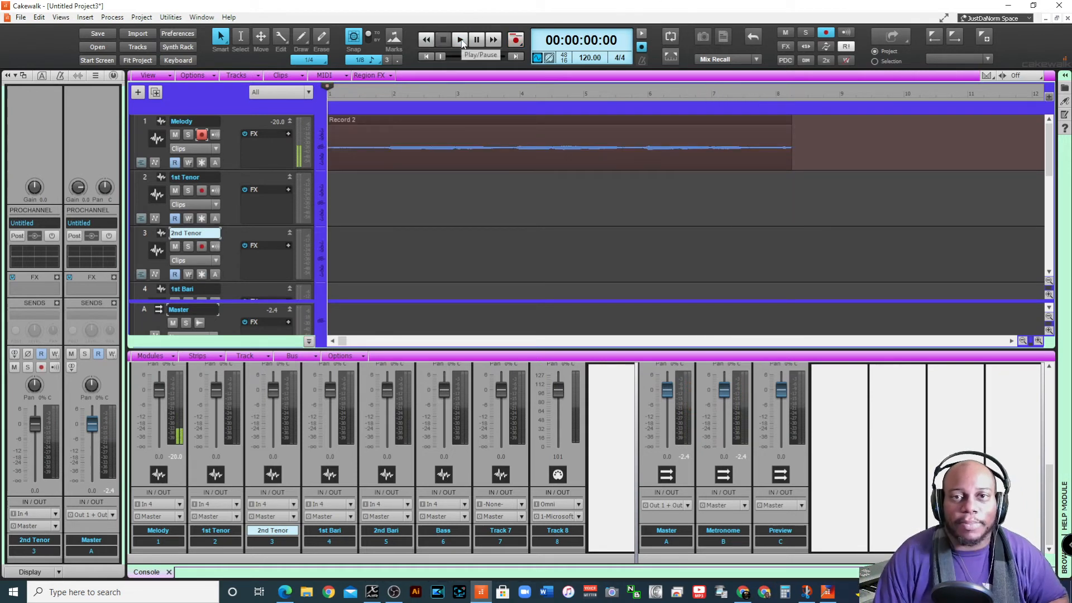
click(461, 40)
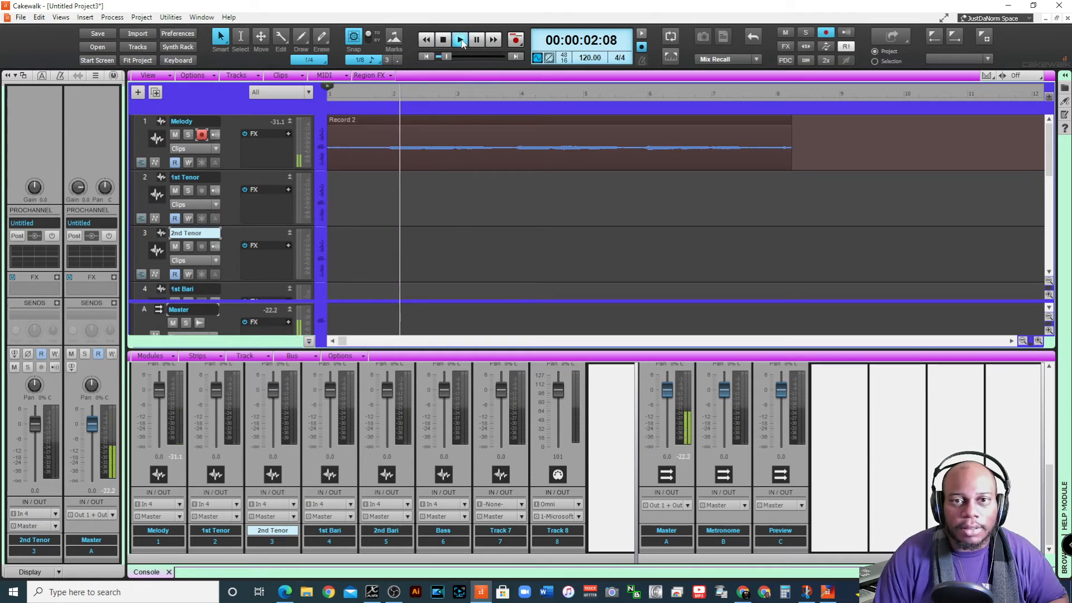
click(461, 40)
Apply the 6dB Boost gain preset to the recorded Melody clip and listen to the result
click(441, 123)
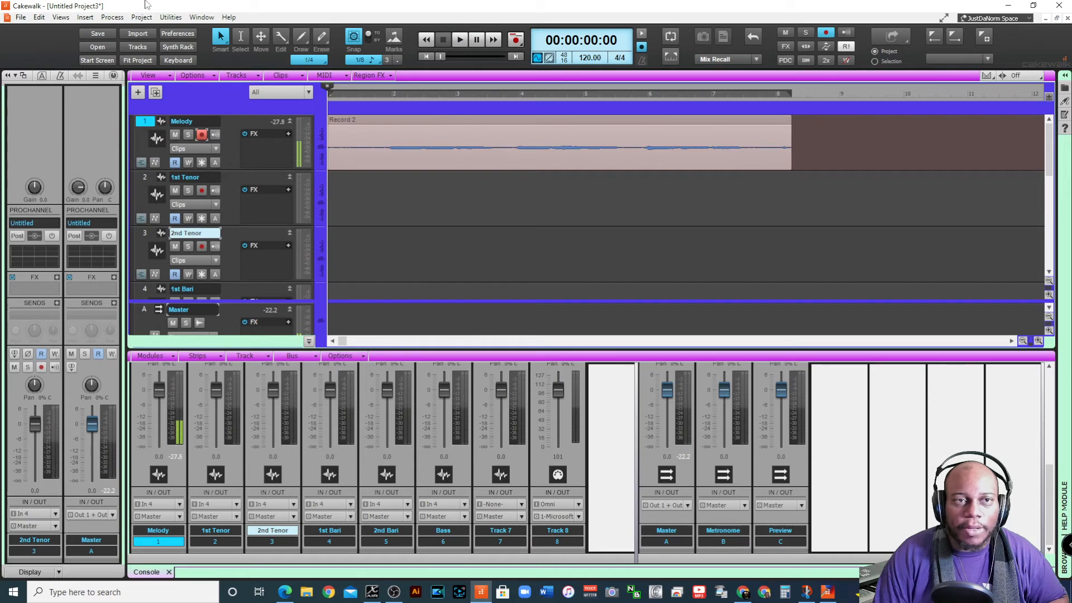
click(116, 19)
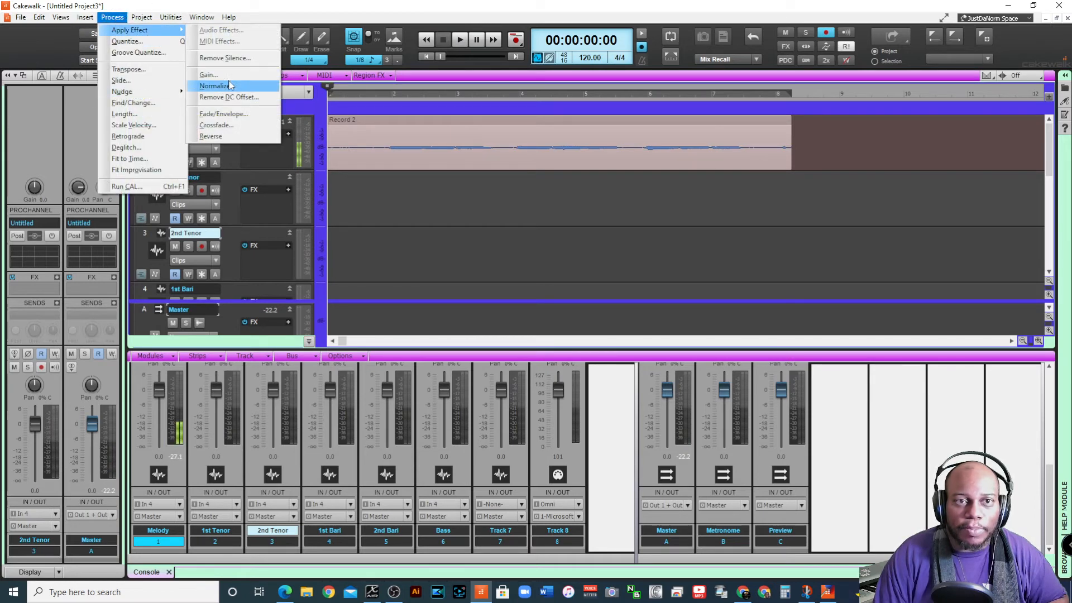
click(208, 74)
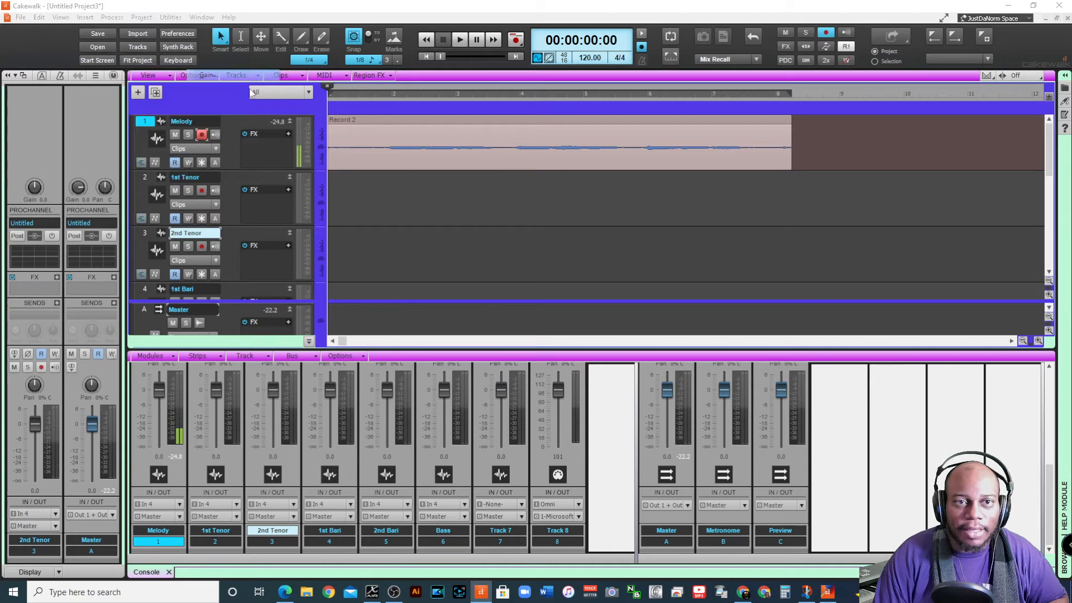
click(536, 193)
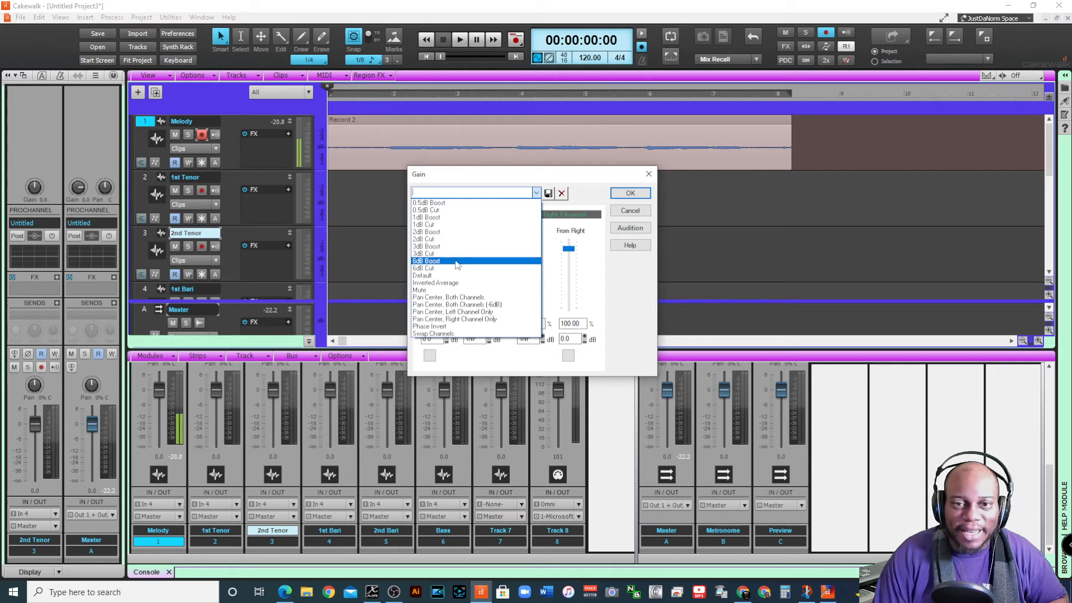
click(458, 261)
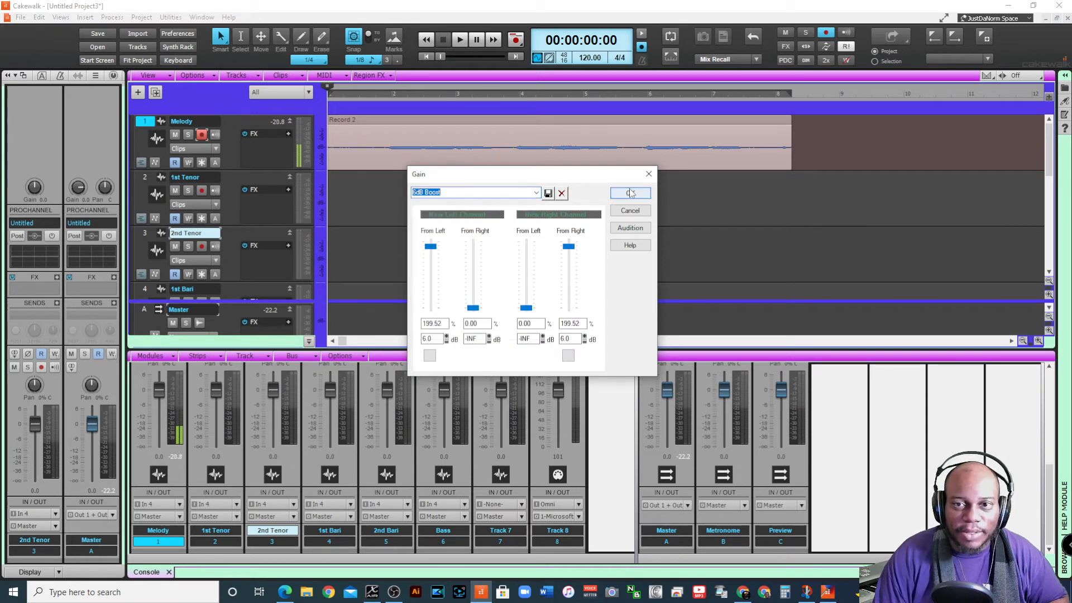
click(630, 193)
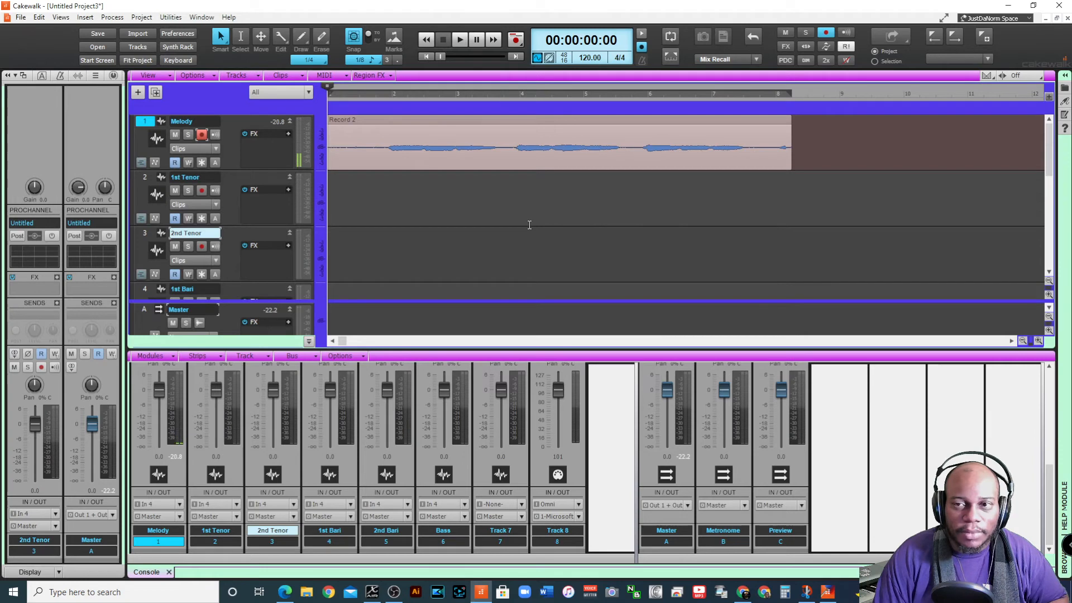
click(468, 49)
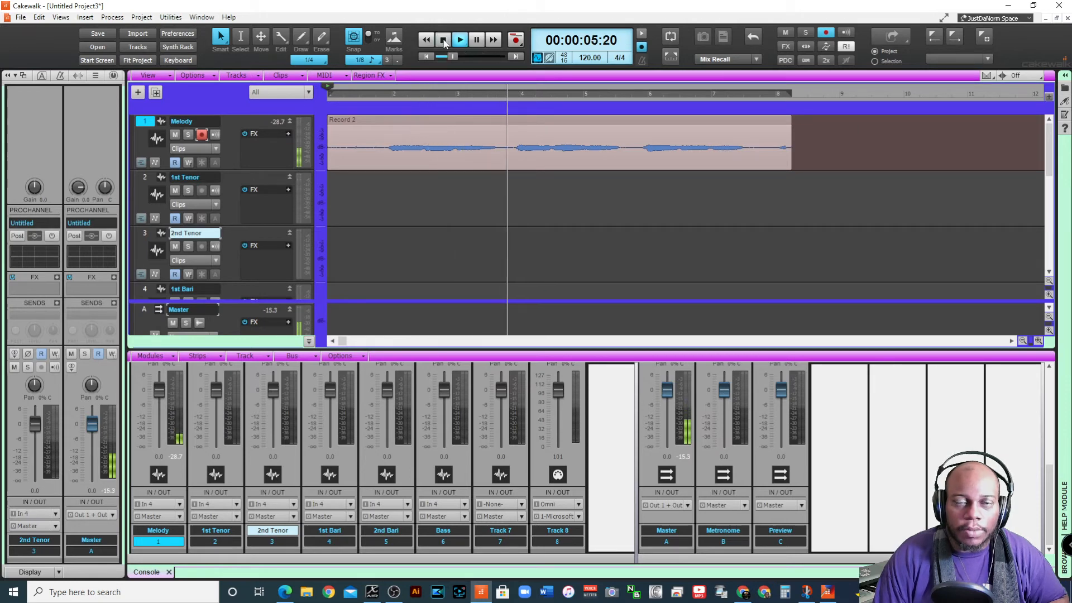
click(444, 40)
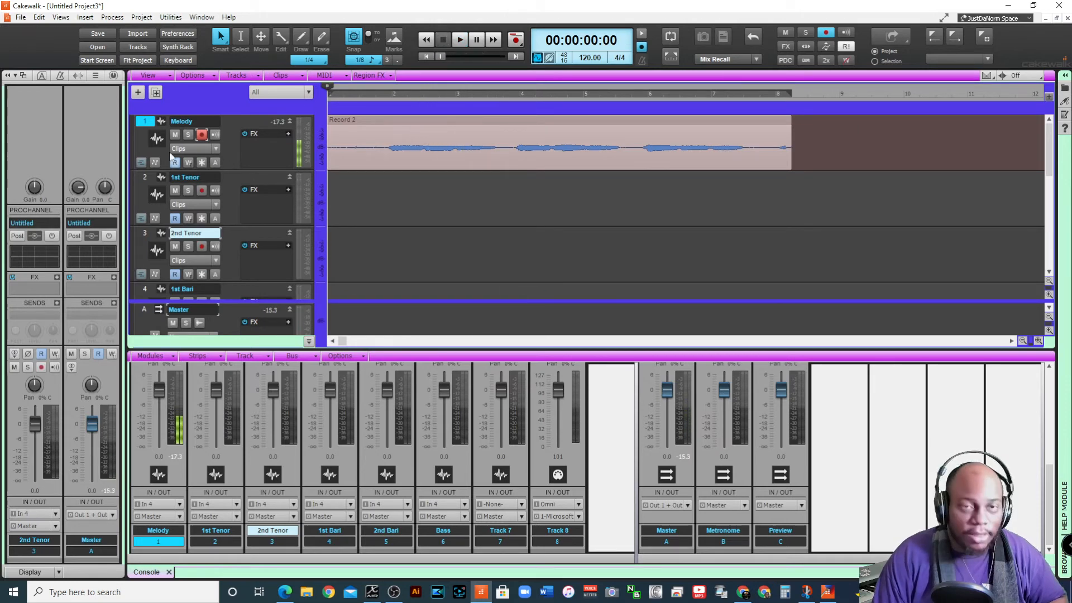
Insert one Default (TTS-1) instrument track with Omni input between the Melody and 1st Tenor tracks
click(243, 177)
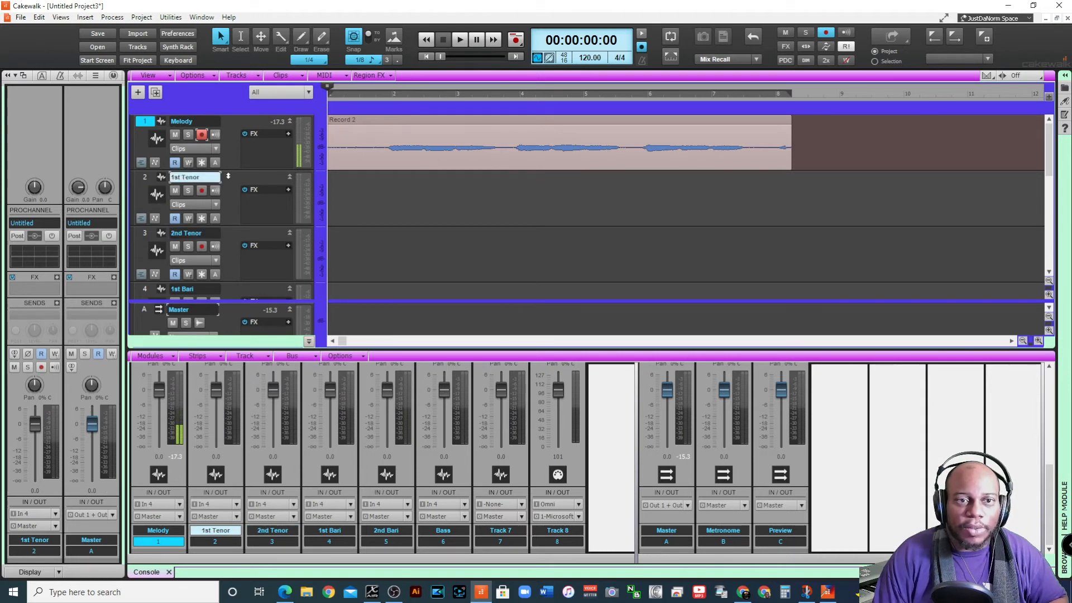
right_click(229, 176)
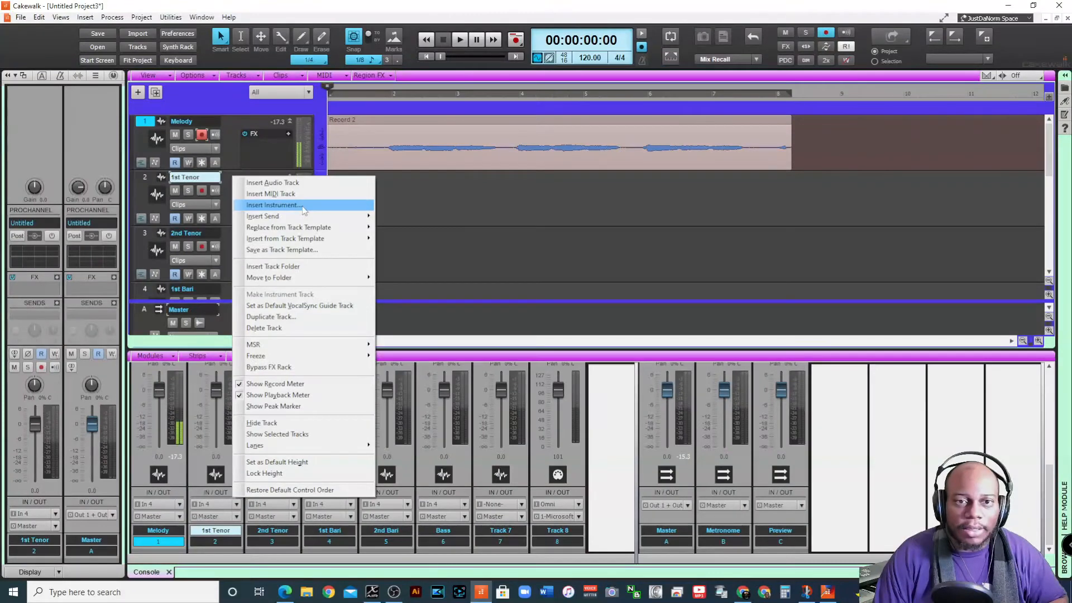
click(303, 209)
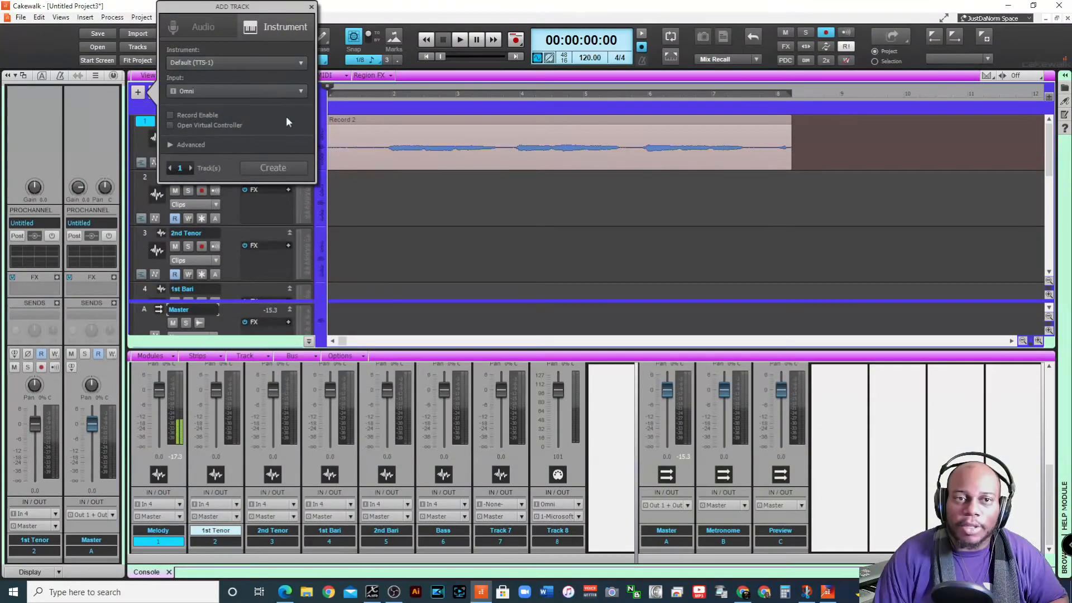
click(273, 168)
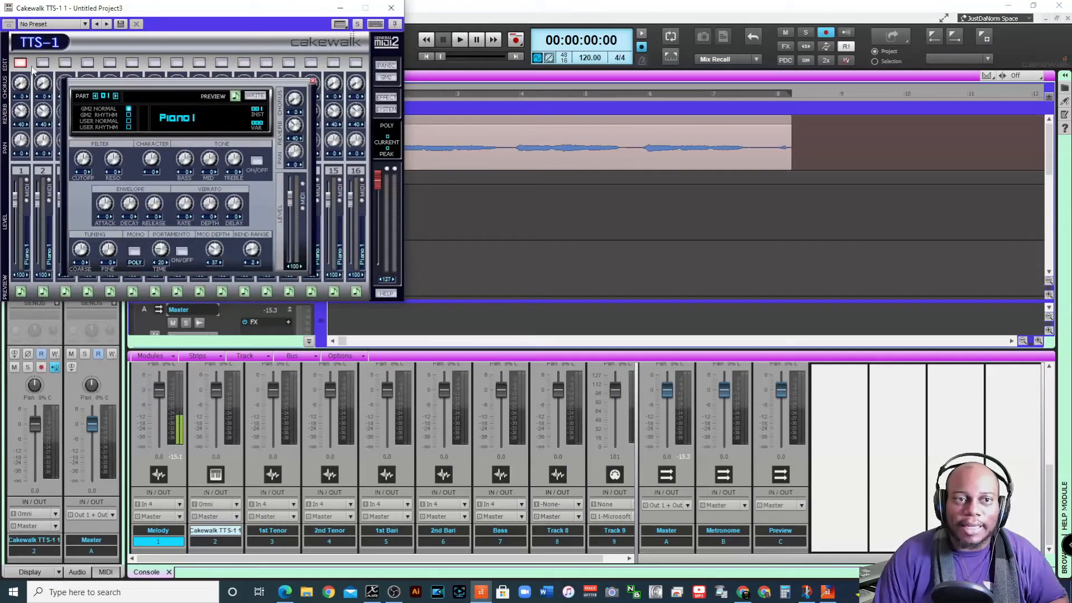
Set TTS-1 part 01 to the Percussive preset 113 000 Tinkle Bell and close the synth window
click(200, 115)
mouse_move(289, 125)
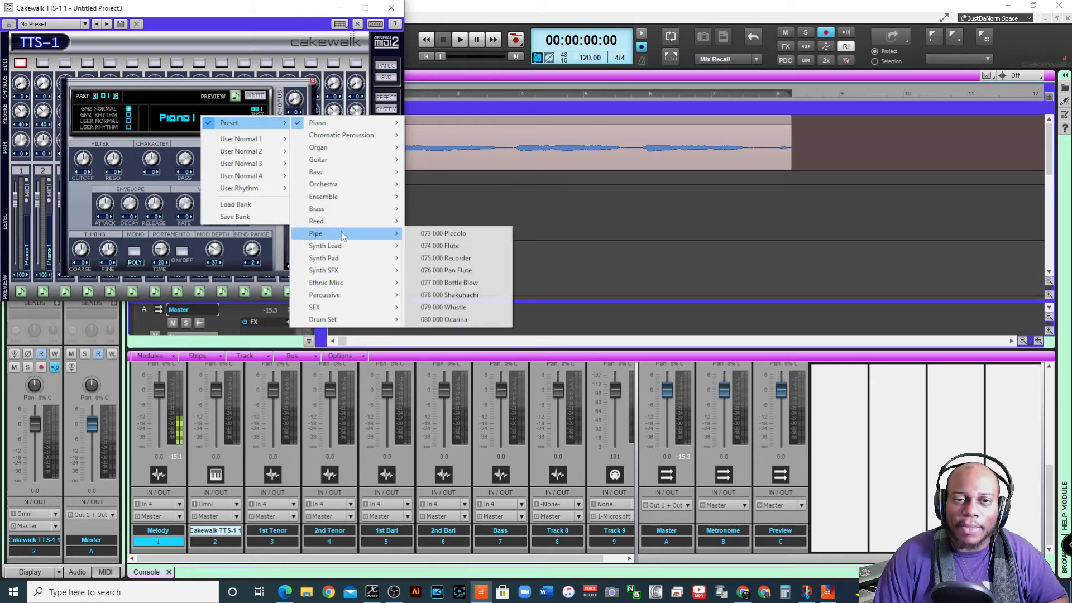
mouse_move(343, 222)
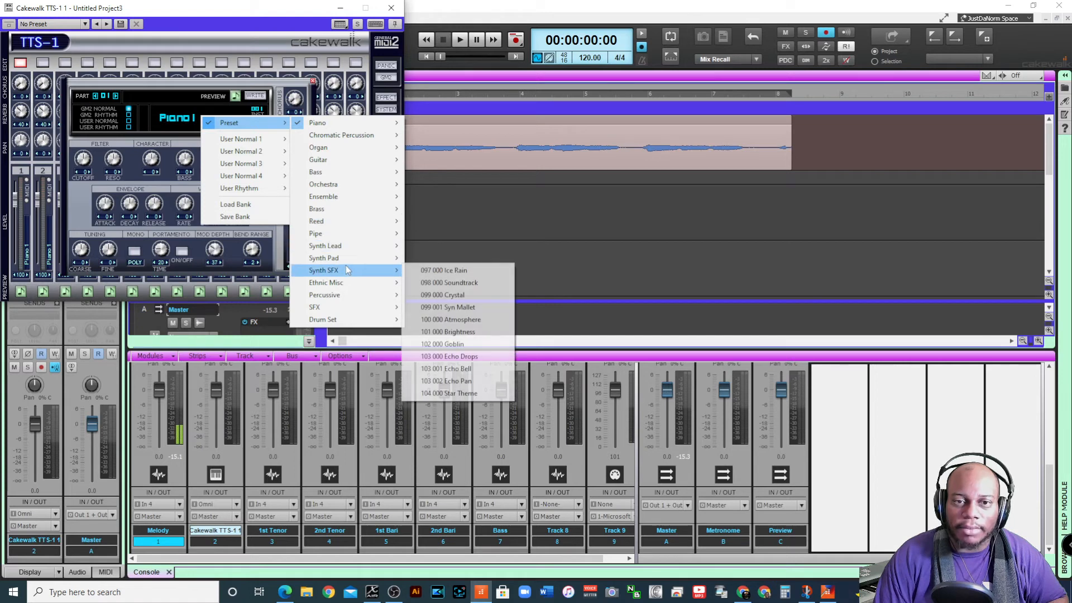
mouse_move(347, 258)
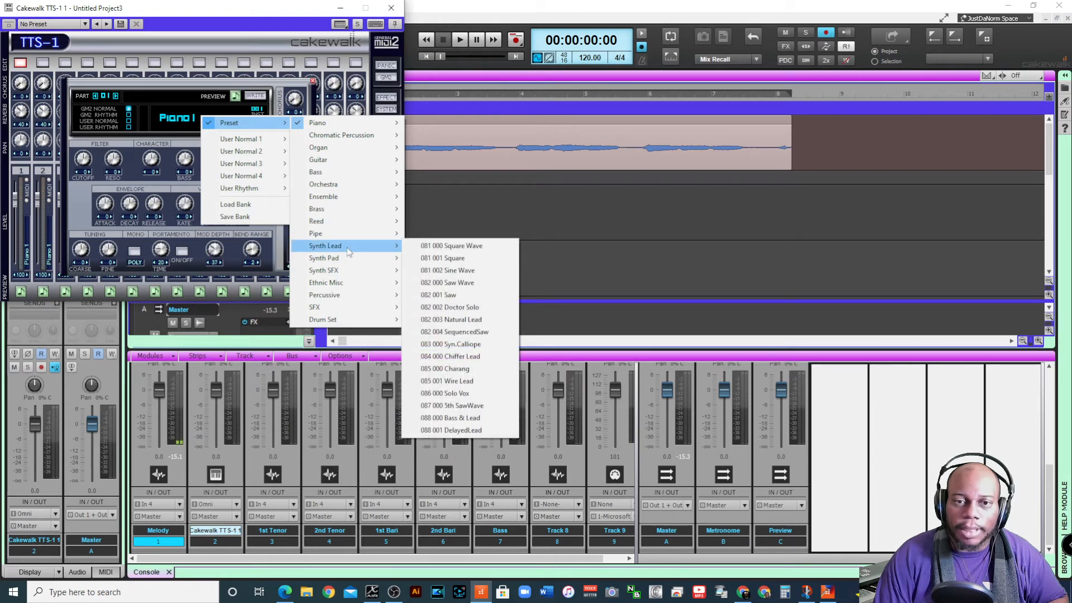
mouse_move(358, 302)
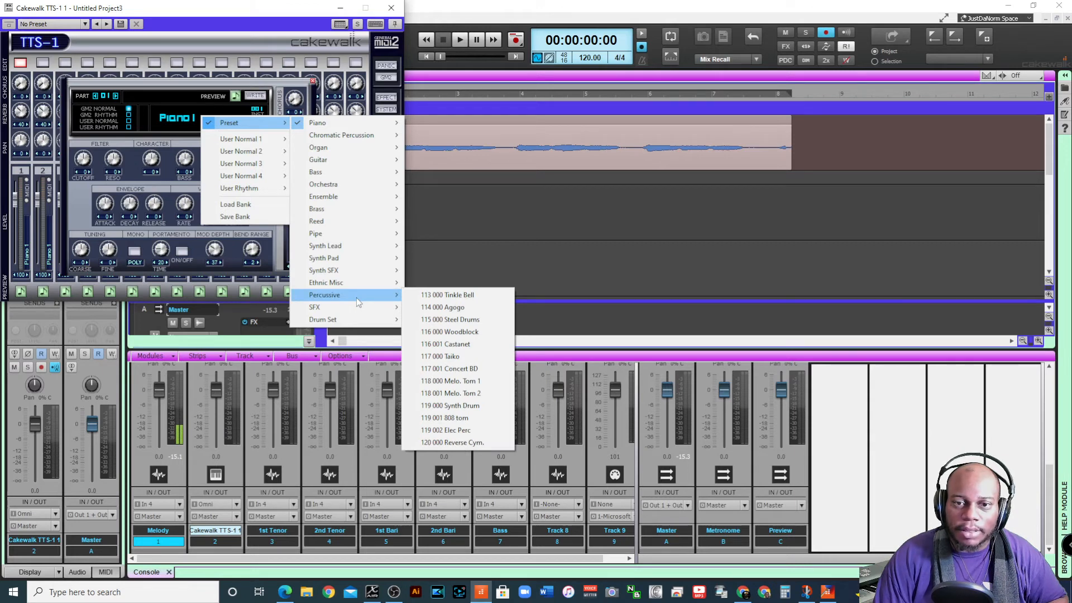
click(444, 296)
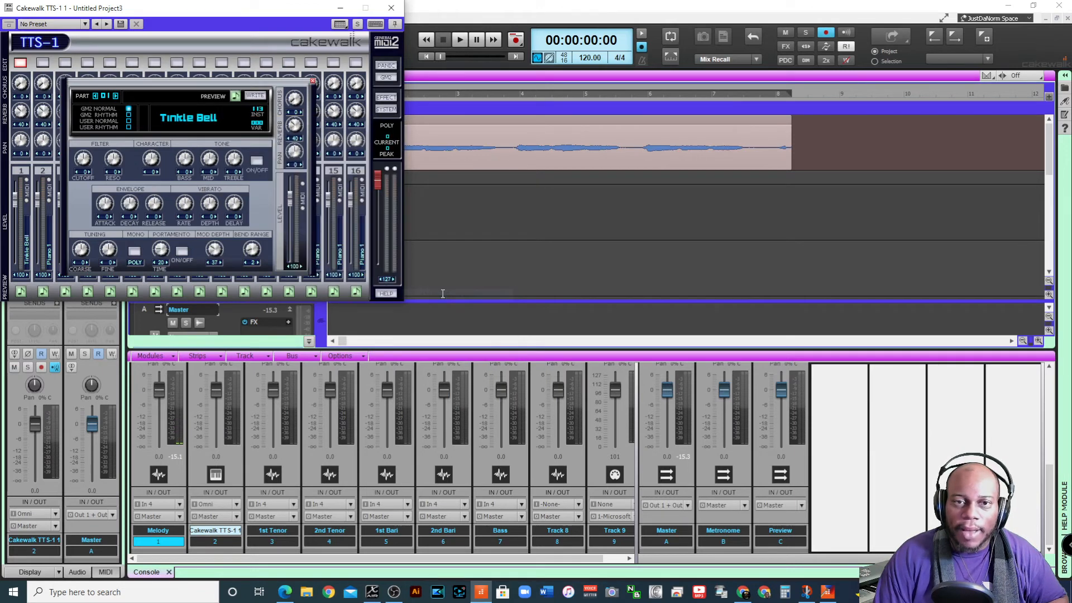
click(391, 8)
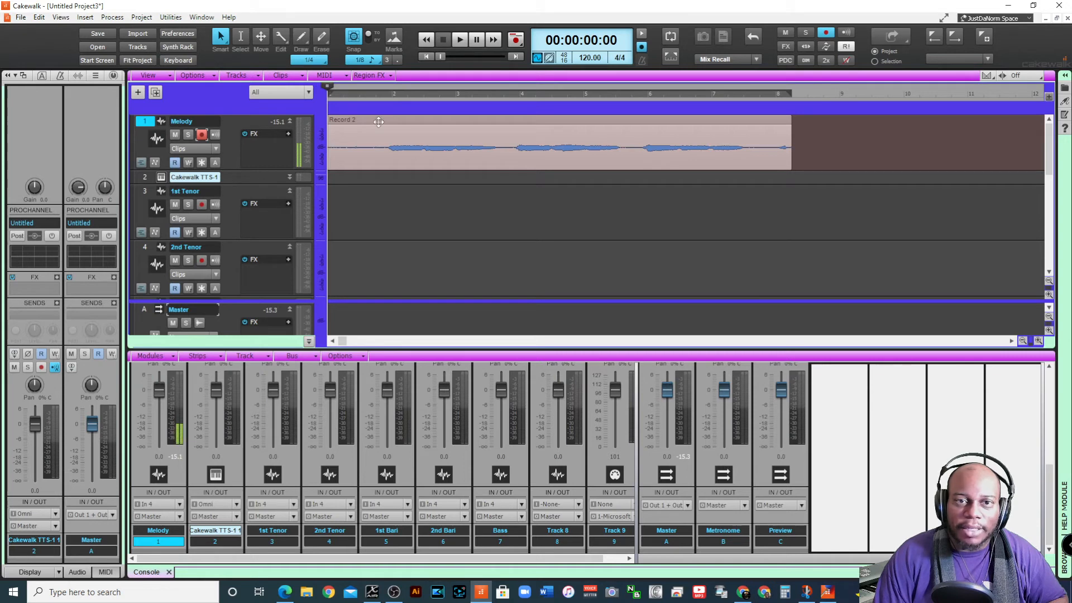
Expand the TTS-1 track, disarm Melody and convert the Melody clip to MIDI on the TTS-1 track
click(290, 177)
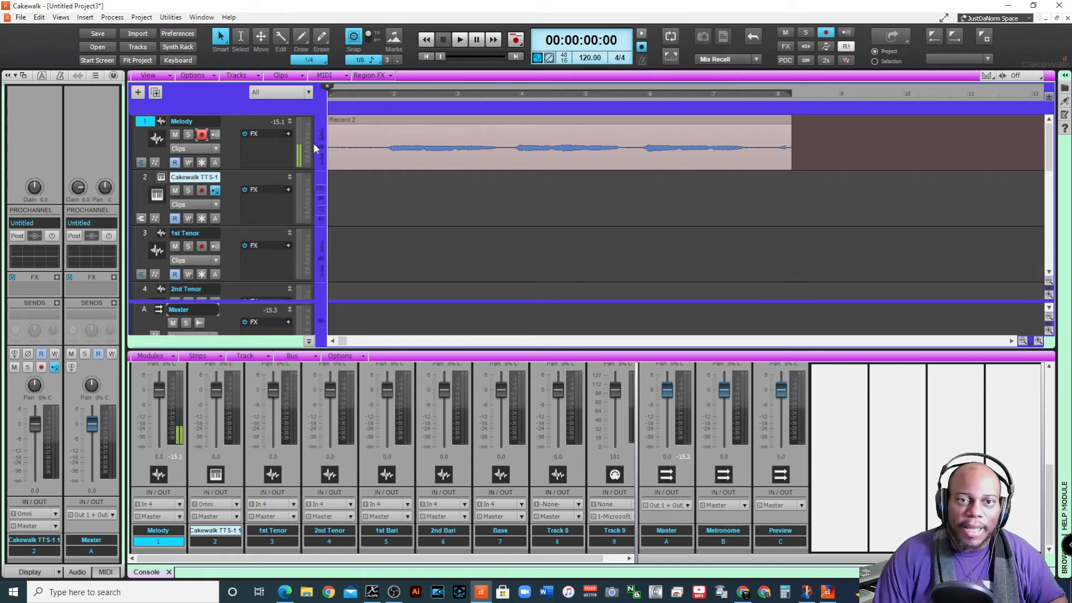
click(202, 134)
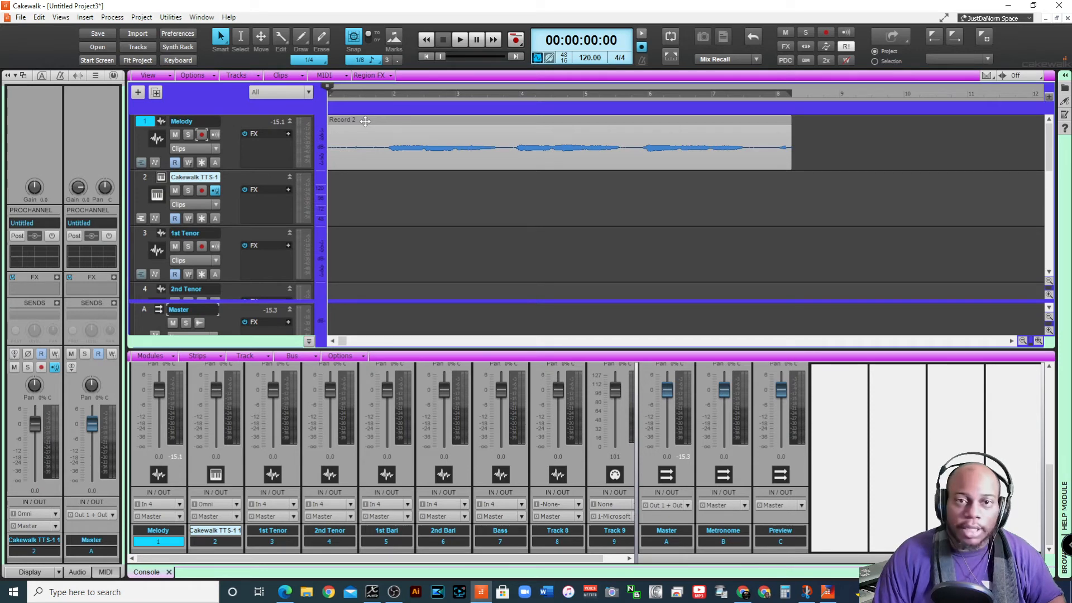
drag(365, 121, 363, 182)
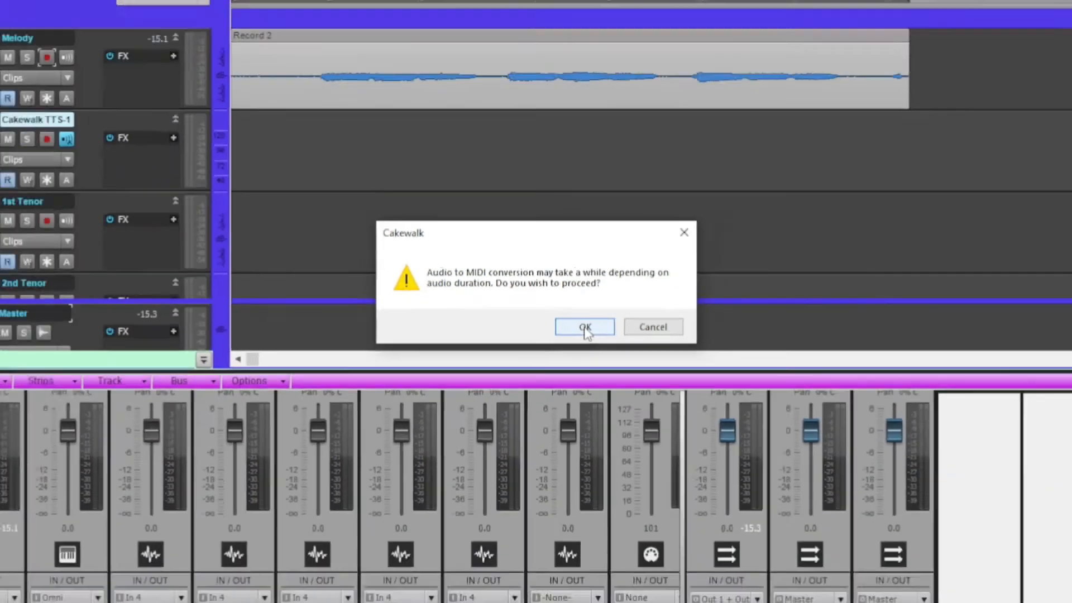
click(626, 349)
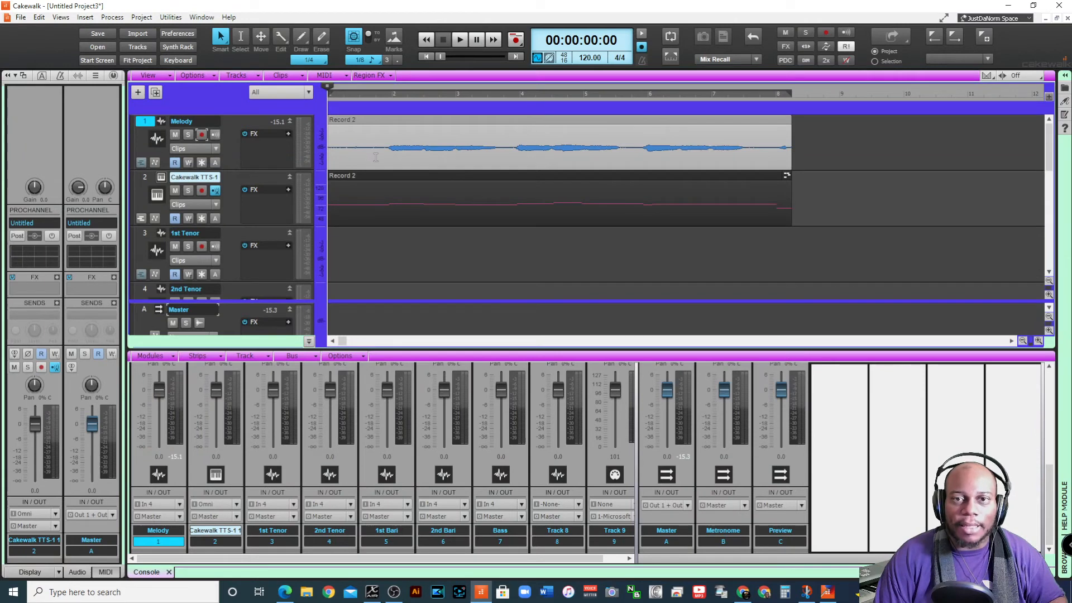
Play the Melody and TTS-1 tracks together while raising the TTS-1 track volume to 6.0 dB
click(462, 39)
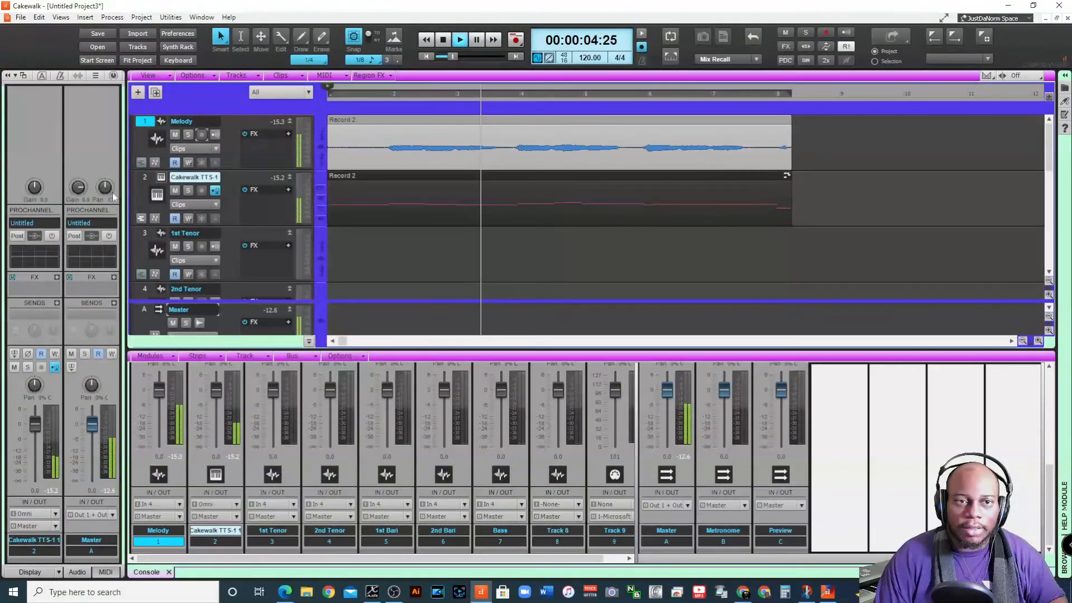
click(144, 179)
drag(34, 424, 36, 410)
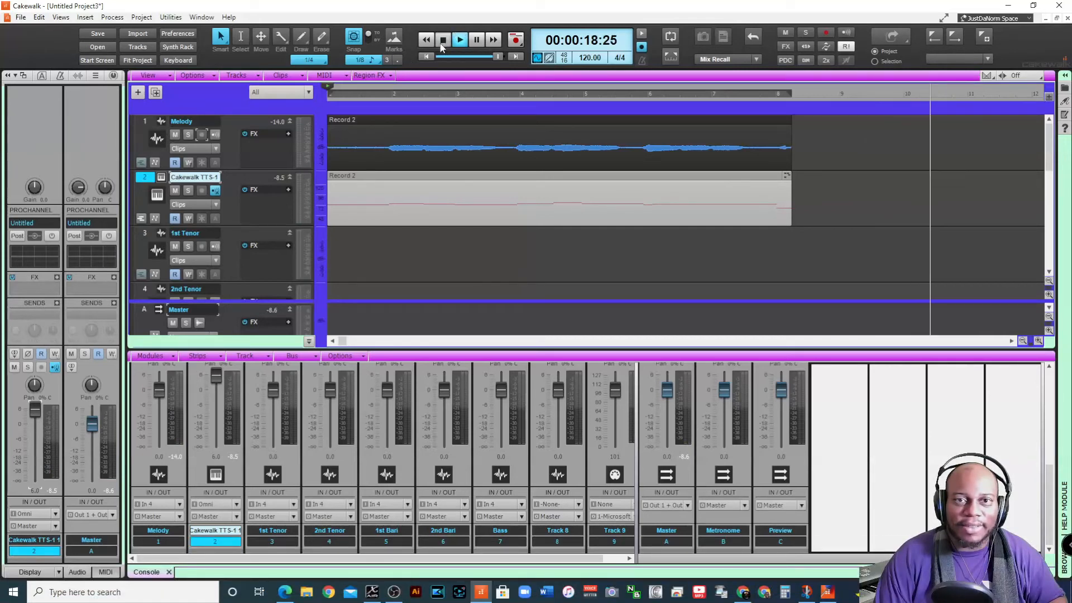
click(427, 57)
Mute the Melody track and listen to the converted TTS-1 clip on its own
click(175, 135)
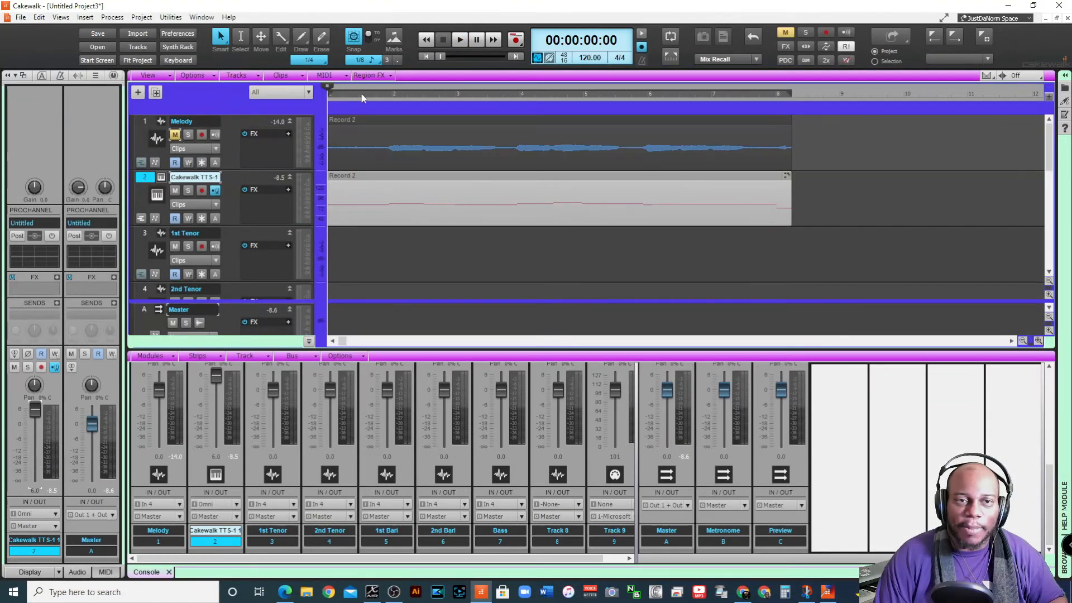
click(460, 40)
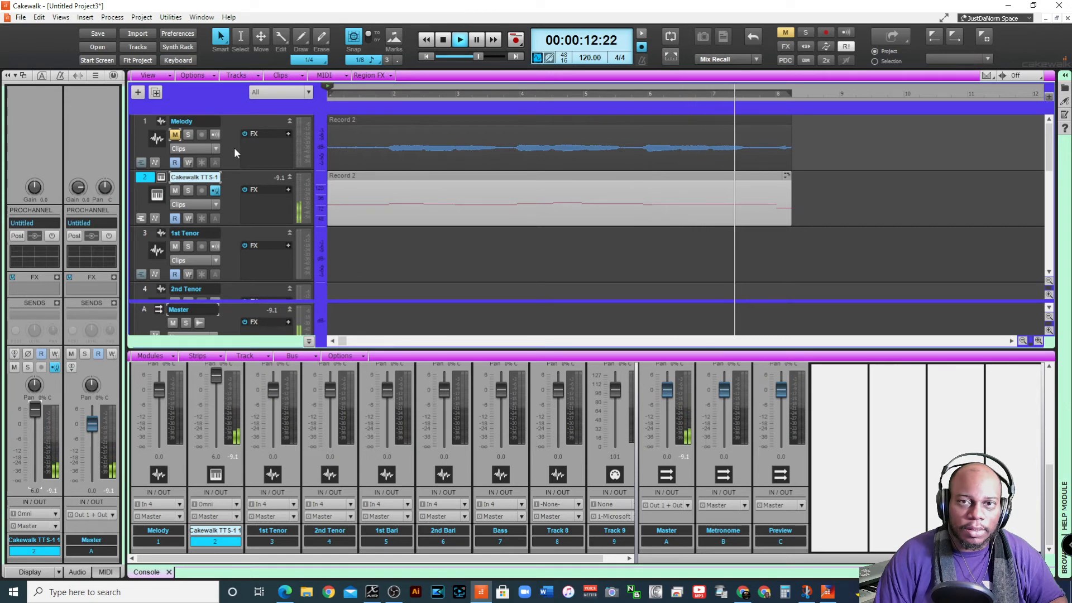
click(445, 43)
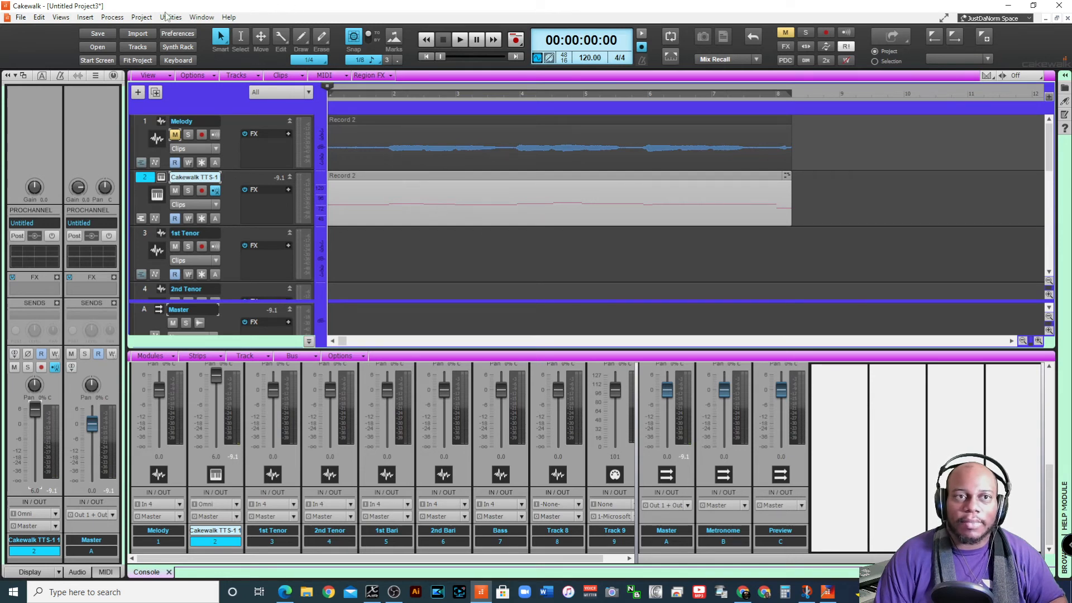
Quantize the TTS-1 MIDI clip to 1/16 at 100 percent strength and listen to the result
click(112, 17)
click(138, 43)
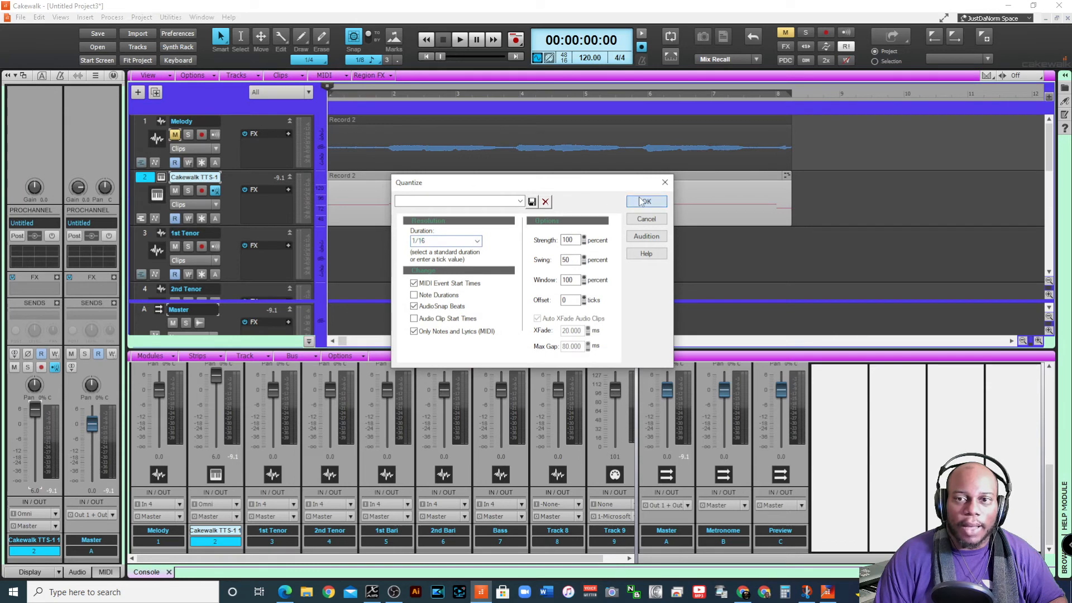
click(643, 202)
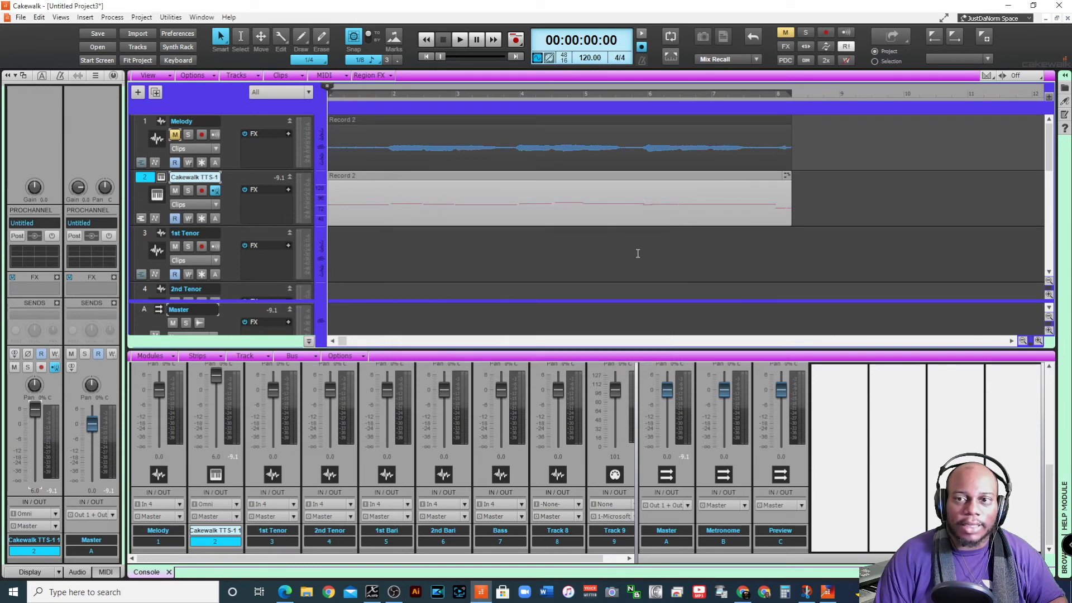
click(460, 40)
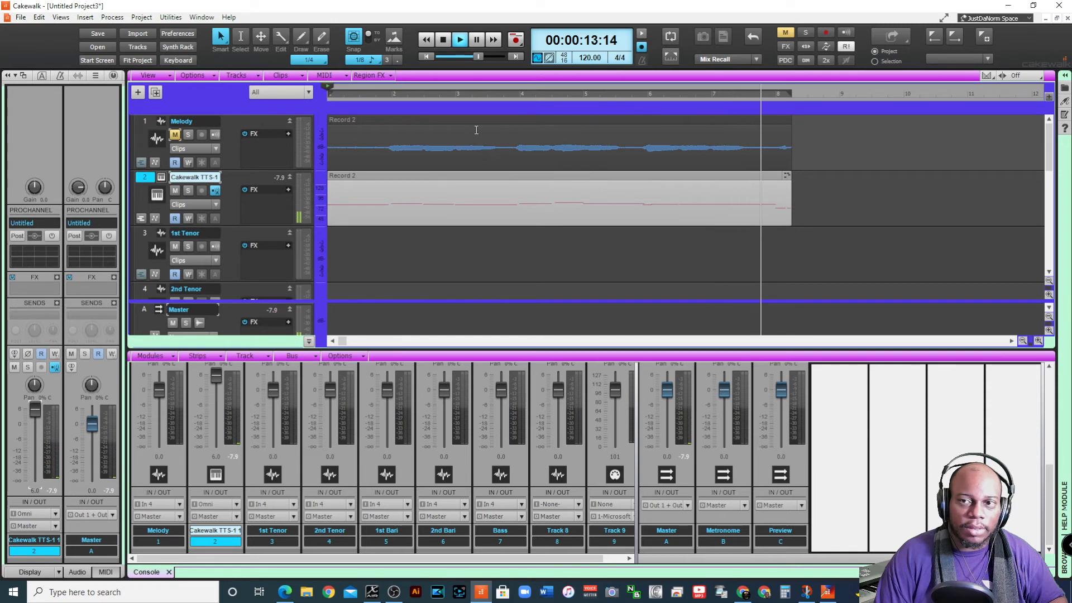
key(space)
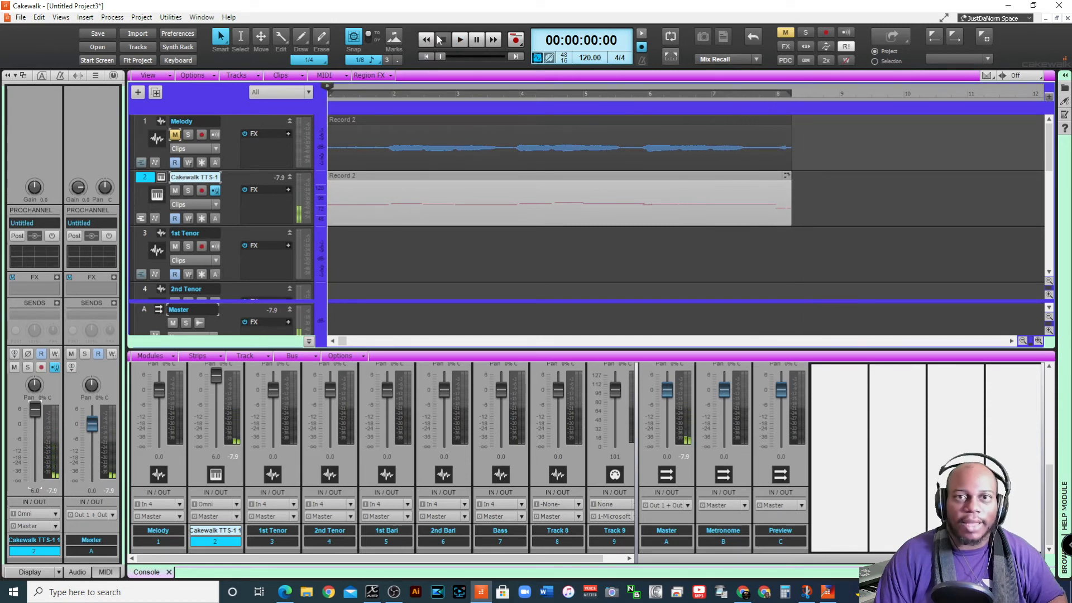
Trim the TTS-1 clip to run from just before measure 2 to 00:00:14:00, and unmute the Melody track
click(779, 204)
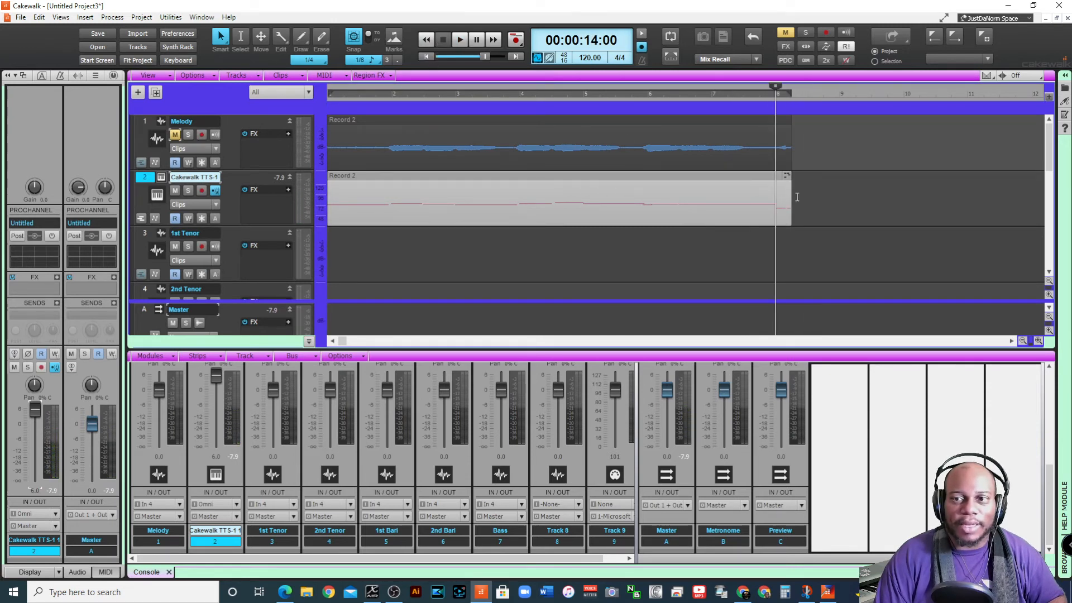
drag(792, 195, 777, 199)
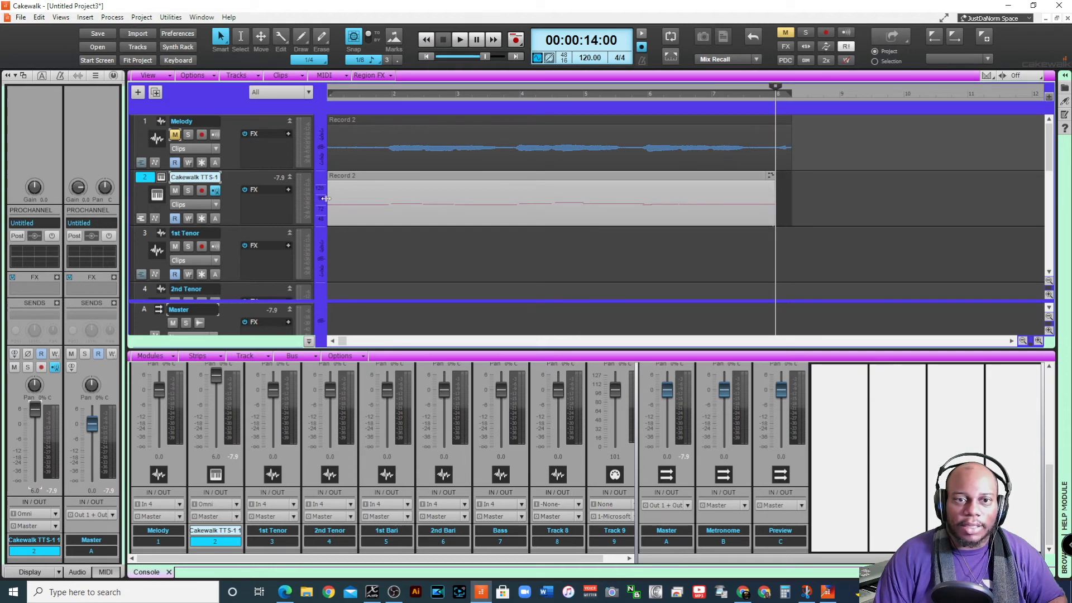
drag(328, 198, 384, 205)
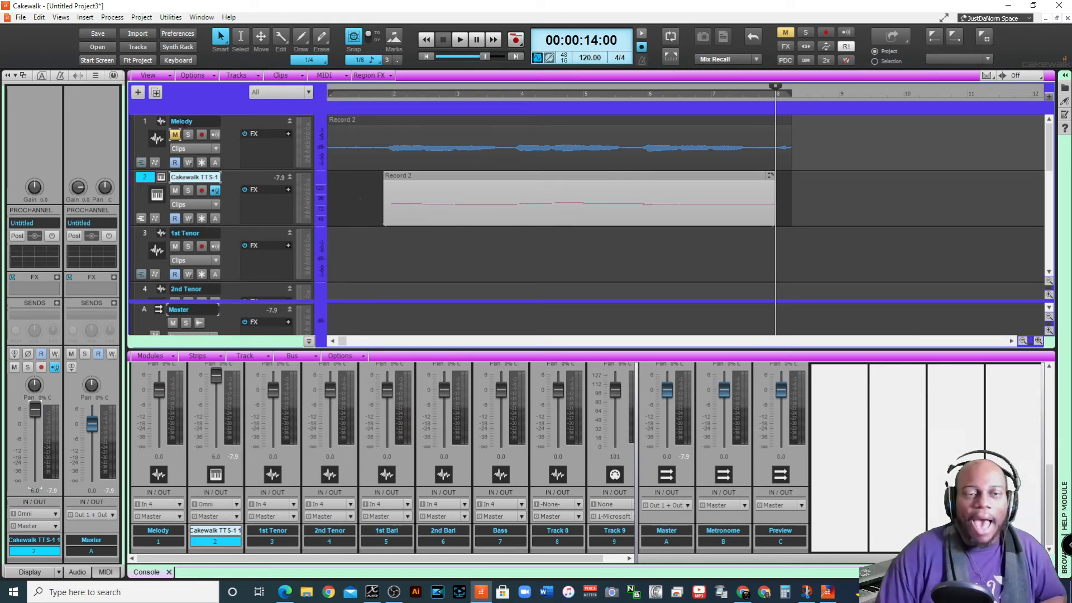
click(175, 135)
Select the 1st Tenor track and move the playhead to the start of the trimmed TTS-1 clip
scroll(267, 179, down, 1)
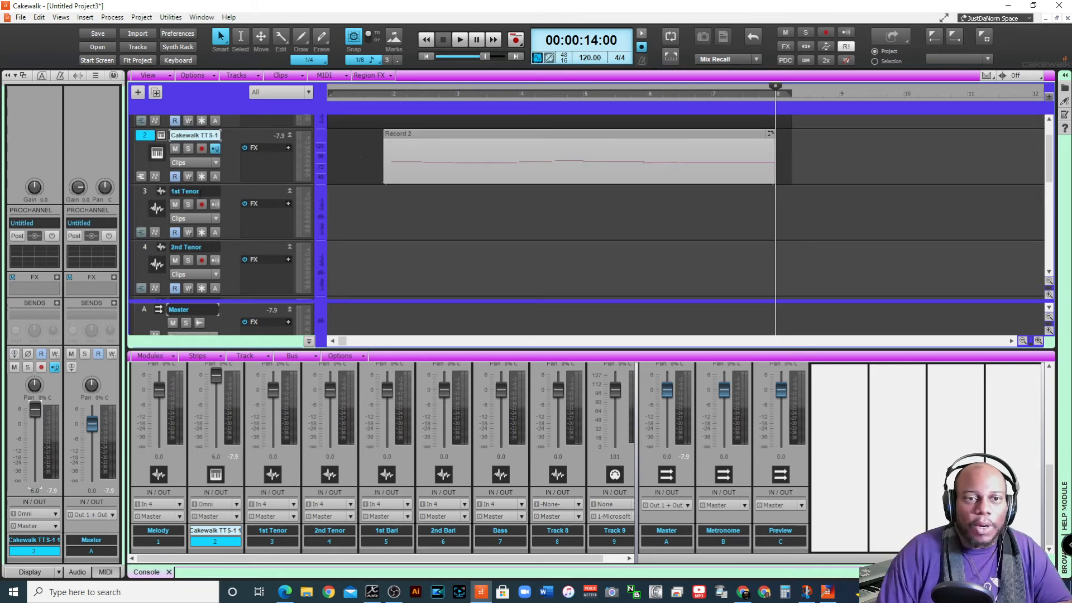
click(190, 192)
click(146, 193)
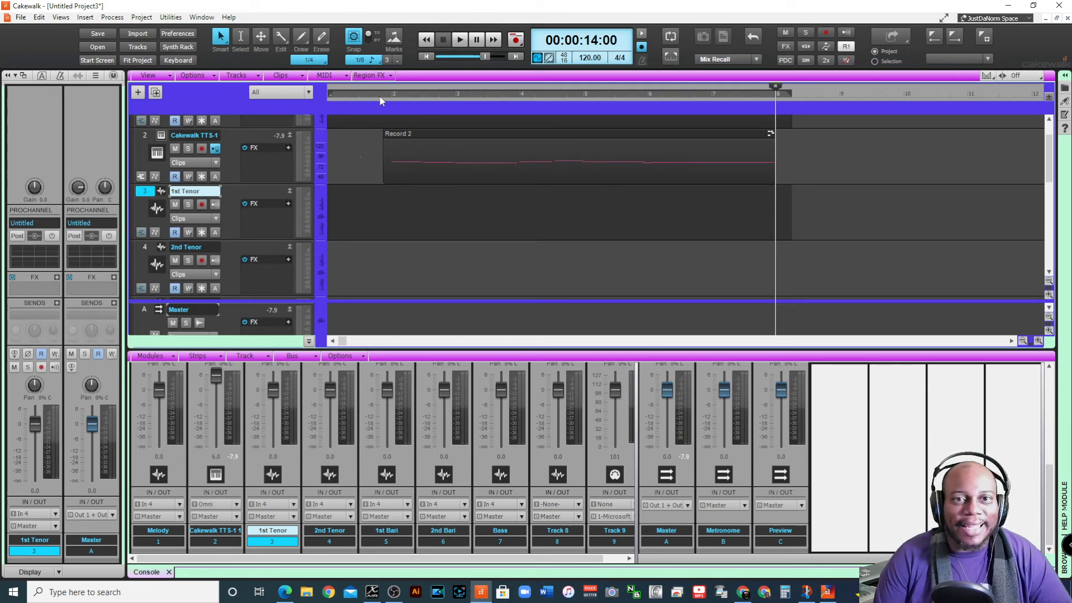
click(383, 101)
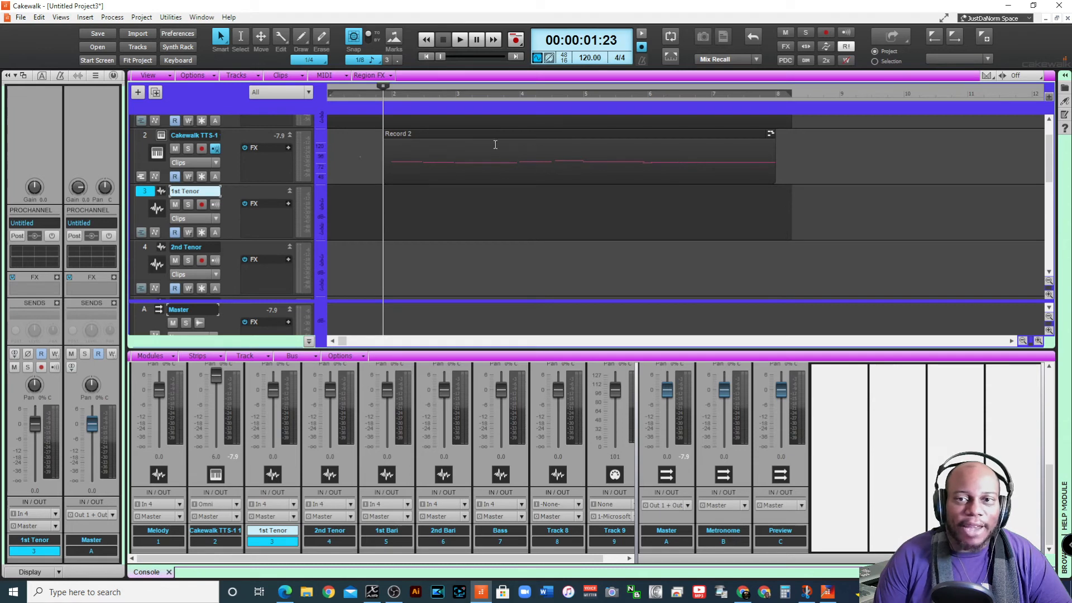
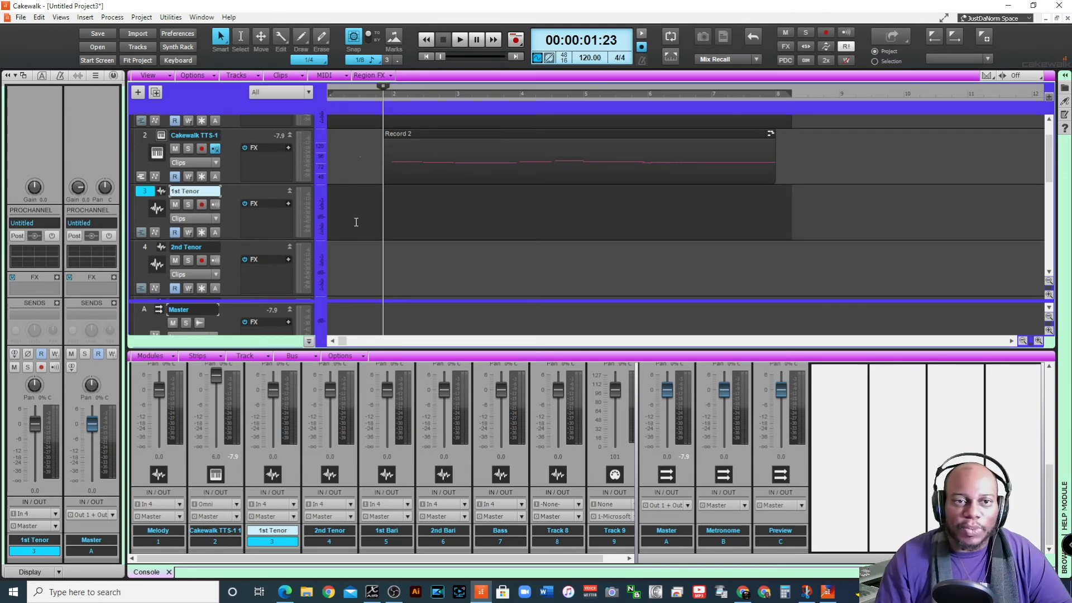
Arm the 1st Tenor track for recording
click(202, 205)
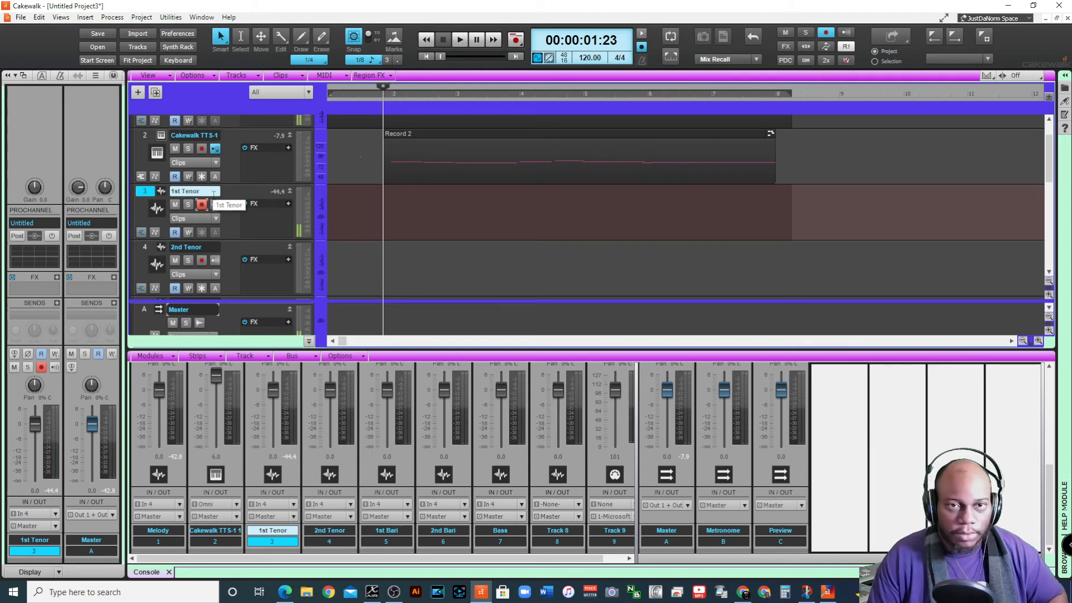
key(r)
key(space)
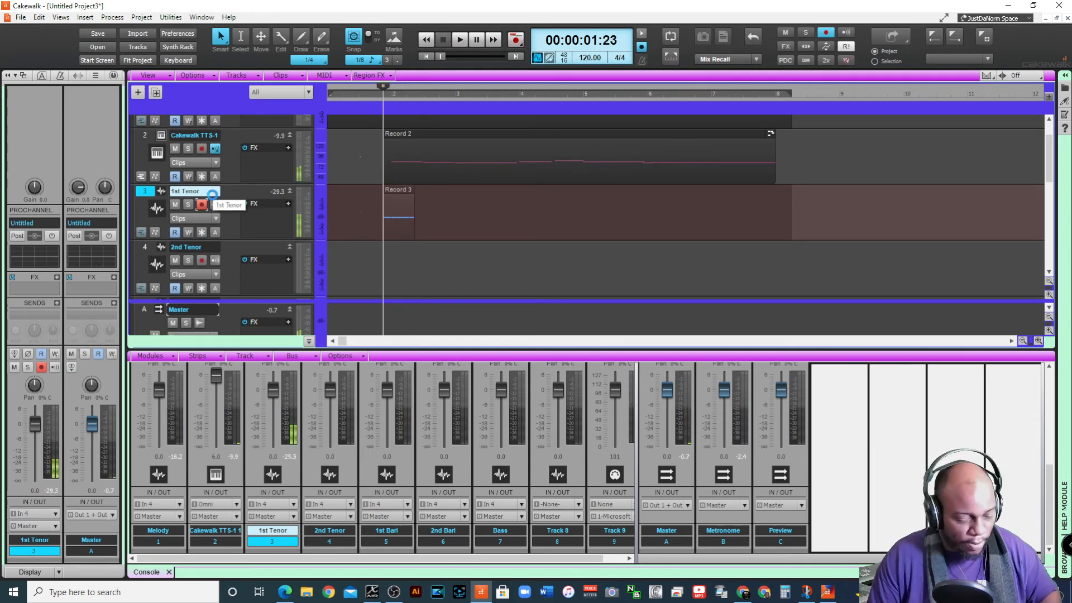
key(t)
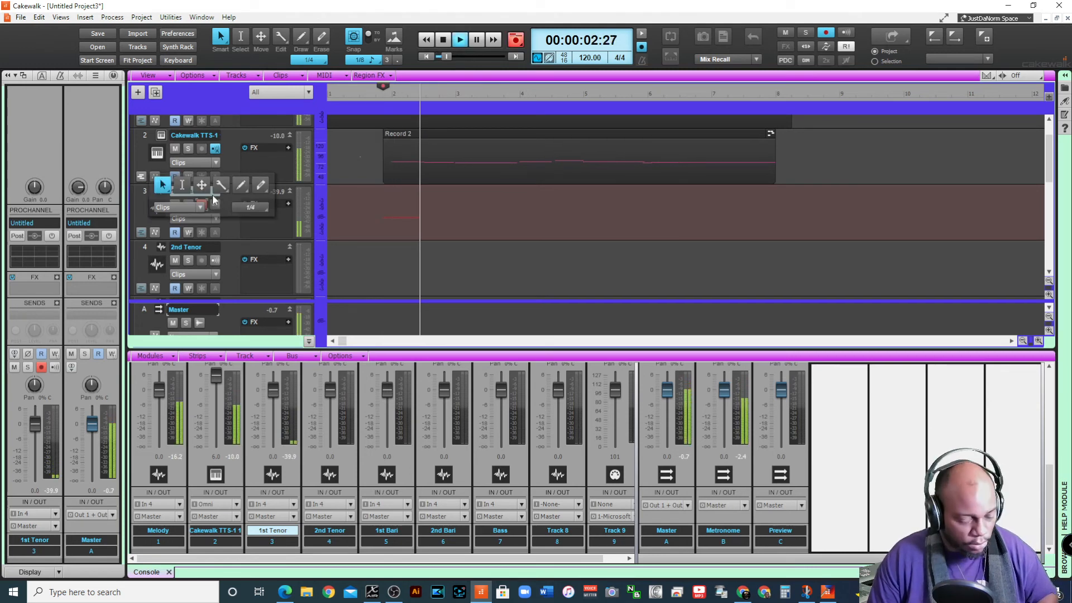
key(space)
key(ctrl+z)
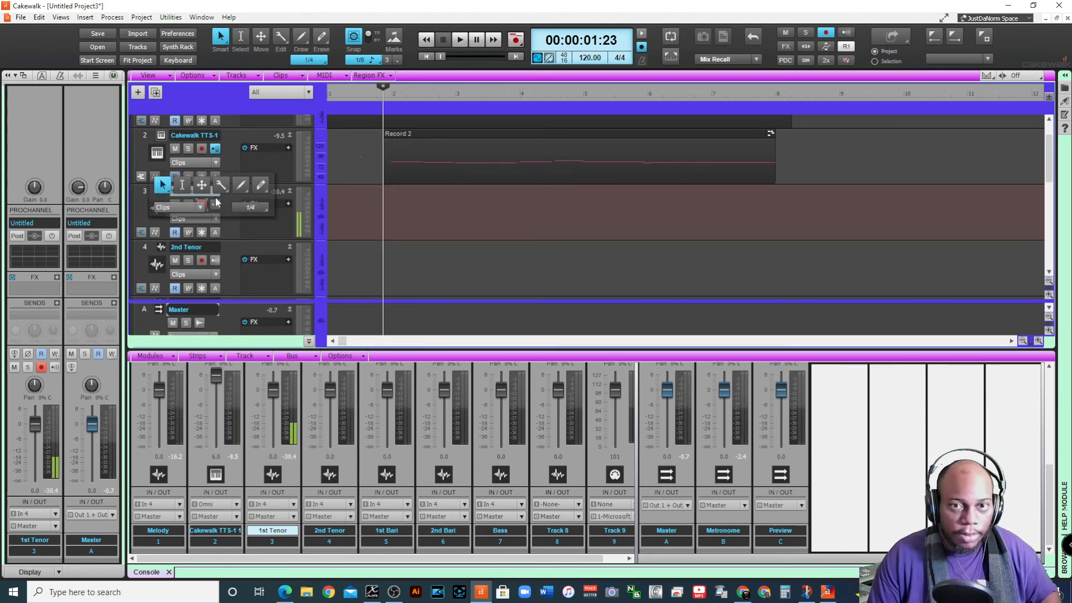
Record a vocal drum take on the 1st Tenor track from the project start to just before measure 8, and select its clip
key(w)
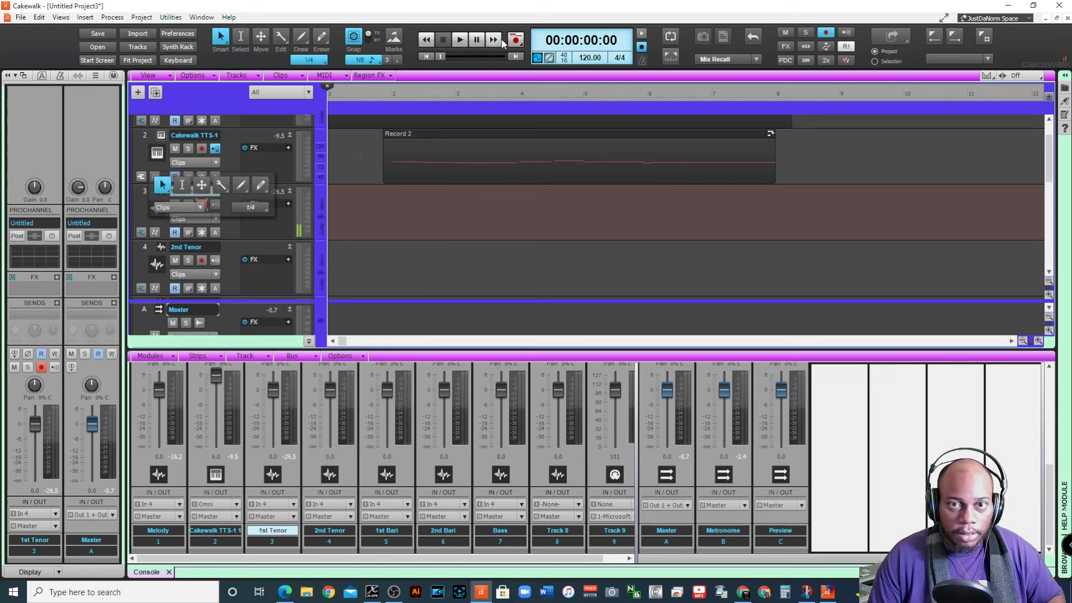
key(r)
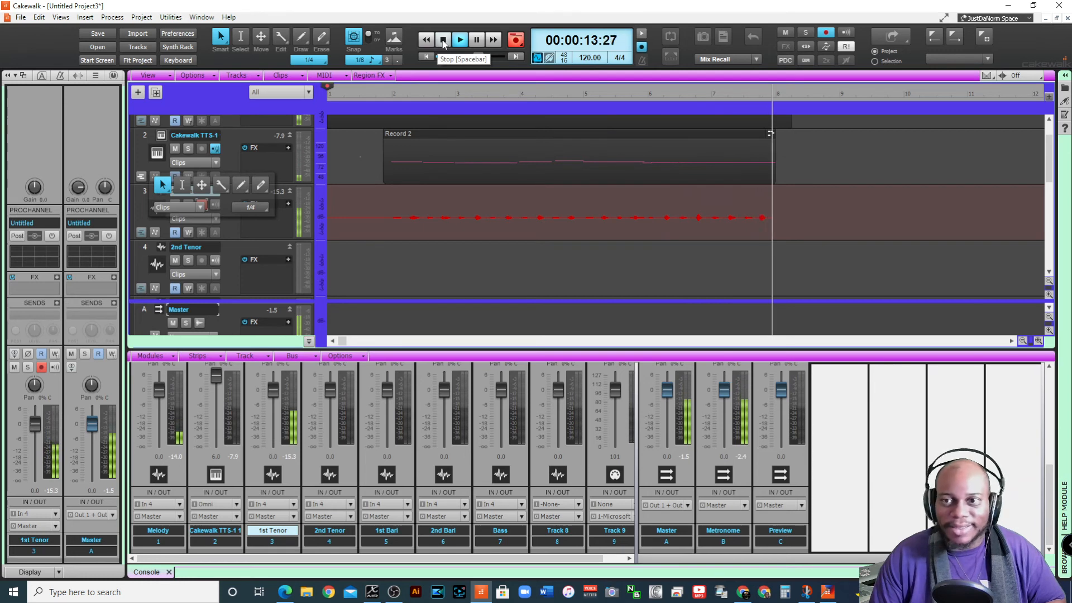
click(444, 44)
click(395, 190)
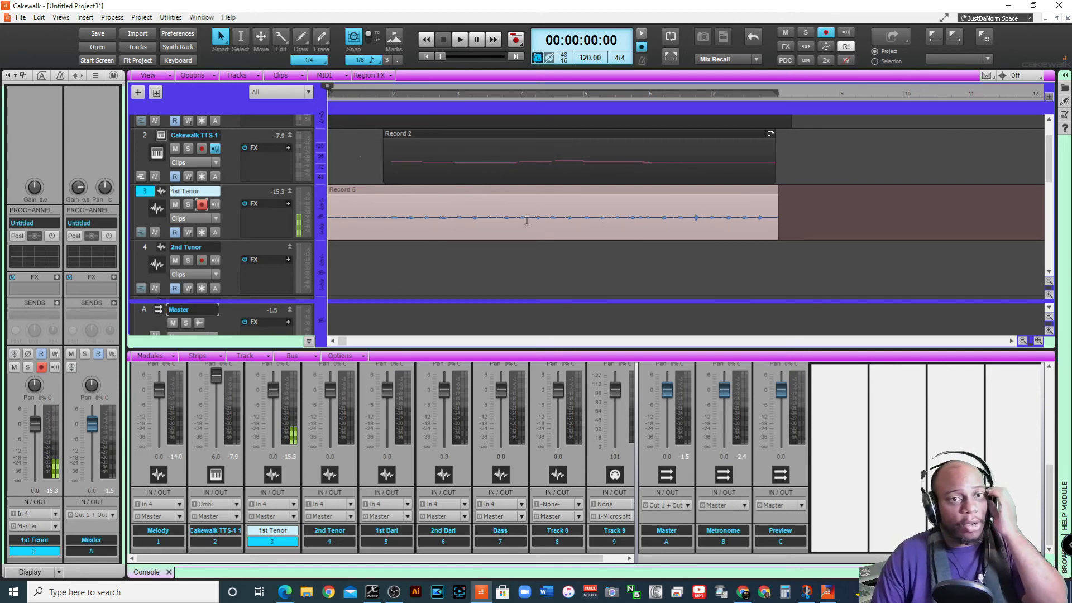
Insert an SI-Drum Kit instrument track above the 2nd Tenor track and expand it to full height
click(238, 251)
right_click(234, 246)
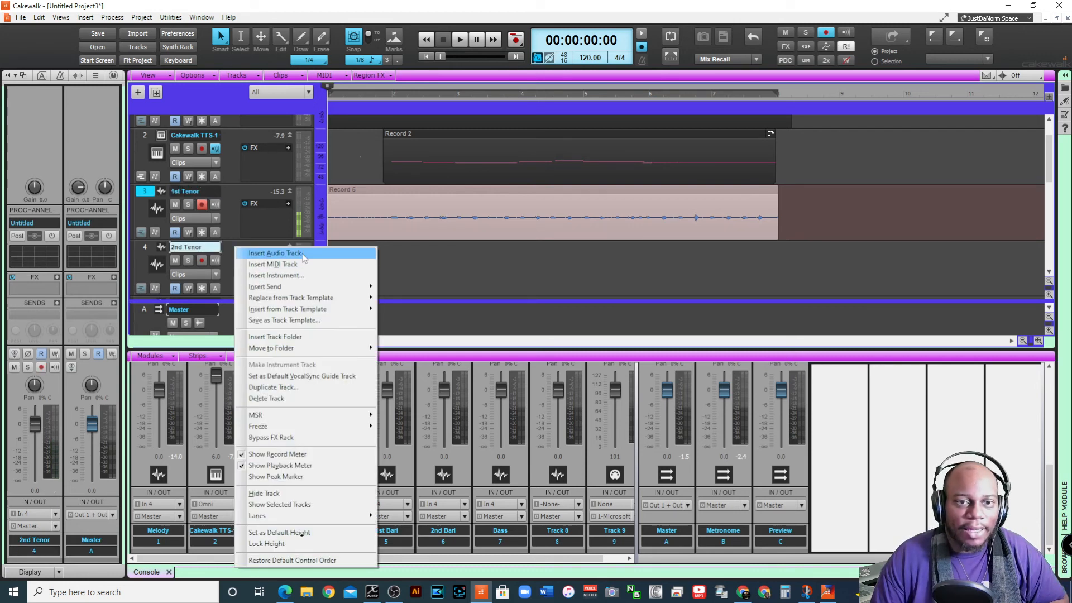
click(307, 275)
click(257, 62)
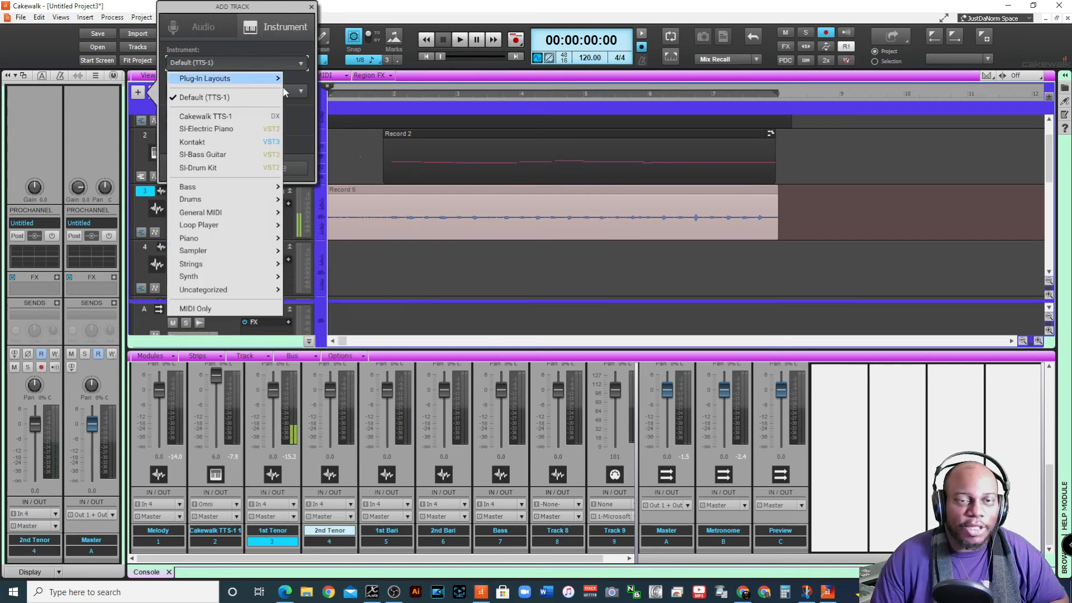
click(239, 169)
click(279, 166)
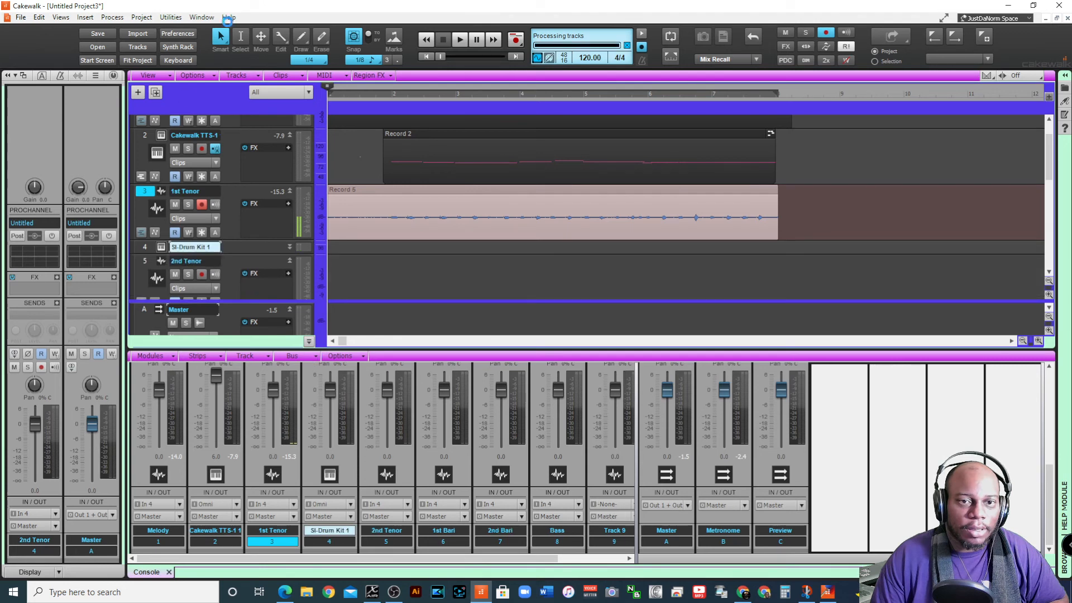
click(290, 247)
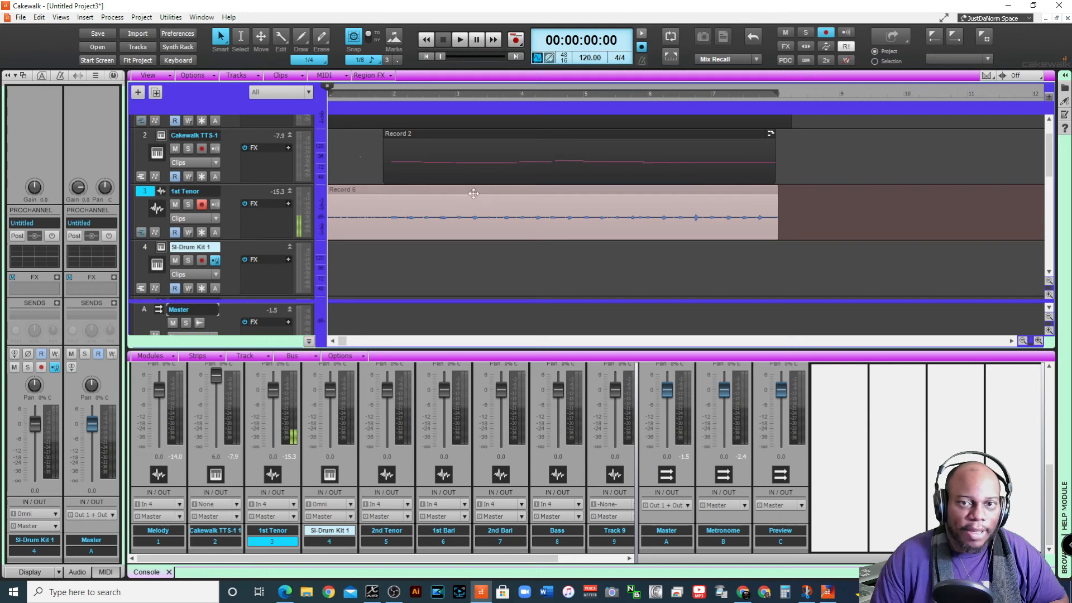
Disarm the 1st Tenor track and apply the 6 dB gain boost twice to its recorded clip
click(201, 205)
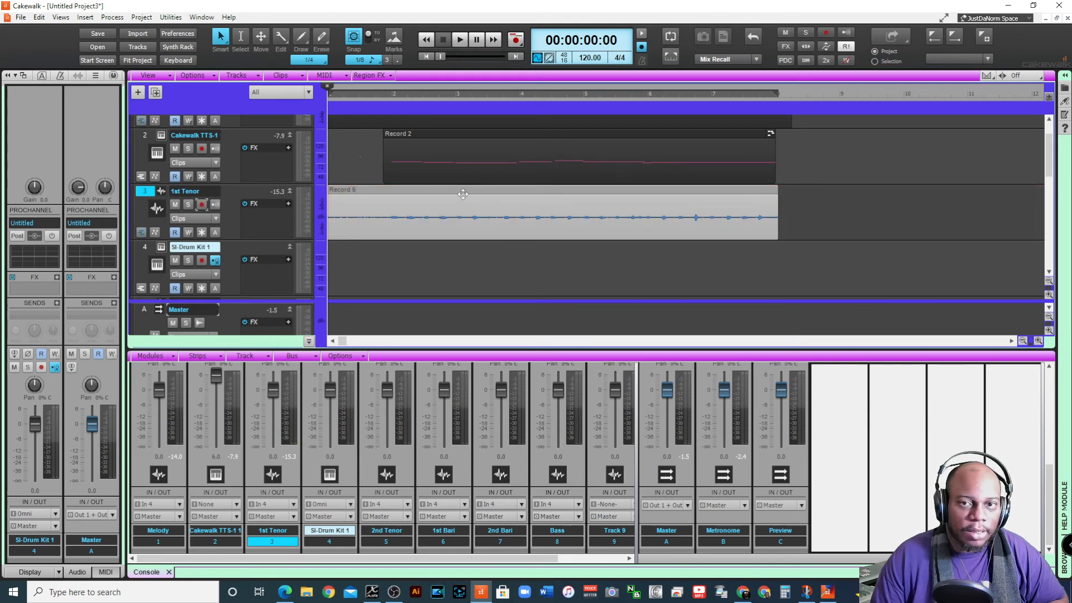
click(113, 18)
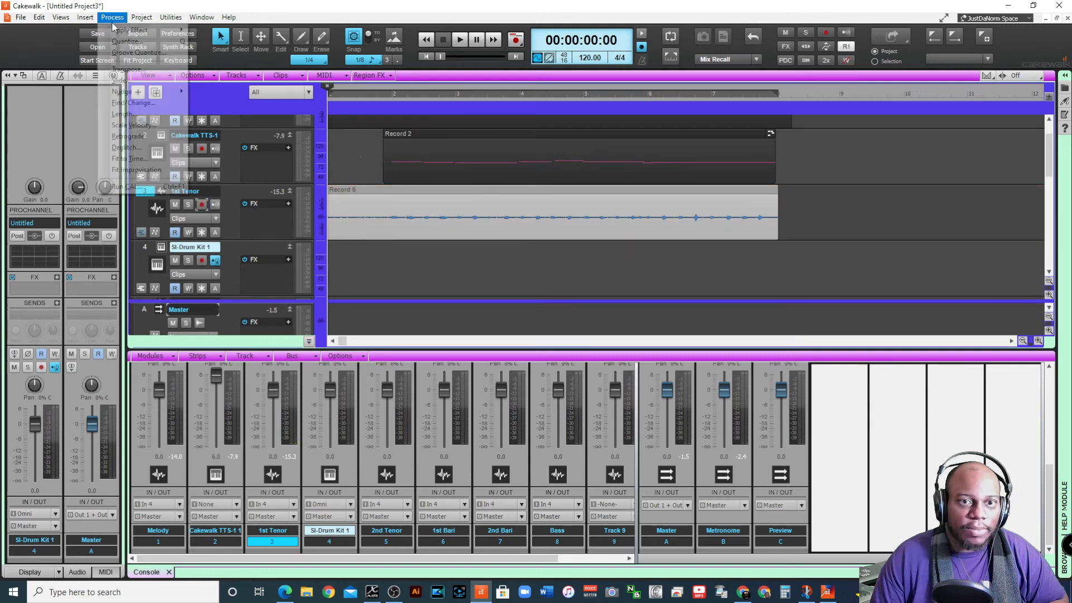
mouse_move(134, 30)
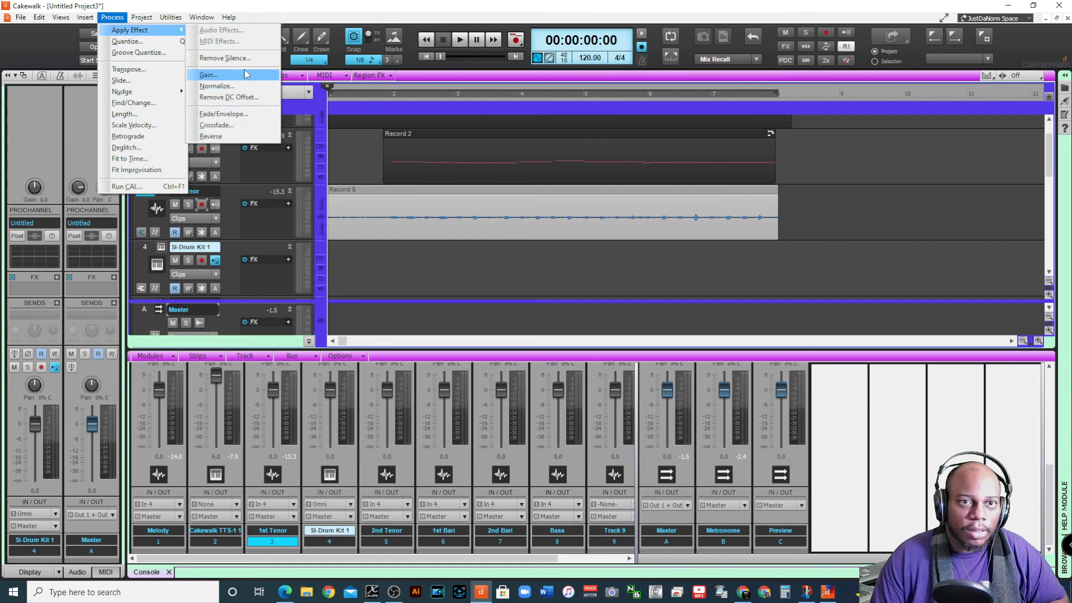
click(246, 75)
click(627, 192)
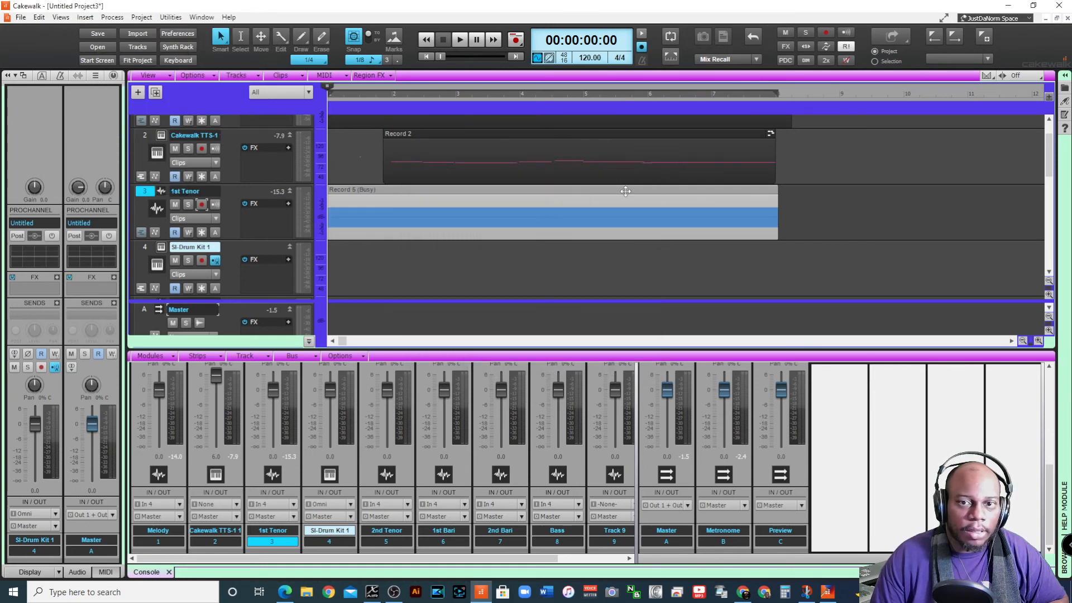
click(113, 18)
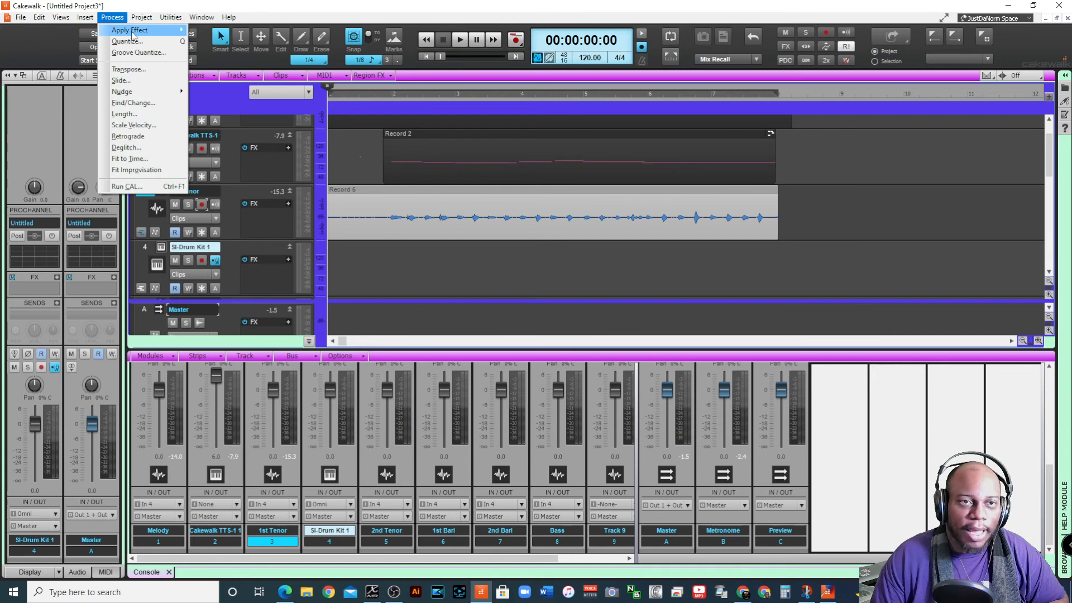
mouse_move(133, 34)
click(246, 75)
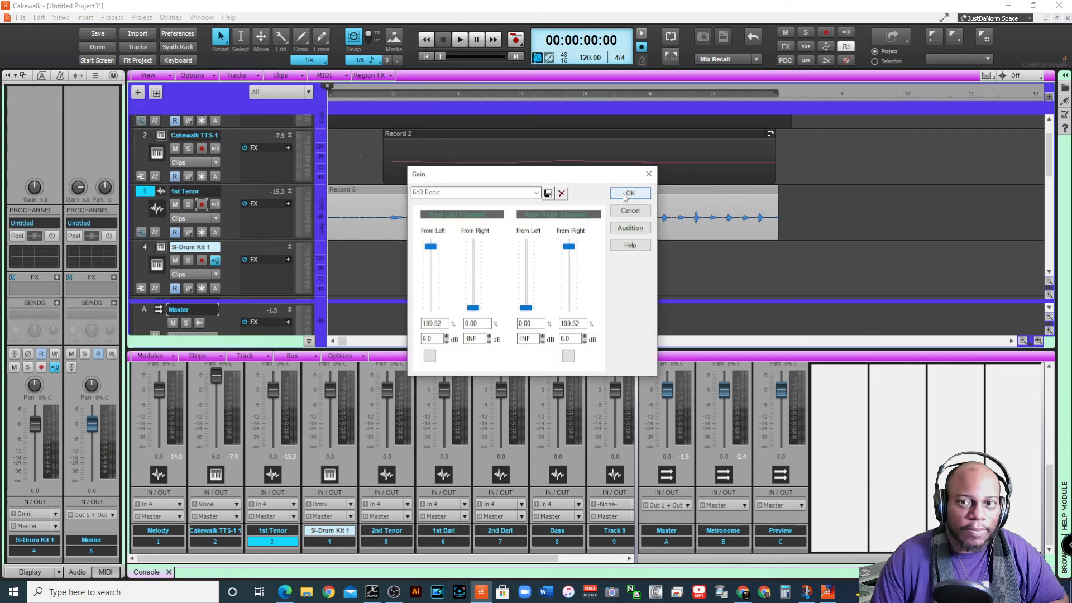
click(626, 193)
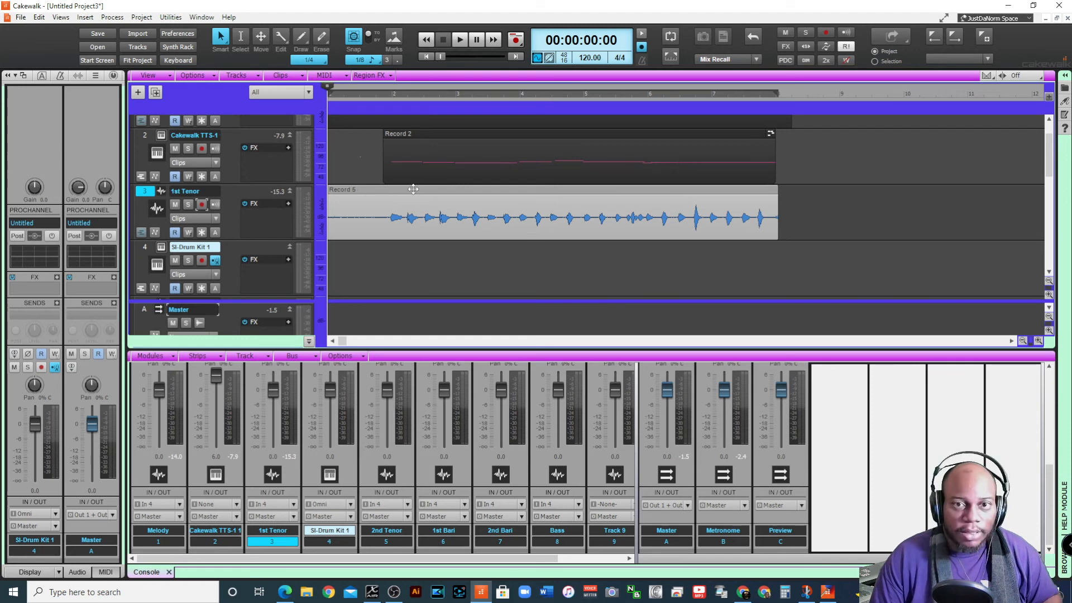
Convert the boosted 1st Tenor clip to MIDI on the SI-Drum Kit 1 track
drag(413, 189, 413, 246)
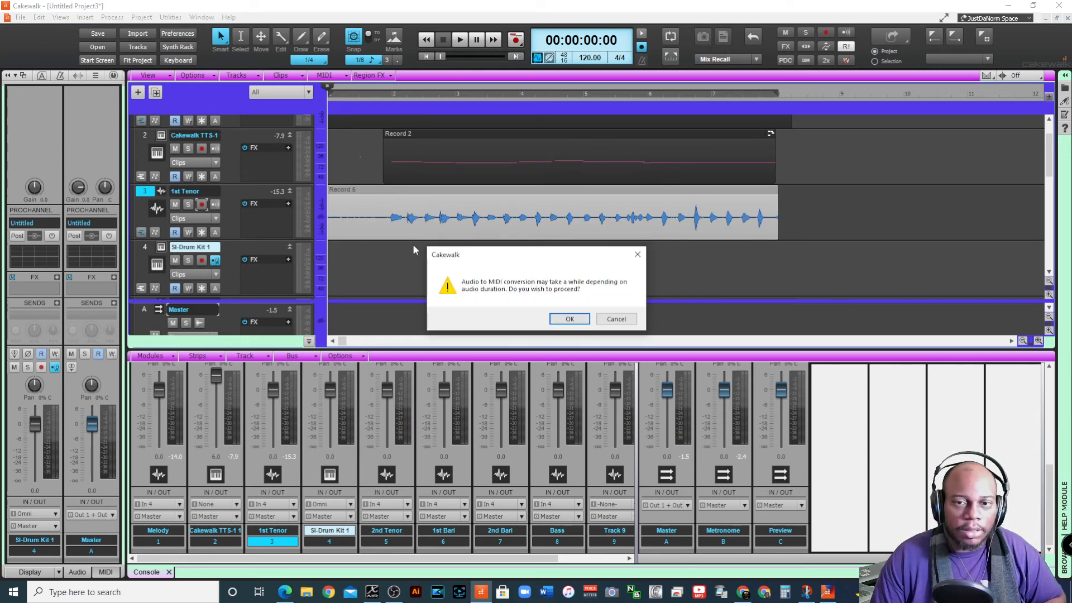
click(570, 319)
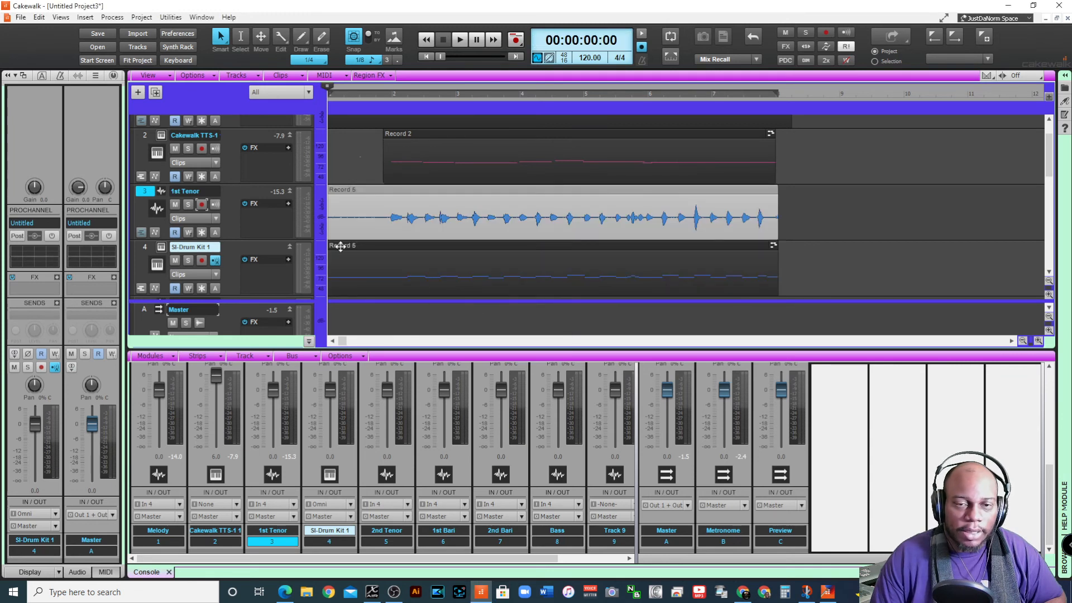
Solo the SI-Drum Kit 1 track and listen to the converted clip from 00:00:01:23
click(187, 261)
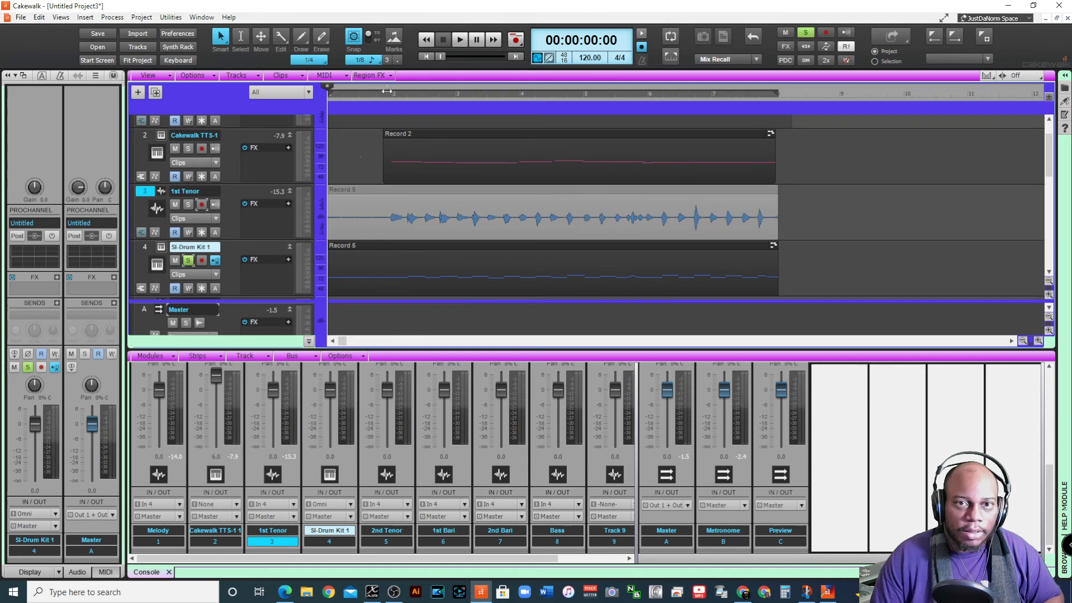
click(389, 99)
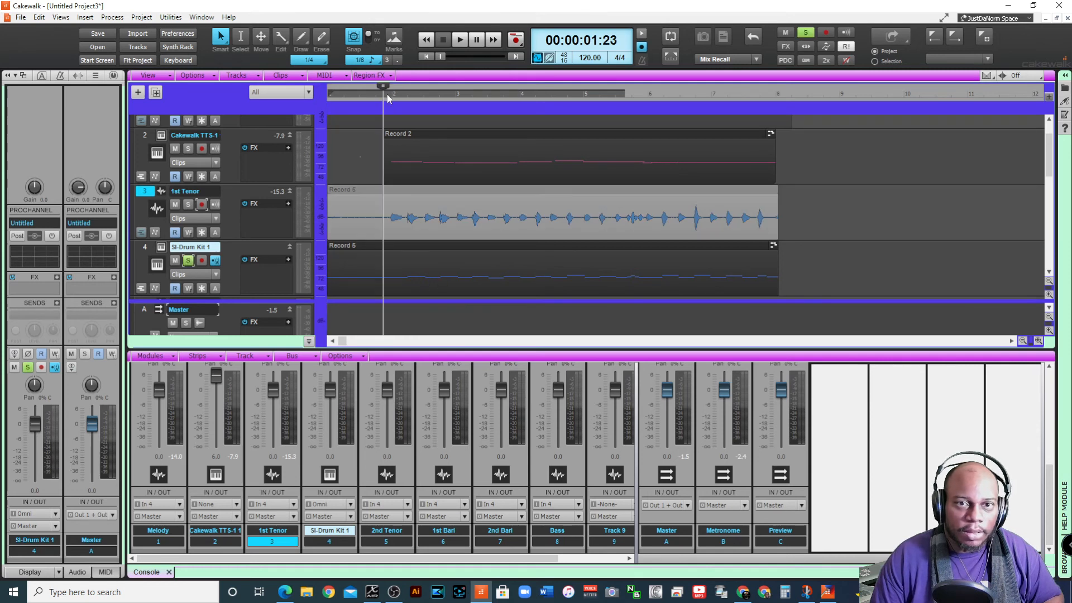
key(space)
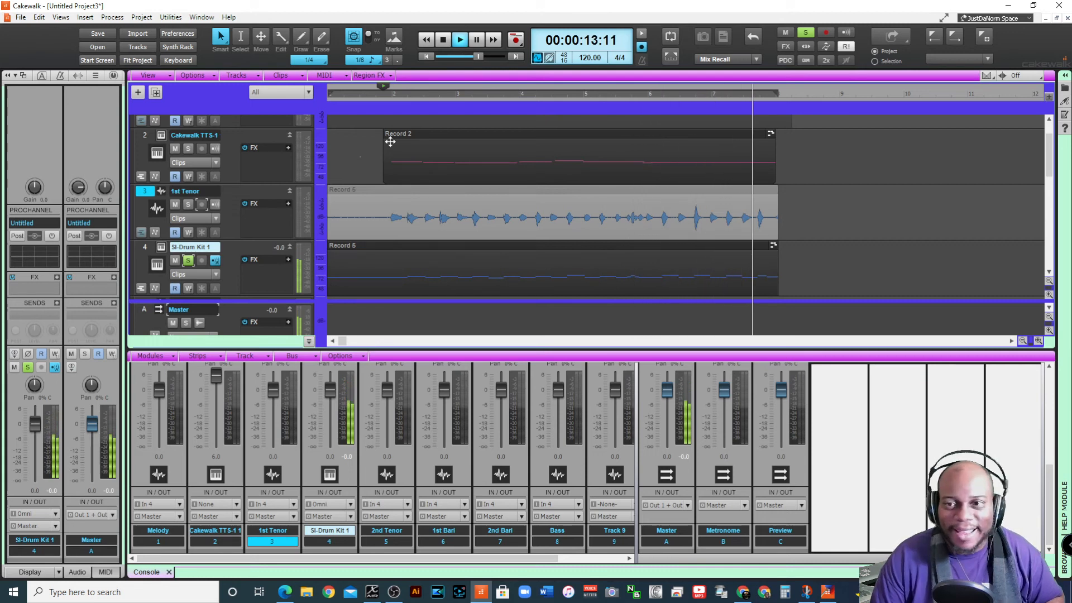
key(space)
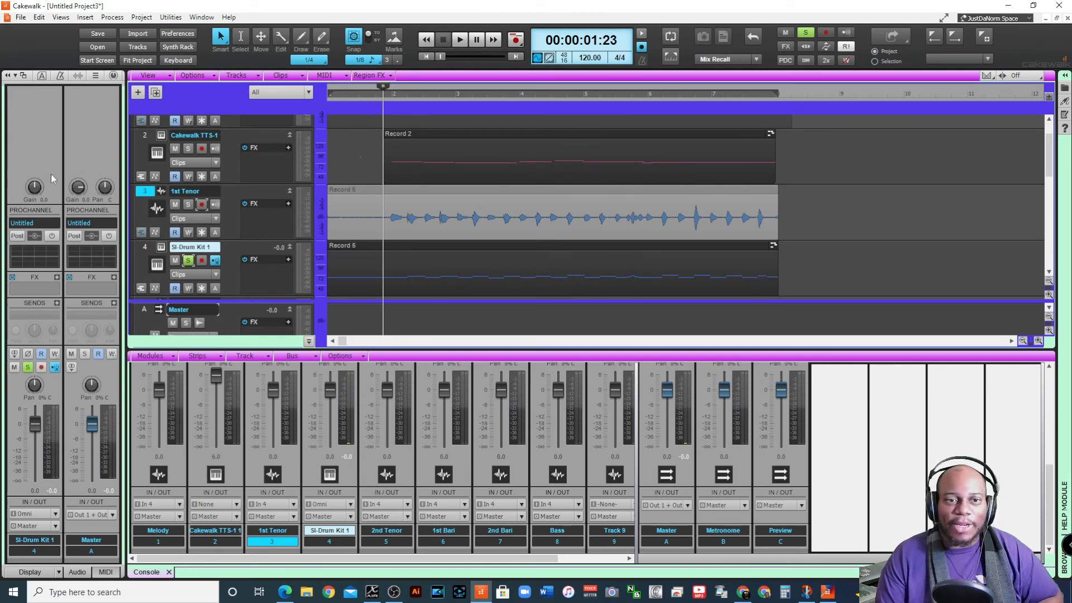
Open the SI-Drum Kit 1 instrument, audition its kick drum and inspect that drum's MIDI note assignments, closing the instrument again
click(160, 248)
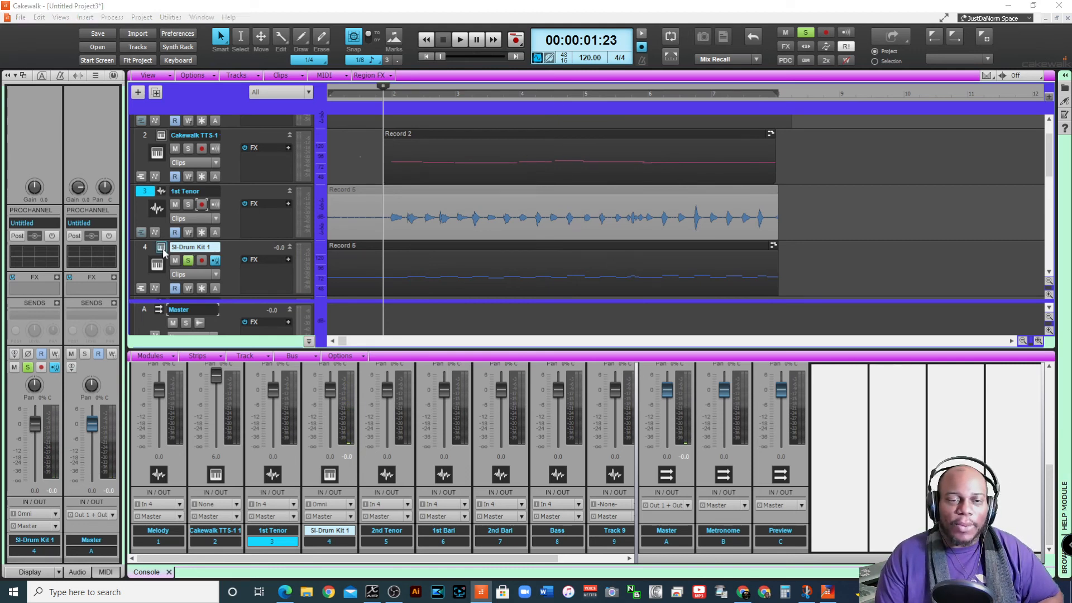
click(287, 175)
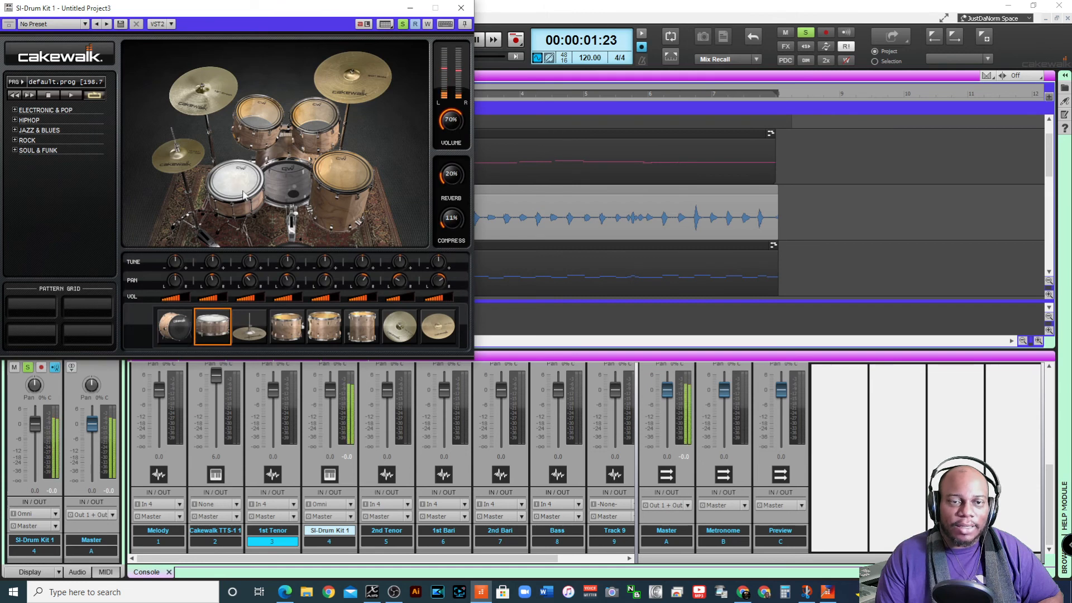
click(289, 176)
right_click(179, 316)
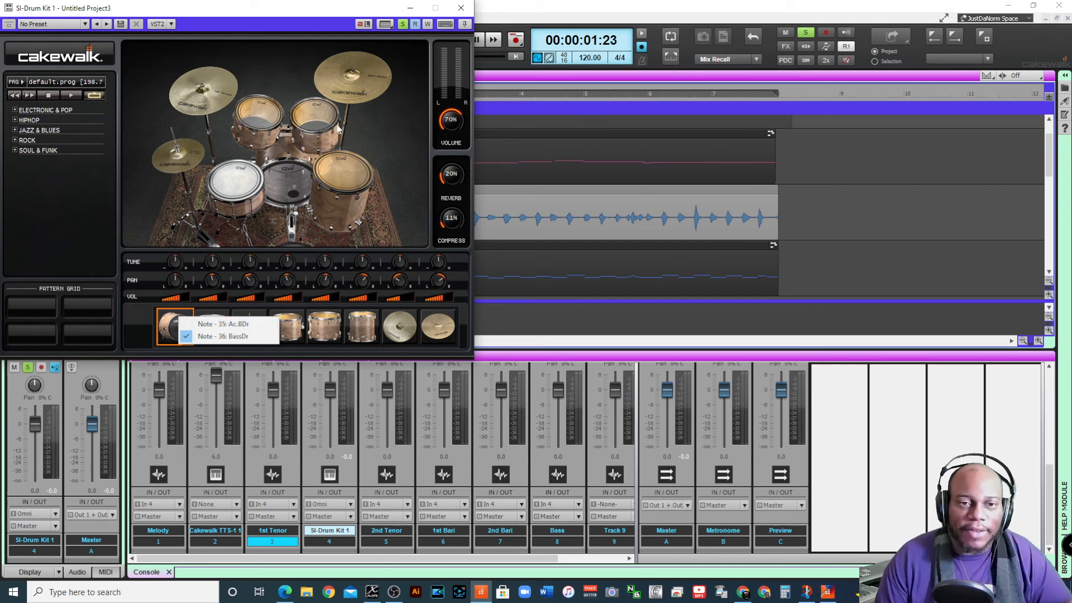
click(466, 10)
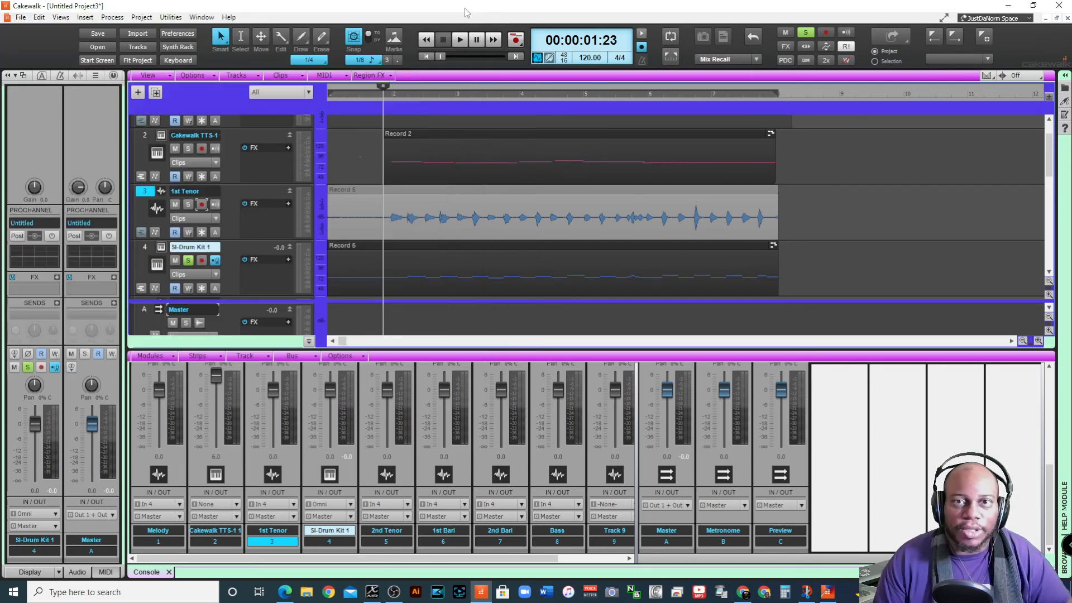
Examine the converted drum notes in a maximized Piano Roll and audition the C4, E4 and C3 keys
click(60, 17)
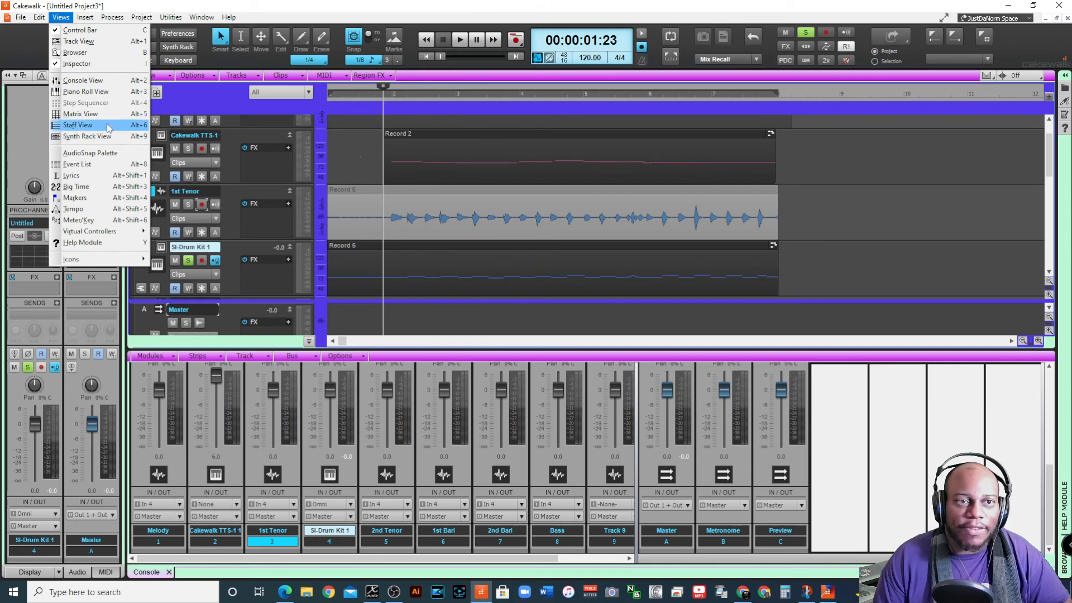
click(85, 92)
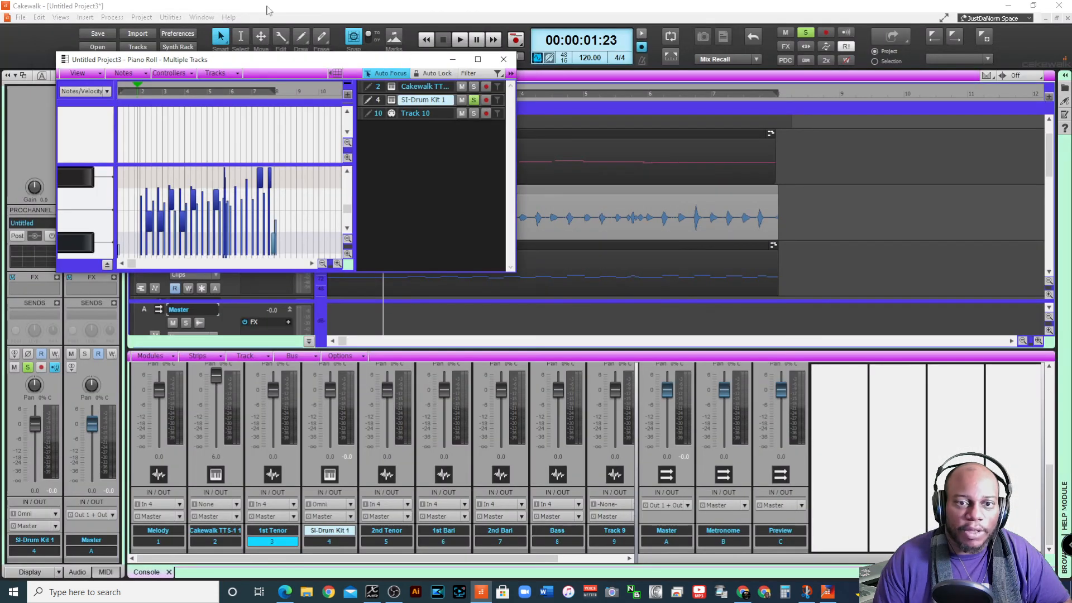
click(478, 59)
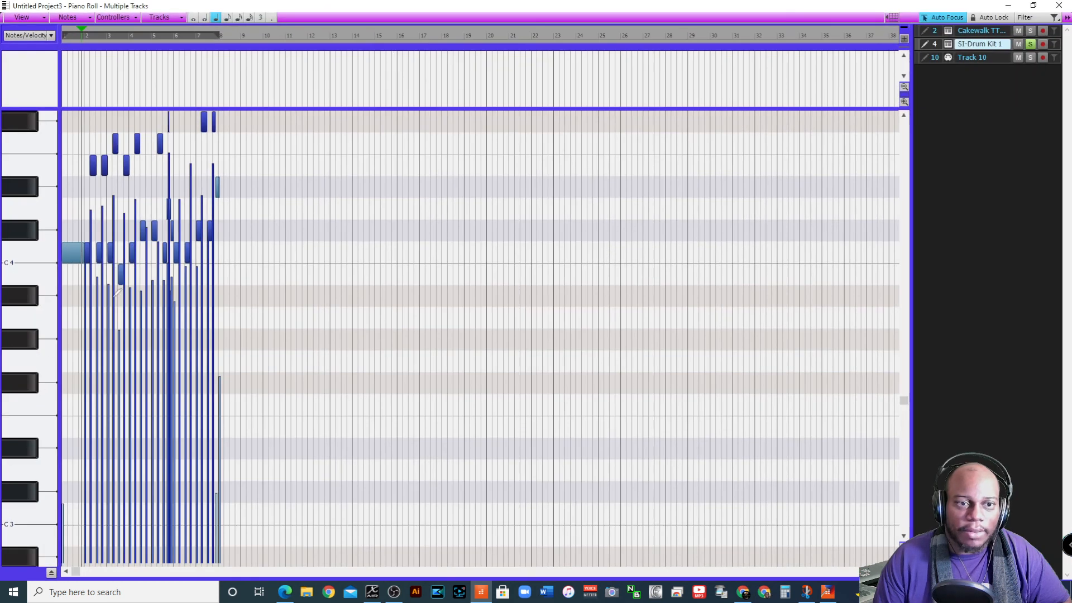
click(37, 252)
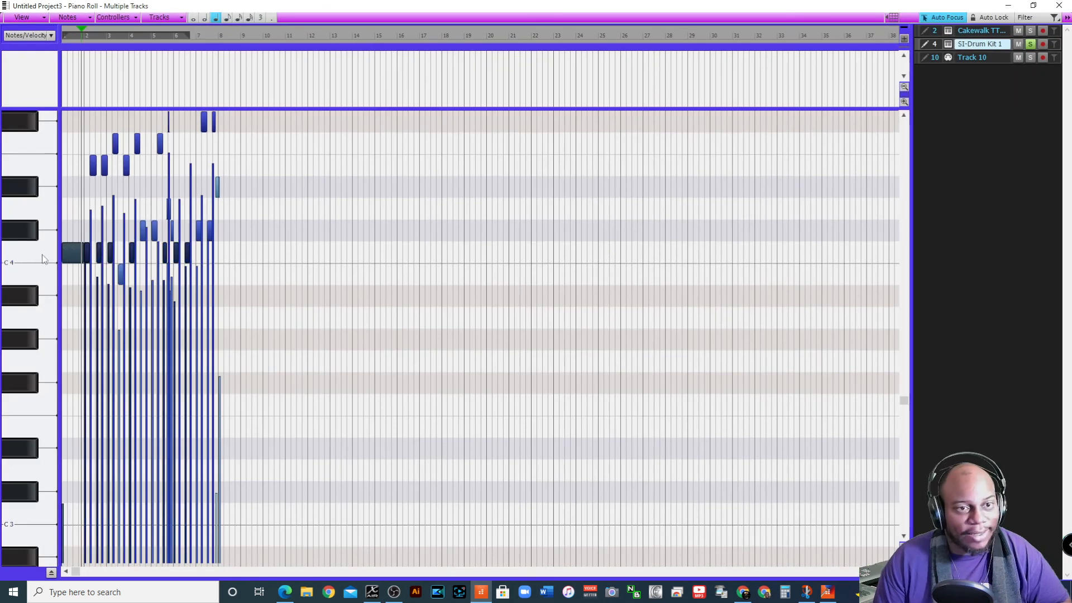
click(45, 166)
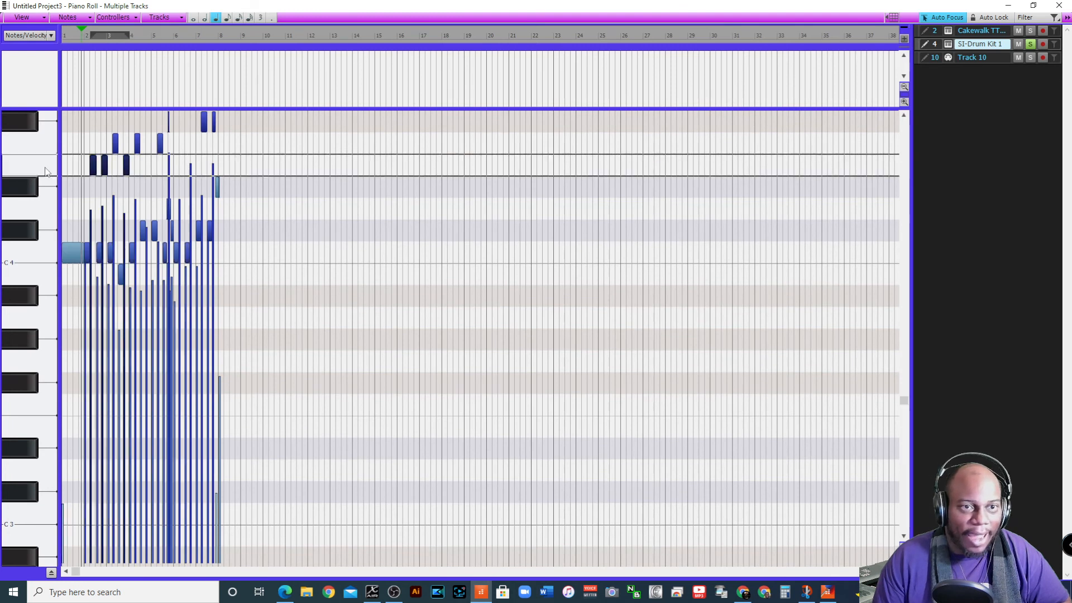
click(42, 253)
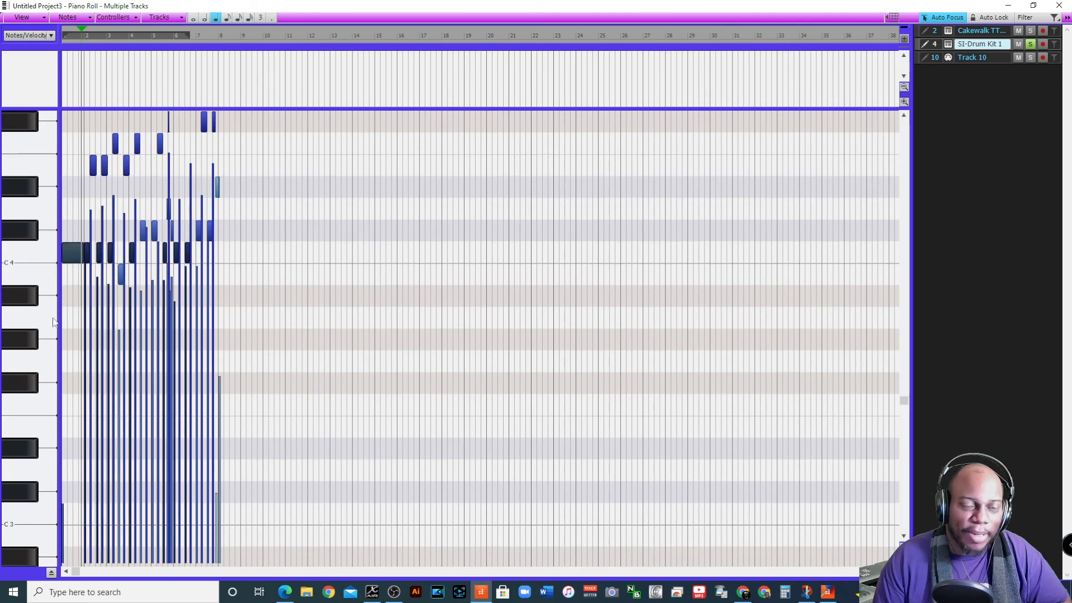
scroll(54, 346, down, 3)
click(40, 446)
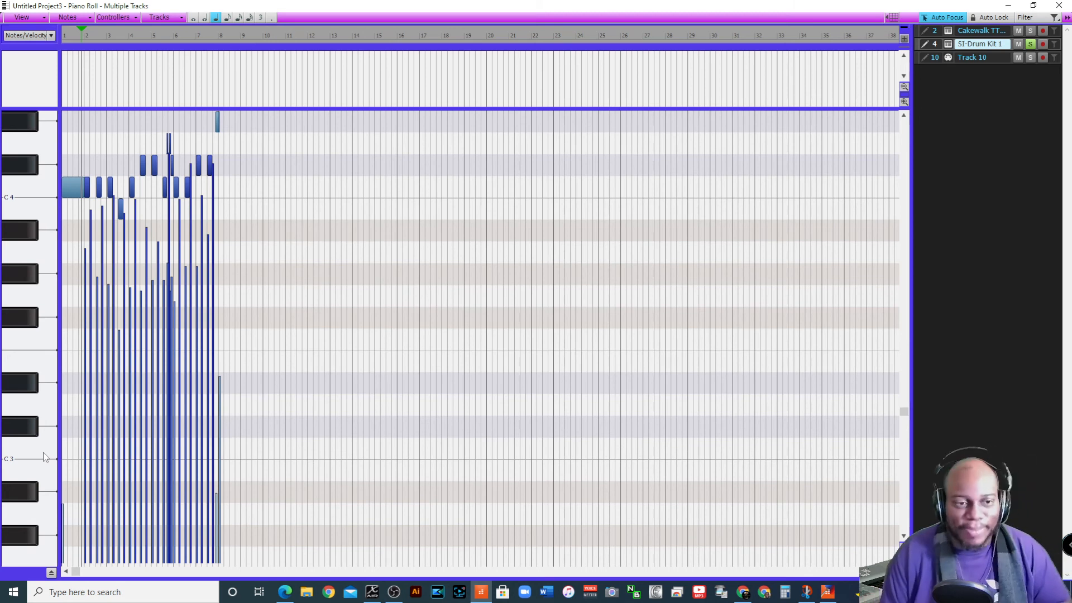
Close the Piano Roll and transpose the 1st Tenor clip by 12 with Transpose Audio enabled
click(1060, 6)
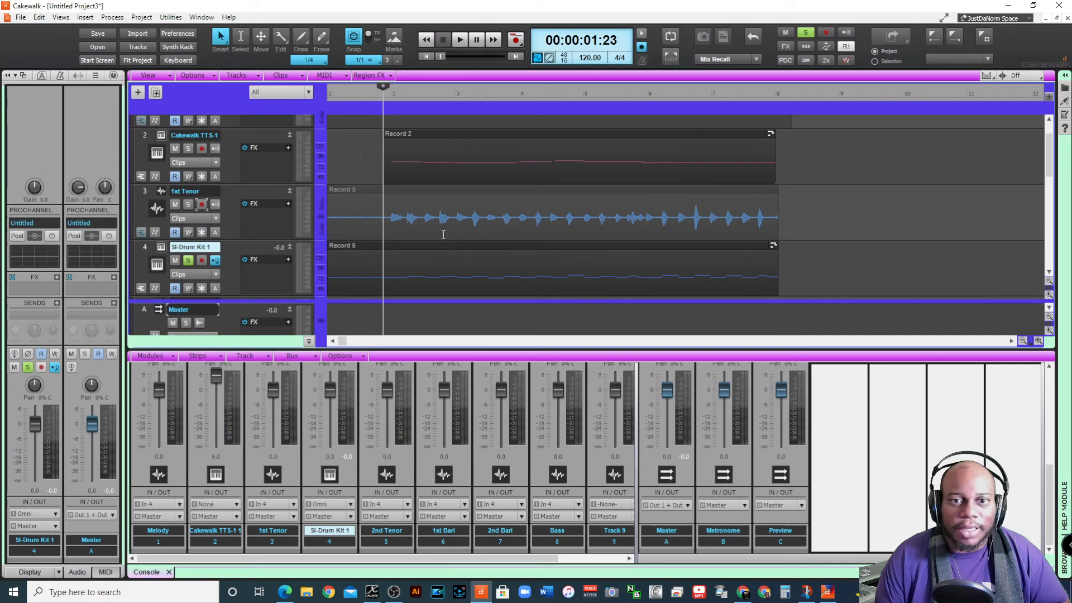
click(438, 194)
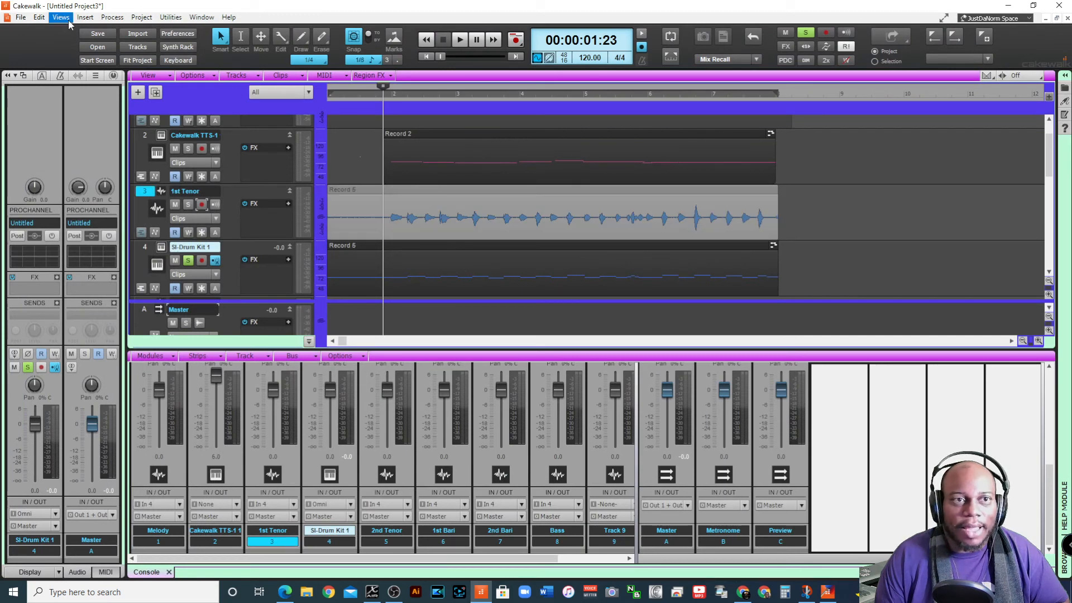
click(113, 17)
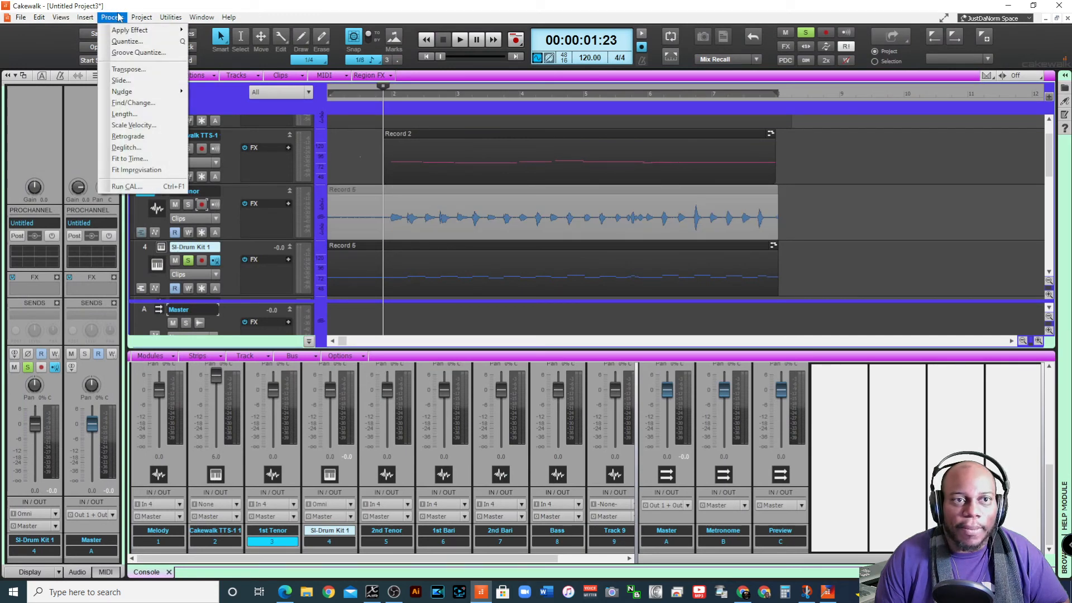
click(128, 69)
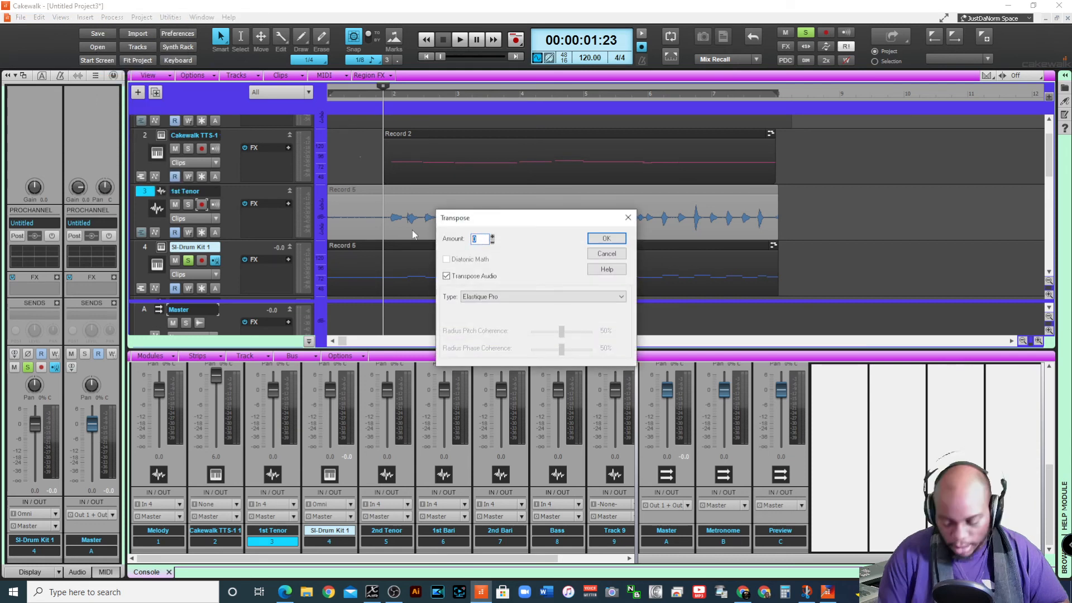
text(12)
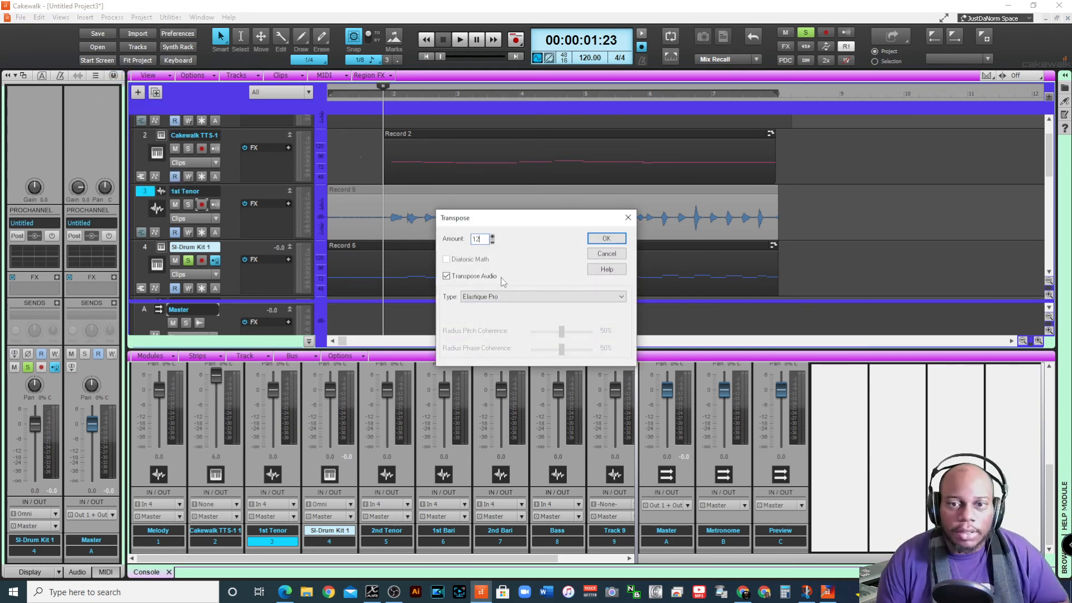
click(607, 238)
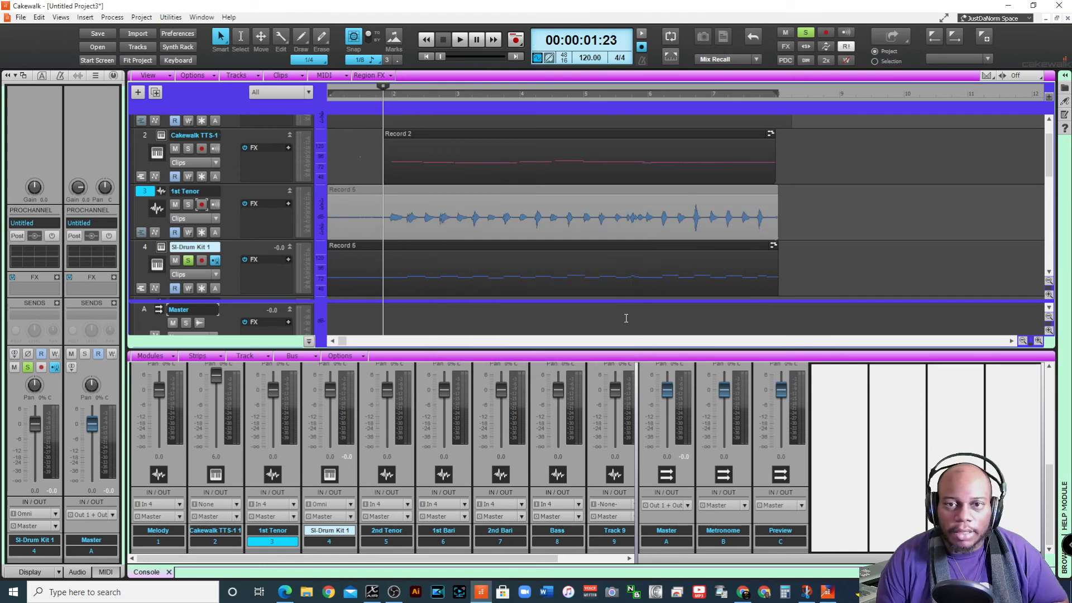
Transpose only the SI-Drum Kit 1 clip by -12
click(415, 255)
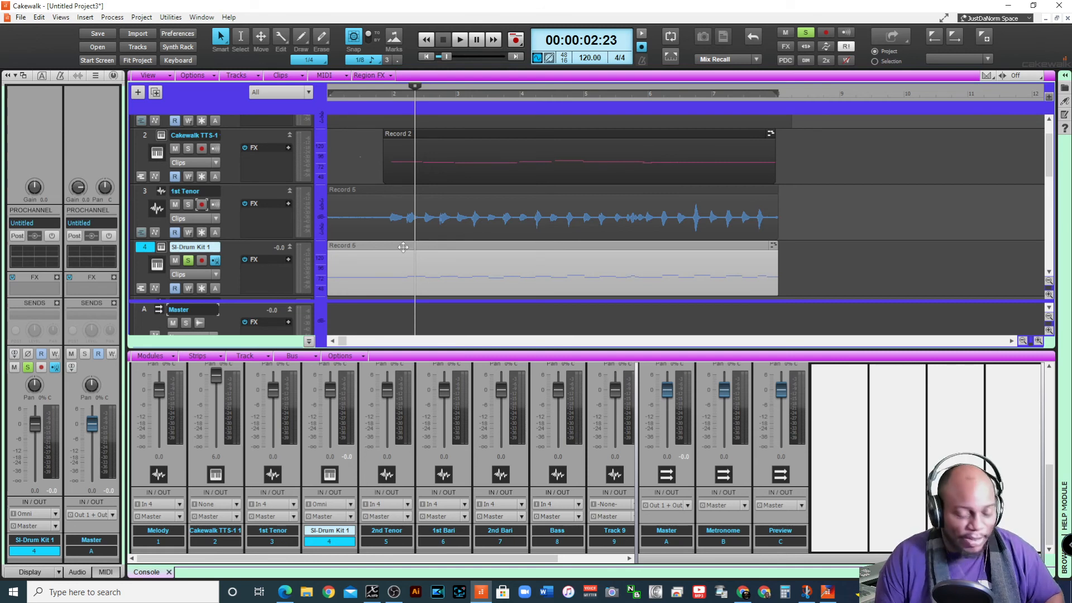
ctrl+click(384, 197)
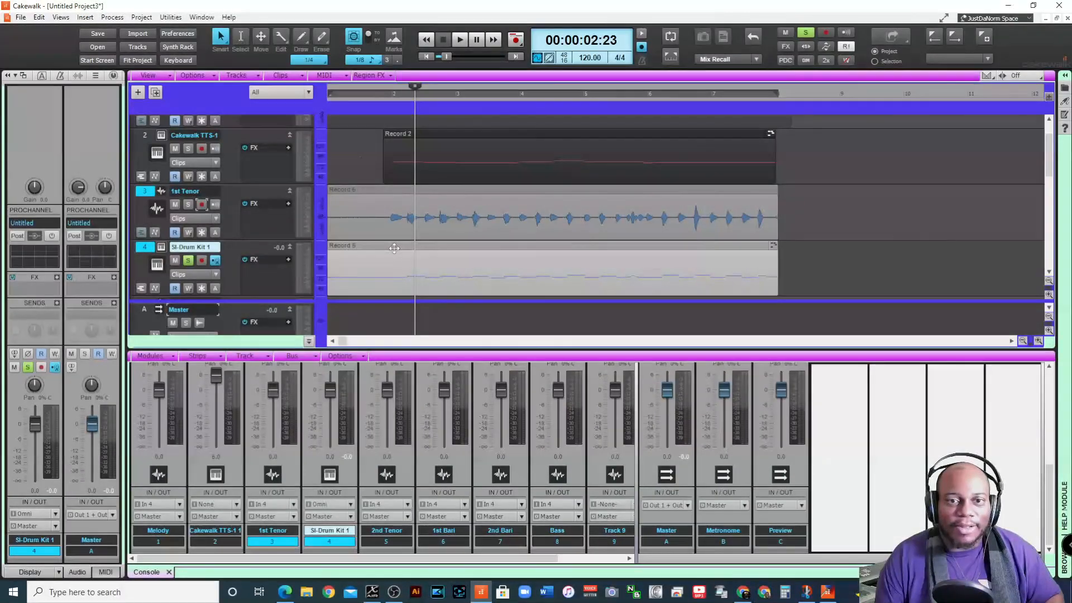
ctrl+click(384, 197)
click(101, 21)
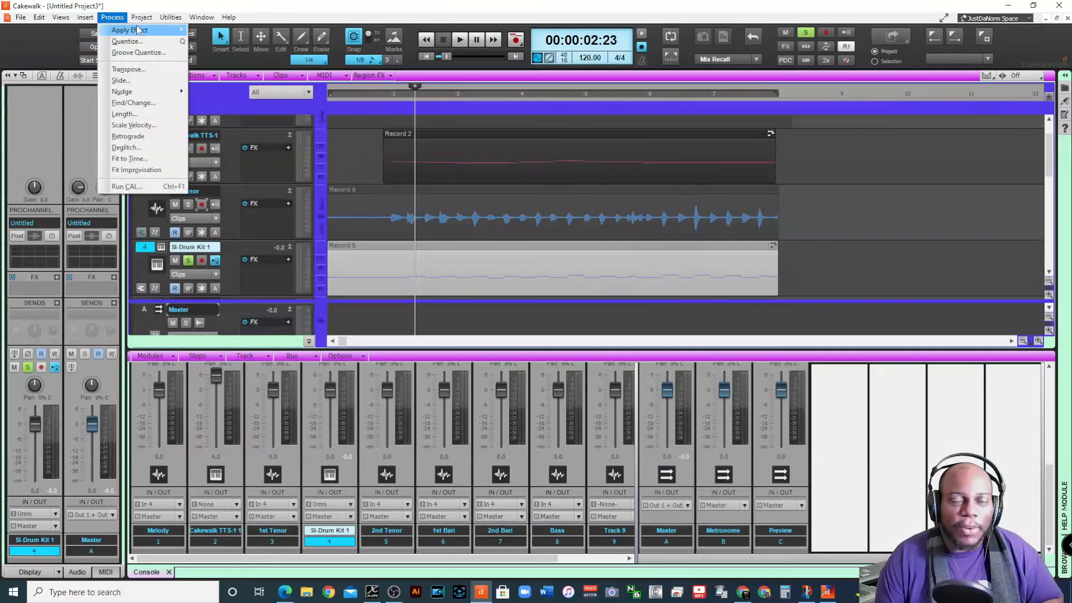
click(139, 68)
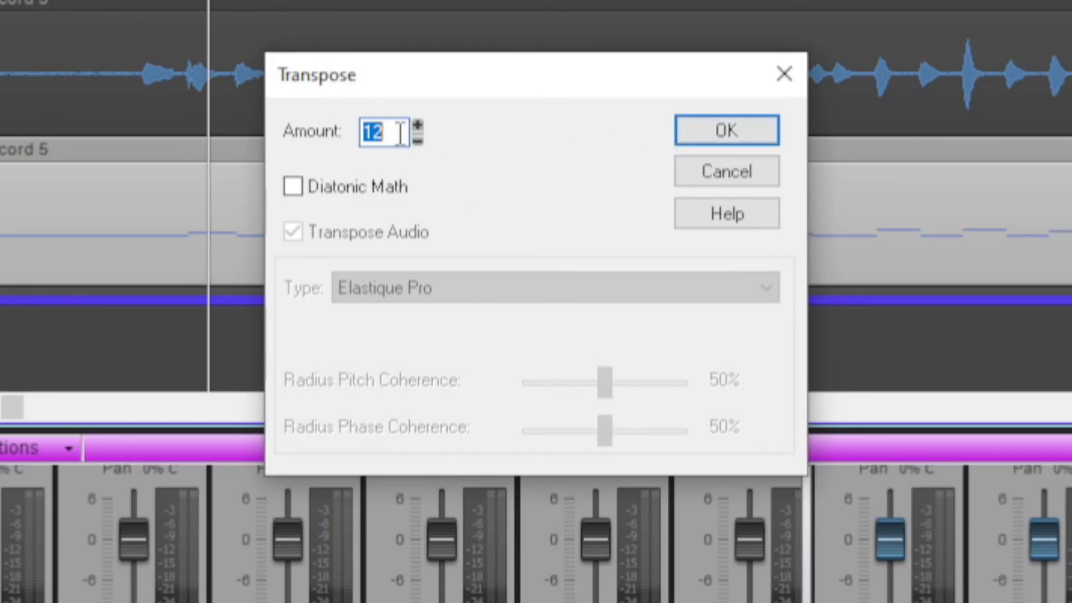
click(418, 140)
text(12)
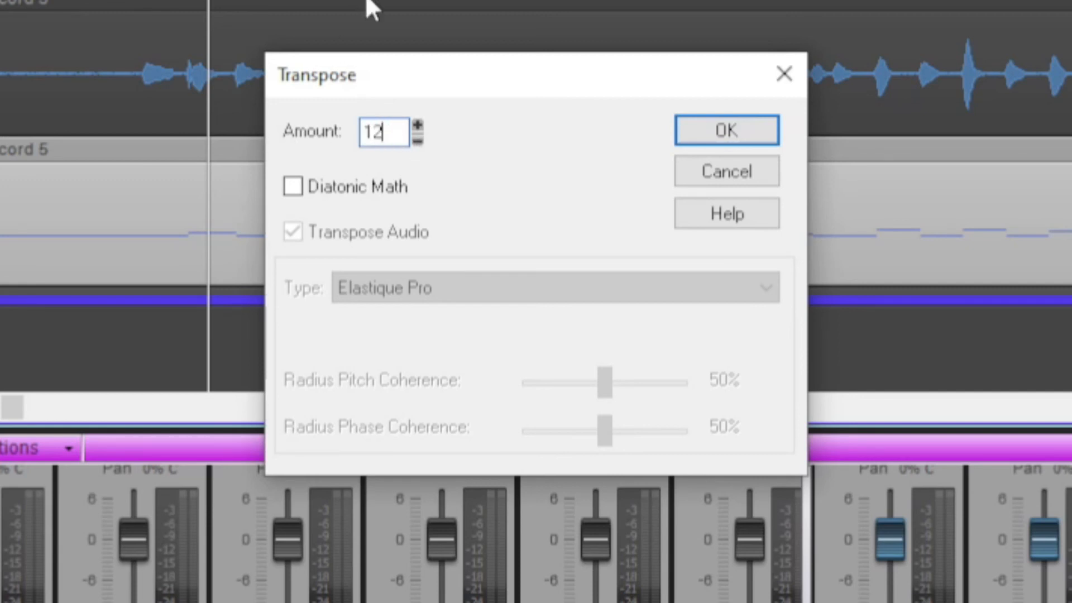
click(419, 141)
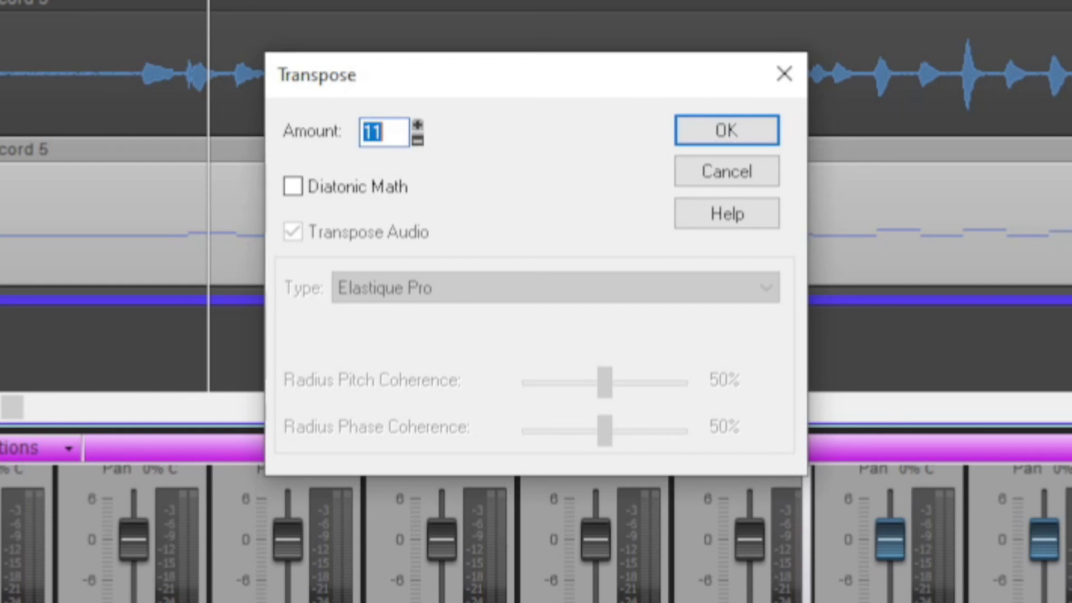
click(423, 138)
click(423, 138)
click(423, 139)
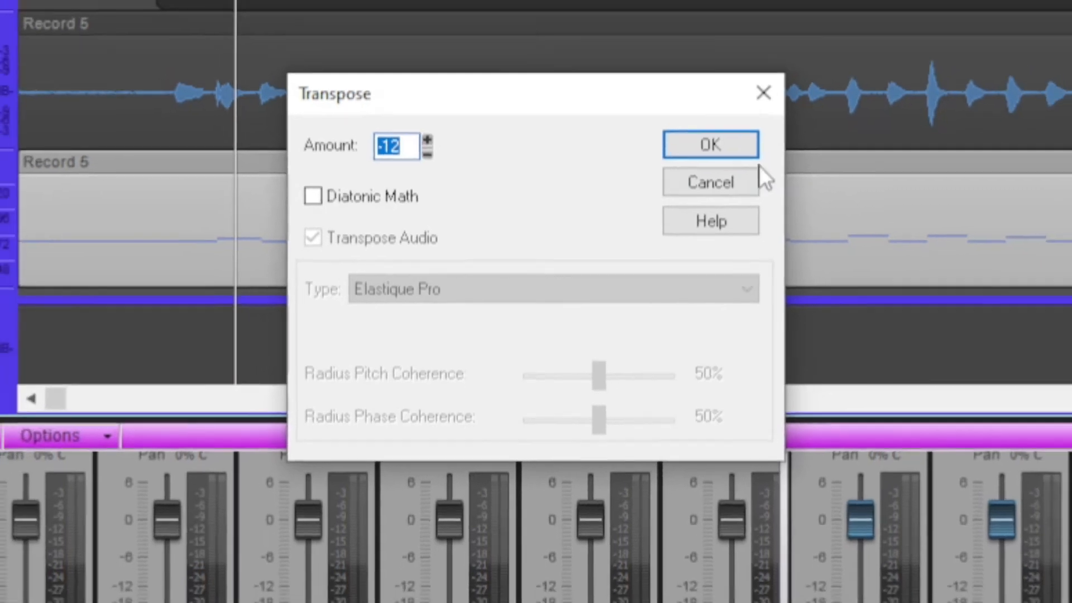
click(727, 130)
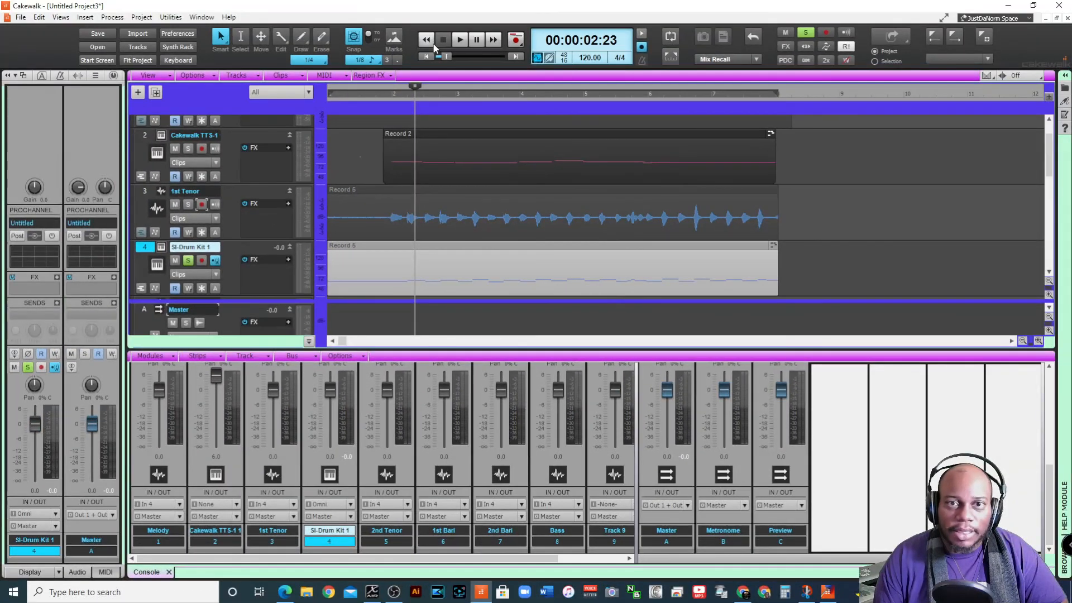
Play the transposed drums, unsolo SI-Drum Kit 1 and mute 1st Tenor while listening to the mix
click(455, 44)
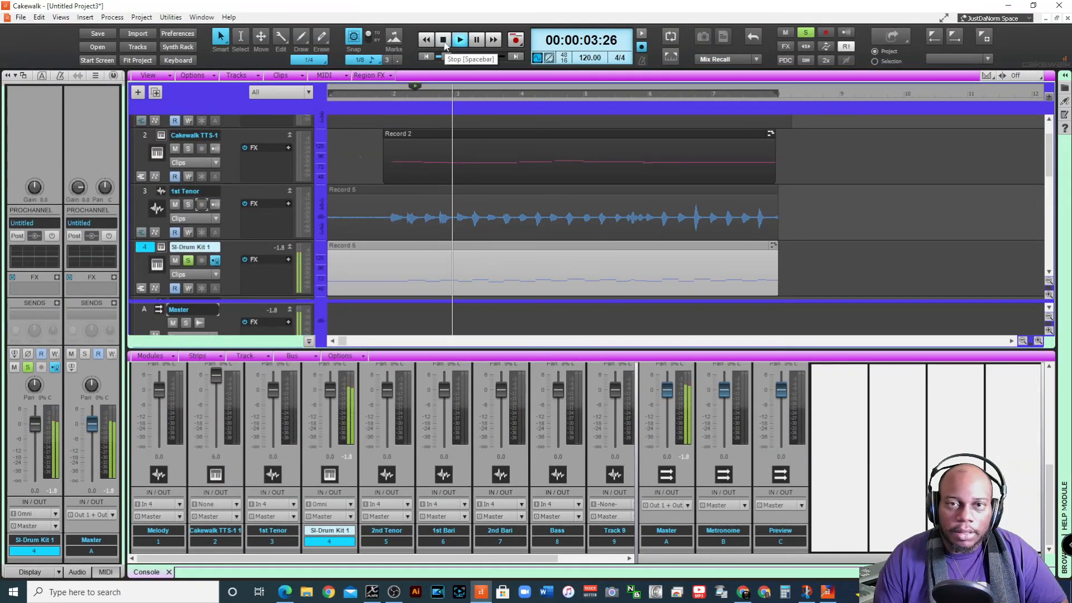
click(401, 103)
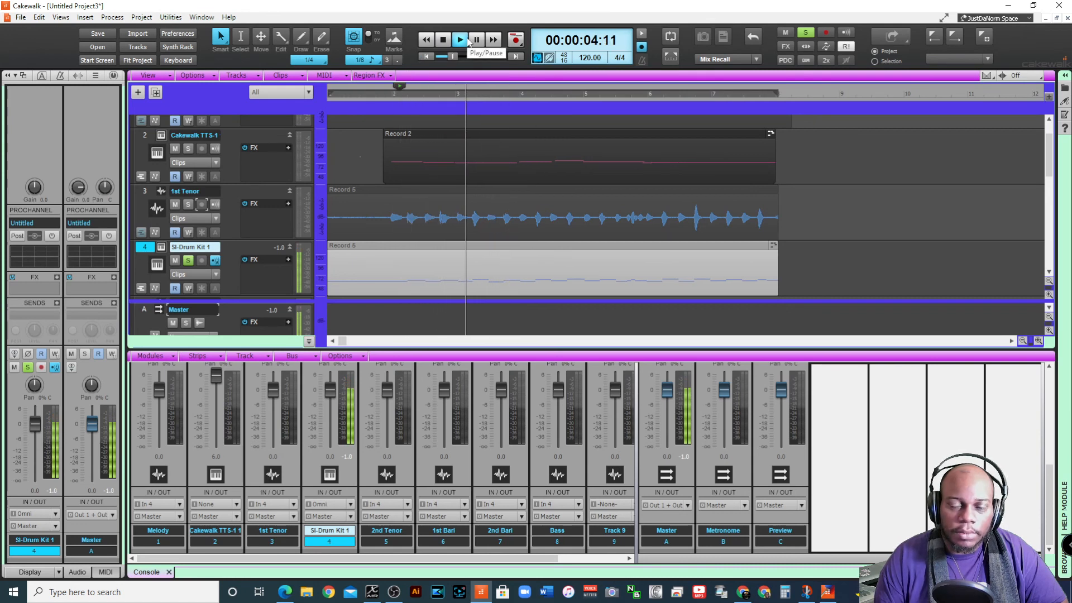
click(188, 260)
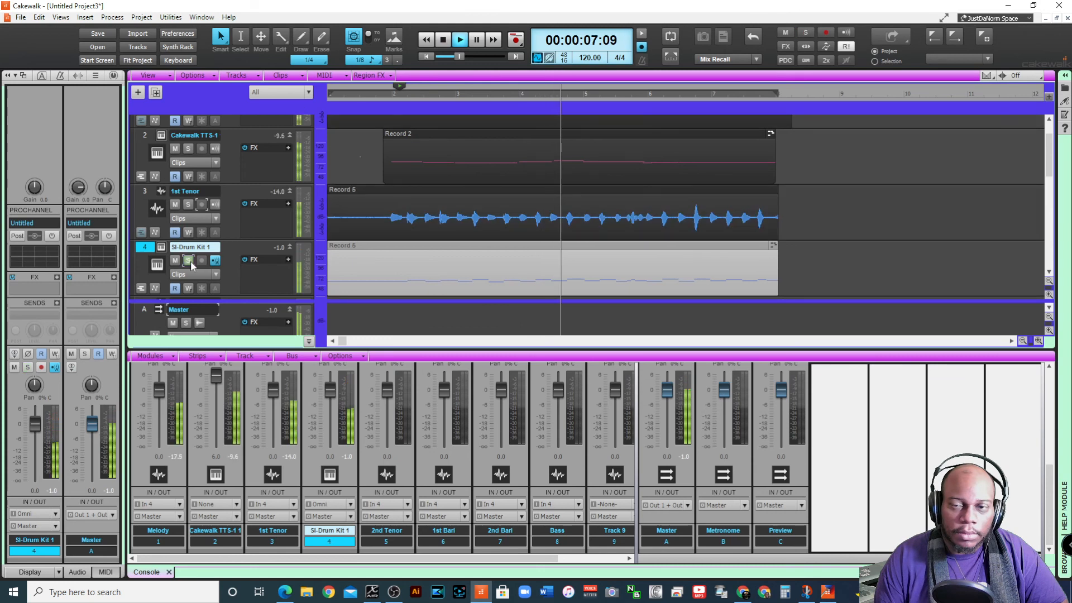
click(175, 204)
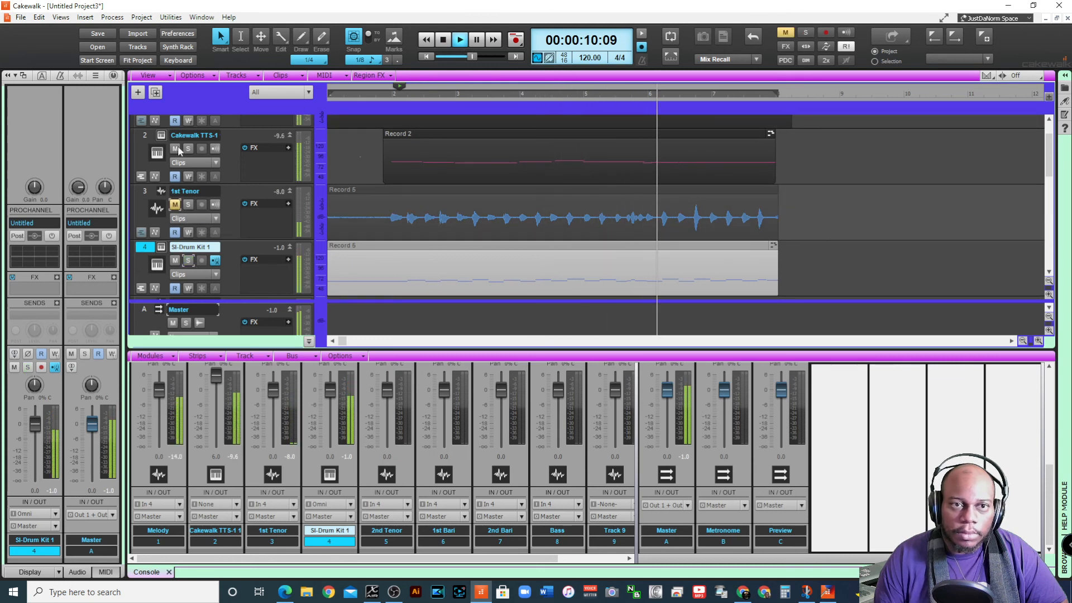
scroll(179, 179, up, 1)
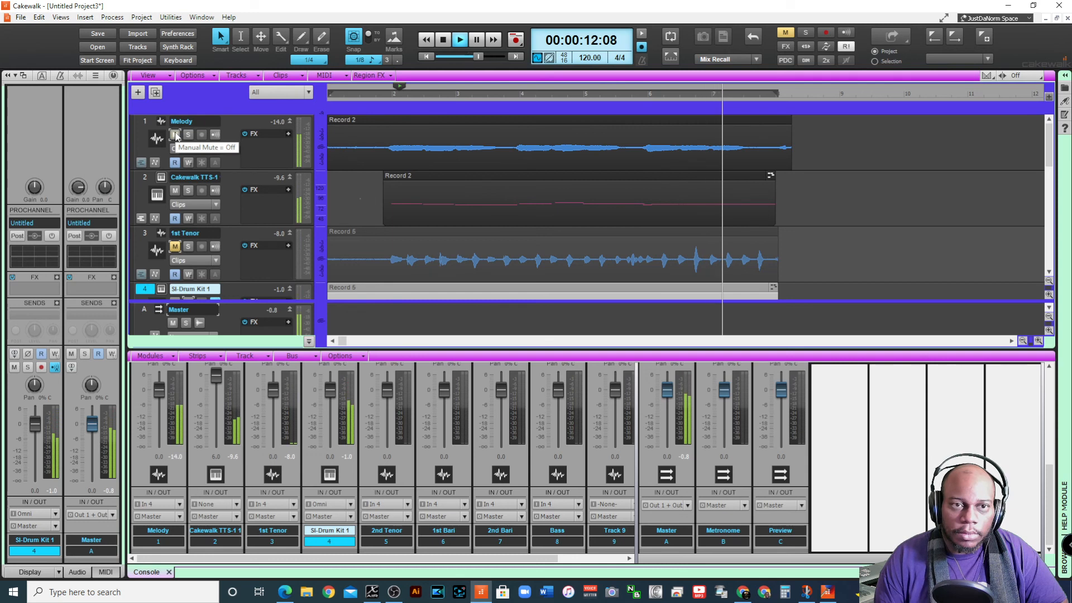
click(448, 43)
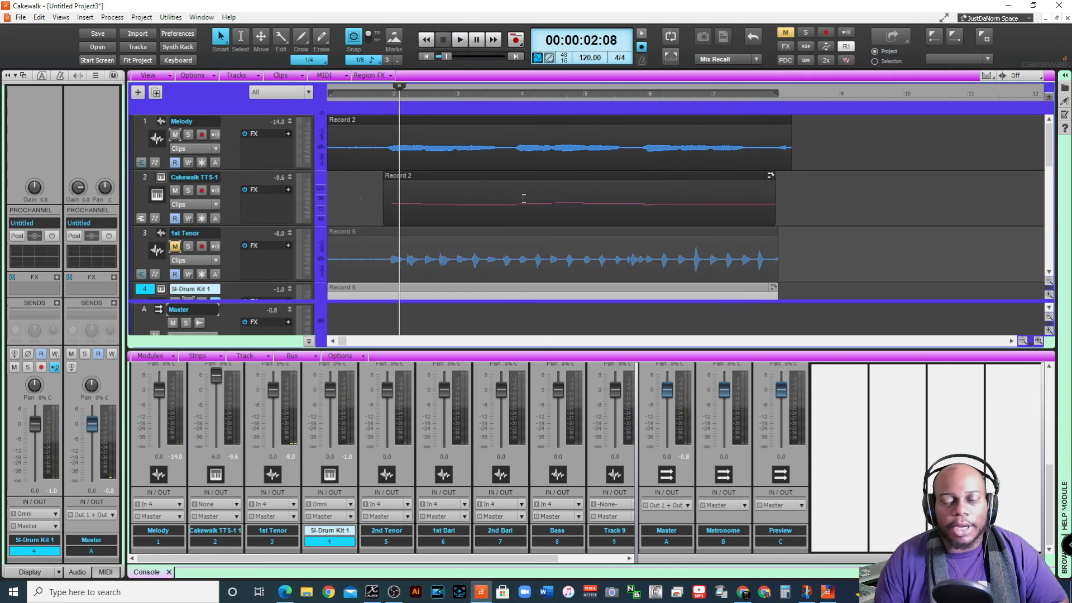
Listen to the converted drums with the melody parts from just after measure 5
scroll(436, 238, down, 1)
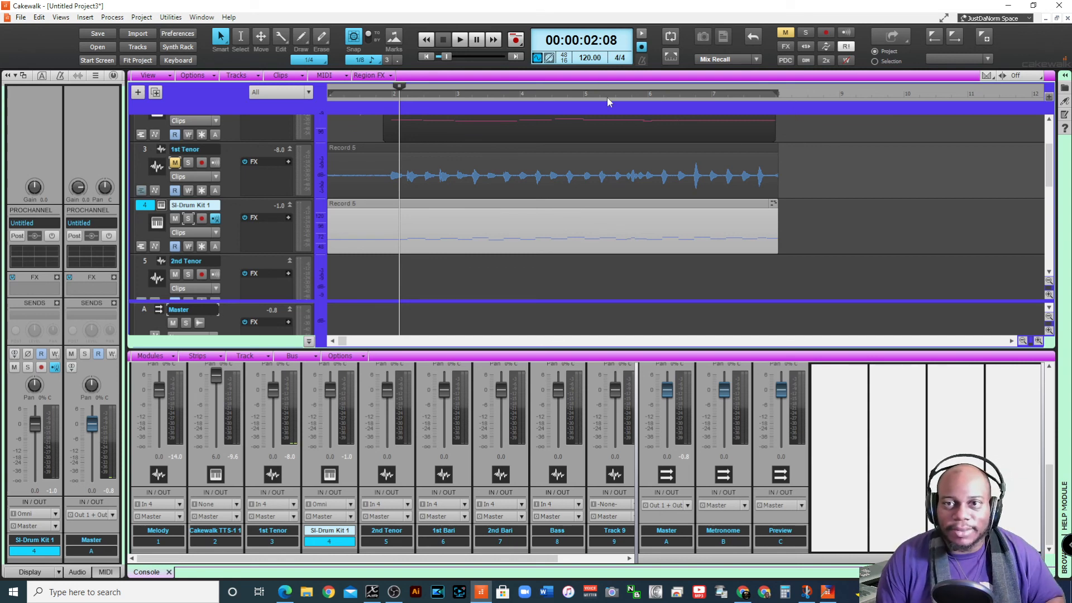
click(607, 96)
key(space)
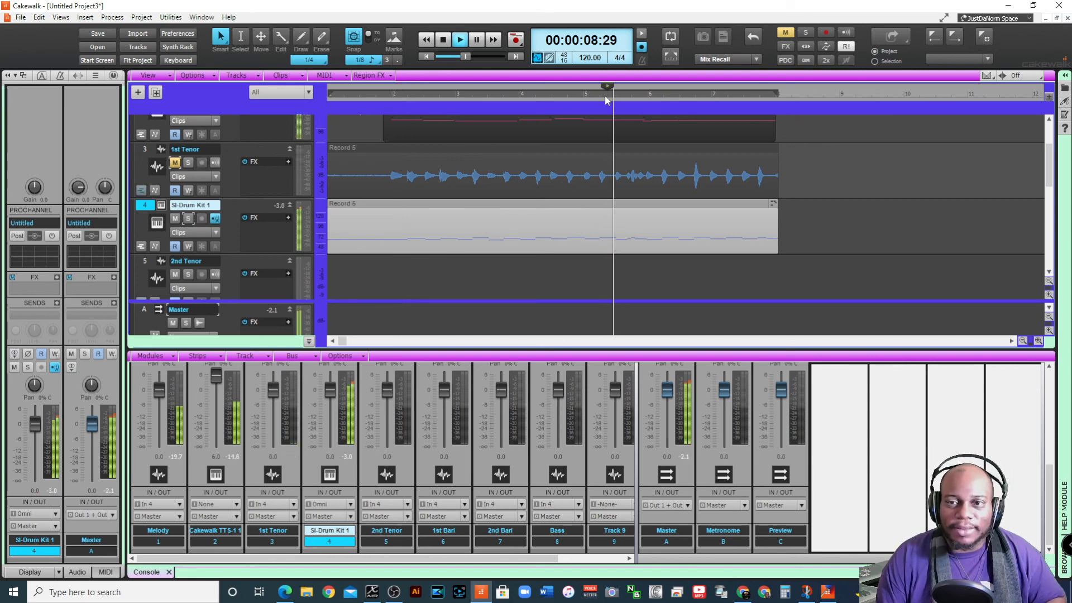
key(space)
Unmute and solo 1st Tenor, listen to its original vocal drum take from 00:00:08:15, and unsolo it
click(598, 95)
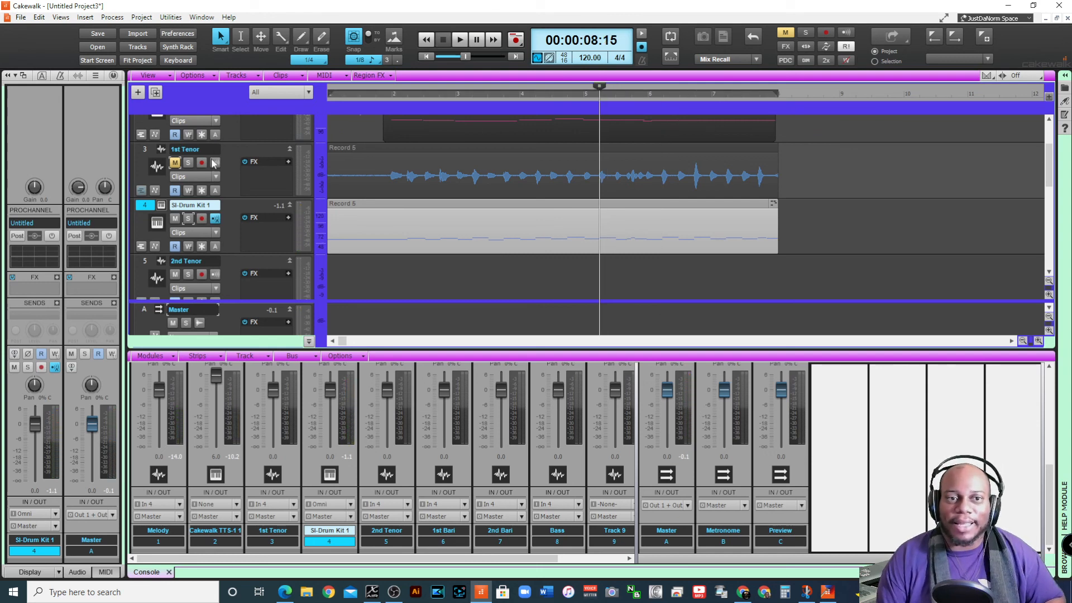
click(174, 162)
click(189, 162)
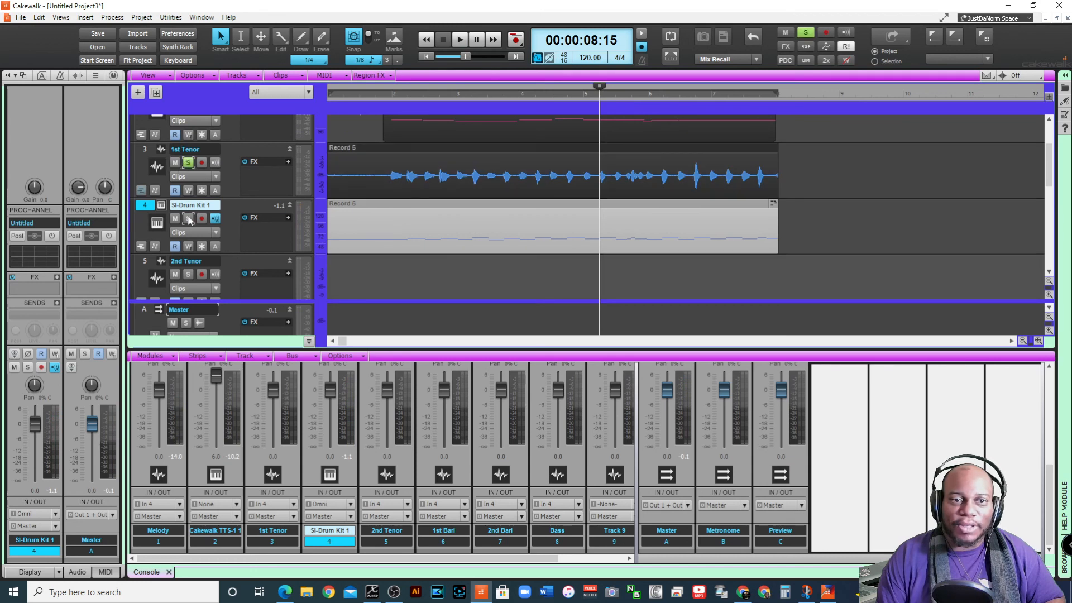
key(space)
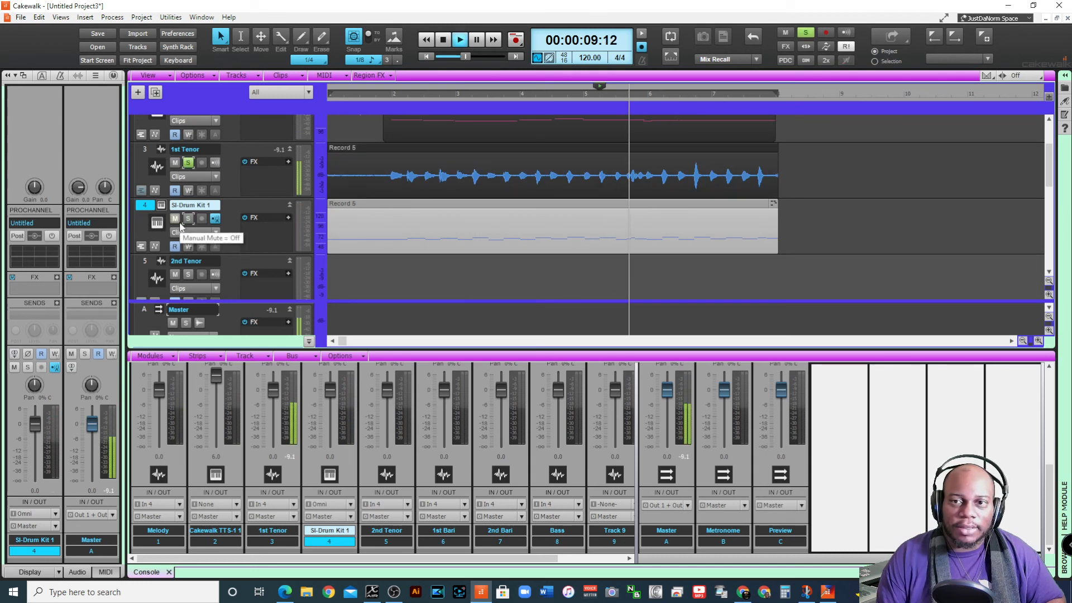
key(space)
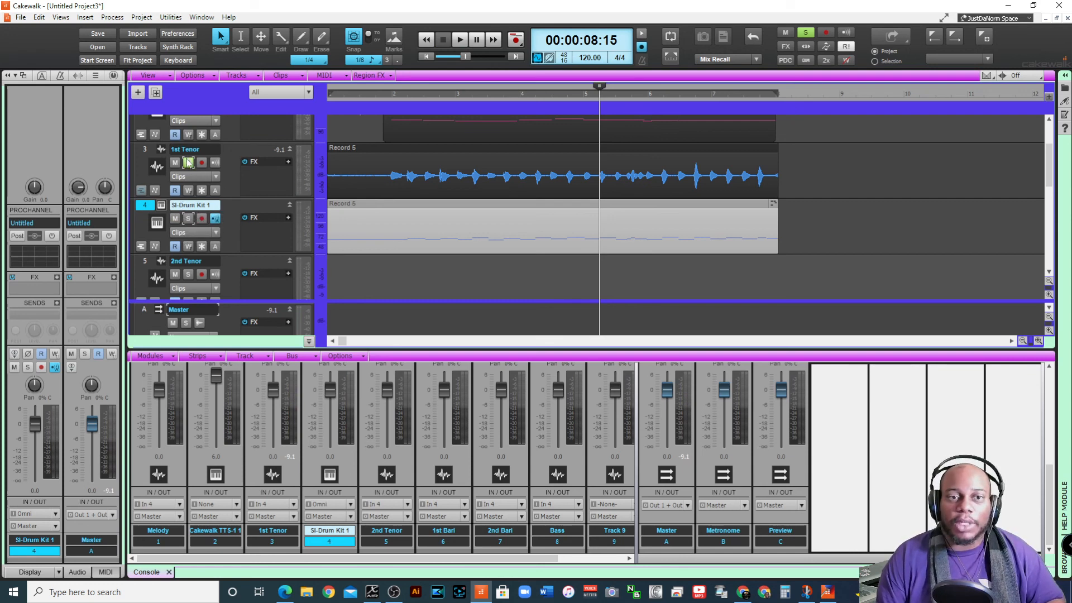
click(188, 162)
scroll(458, 113, up, 3)
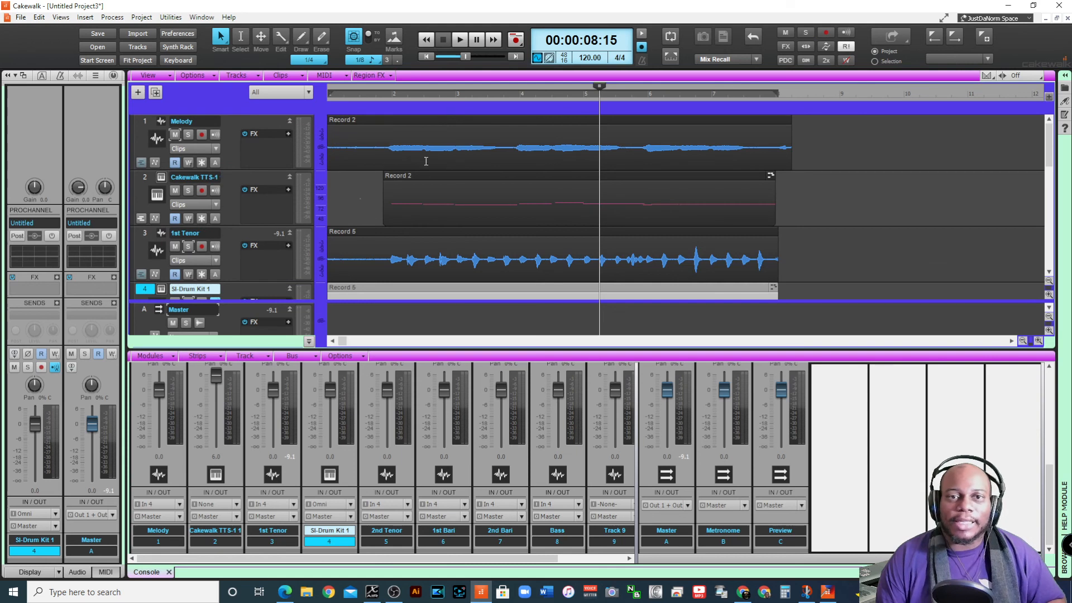
scroll(552, 168, down, 4)
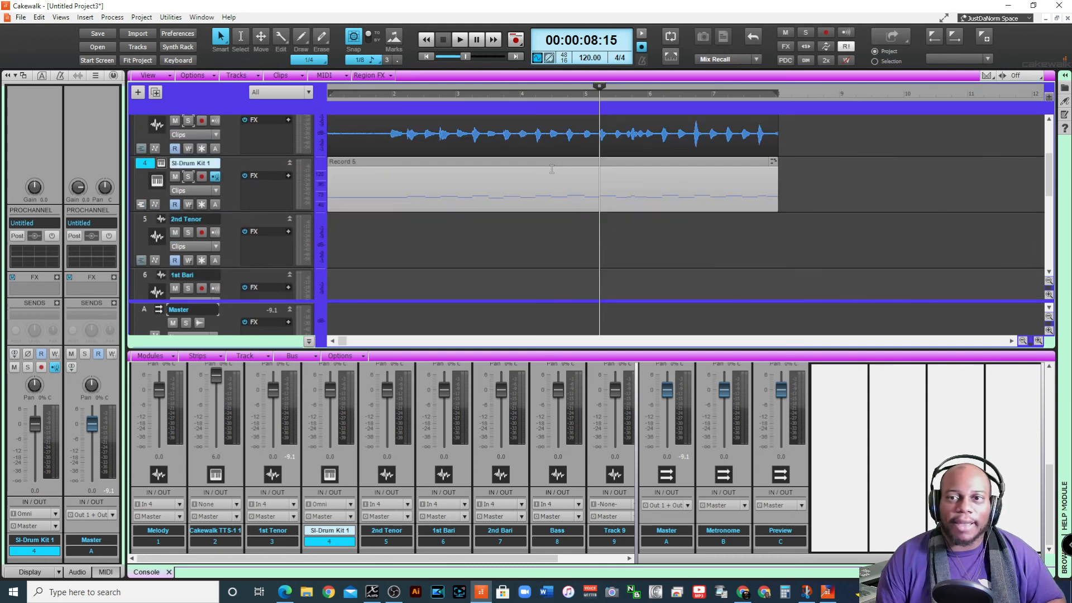
scroll(552, 167, up, 3)
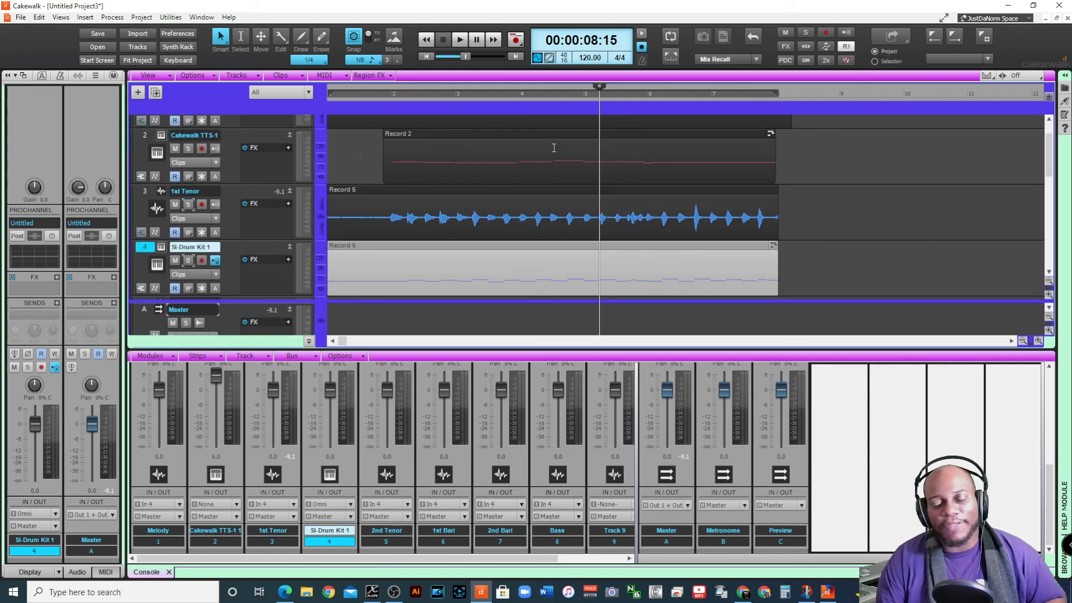